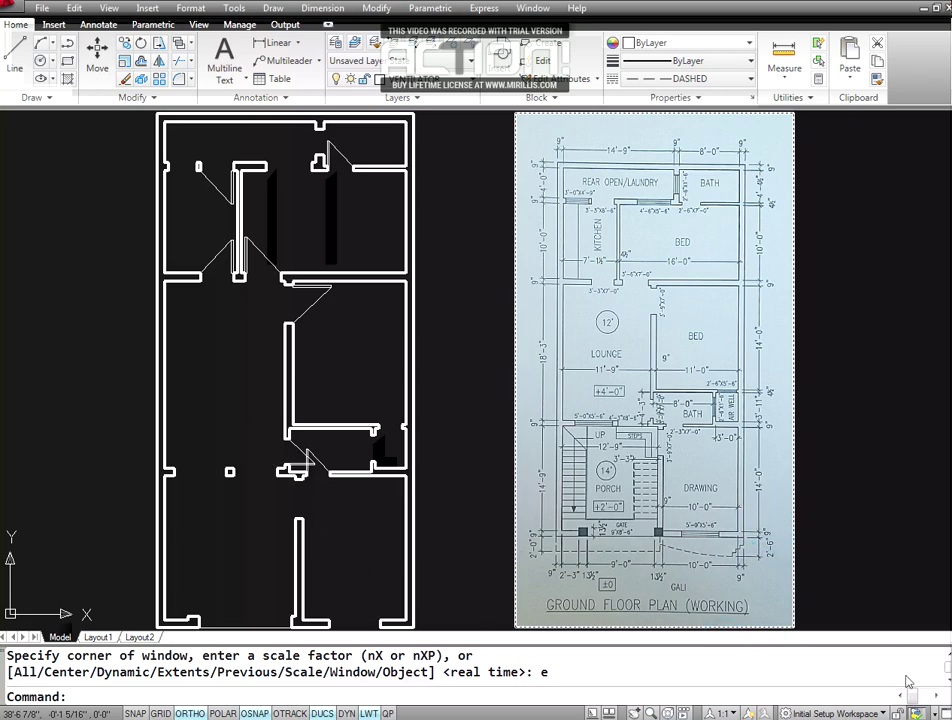
# - Drag selections over the plan and browse the Insert menu without choosing anything
pyautogui.moveTo(207, 444); pyautogui.dragTo(310, 502)
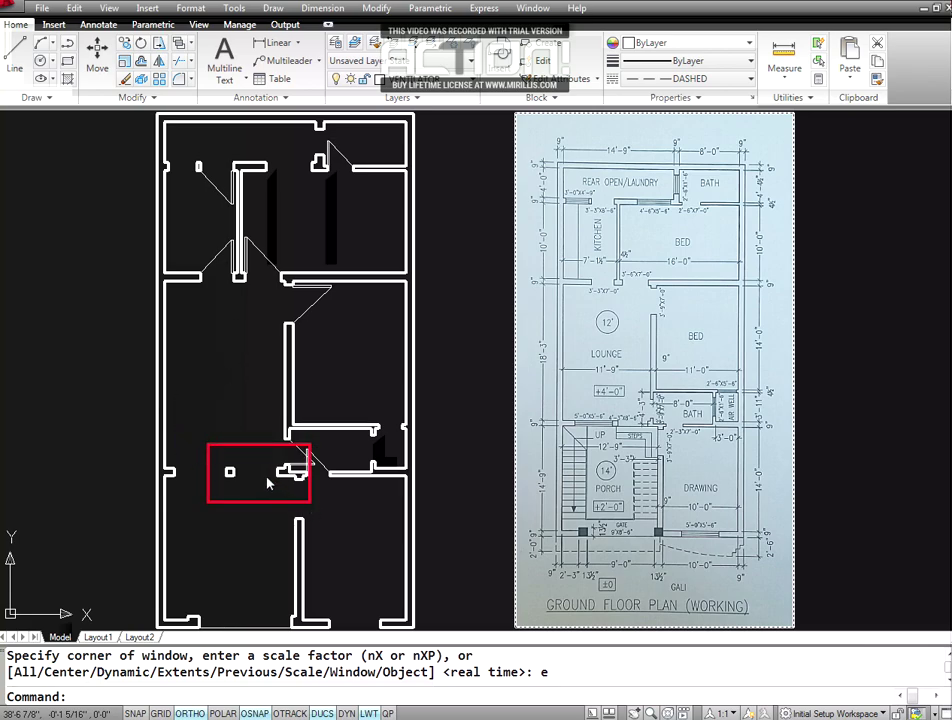
pyautogui.moveTo(263, 463); pyautogui.dragTo(333, 545)
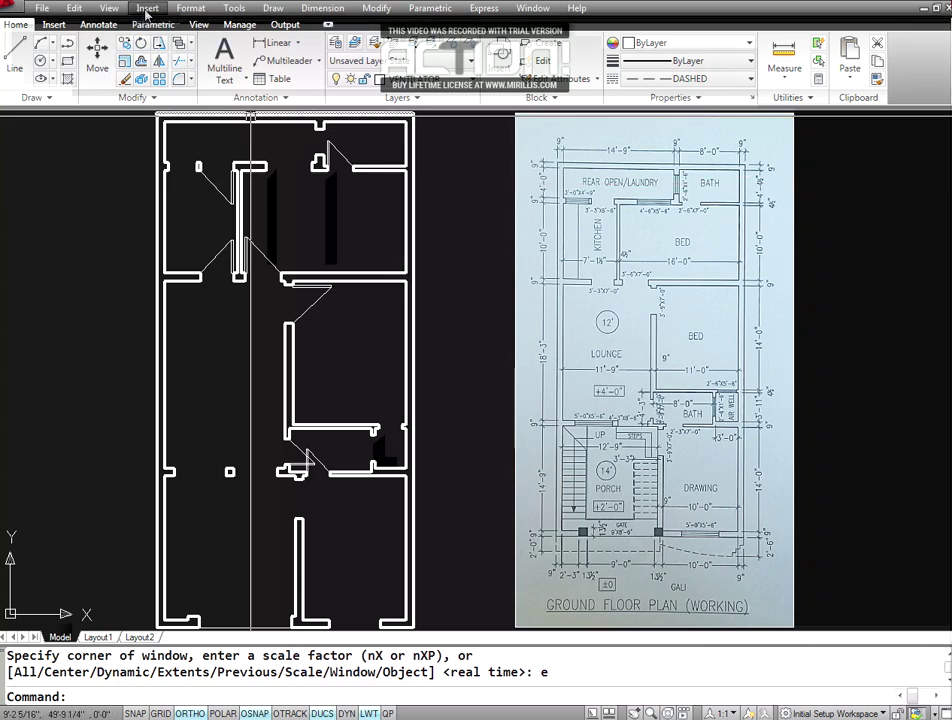
pyautogui.click(147, 10)
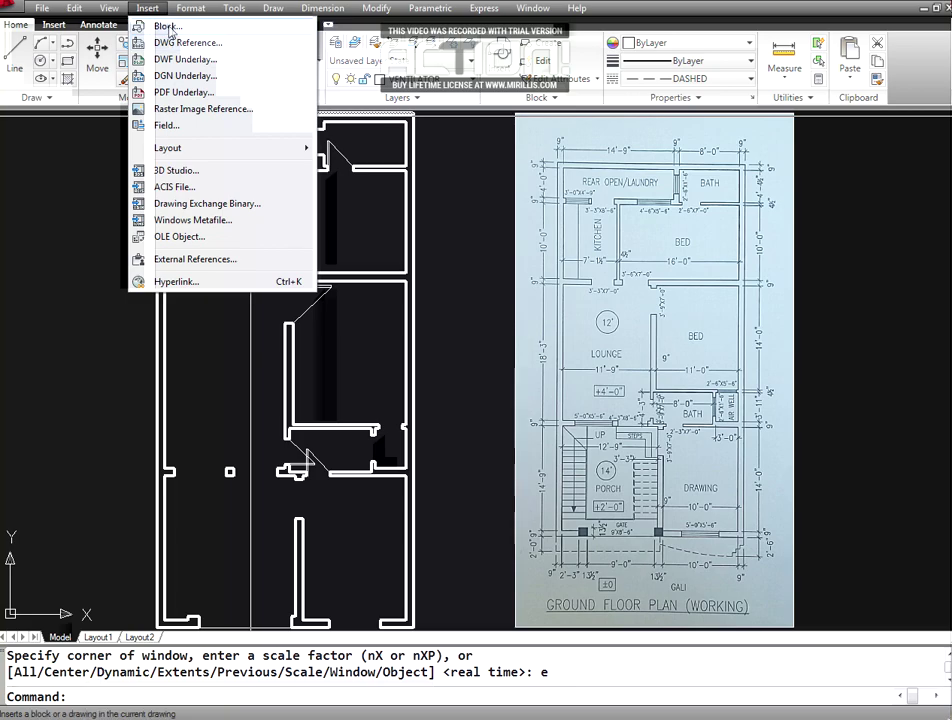
pyautogui.click(149, 10)
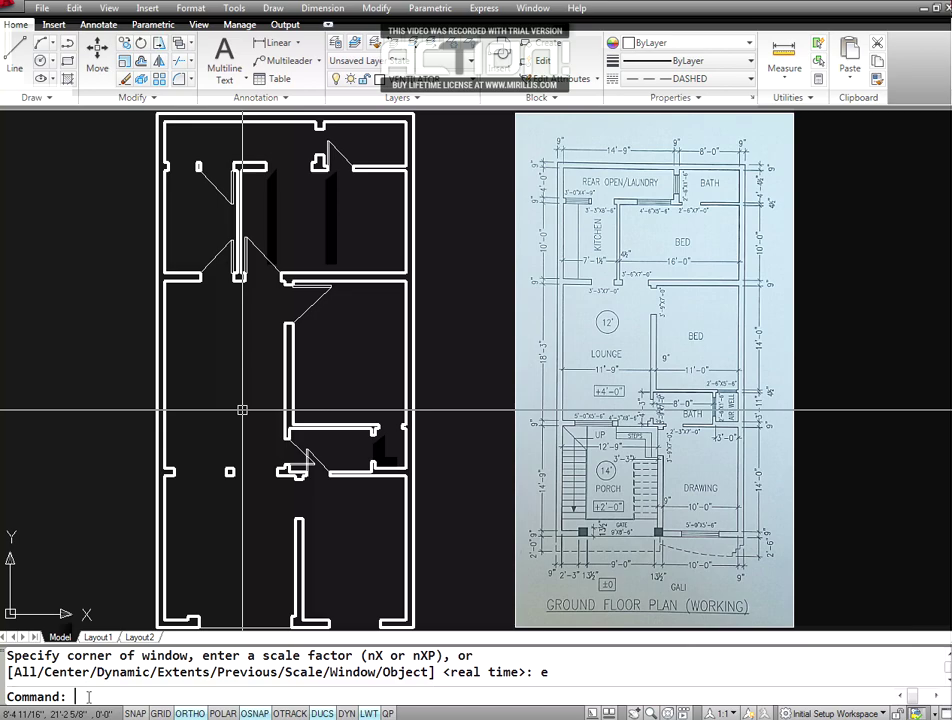
# - Look up the existing DOOR block in Block Definition with B, closing without changes
pyautogui.write('b')
pyautogui.press('Return')
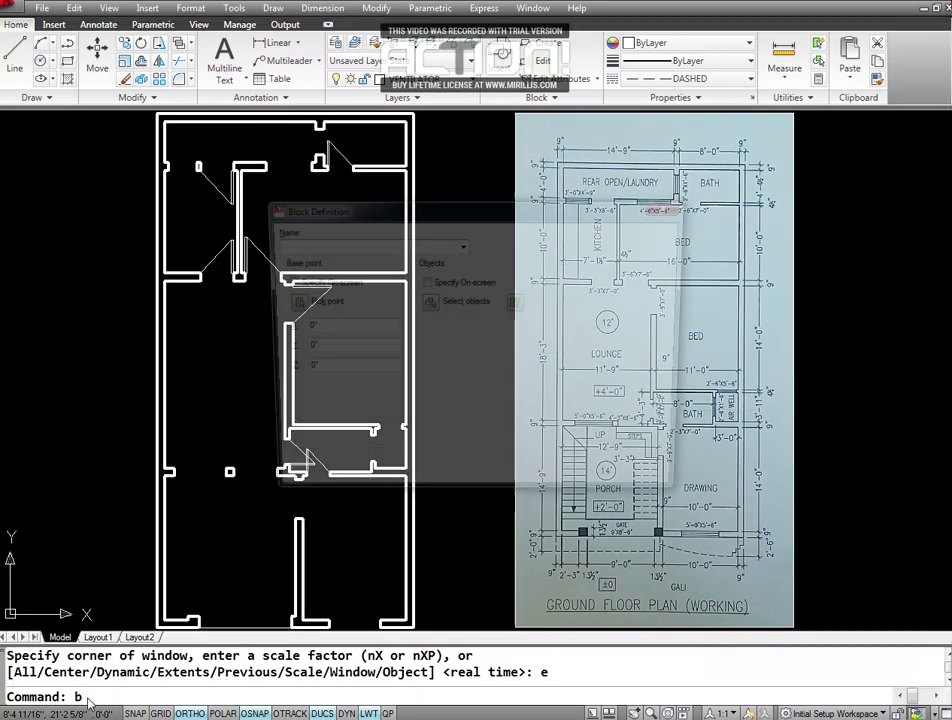
pyautogui.click(462, 246)
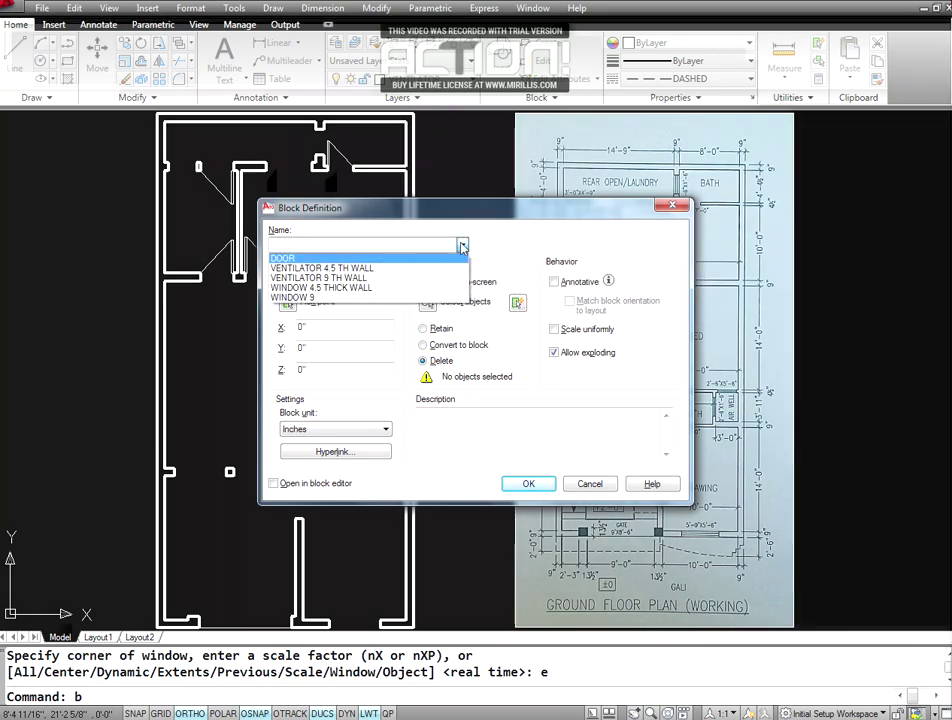
pyautogui.click(463, 246)
pyautogui.click(463, 247)
pyautogui.click(297, 264)
pyautogui.write('DOOR')
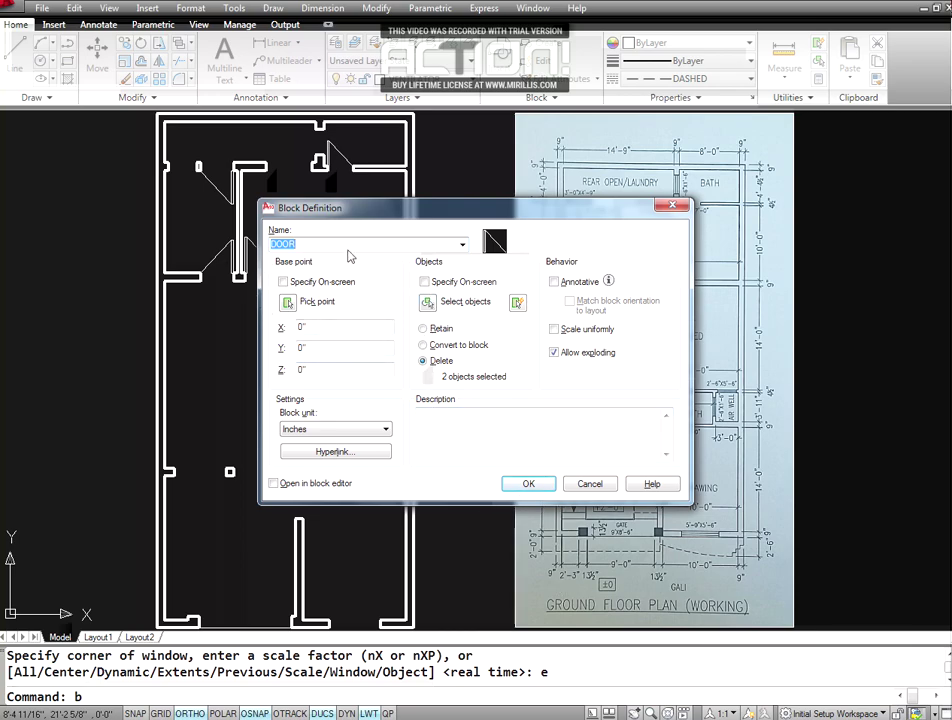
pyautogui.click(528, 483)
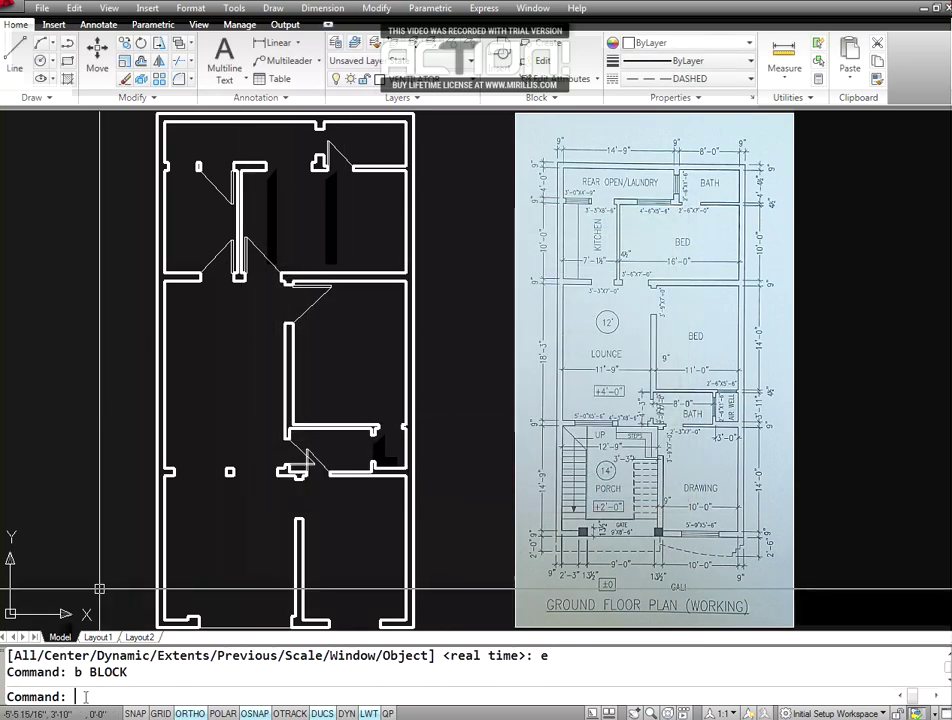
# - Start inserting the DOOR block at scale 1 with an on-screen insertion point
pyautogui.write('i')
pyautogui.press('Return')
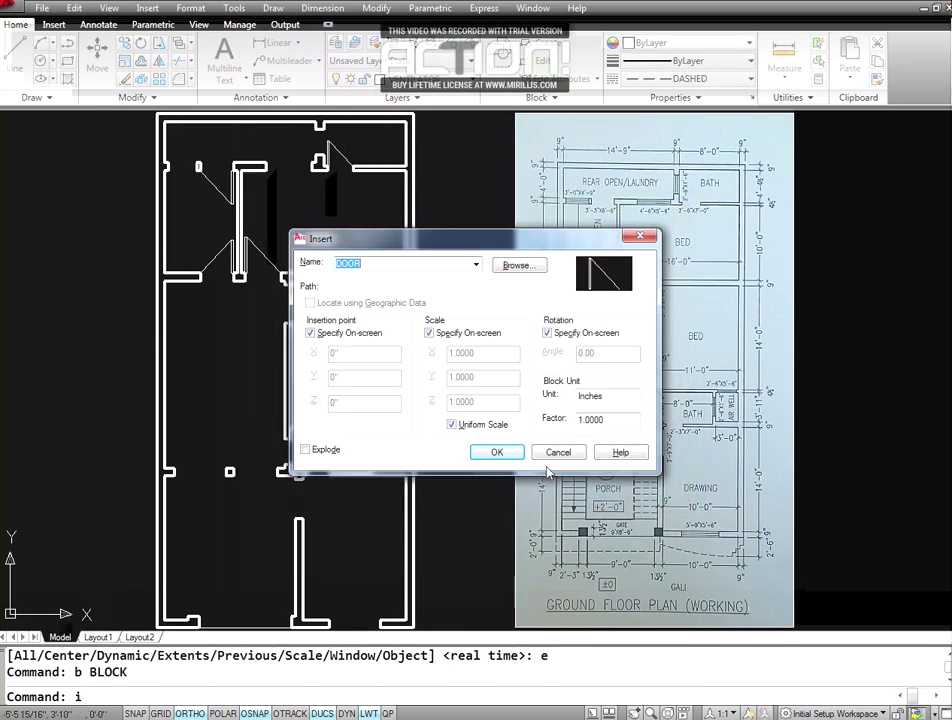
pyautogui.click(557, 452)
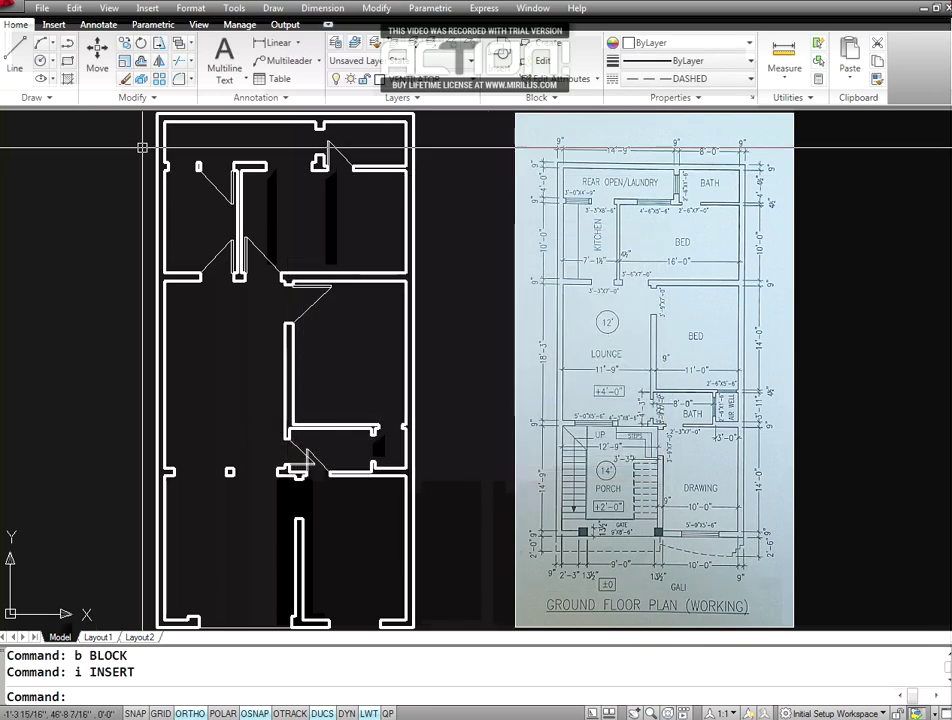
pyautogui.click(147, 9)
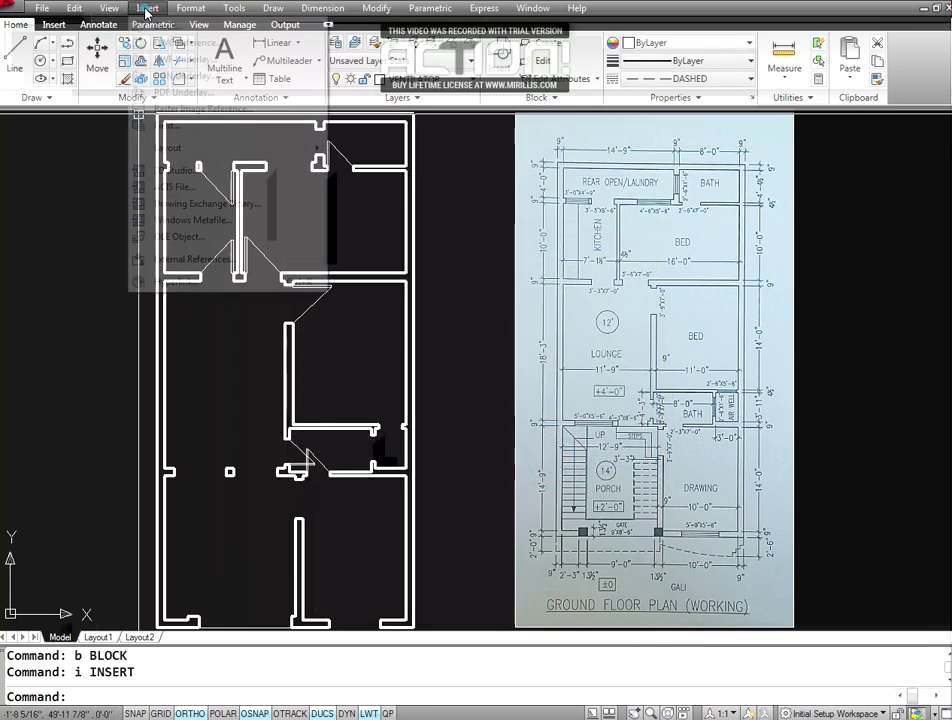
pyautogui.click(147, 9)
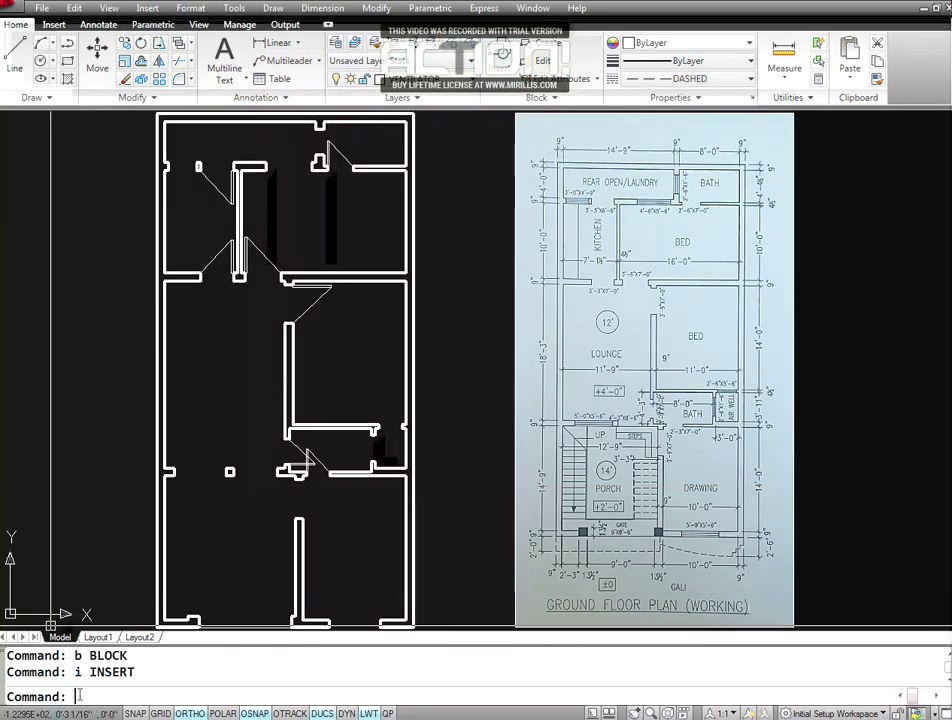
pyautogui.write('i')
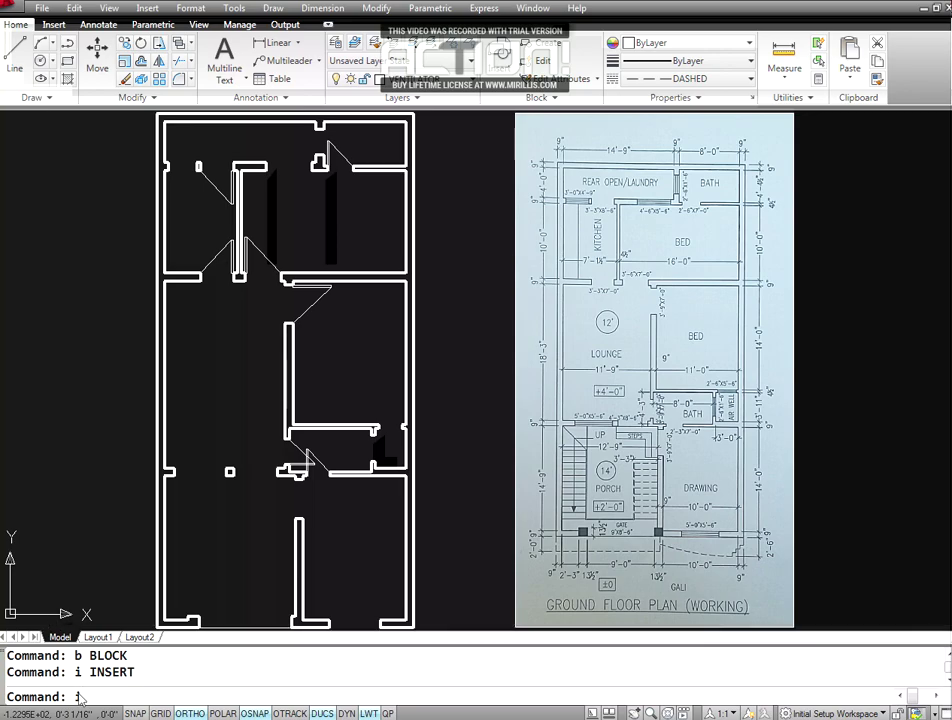
pyautogui.press('Return')
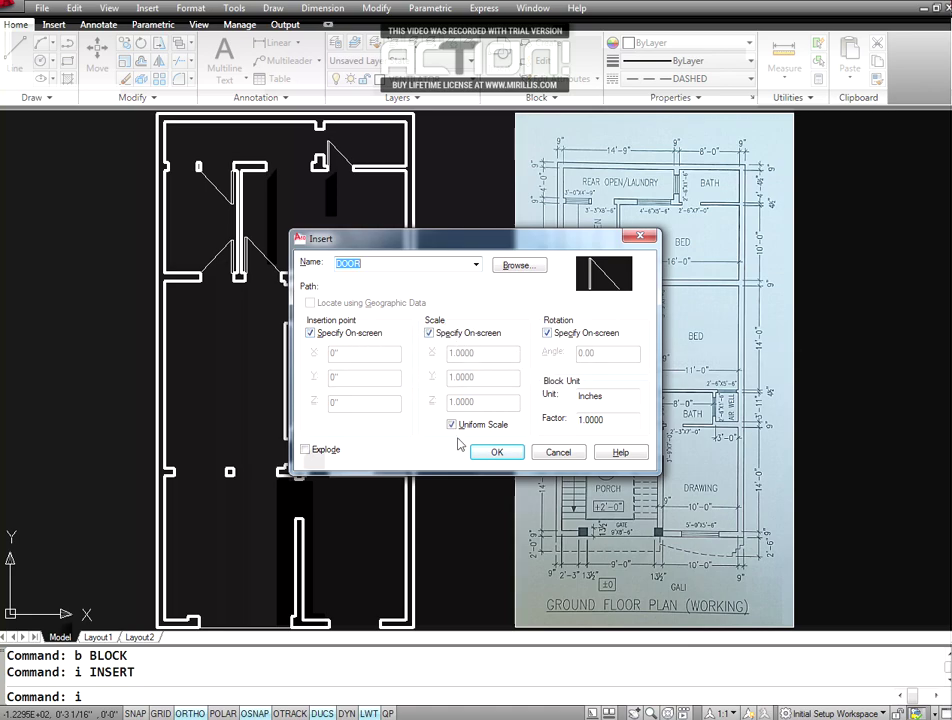
pyautogui.moveTo(470, 458)
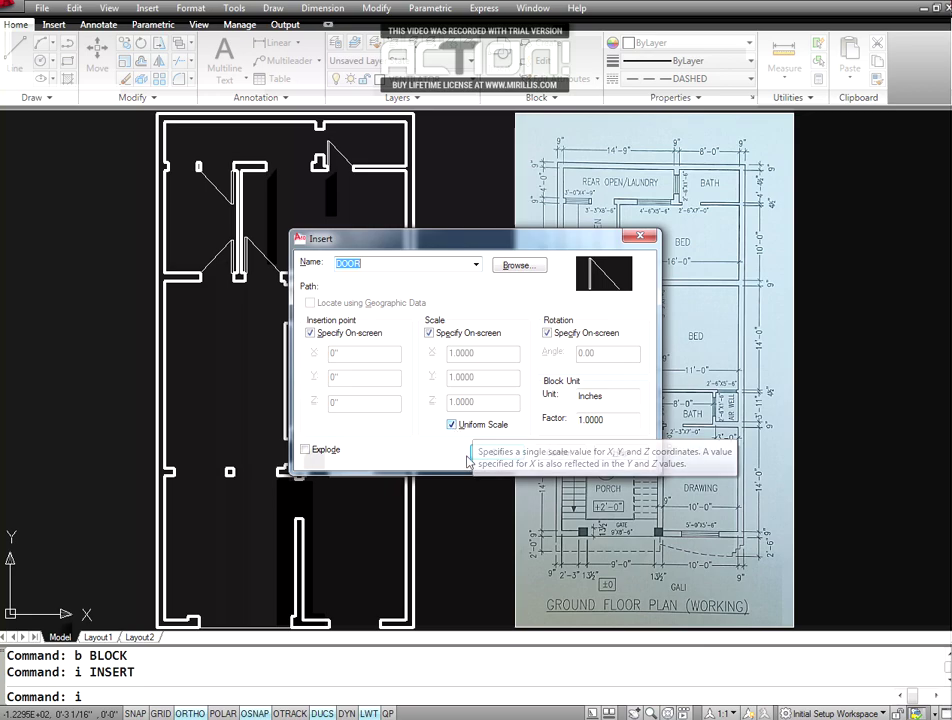
pyautogui.click(492, 452)
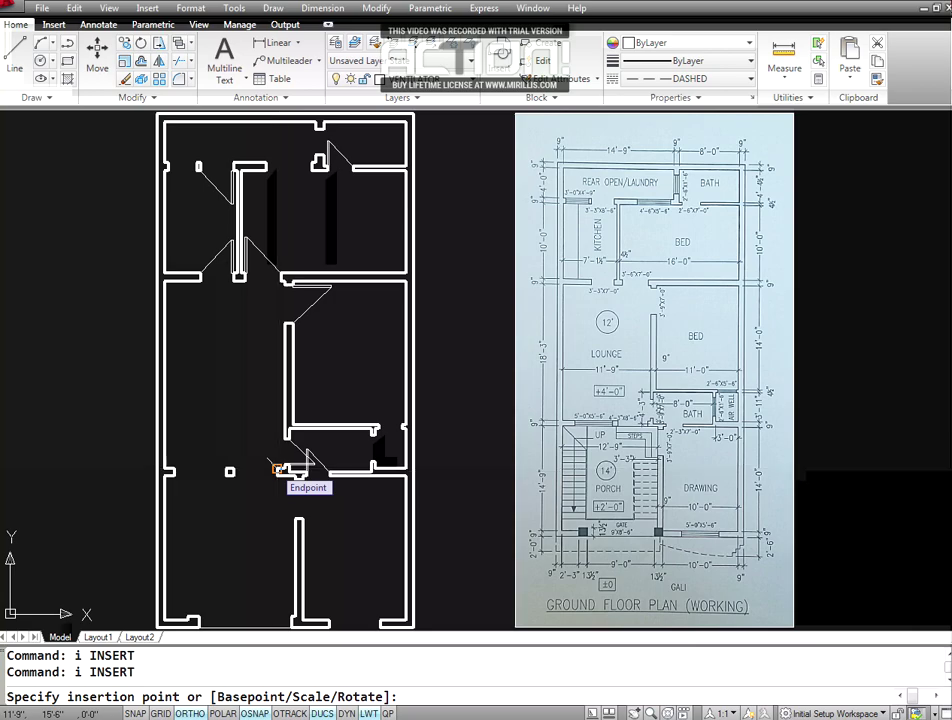
# - Place the DOOR block at the lower doorway's endpoint, scale 2.125, rotation 0
pyautogui.click(277, 469)
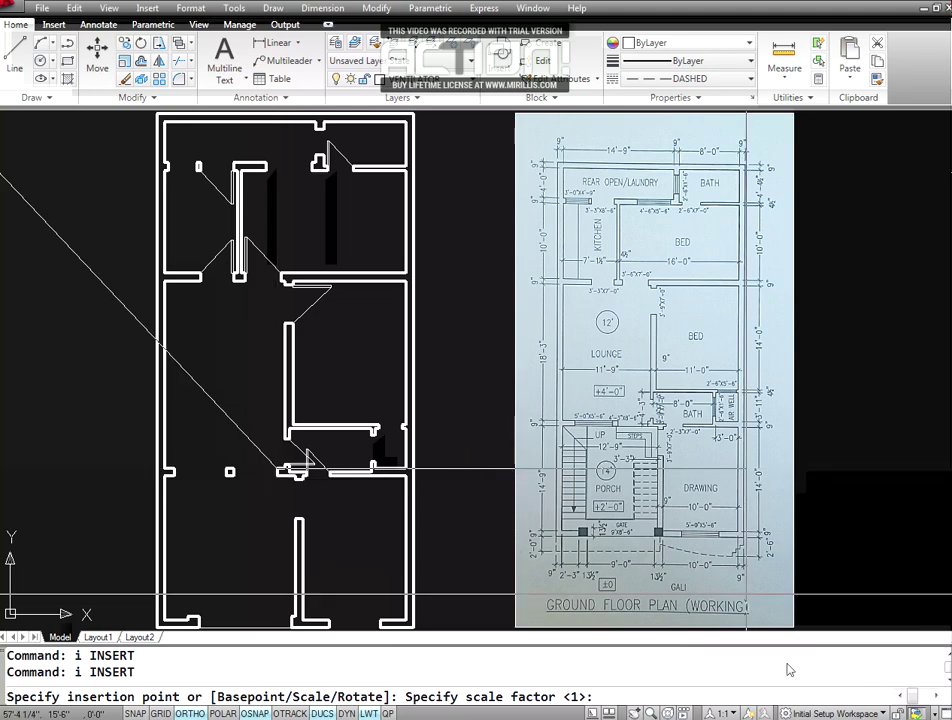
pyautogui.click(722, 650)
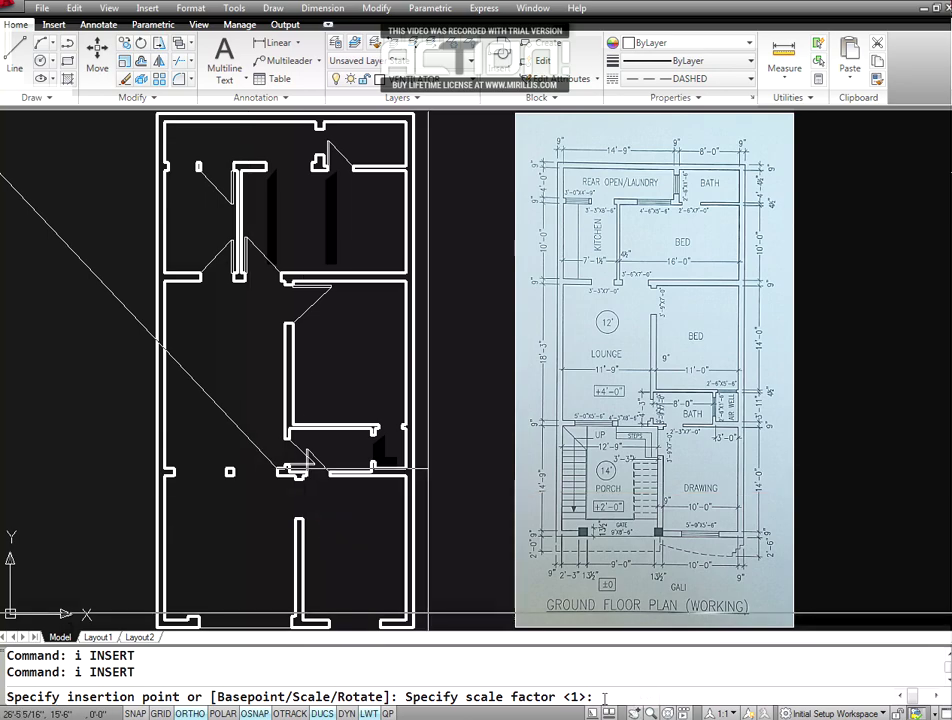
pyautogui.write('2.125')
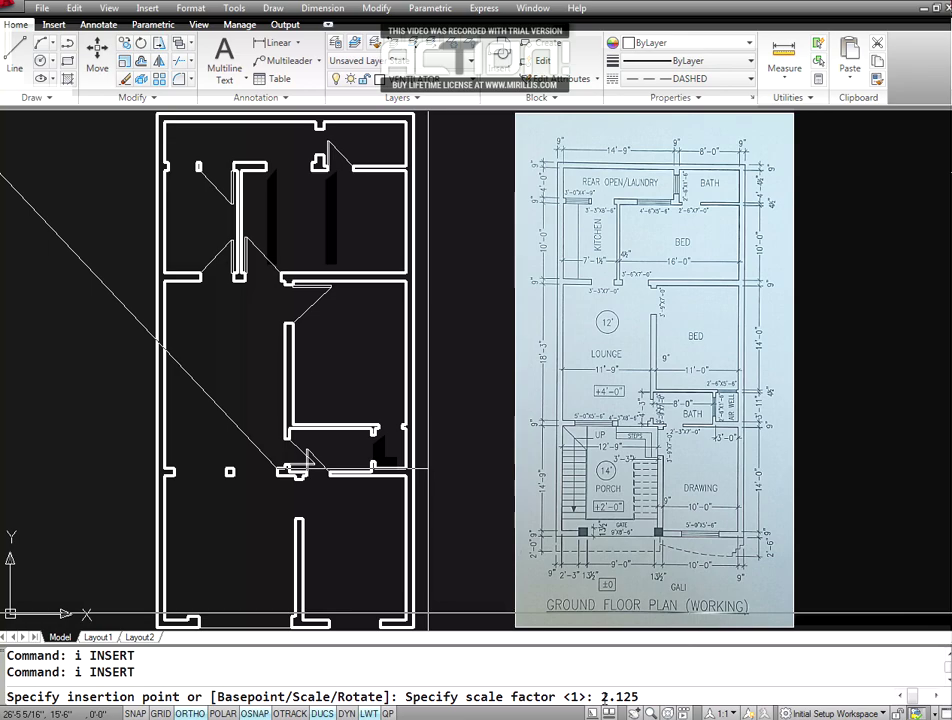
pyautogui.press('Return')
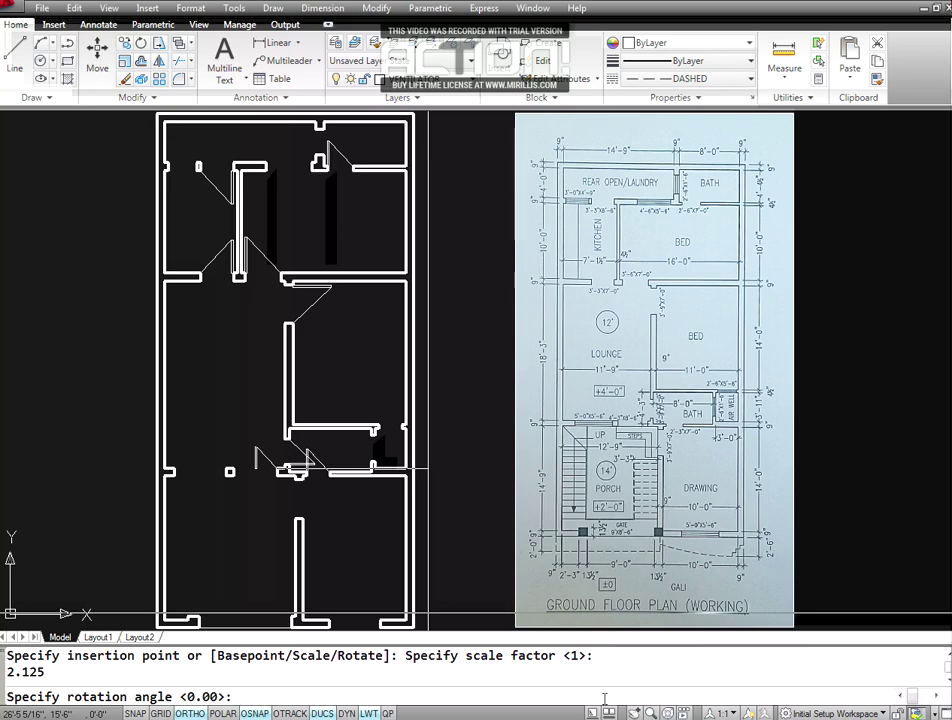
pyautogui.press('Return')
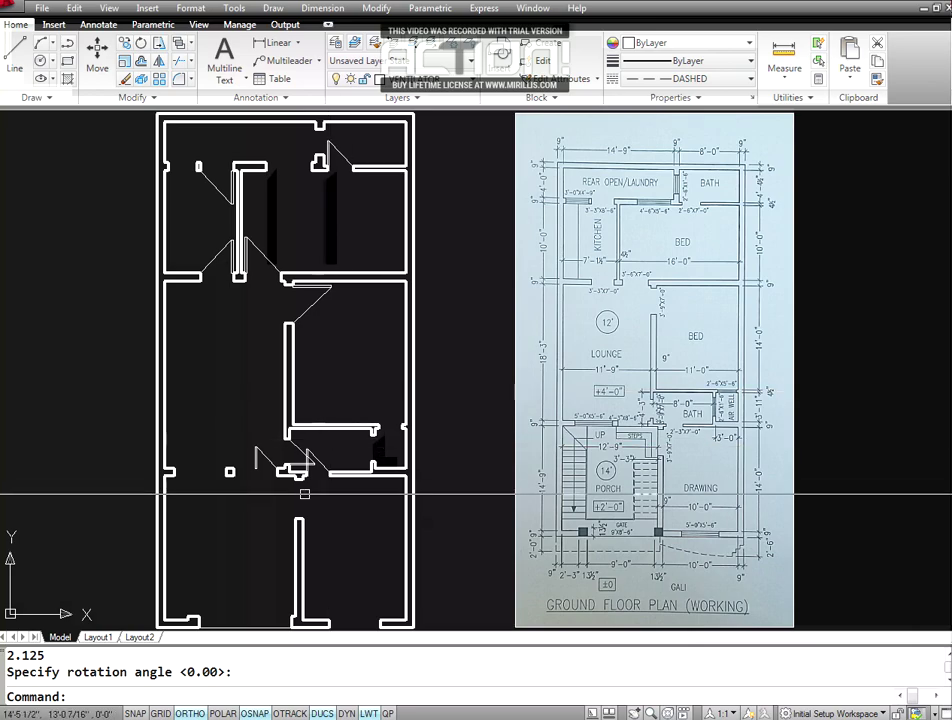
# - Start a ZOOM Window on the plan
pyautogui.write('z')
pyautogui.press('Return')
pyautogui.write('w')
pyautogui.press('Return')
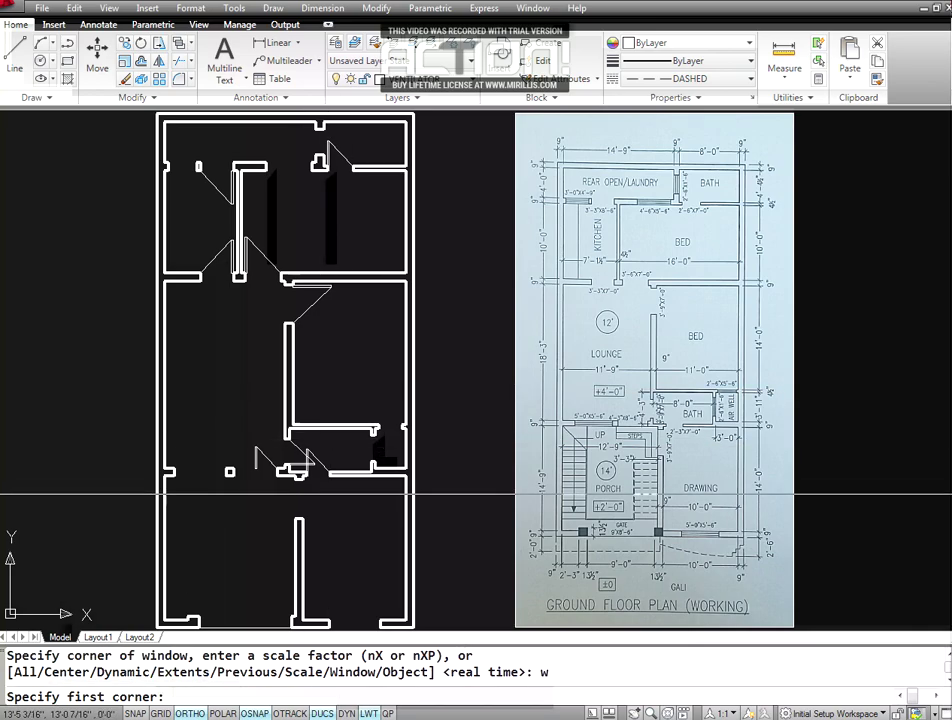
# - Frame a zoom window around the new door to view it up close
pyautogui.click(229, 416)
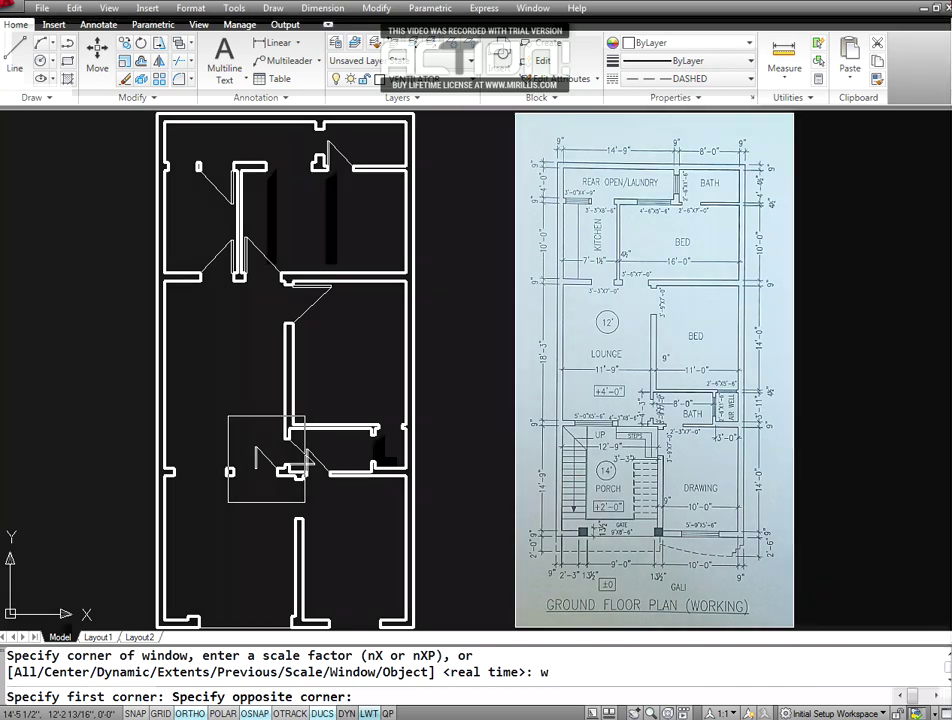
pyautogui.click(305, 502)
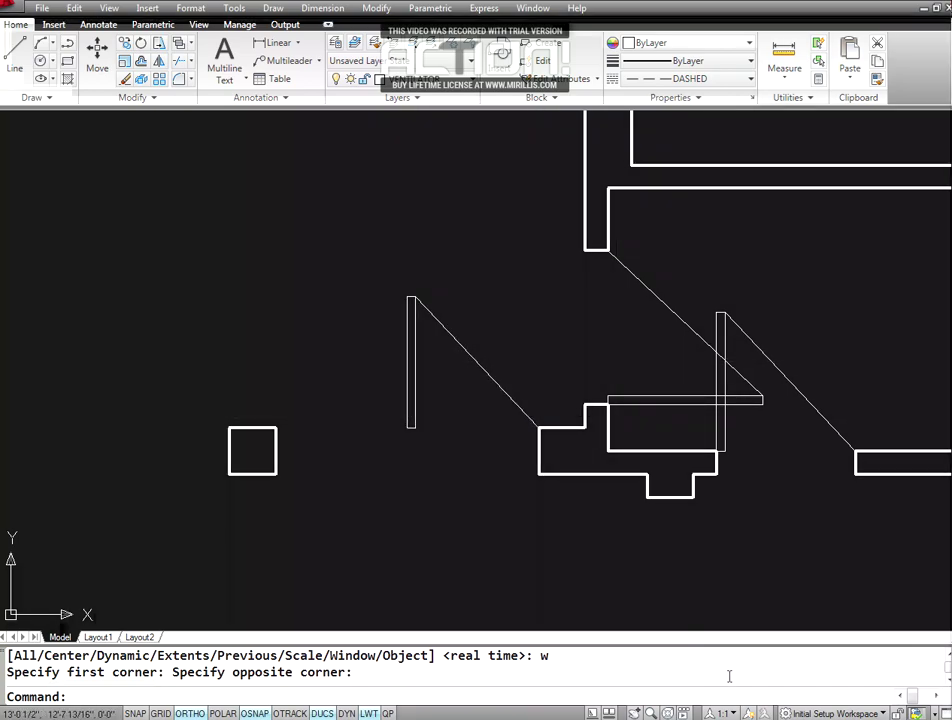
pyautogui.click(733, 661)
pyautogui.moveTo(500, 332); pyautogui.dragTo(570, 501)
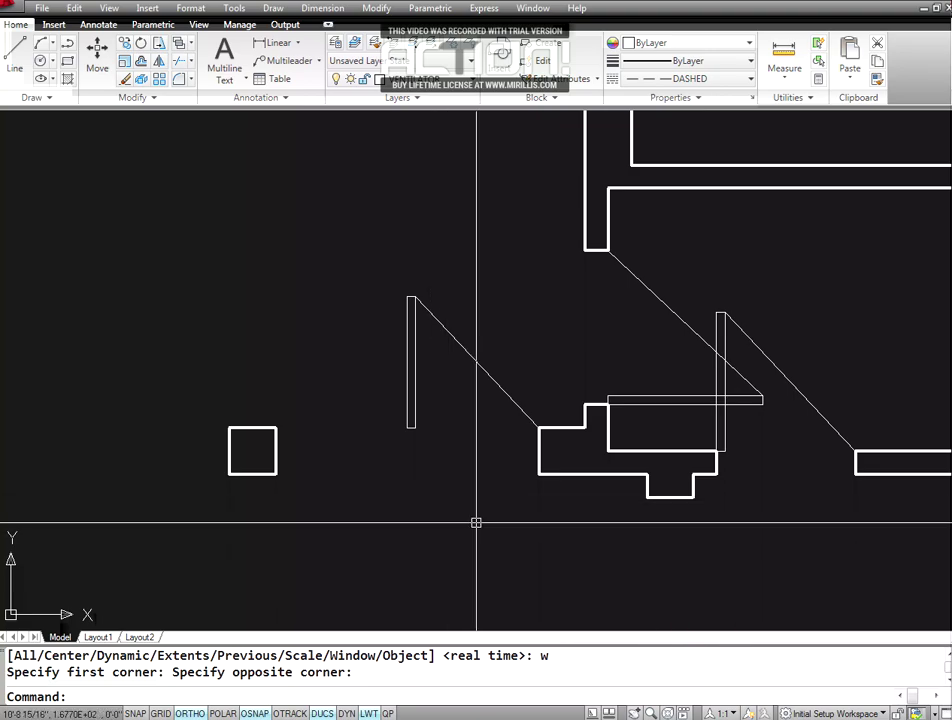
pyautogui.click(376, 8)
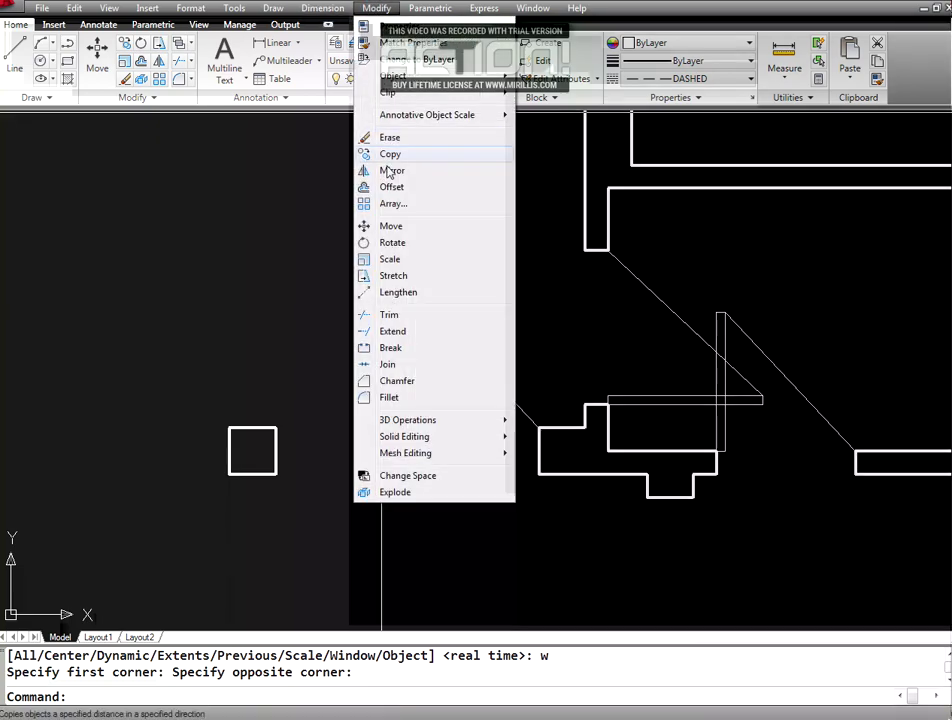
# - Mirror the ventilator about a vertical line through its lower corner, erasing the original
pyautogui.click(389, 168)
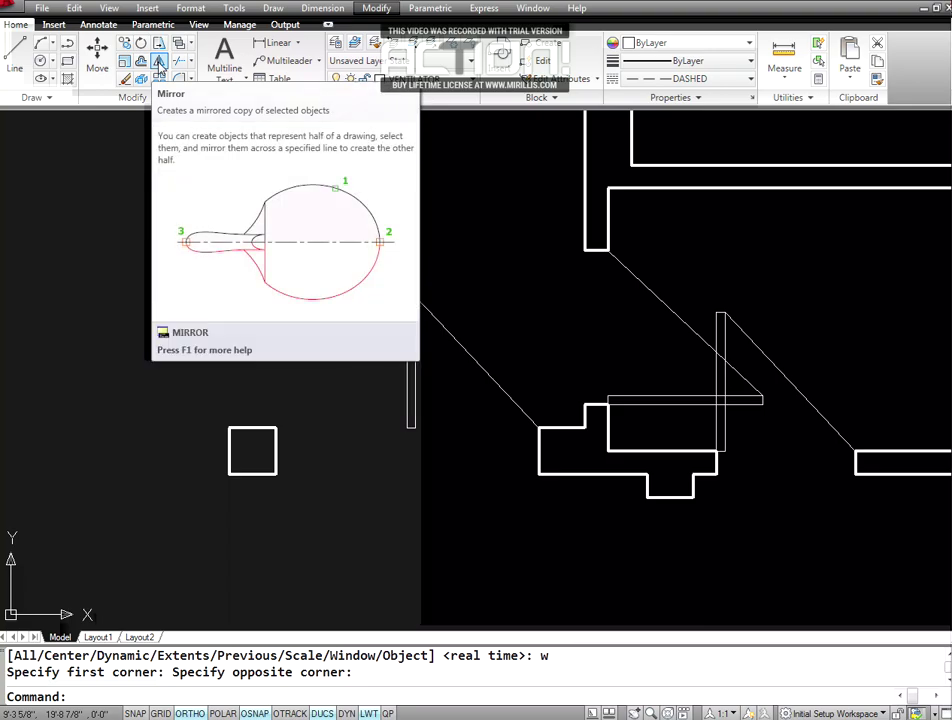
pyautogui.write('mi')
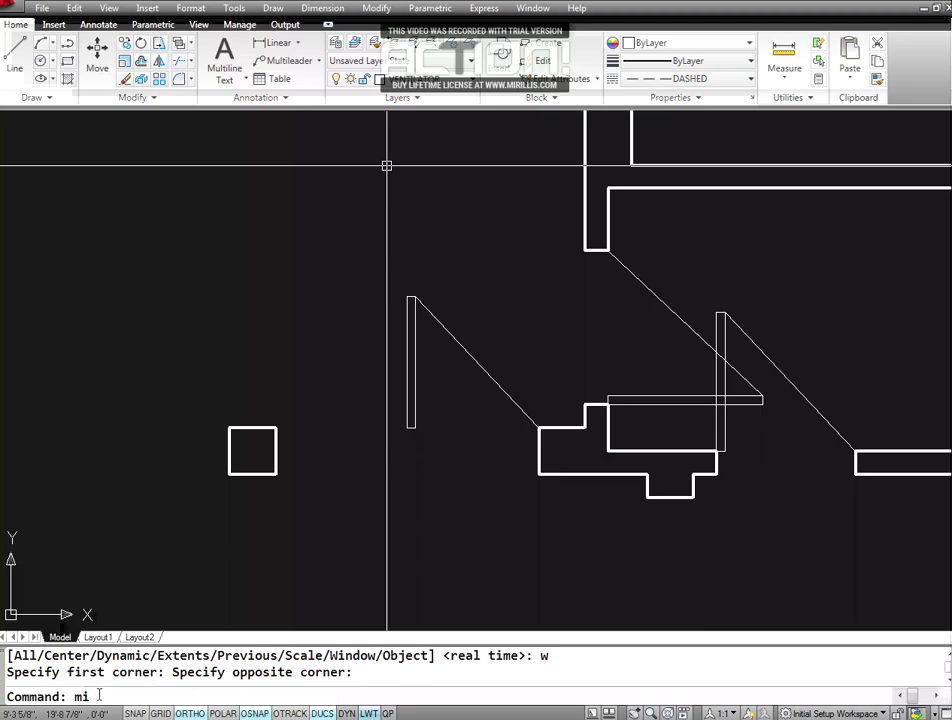
pyautogui.press('Return')
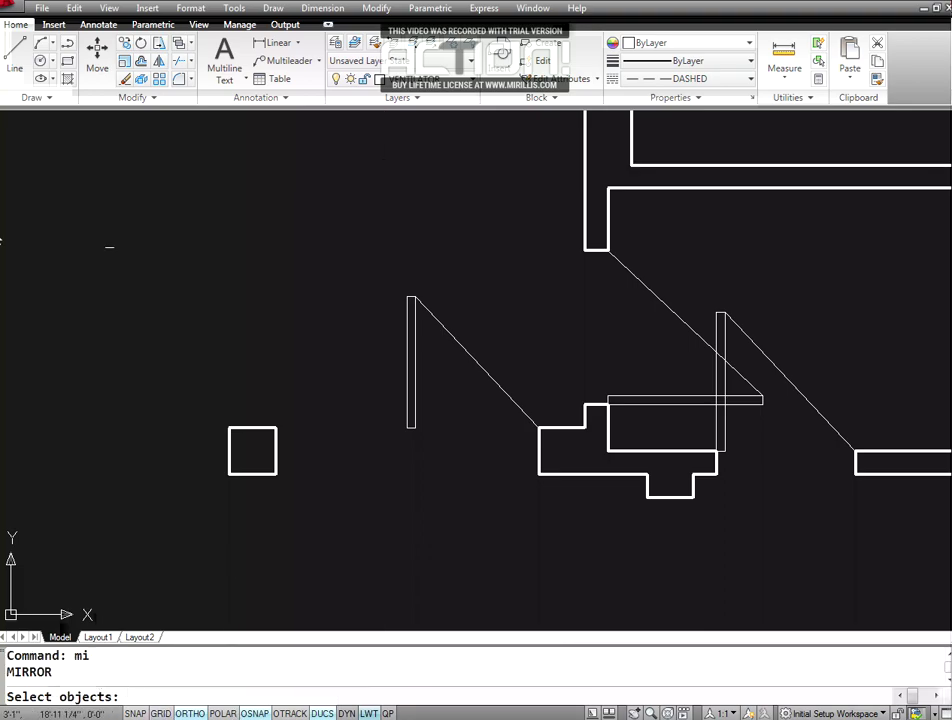
pyautogui.click(432, 311)
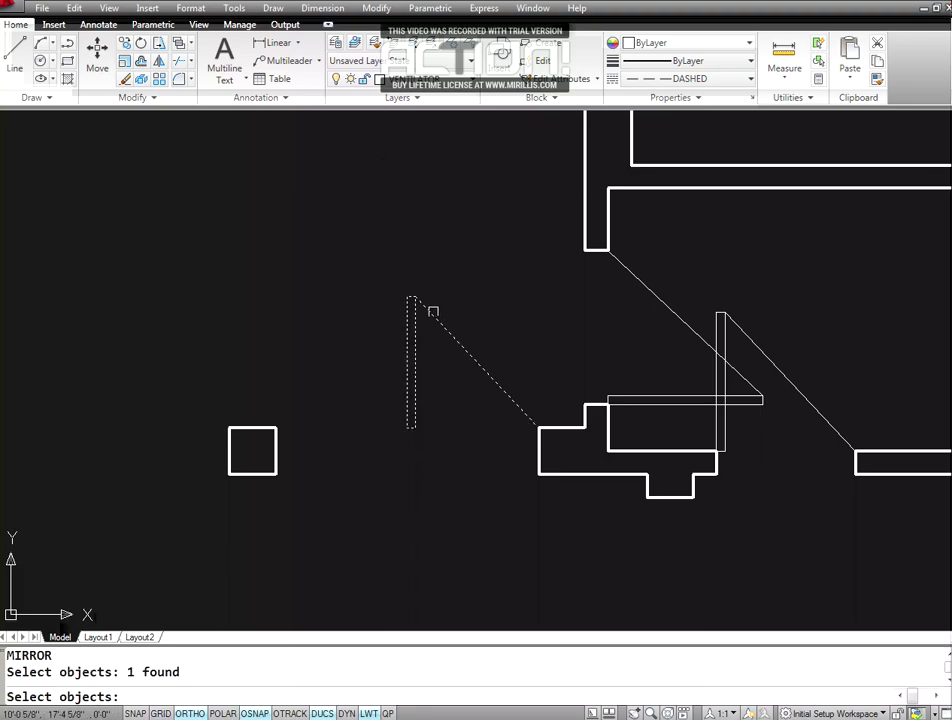
pyautogui.press('Return')
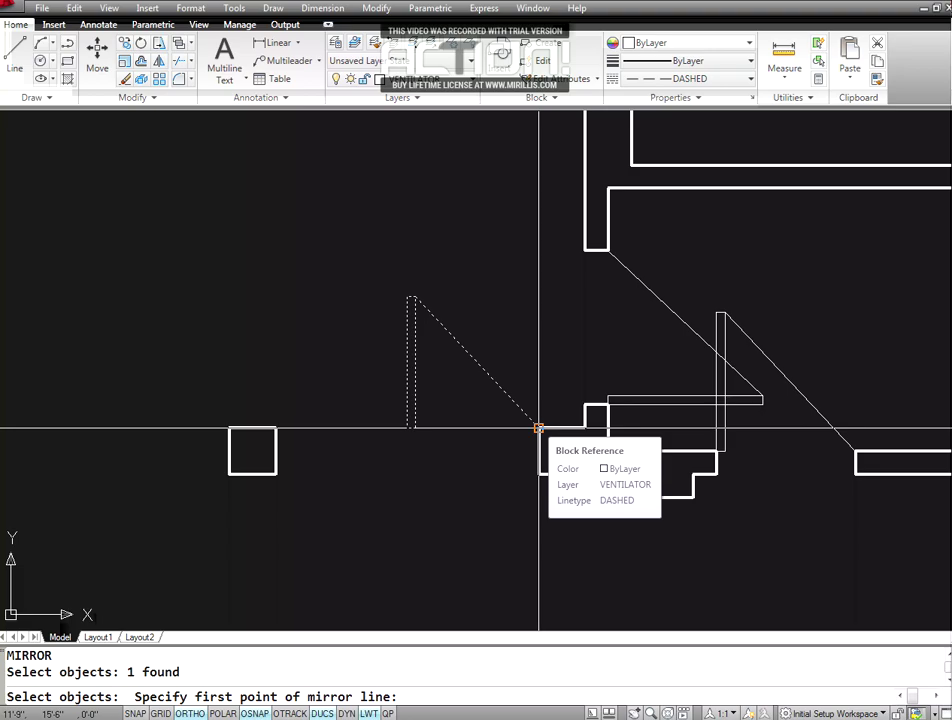
pyautogui.click(538, 428)
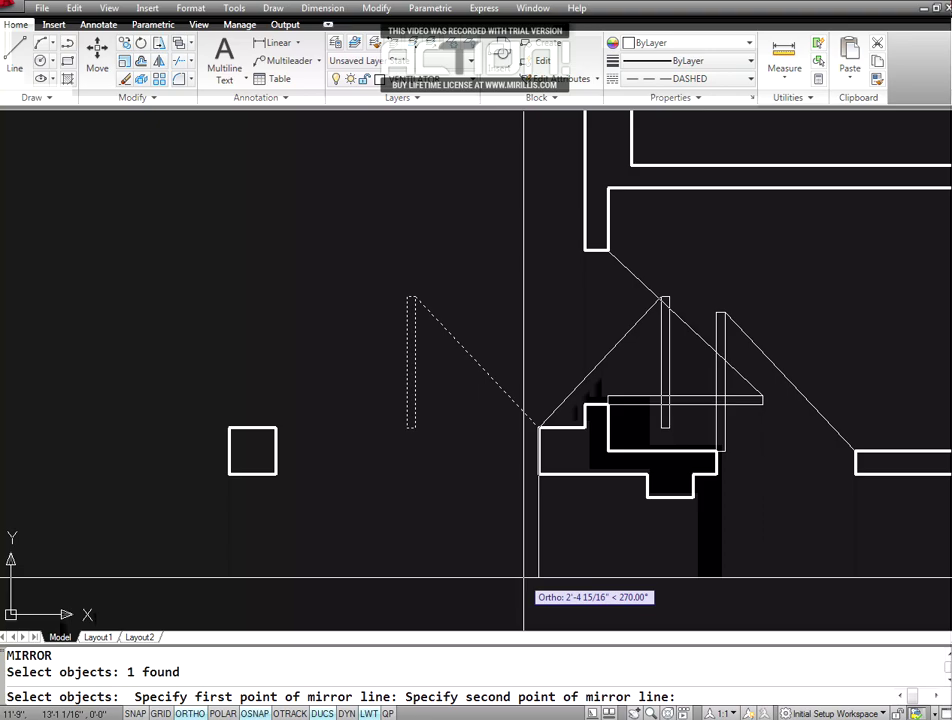
pyautogui.click(524, 577)
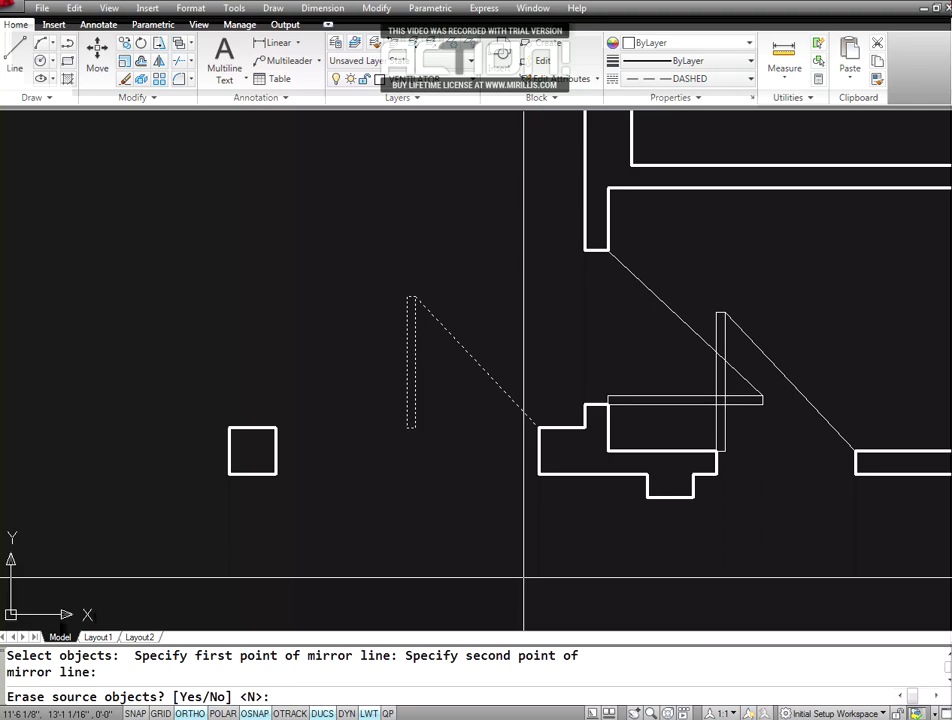
pyautogui.write('y')
pyautogui.press('Return')
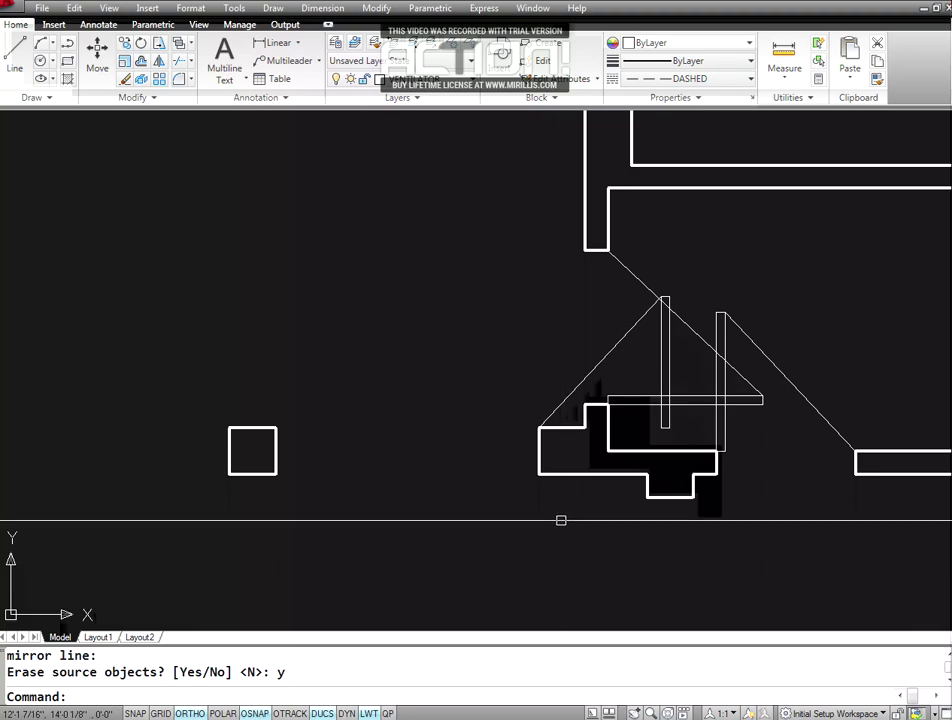
pyautogui.click(376, 8)
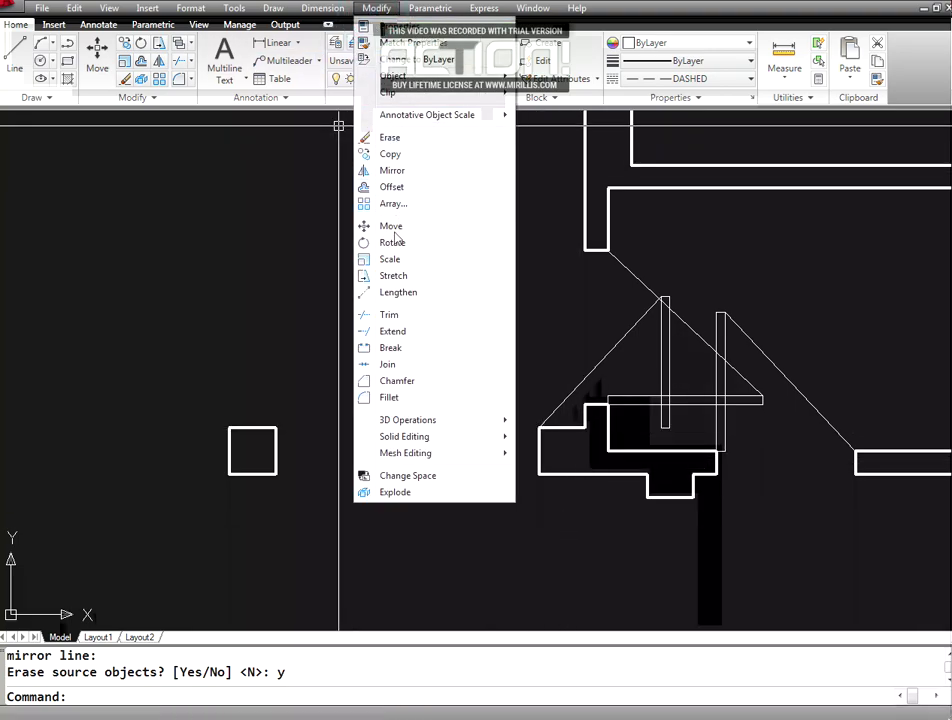
# - Move the flipped ventilator from its lower corner onto the wall opening's edge
pyautogui.press('Escape')
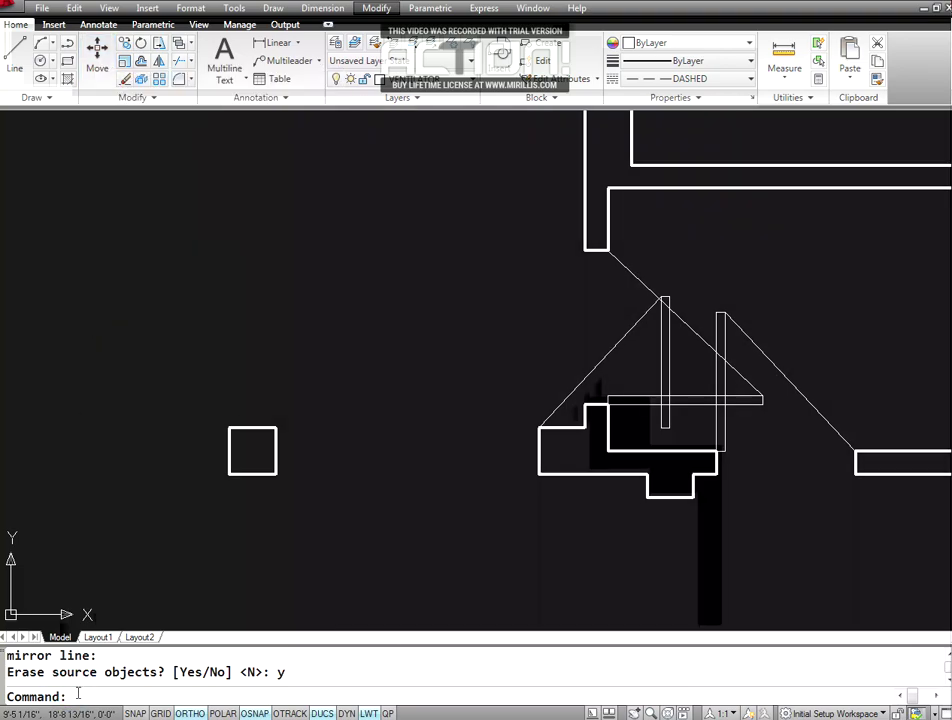
pyautogui.write('m')
pyautogui.press('Return')
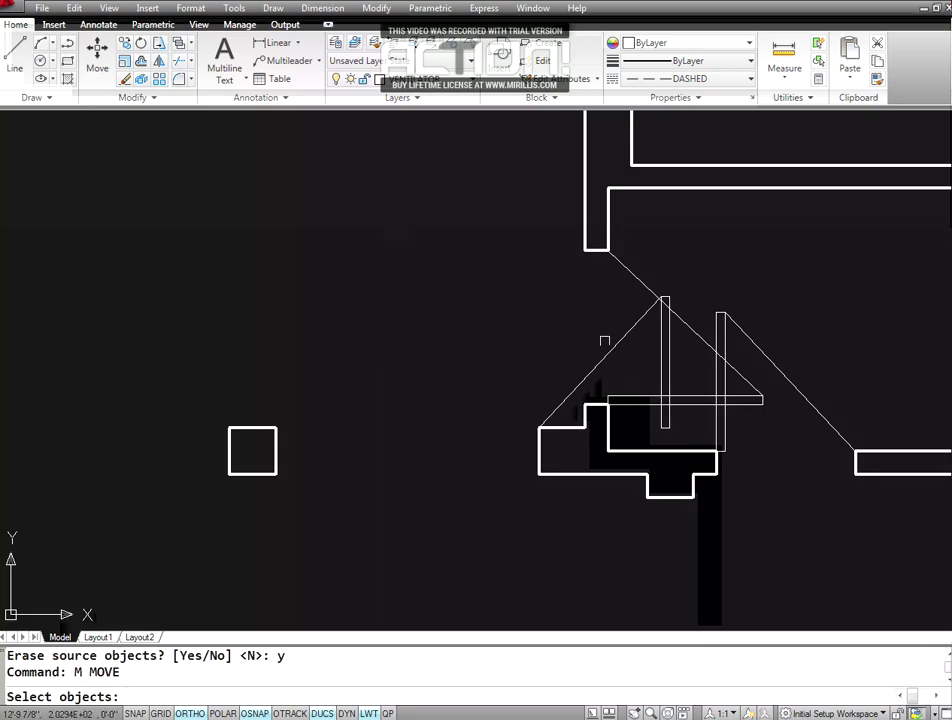
pyautogui.click(618, 340)
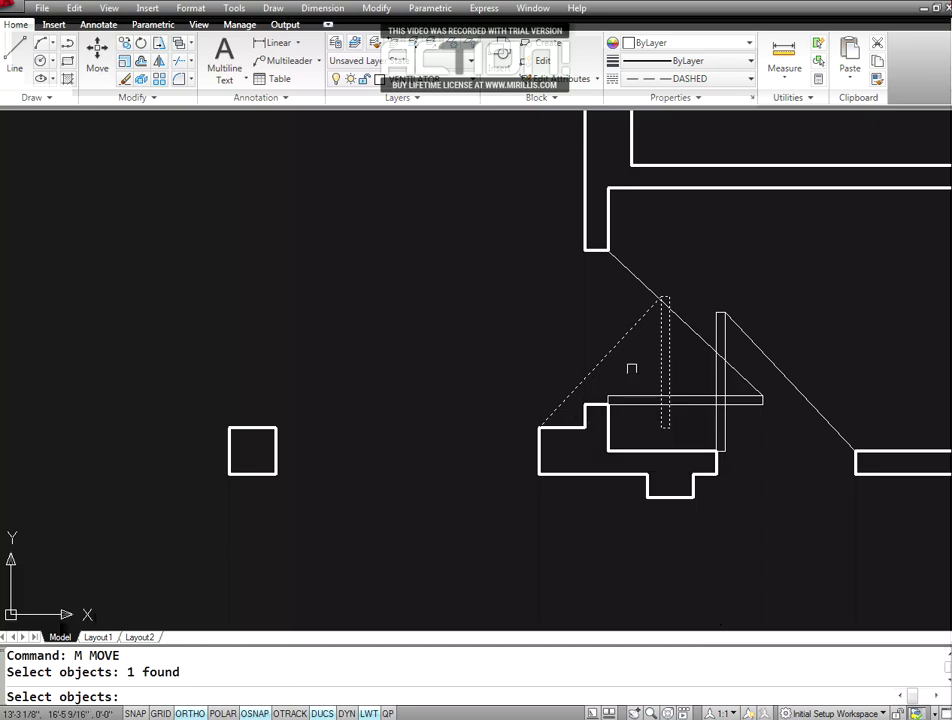
pyautogui.press('Return')
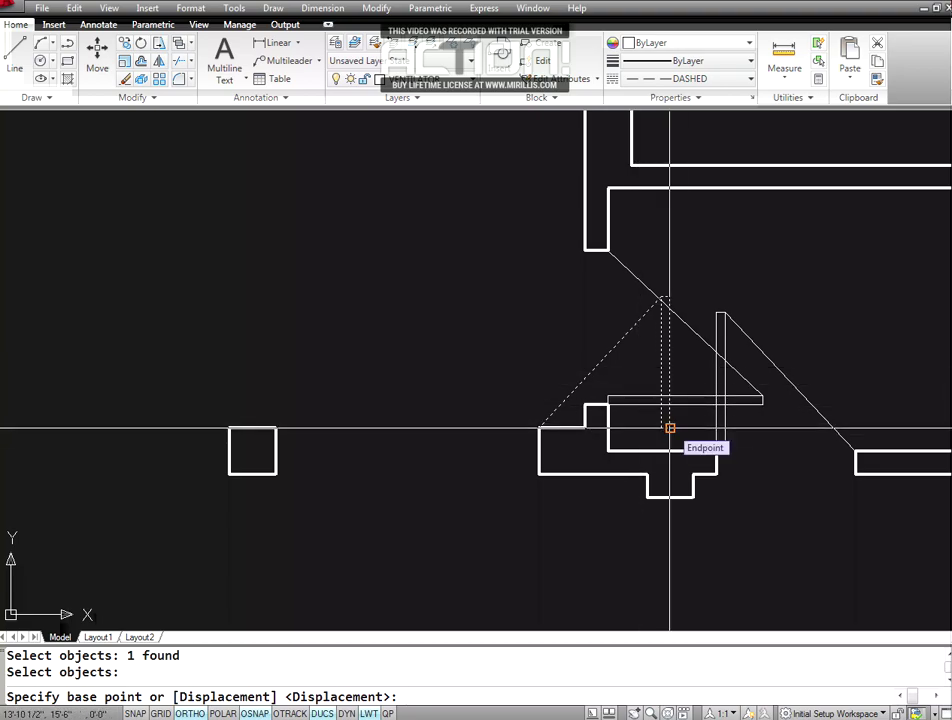
pyautogui.click(669, 428)
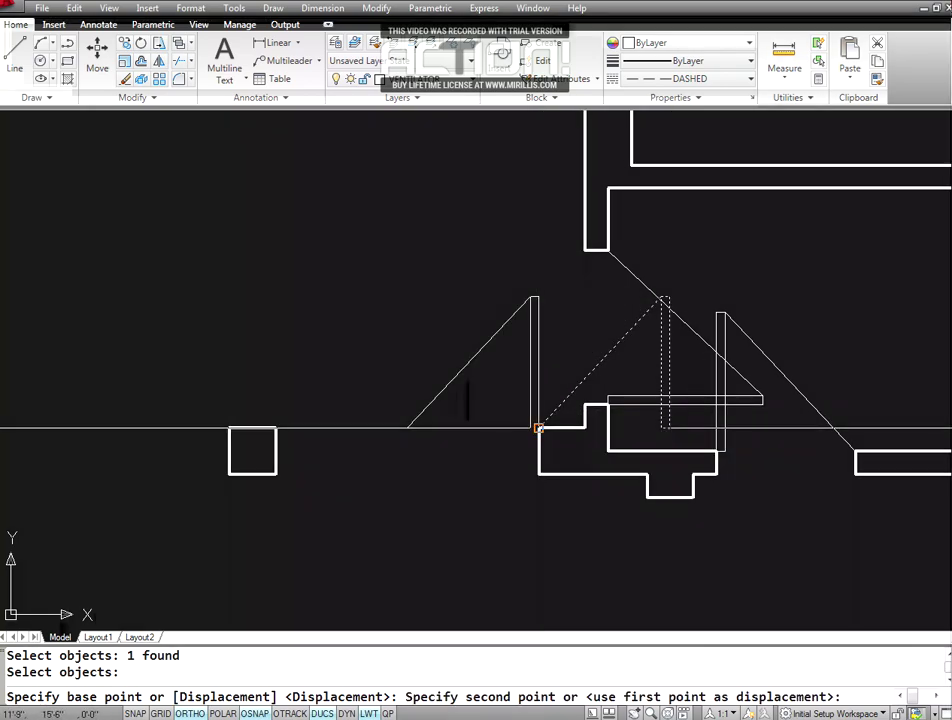
pyautogui.click(538, 428)
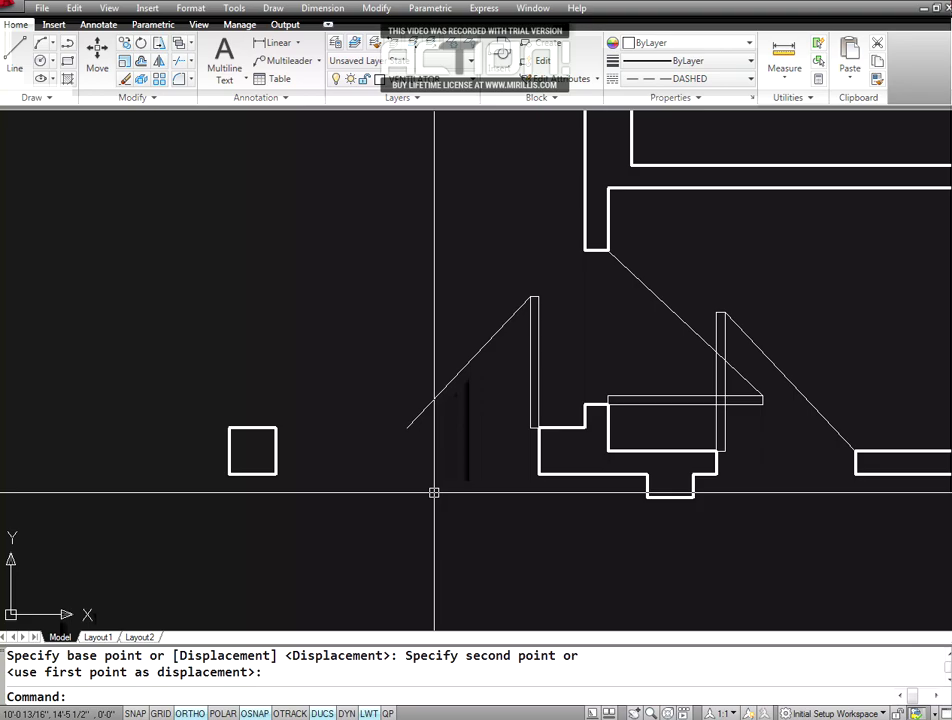
# - Mirror a copy of the ventilator about a vertical line through its diagonal tip
pyautogui.write('MI')
pyautogui.press('Return')
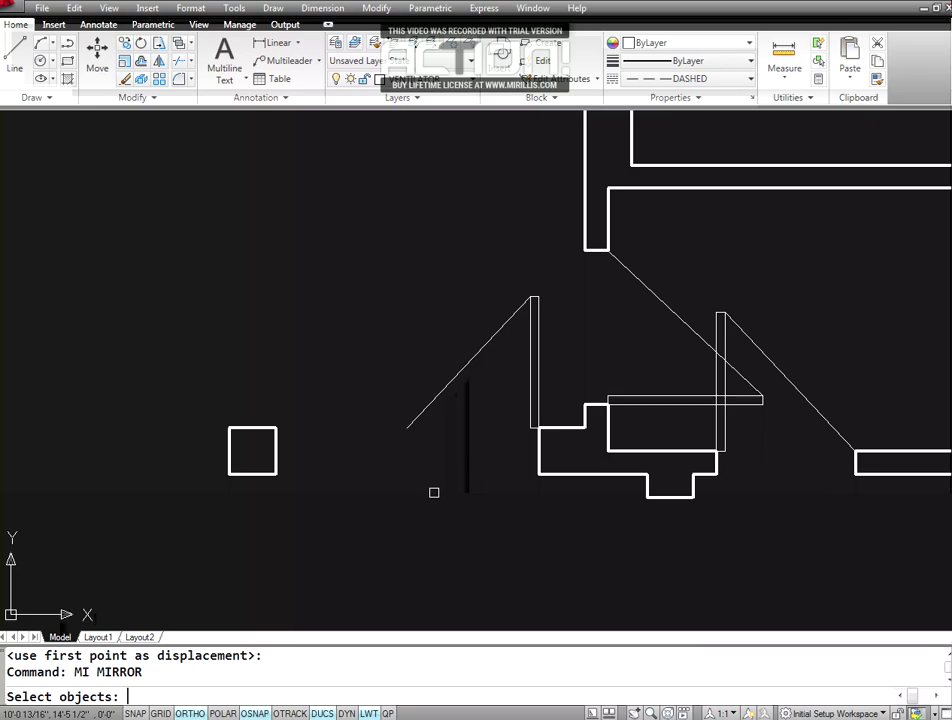
pyautogui.click(480, 350)
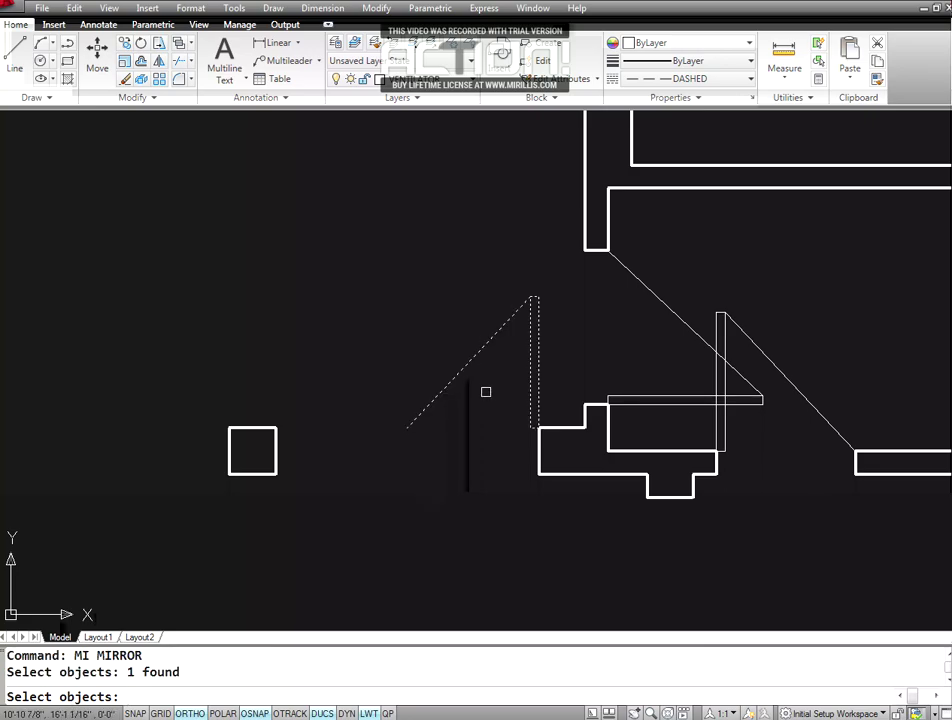
pyautogui.press('Return')
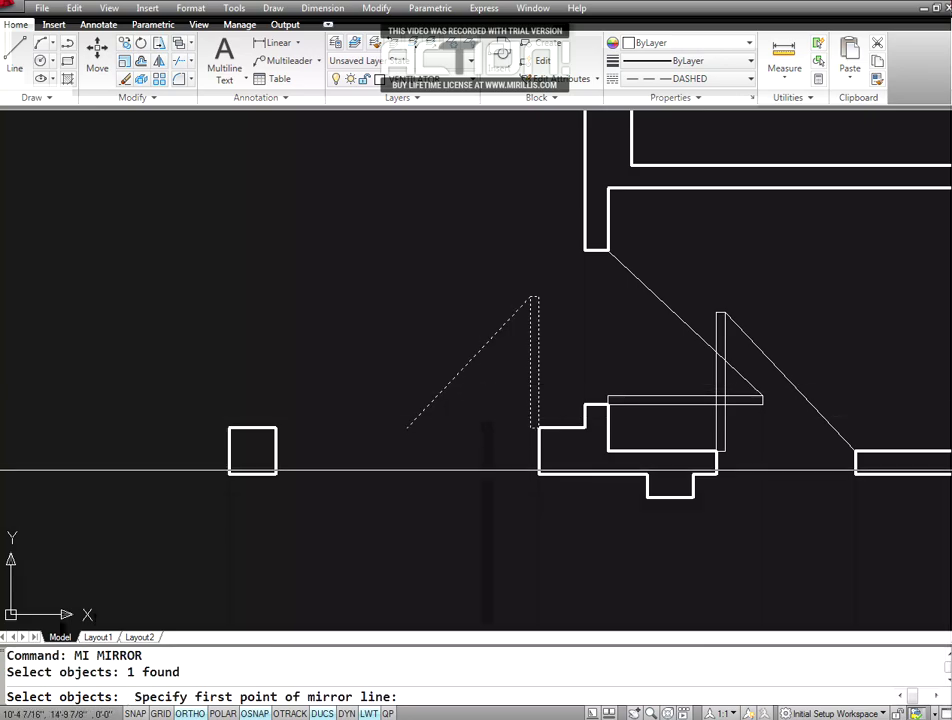
pyautogui.click(407, 428)
pyautogui.click(407, 428)
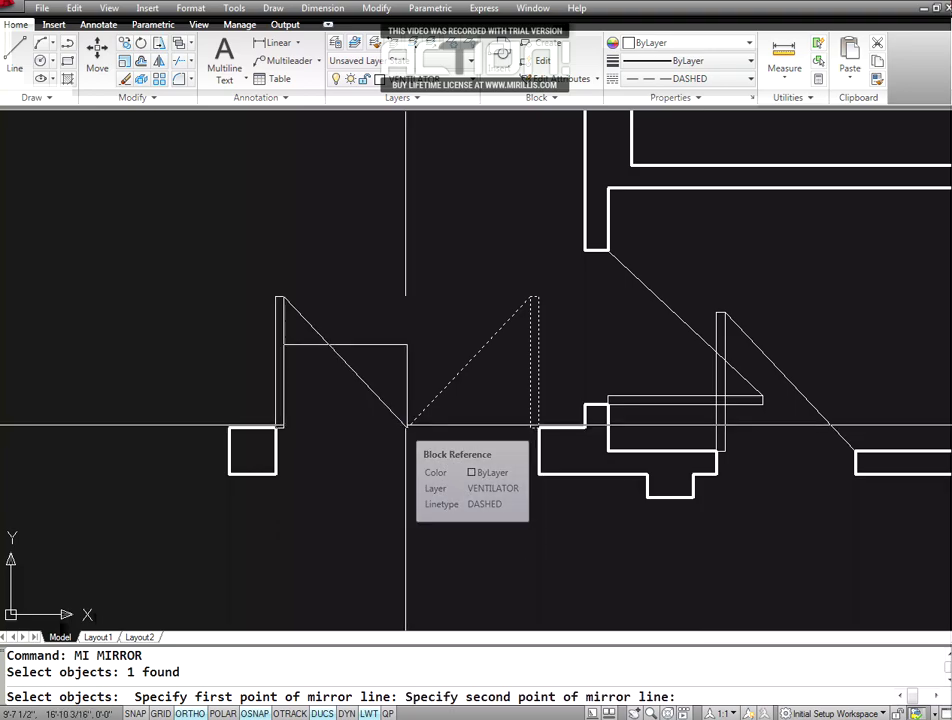
pyautogui.click(407, 165)
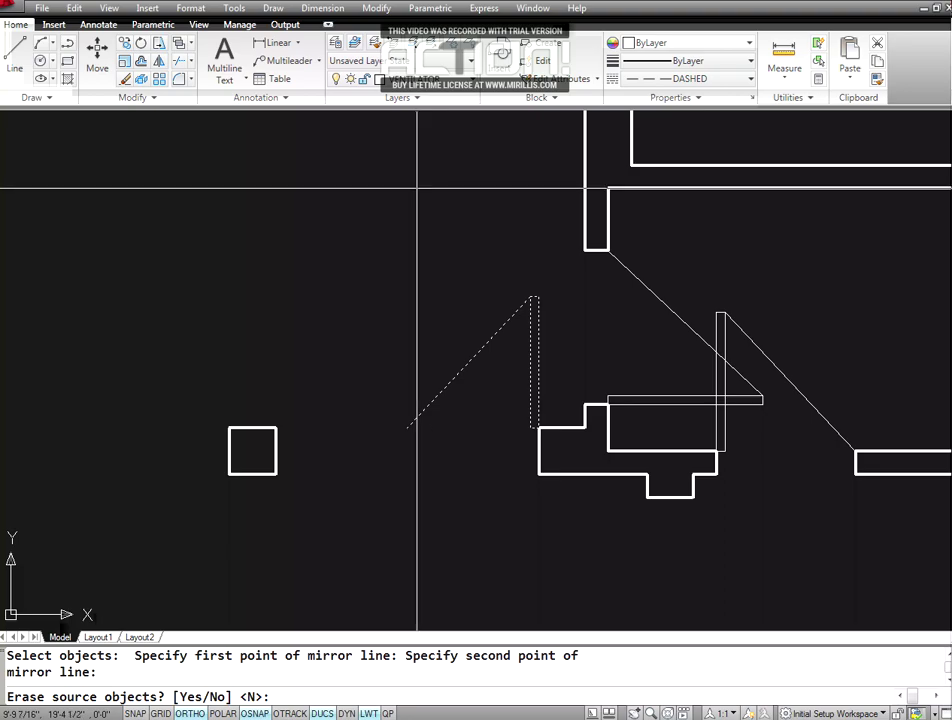
pyautogui.press('Return')
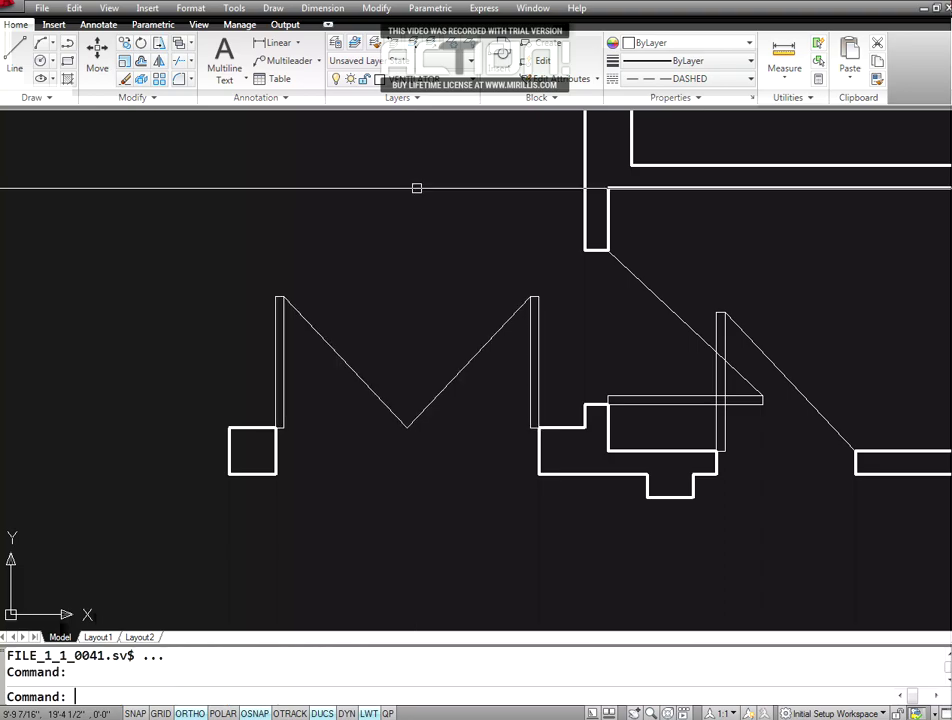
# - Pan the plan to bring the next wall opening into view
pyautogui.write('P')
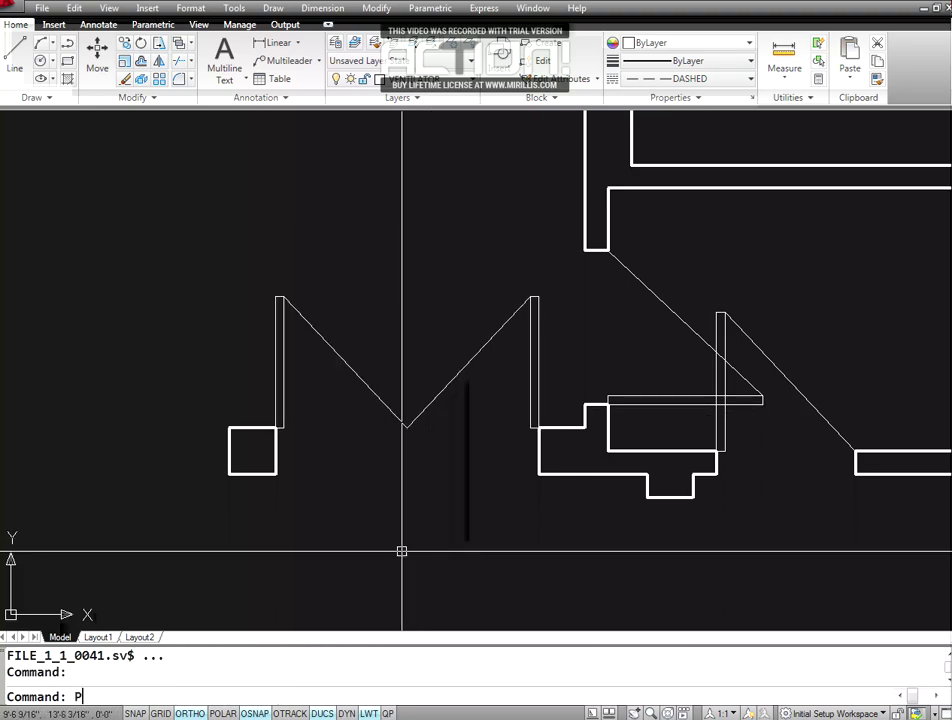
pyautogui.moveTo(478, 527); pyautogui.dragTo(597, 556, button='middle')
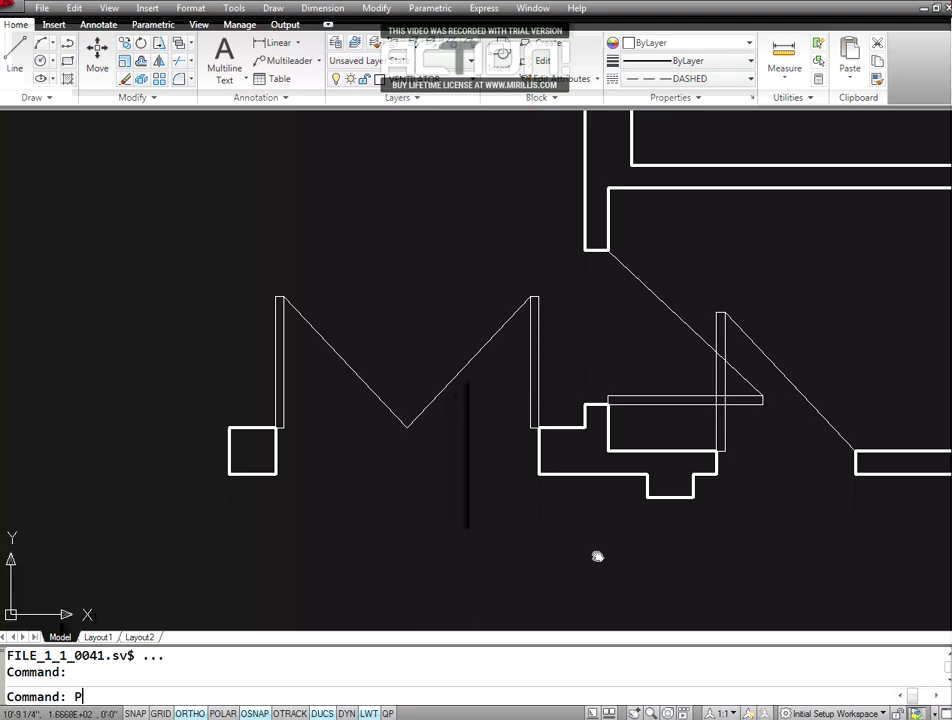
pyautogui.press('Return')
pyautogui.moveTo(599, 556)
pyautogui.mouseDown()
pyautogui.moveTo(499, 397)
pyautogui.moveTo(412, 310)
pyautogui.mouseUp()
pyautogui.moveTo(561, 401); pyautogui.dragTo(474, 346)
pyautogui.press('Escape')
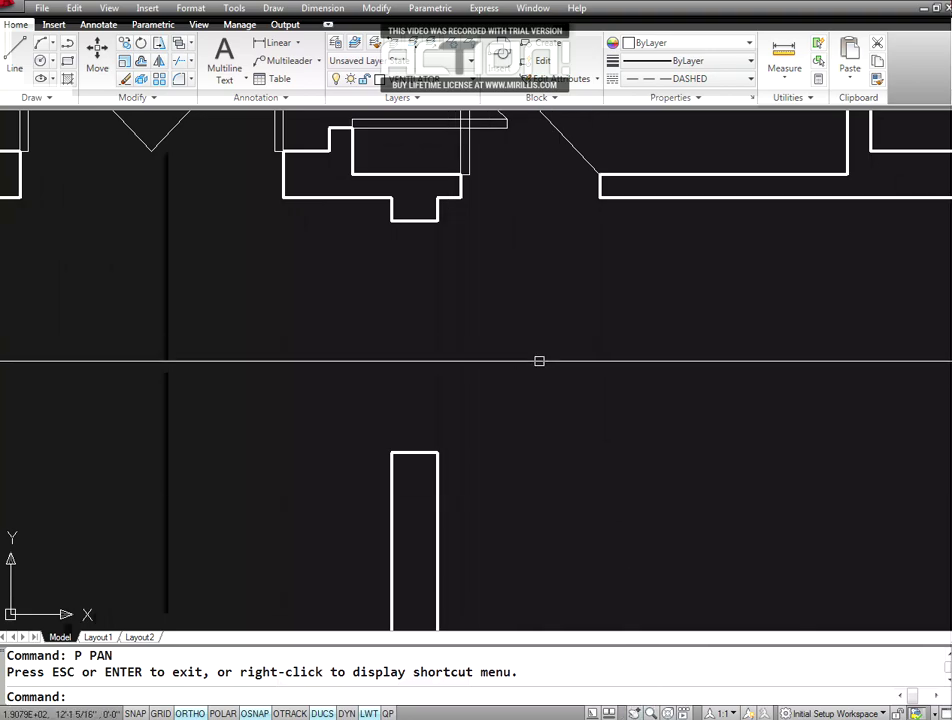
# - Cancel pending commands and discard a started selection box around the opening
pyautogui.press('Escape')
pyautogui.press('Escape')
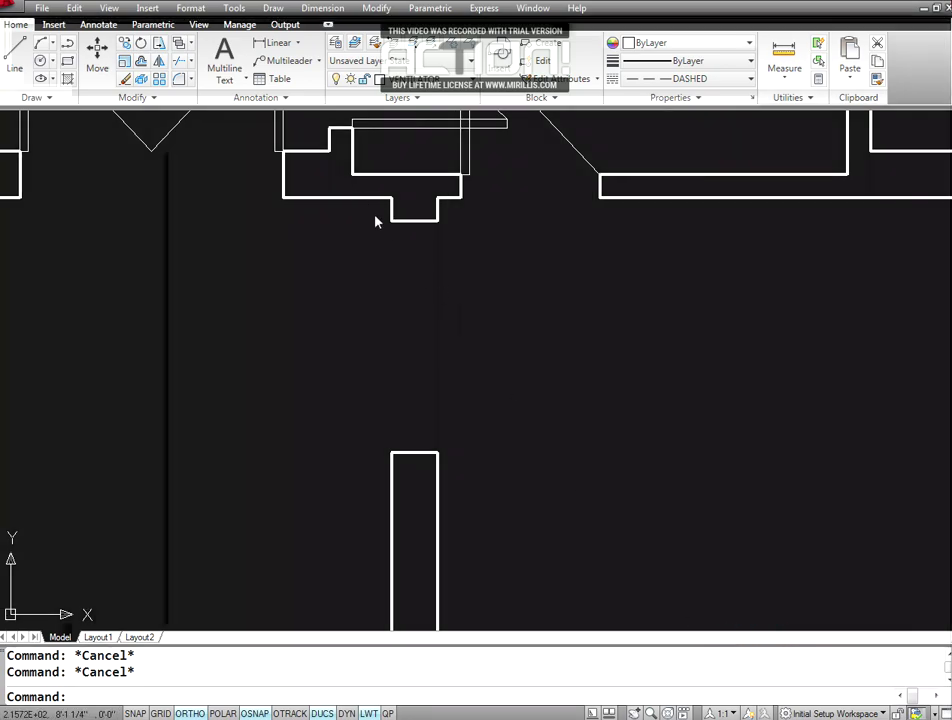
pyautogui.click(343, 208)
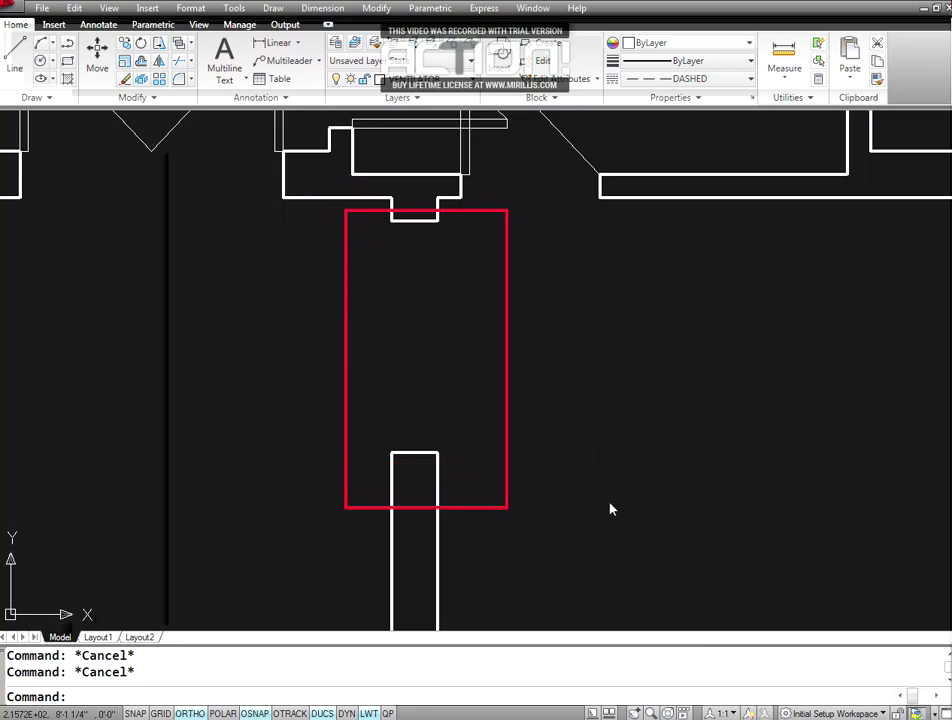
pyautogui.click(886, 662)
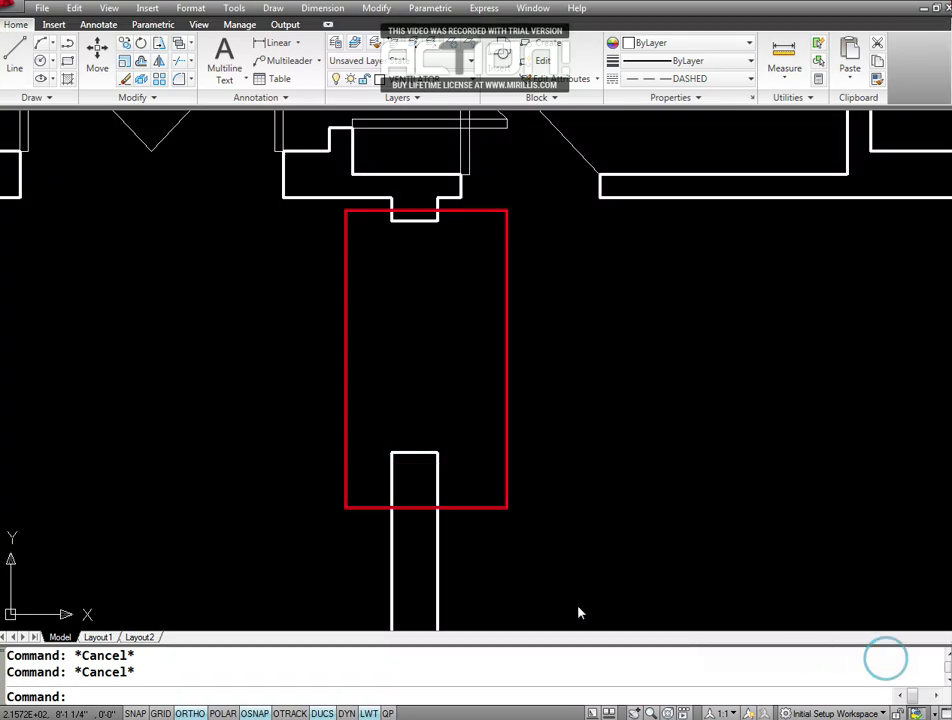
pyautogui.click(516, 401)
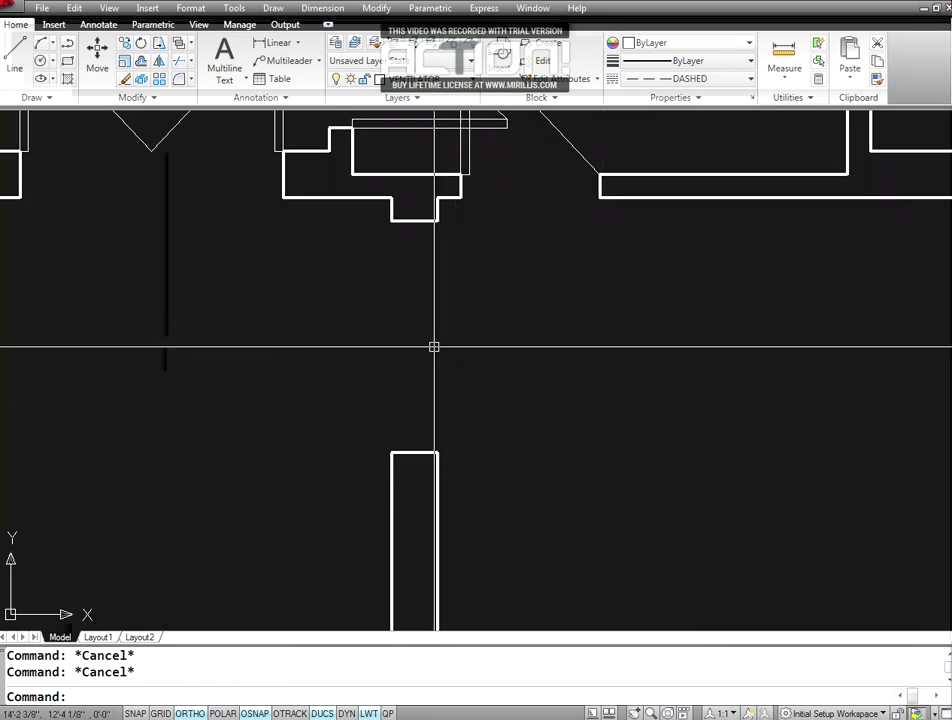
# - Insert the DOOR block at the central wall opening's corner, scaled 3.75 and rotated -90
pyautogui.write('I')
pyautogui.press('Return')
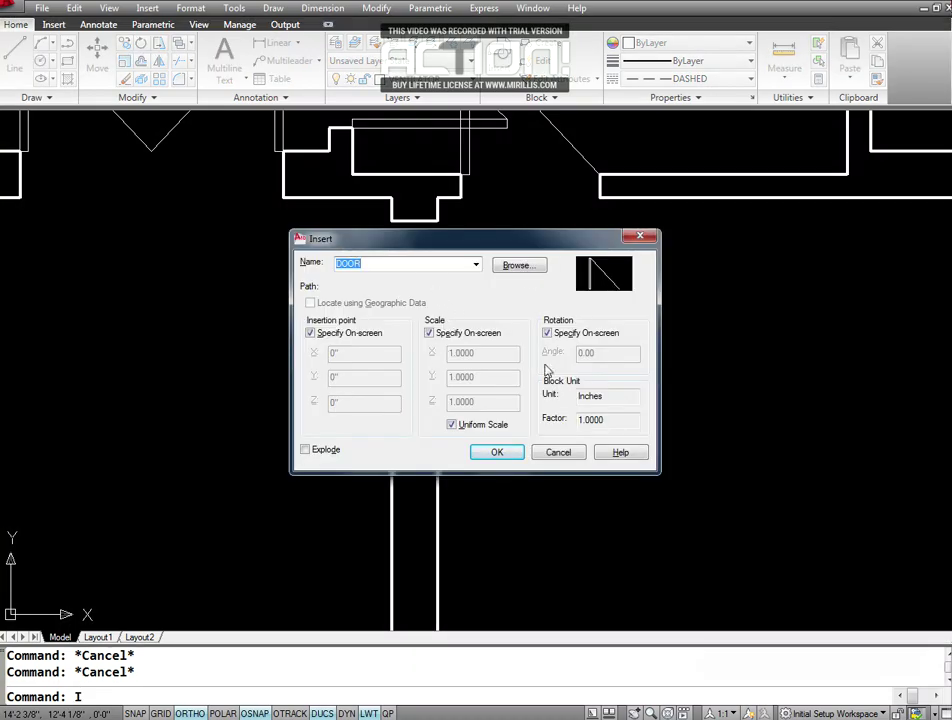
pyautogui.click(498, 455)
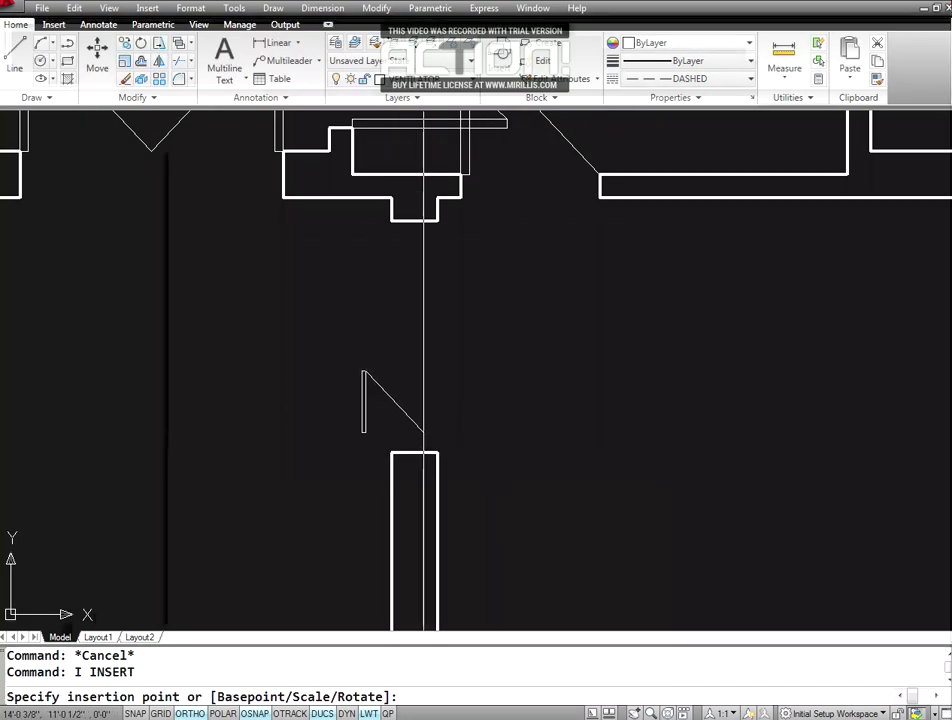
pyautogui.click(437, 453)
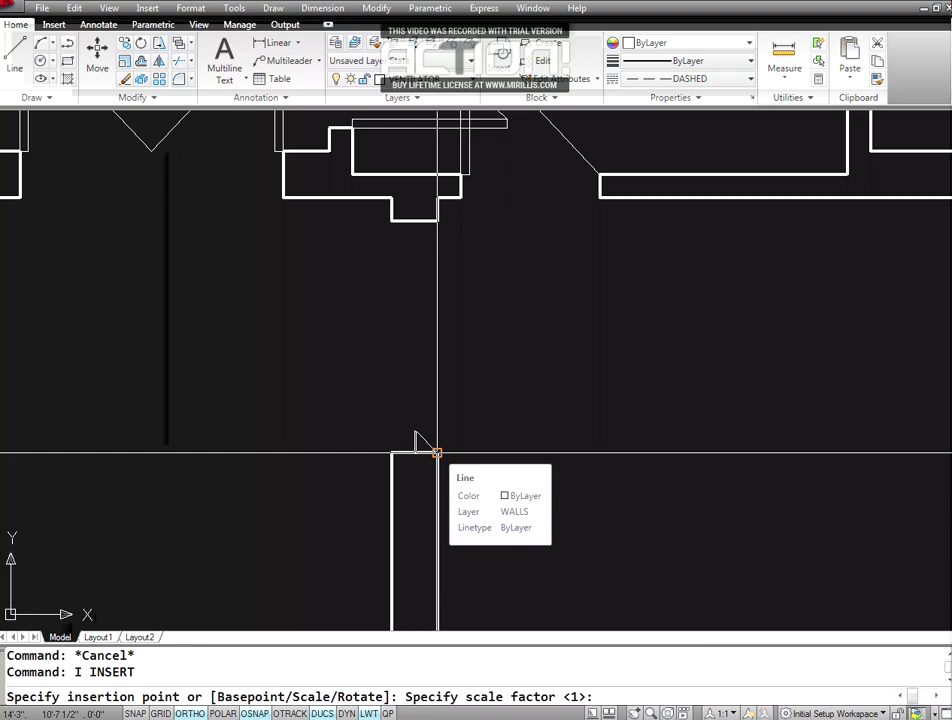
pyautogui.write('3.75')
pyautogui.press('Return')
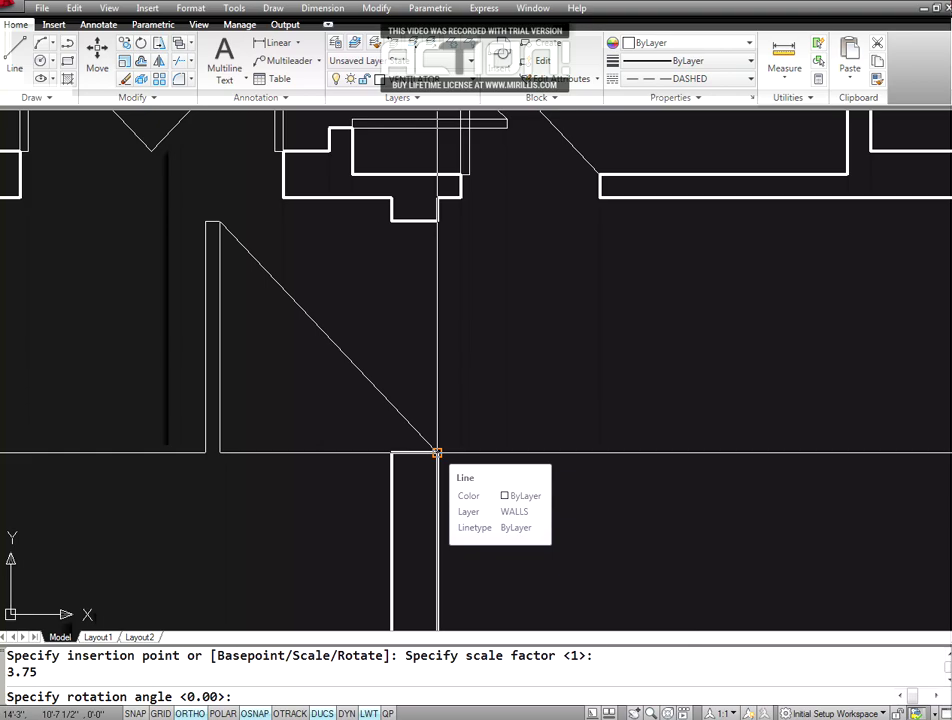
pyautogui.write('-90')
pyautogui.press('Return')
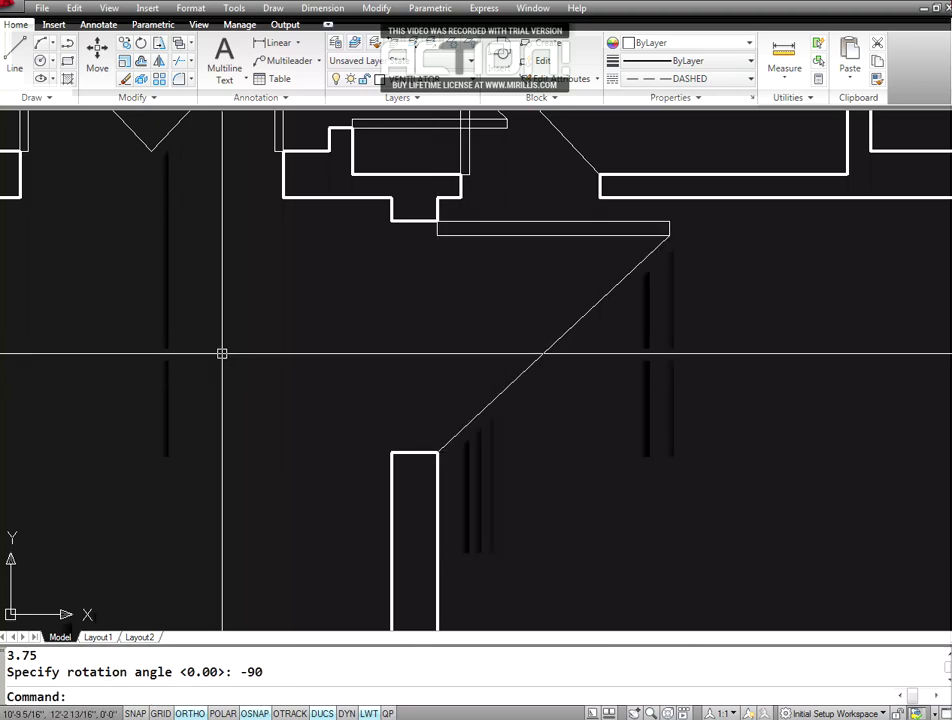
# - Zoom out in realtime until the whole floor plan is visible
pyautogui.write('z')
pyautogui.press('Return')
pyautogui.press('Return')
pyautogui.moveTo(591, 202); pyautogui.dragTo(597, 360)
pyautogui.moveTo(567, 234); pyautogui.dragTo(559, 404)
pyautogui.press('Escape')
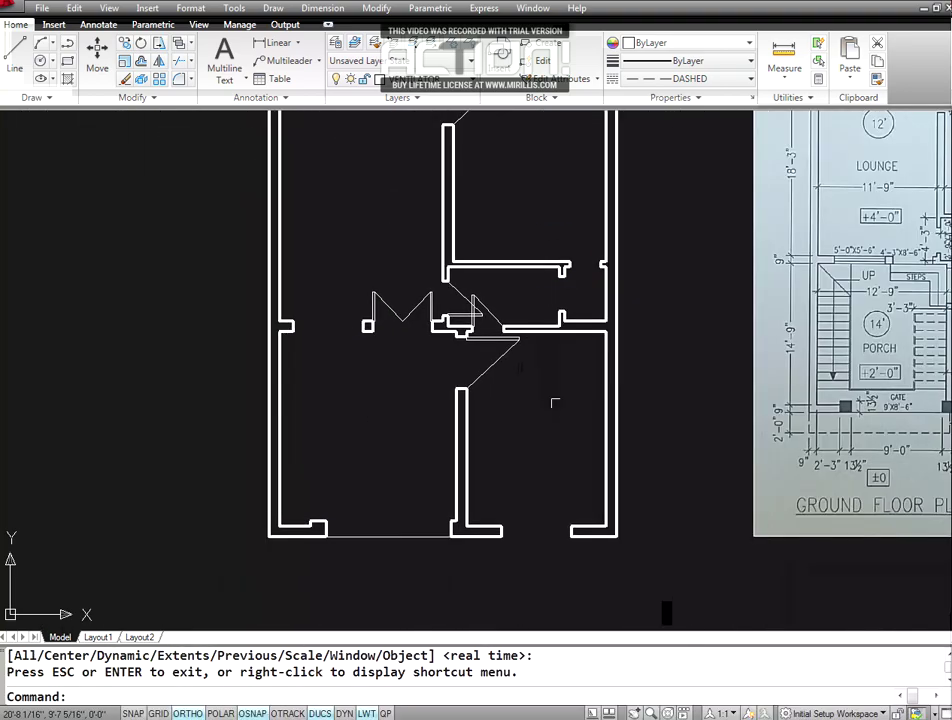
# - Pan down and right until the building's top wall is in view
pyautogui.write('p')
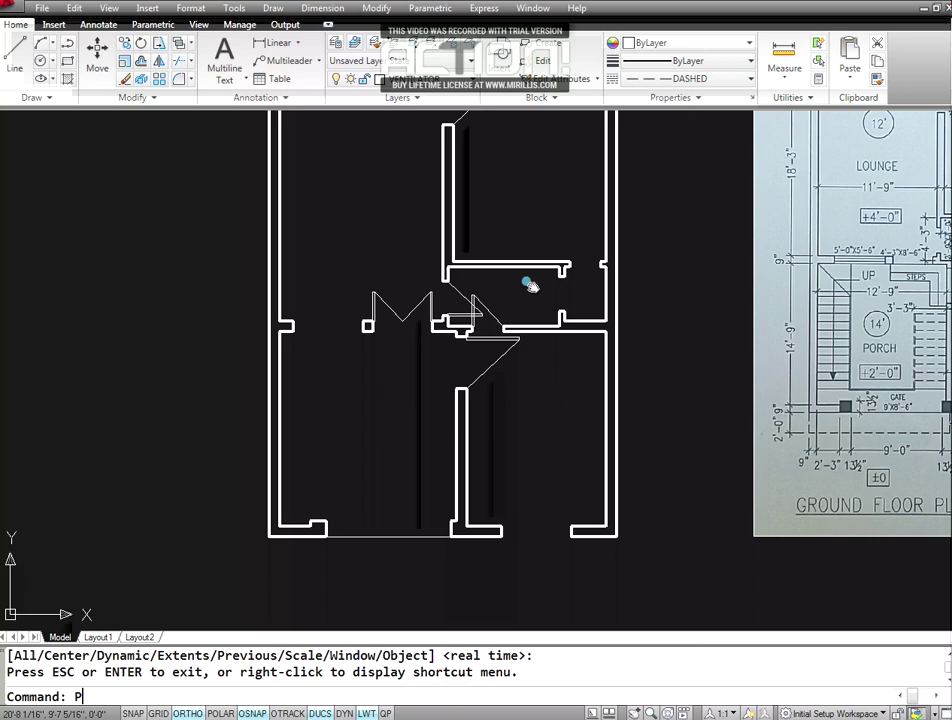
pyautogui.press('Return')
pyautogui.moveTo(527, 283); pyautogui.dragTo(576, 482)
pyautogui.moveTo(555, 337); pyautogui.dragTo(599, 467)
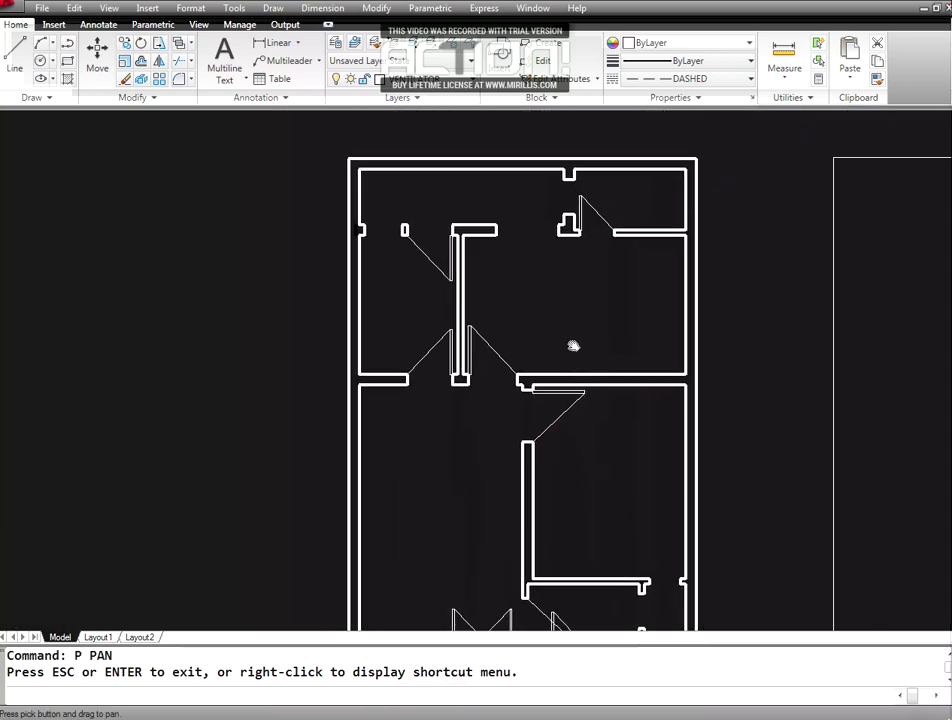
pyautogui.moveTo(570, 345); pyautogui.dragTo(570, 434)
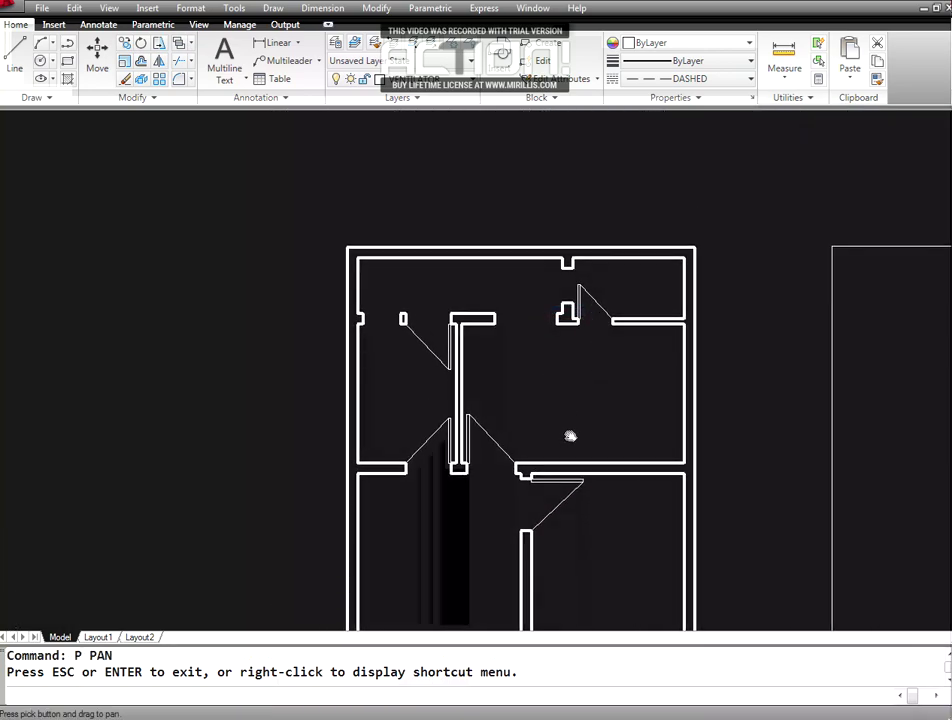
pyautogui.press('Escape')
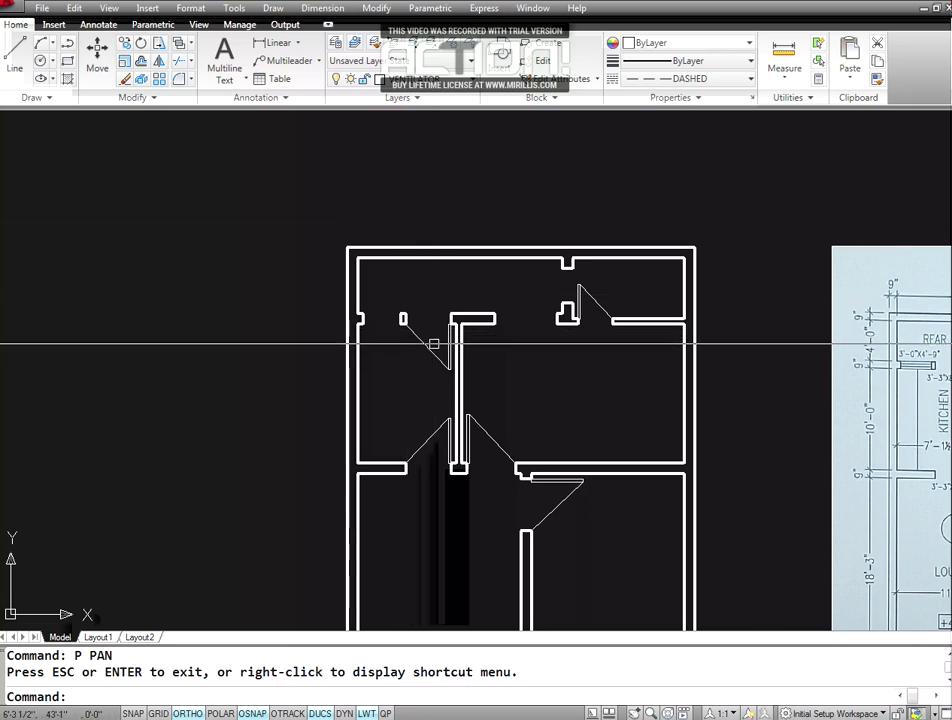
# - Select the door swing in the top-left room, then clear the selection
pyautogui.press('Escape')
pyautogui.click(404, 320)
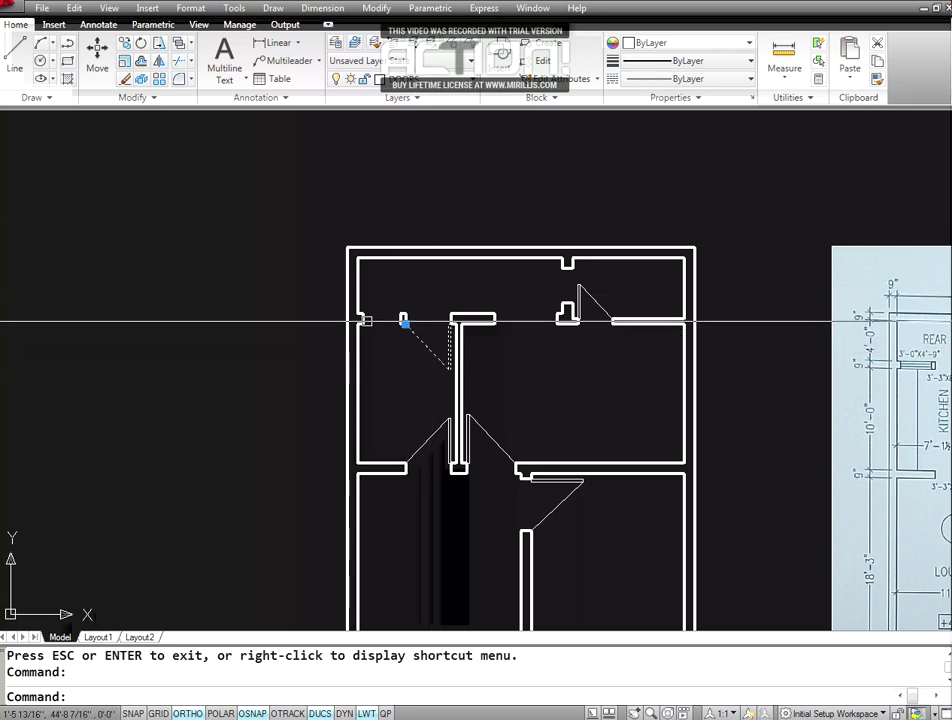
pyautogui.press('Escape')
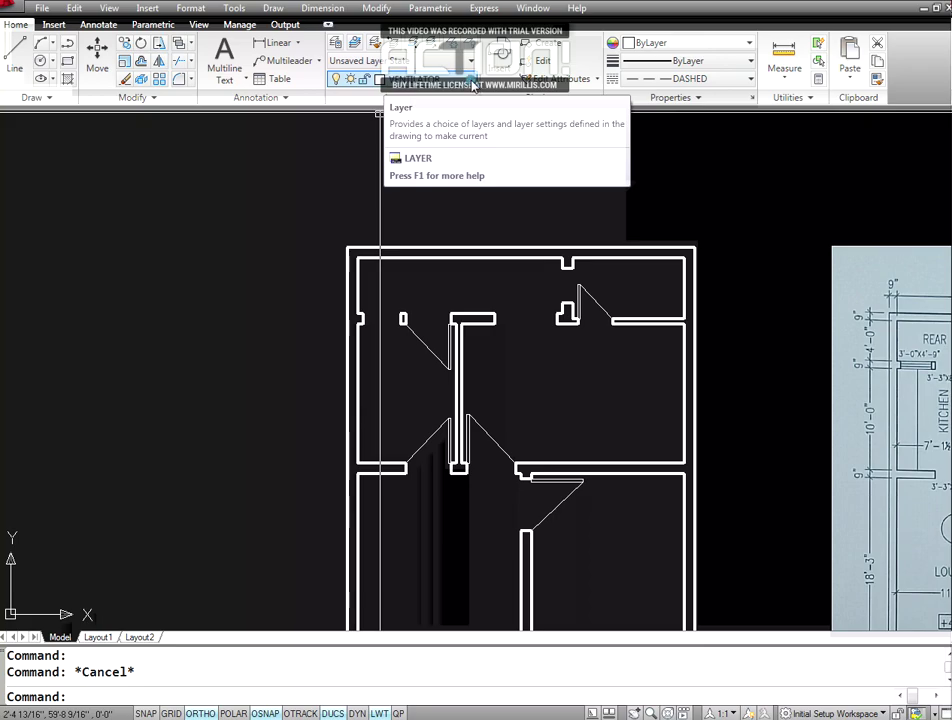
# - Turn off the DOORS layer and make DOORS the current layer
pyautogui.click(472, 84)
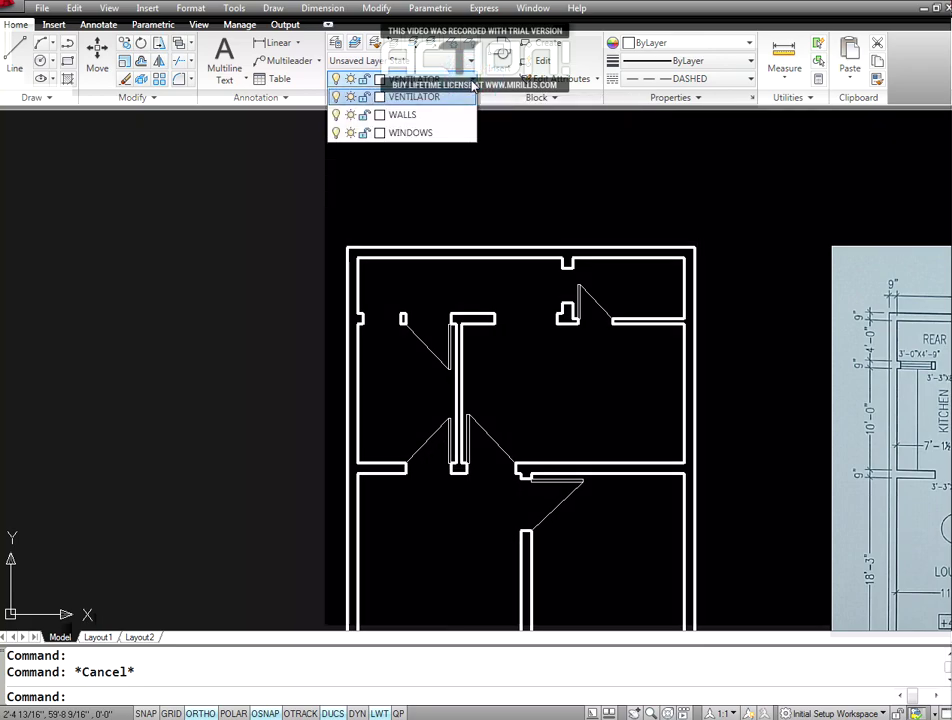
pyautogui.click(412, 120)
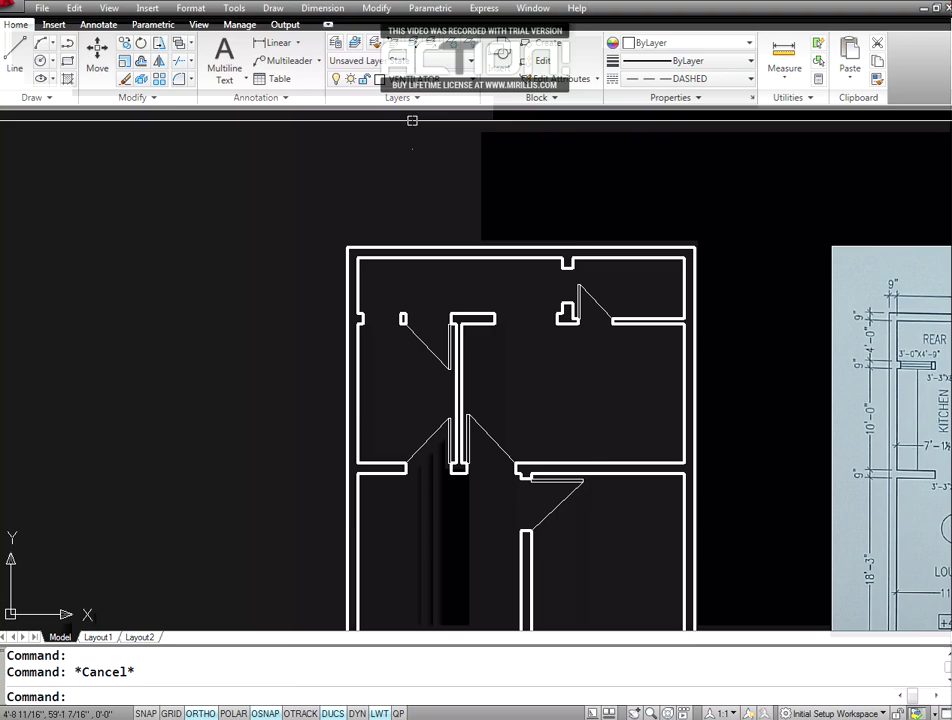
pyautogui.click(470, 79)
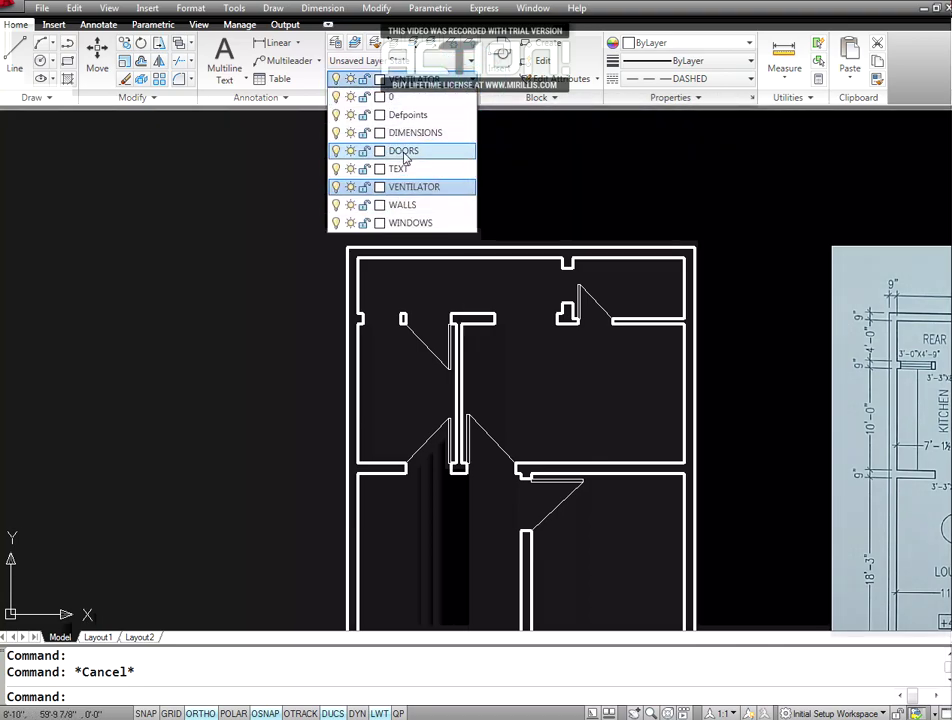
pyautogui.click(336, 150)
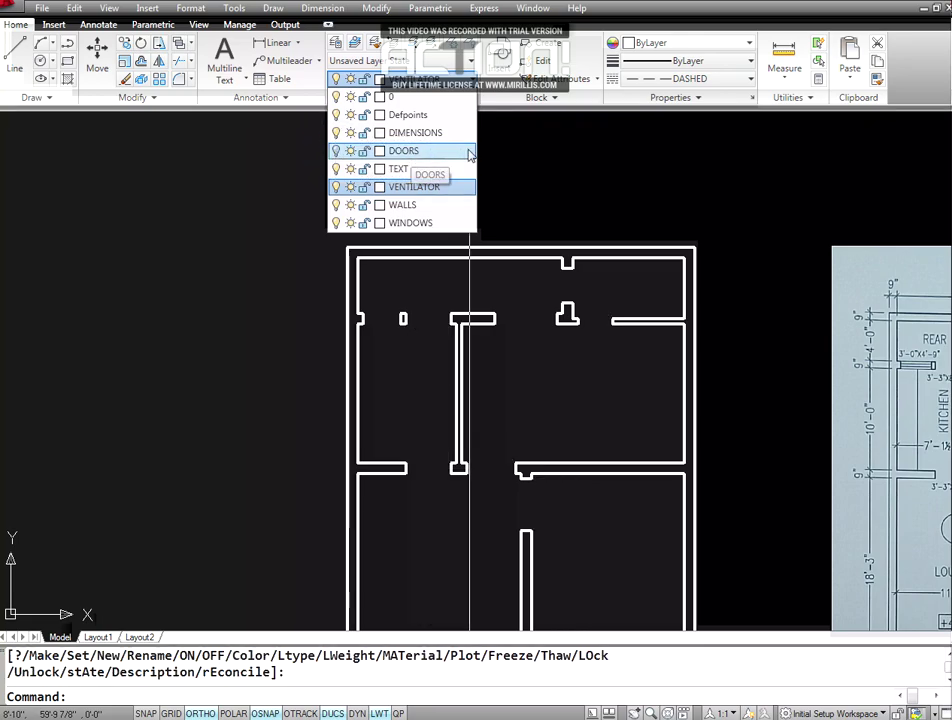
pyautogui.click(441, 156)
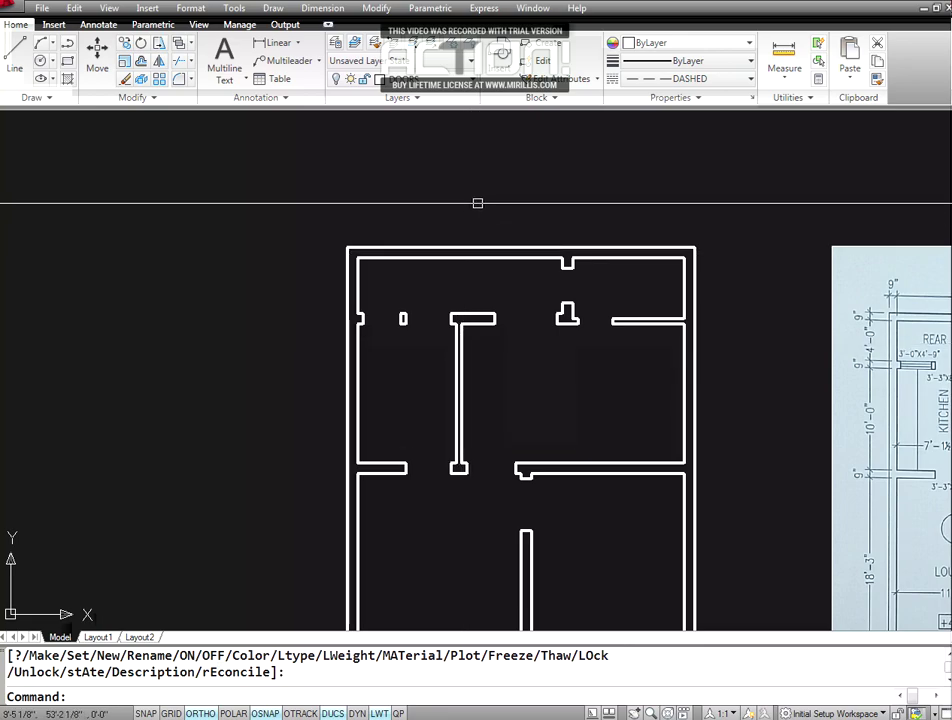
# - Pan the plan upward to show the lower rooms
pyautogui.write('p')
pyautogui.press('Return')
pyautogui.moveTo(566, 593); pyautogui.dragTo(569, 395)
pyautogui.moveTo(533, 431)
pyautogui.mouseDown()
pyautogui.moveTo(560, 388)
pyautogui.moveTo(542, 368)
pyautogui.moveTo(485, 391)
pyautogui.mouseUp()
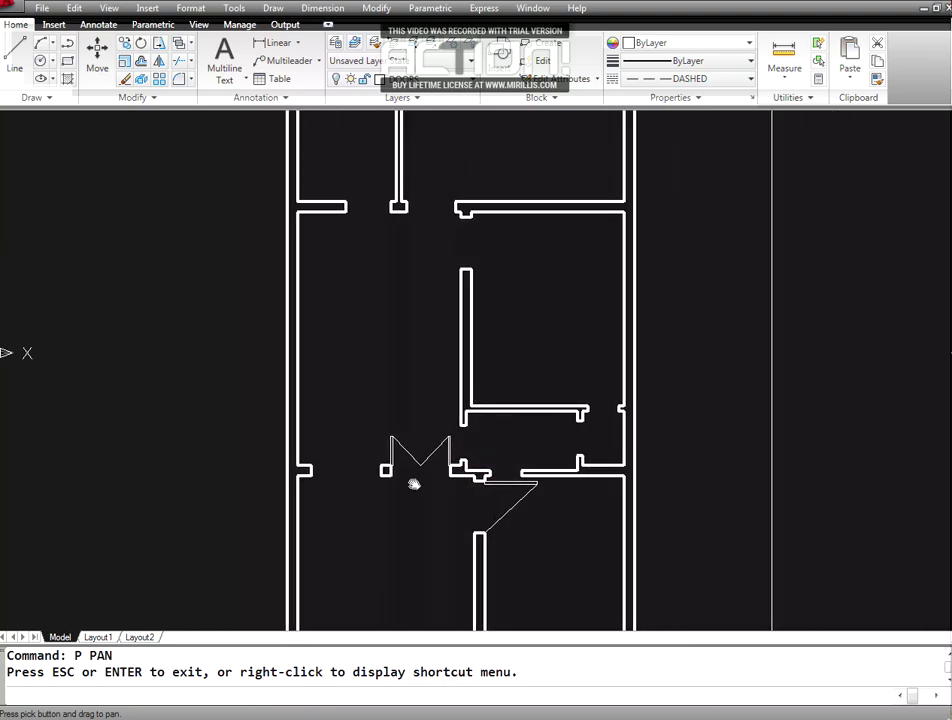
pyautogui.press('Escape')
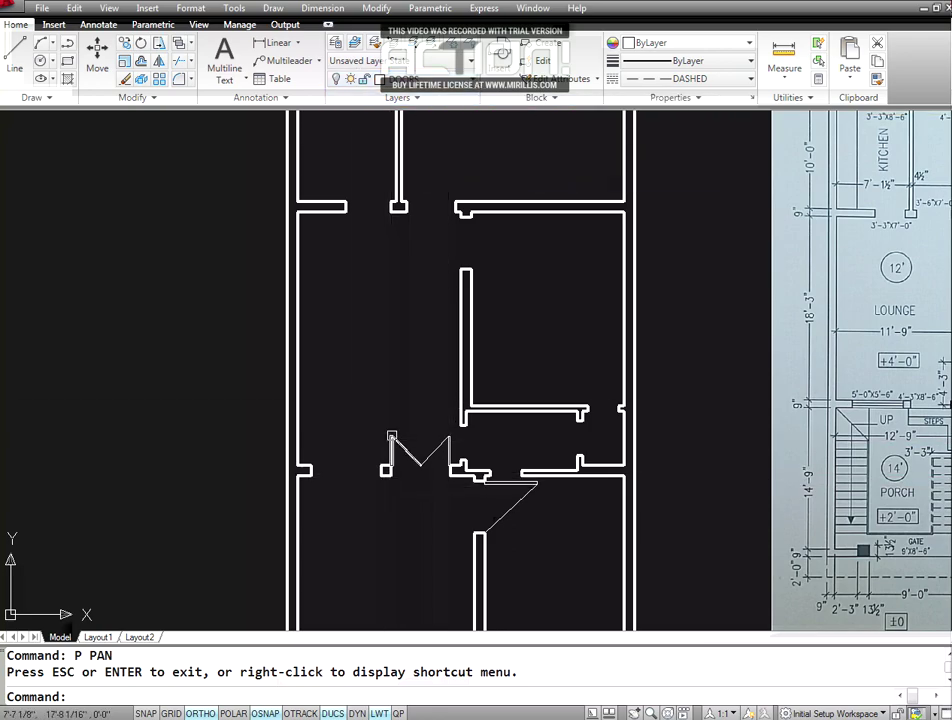
# - Move the double-door swing and the lower door swing onto the DOORS layer
pyautogui.click(392, 436)
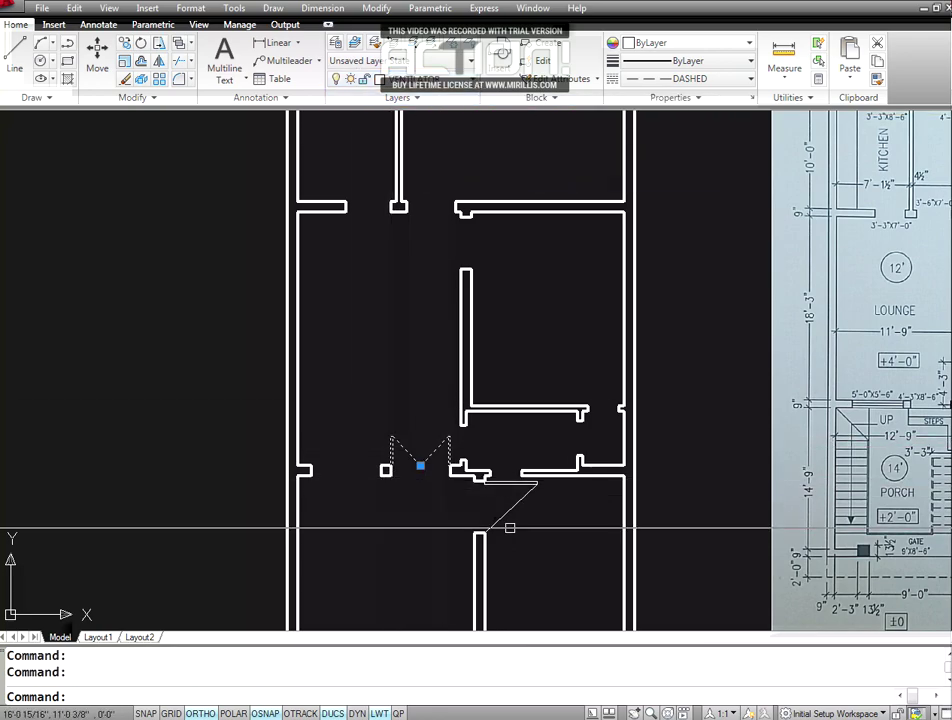
pyautogui.click(520, 496)
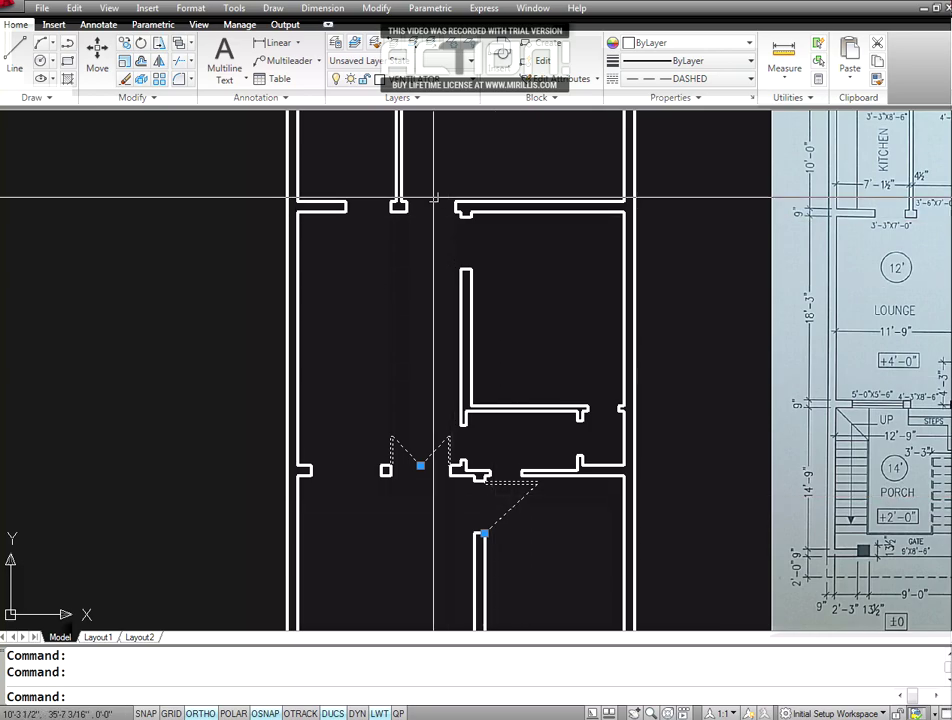
pyautogui.click(472, 80)
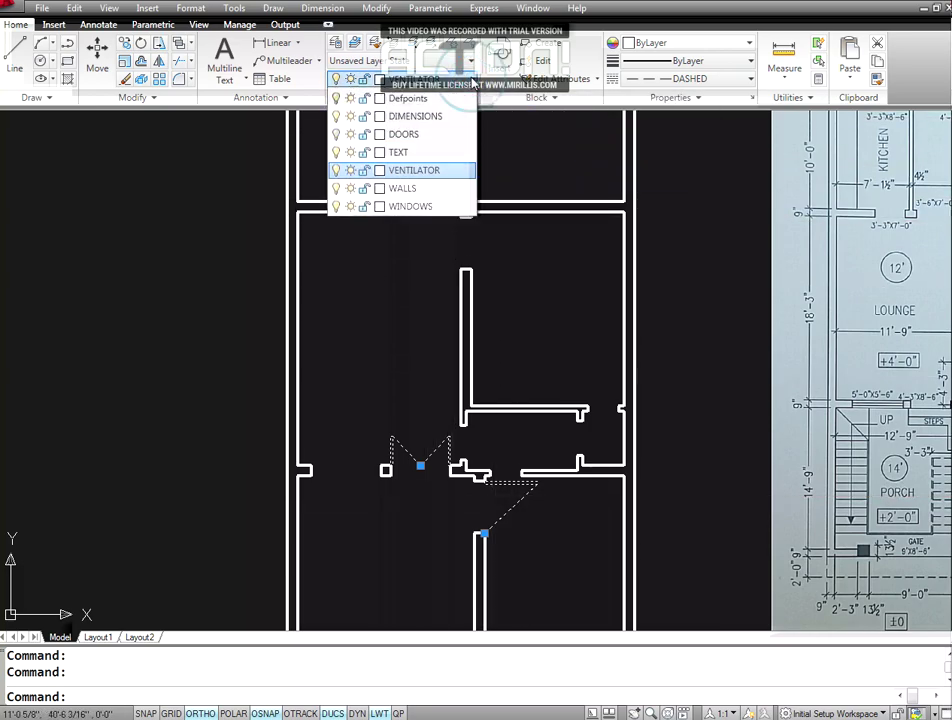
pyautogui.click(418, 153)
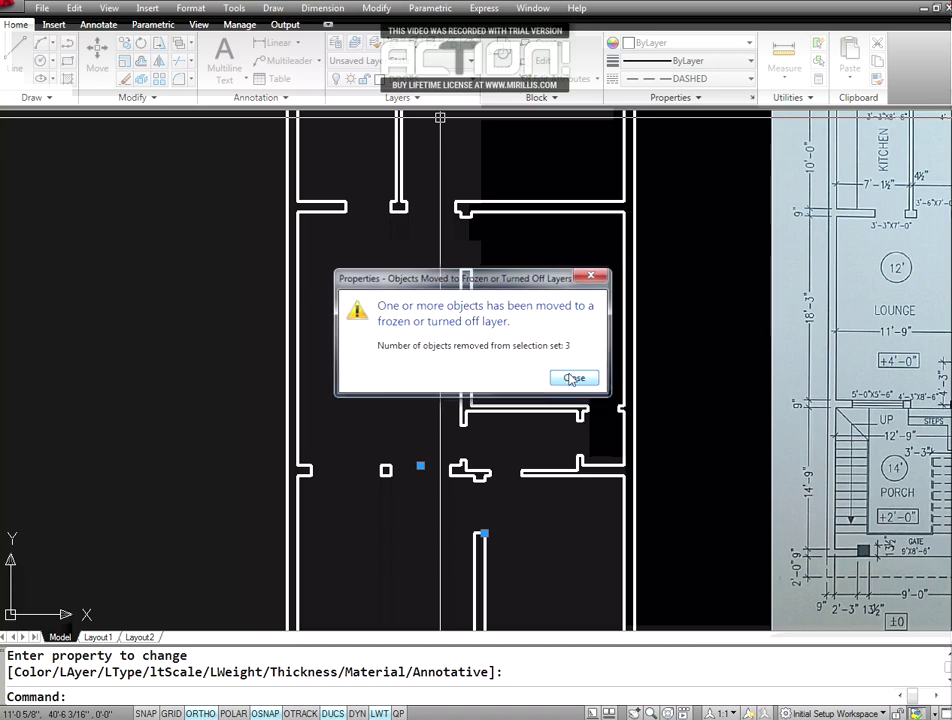
pyautogui.click(567, 378)
pyautogui.press('Escape')
pyautogui.press('Escape')
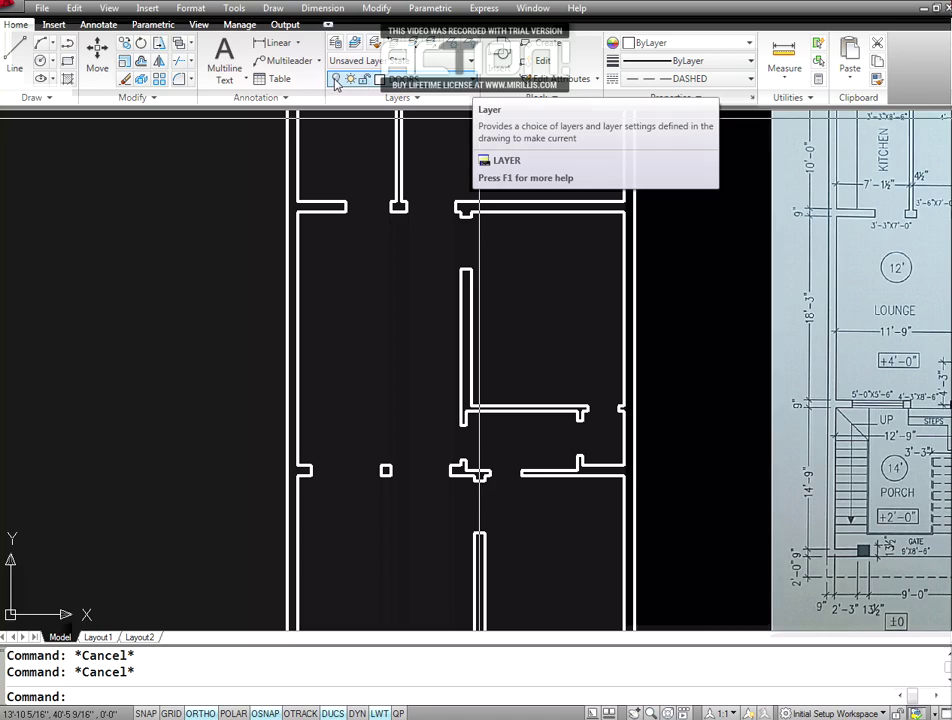
# - Turn the DOORS layer back on in the layer list
pyautogui.click(470, 84)
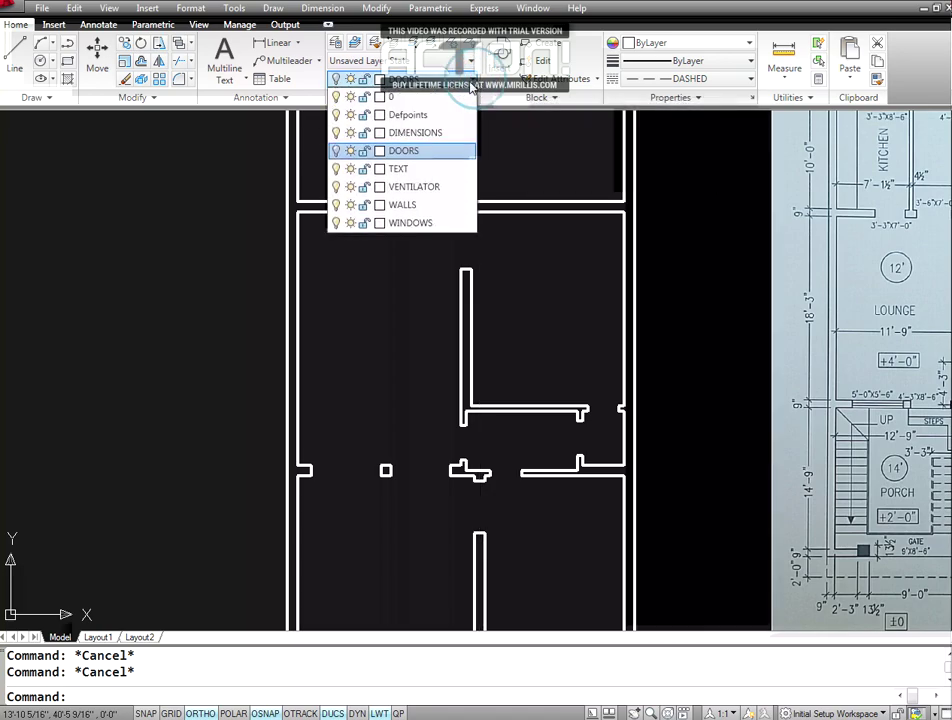
pyautogui.click(336, 150)
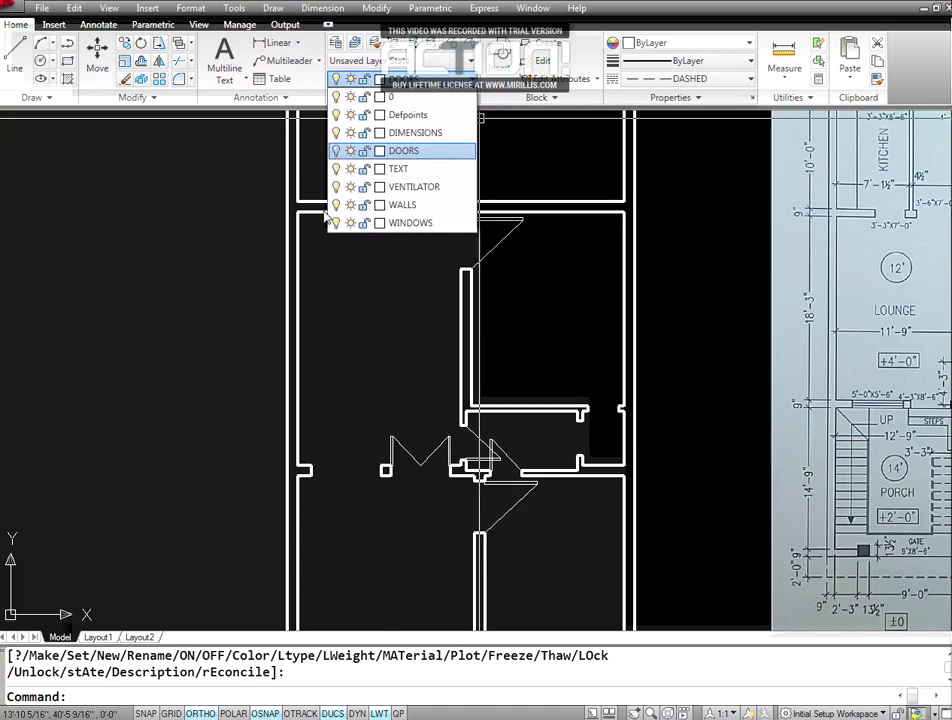
pyautogui.click(357, 331)
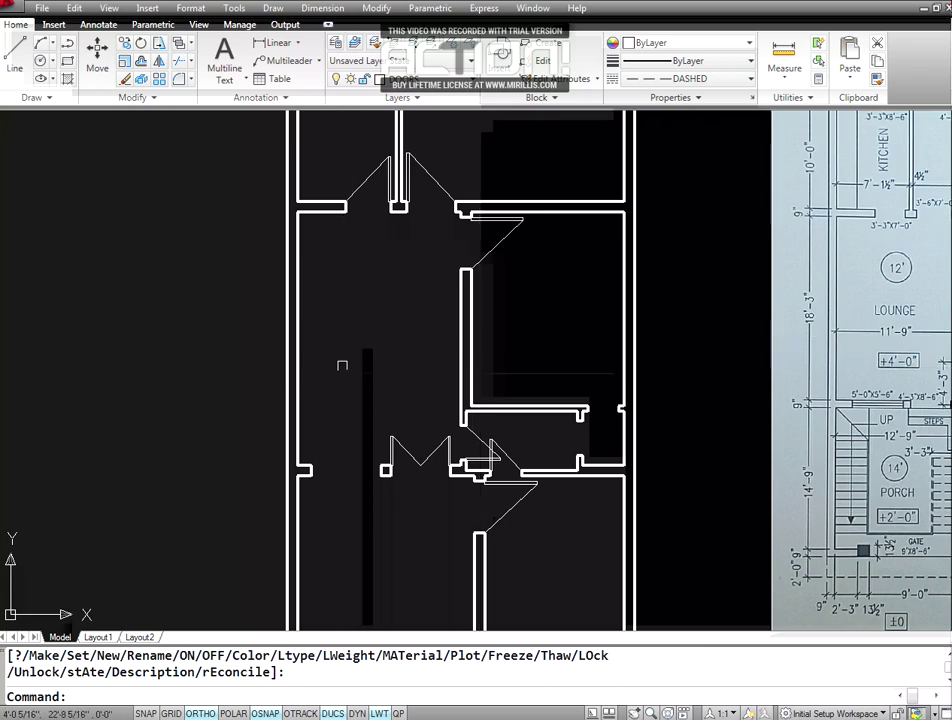
# - Pan the plan to bring the upper rooms into view
pyautogui.write('P')
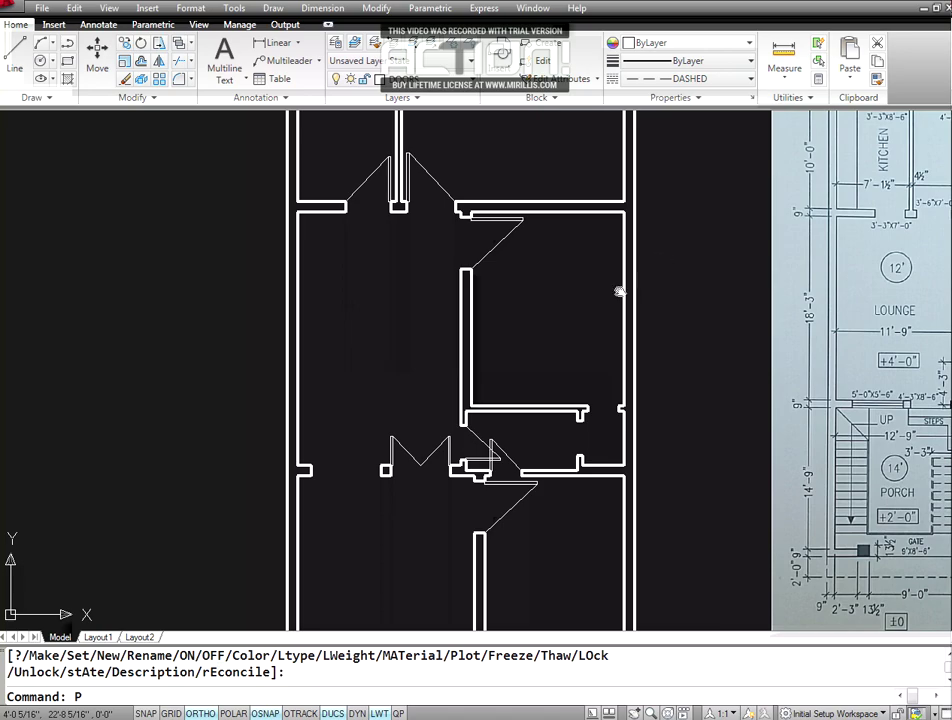
pyautogui.press('Return')
pyautogui.moveTo(535, 266)
pyautogui.mouseDown()
pyautogui.moveTo(563, 398)
pyautogui.moveTo(602, 261)
pyautogui.mouseUp()
pyautogui.press('Escape')
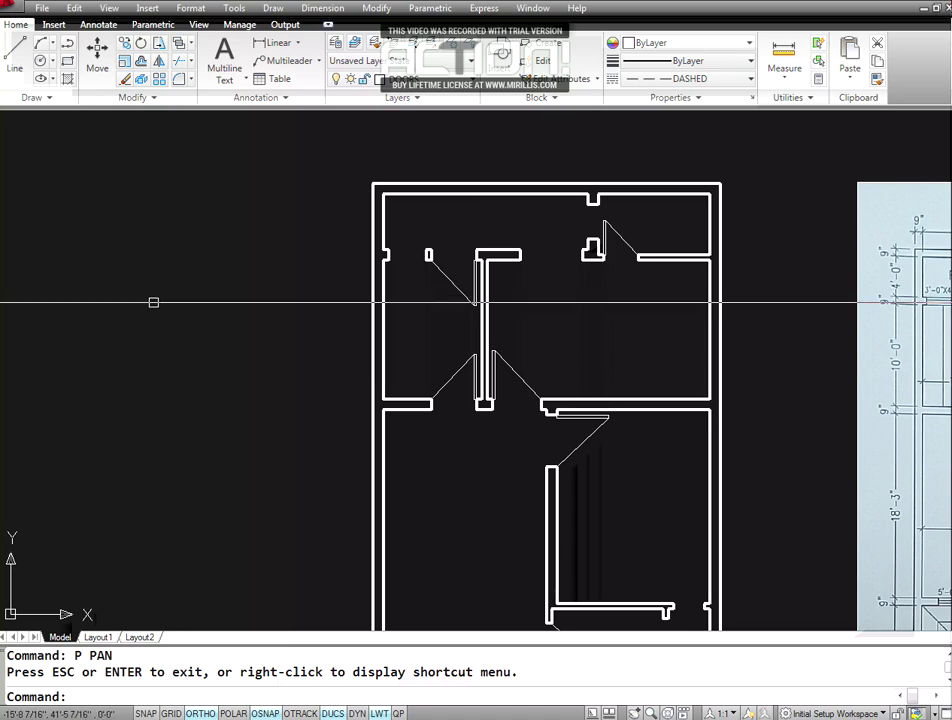
# - Cancel the stray line commands, set layer 0 current, then switch to another current layer
pyautogui.write('L')
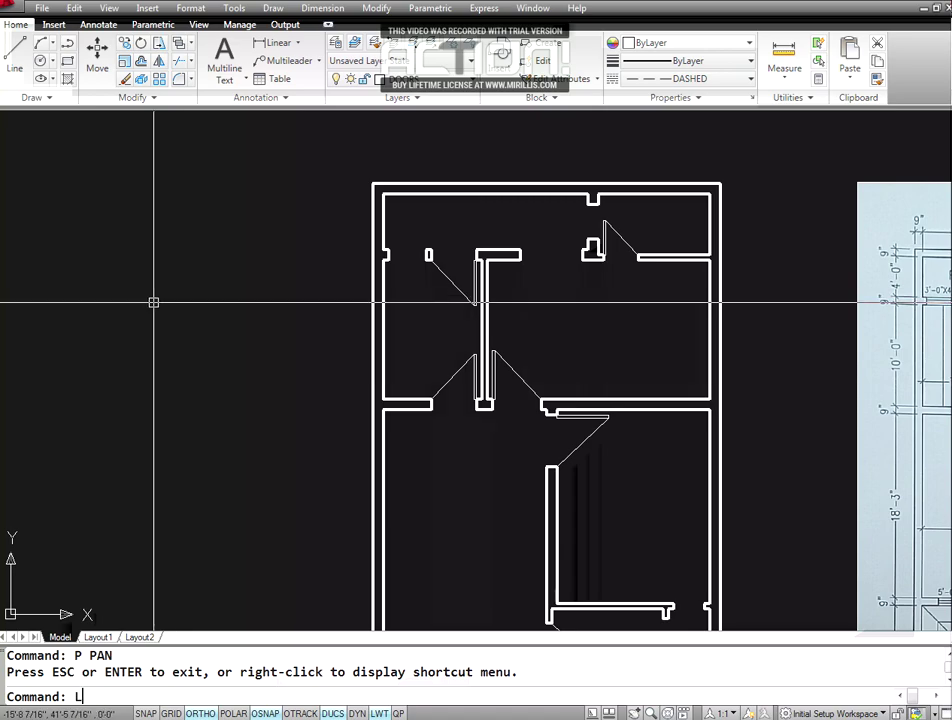
pyautogui.press('Escape')
pyautogui.write(' L')
pyautogui.press('Return')
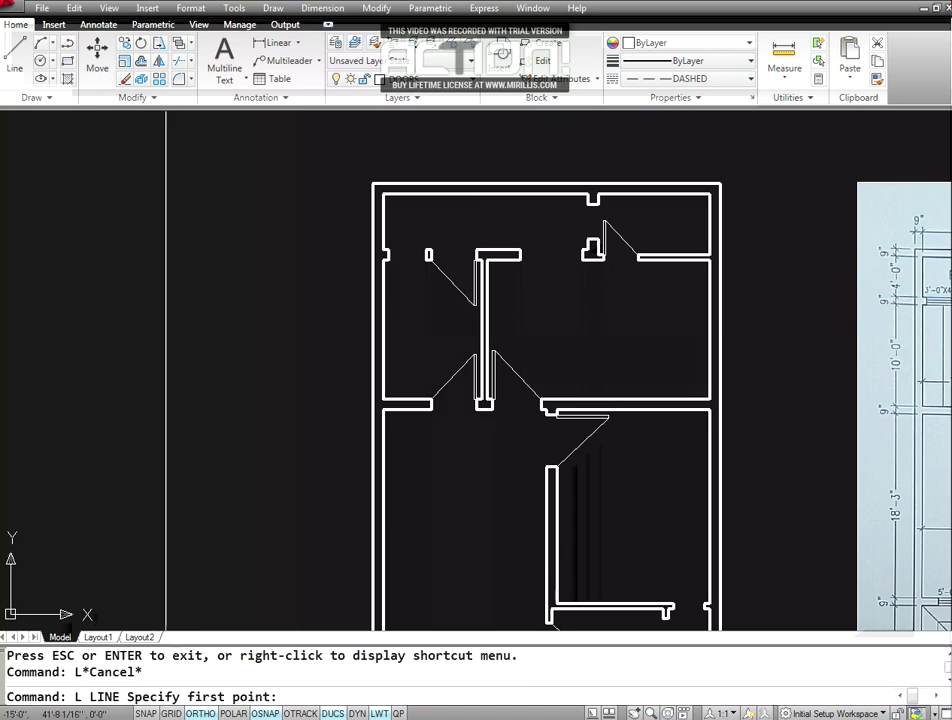
pyautogui.press('Escape')
pyautogui.press('Escape')
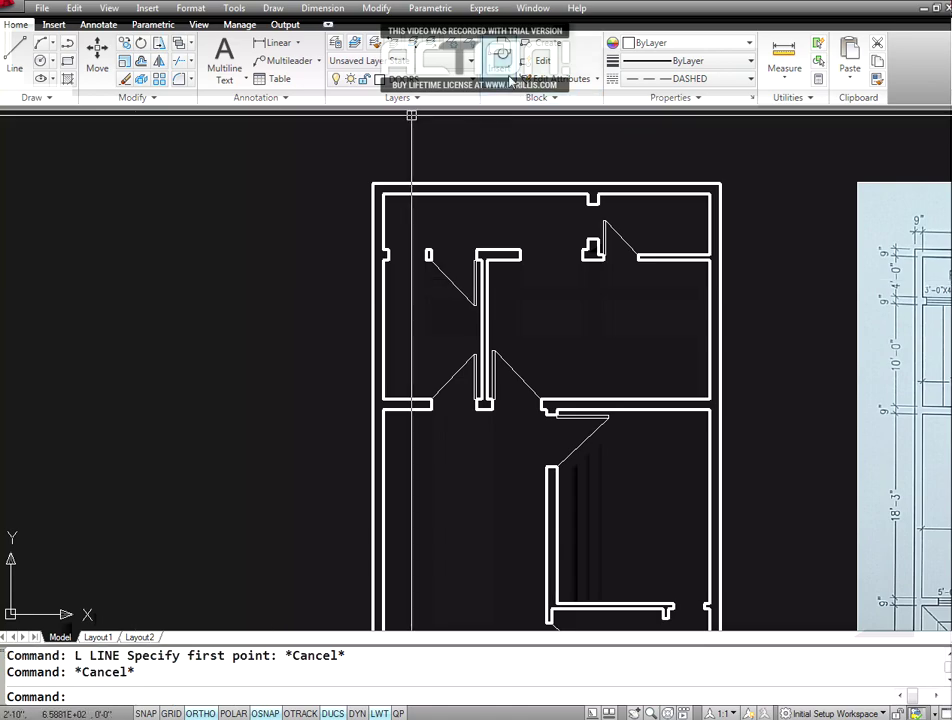
pyautogui.click(445, 79)
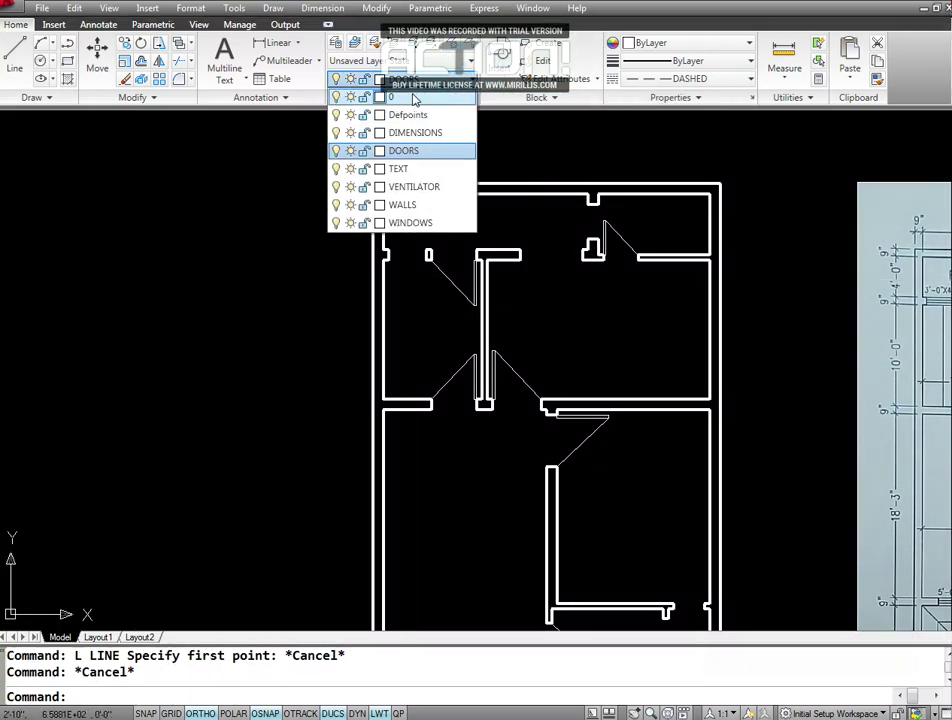
pyautogui.click(445, 97)
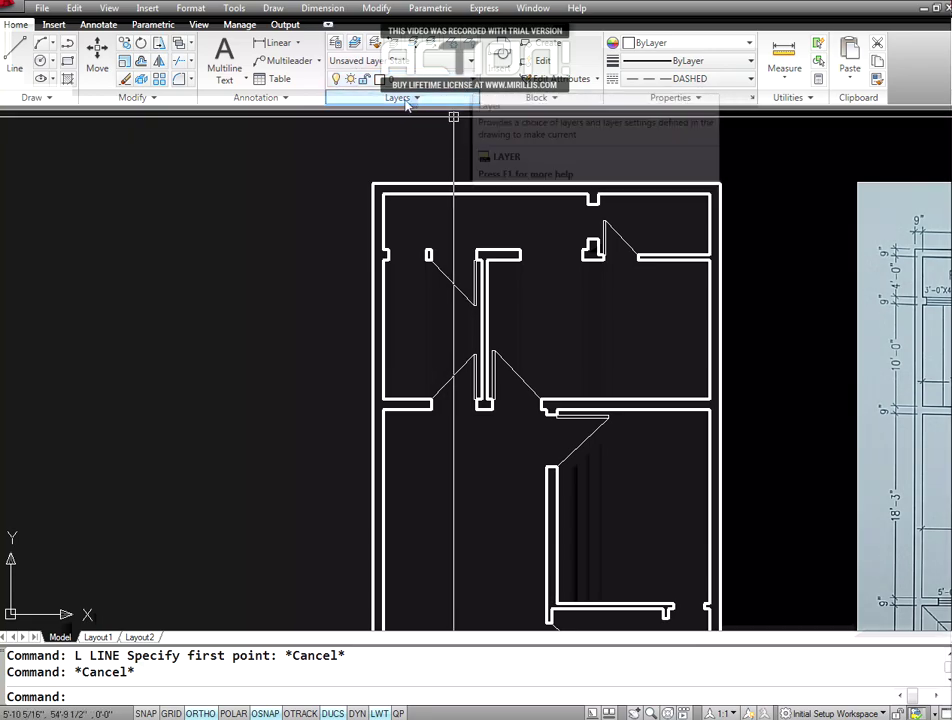
pyautogui.click(420, 79)
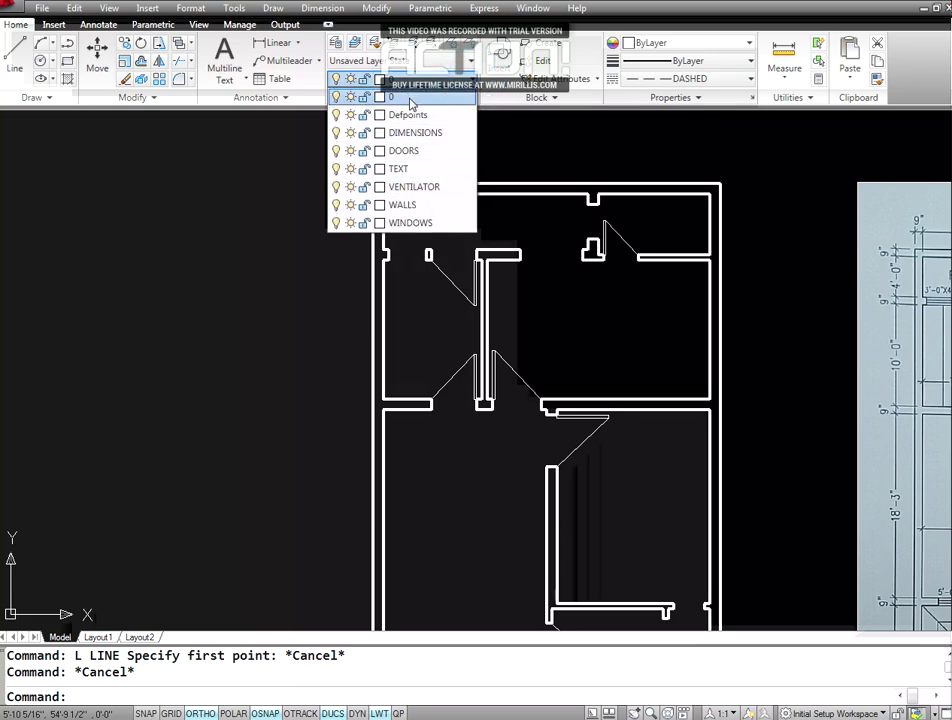
pyautogui.click(412, 100)
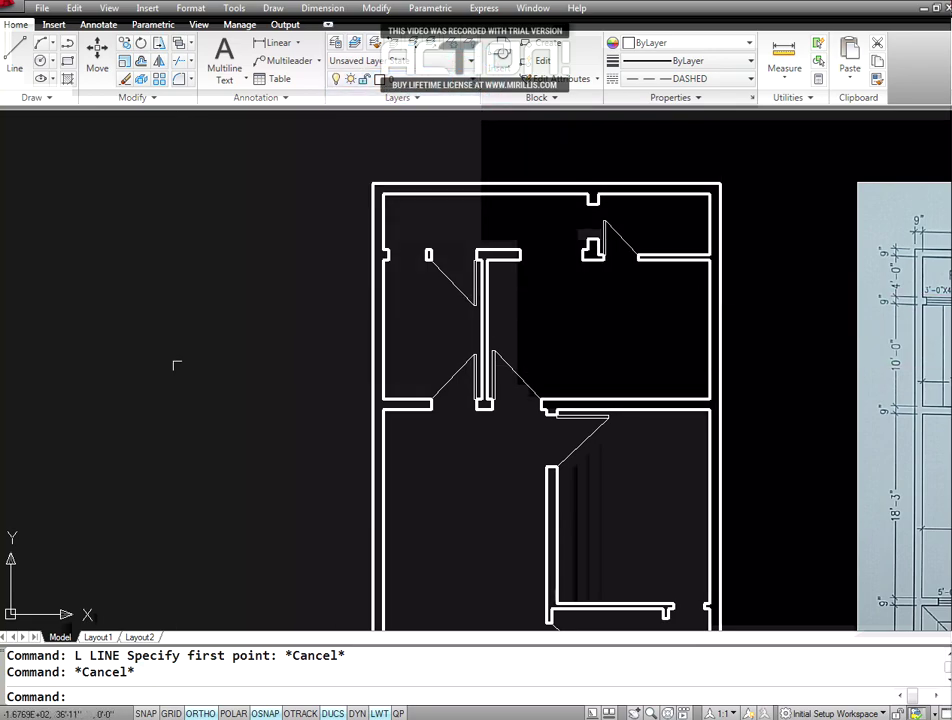
# - Start a line with its first point left of the floor plan
pyautogui.write('L')
pyautogui.press('Return')
pyautogui.click(158, 291)
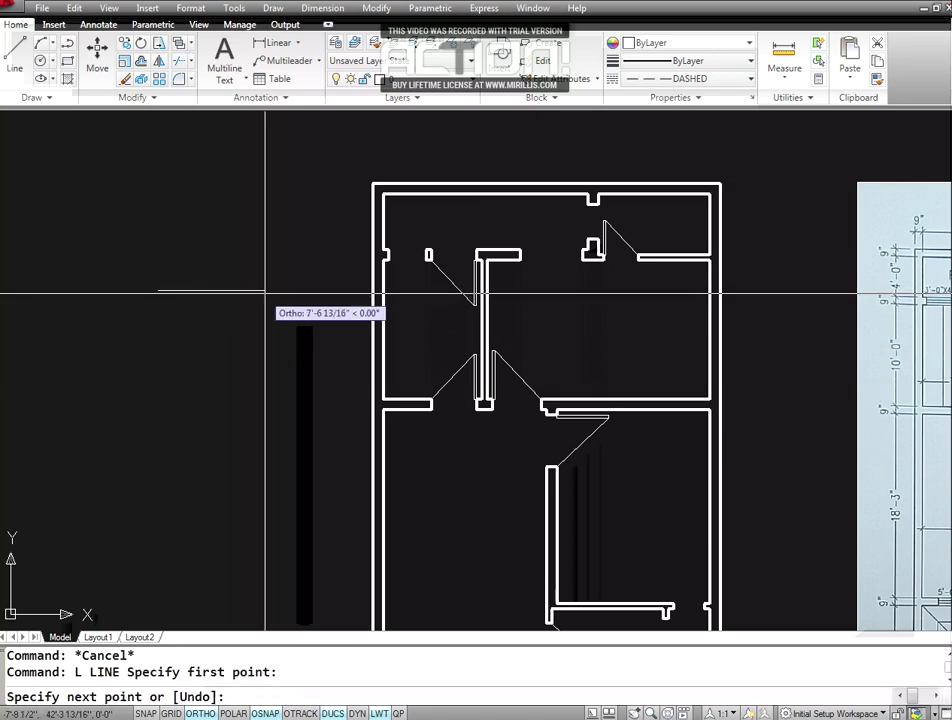
# - Complete the line at a length of 12 units
pyautogui.write('12')
pyautogui.press('Return')
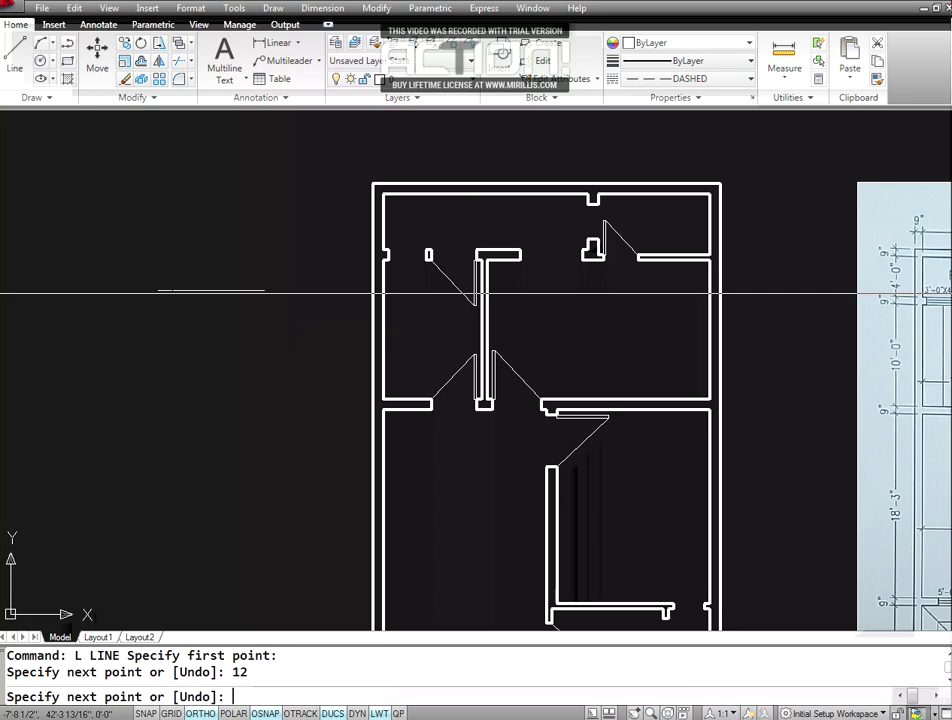
pyautogui.press('Return')
# - Zoom a window around the short line and pan to centre it in the view
pyautogui.write('Z')
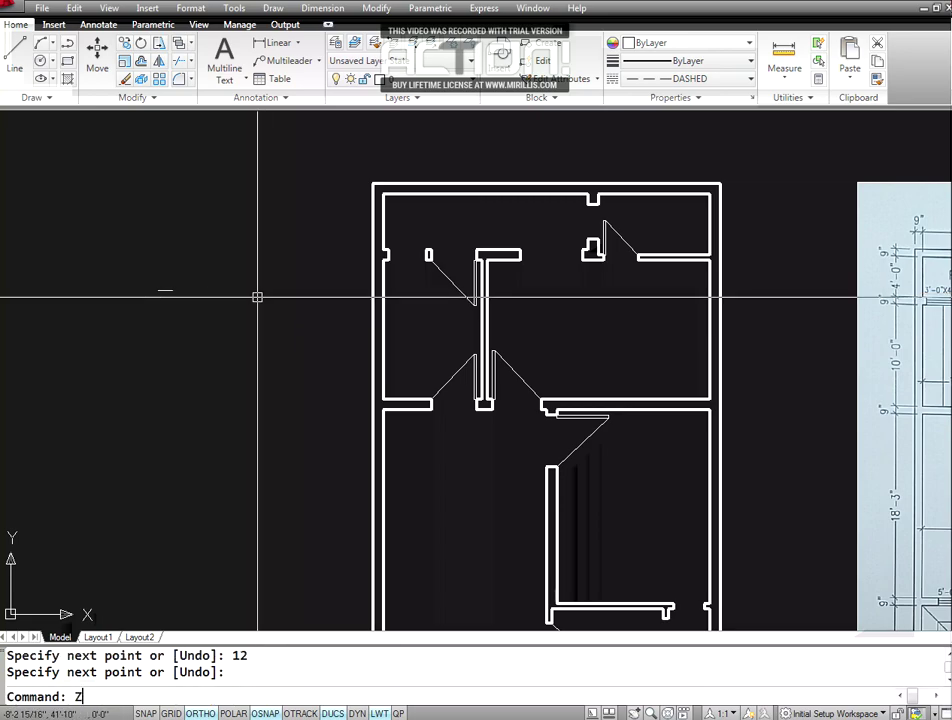
pyautogui.press('Return')
pyautogui.write('W')
pyautogui.press('Return')
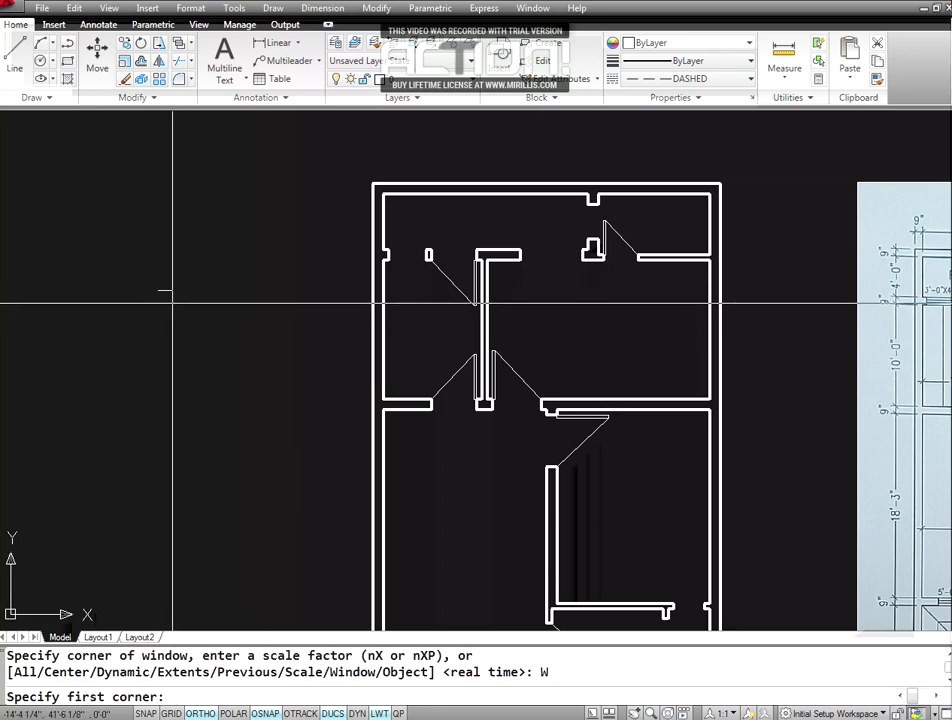
pyautogui.click(166, 290)
pyautogui.click(183, 302)
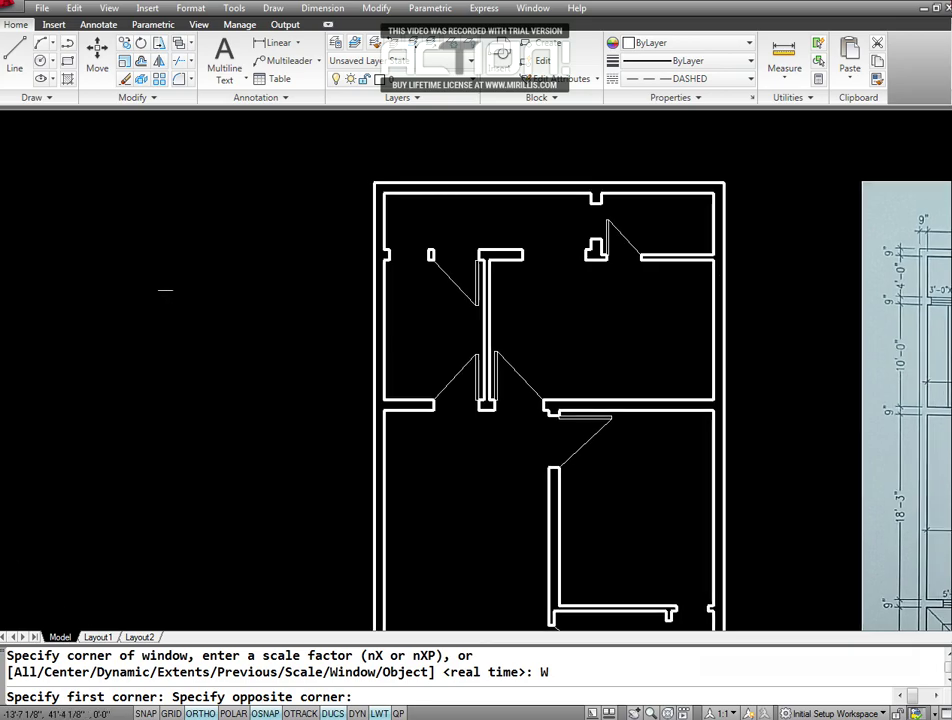
pyautogui.press('Escape')
pyautogui.press('Escape')
pyautogui.write('P')
pyautogui.press('Return')
pyautogui.moveTo(580, 486); pyautogui.dragTo(601, 350)
pyautogui.press('Escape')
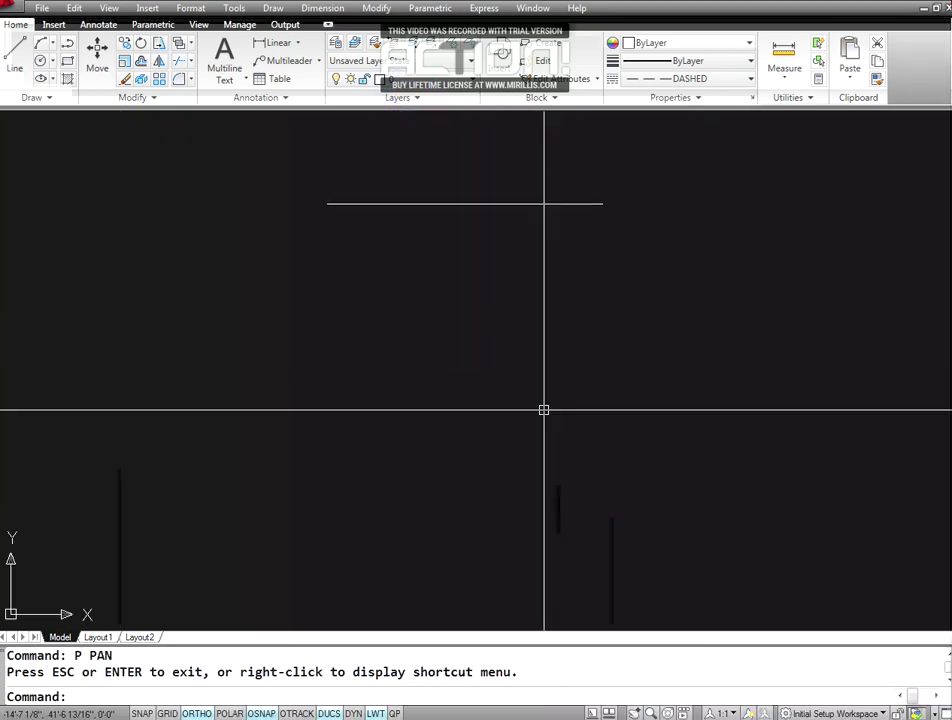
# - Offset the 12-unit line 9 units downward
pyautogui.write('O')
pyautogui.press('Return')
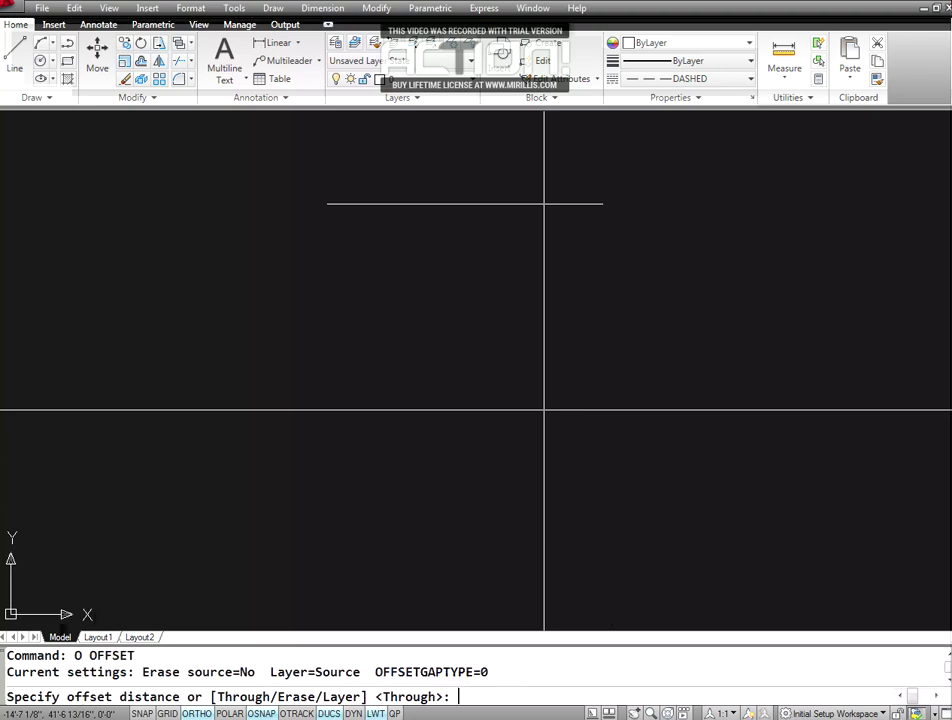
pyautogui.write('9')
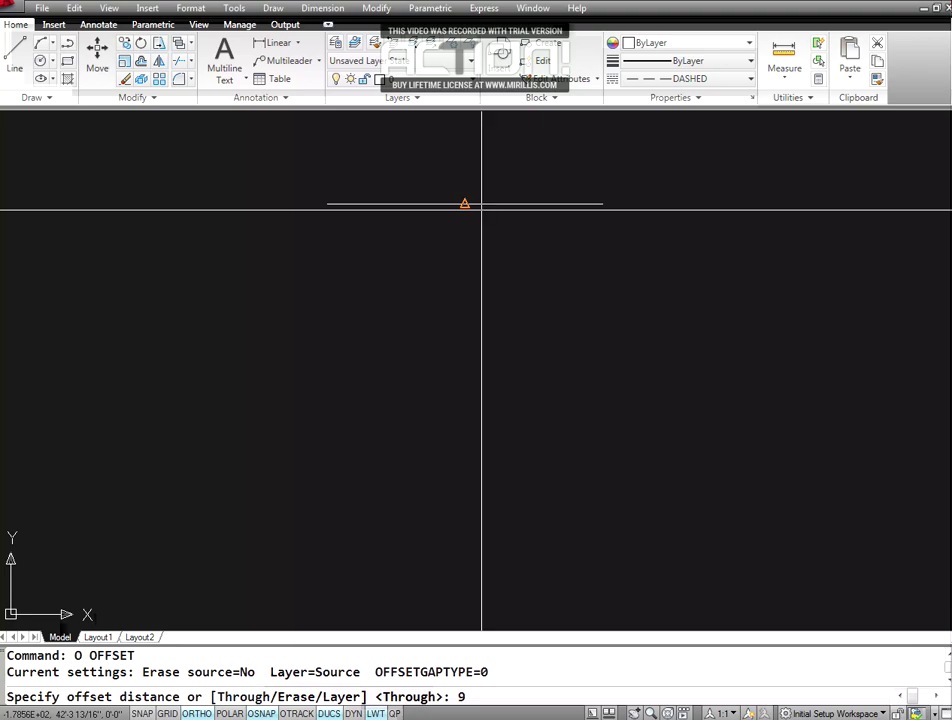
pyautogui.press('Return')
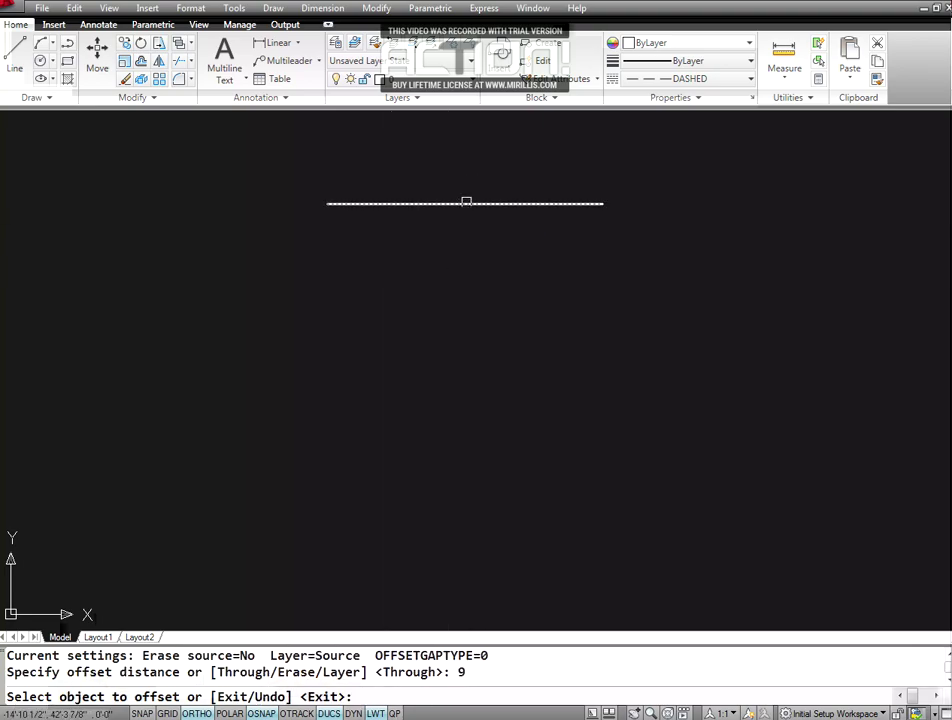
pyautogui.click(466, 202)
pyautogui.click(376, 400)
pyautogui.press('Escape')
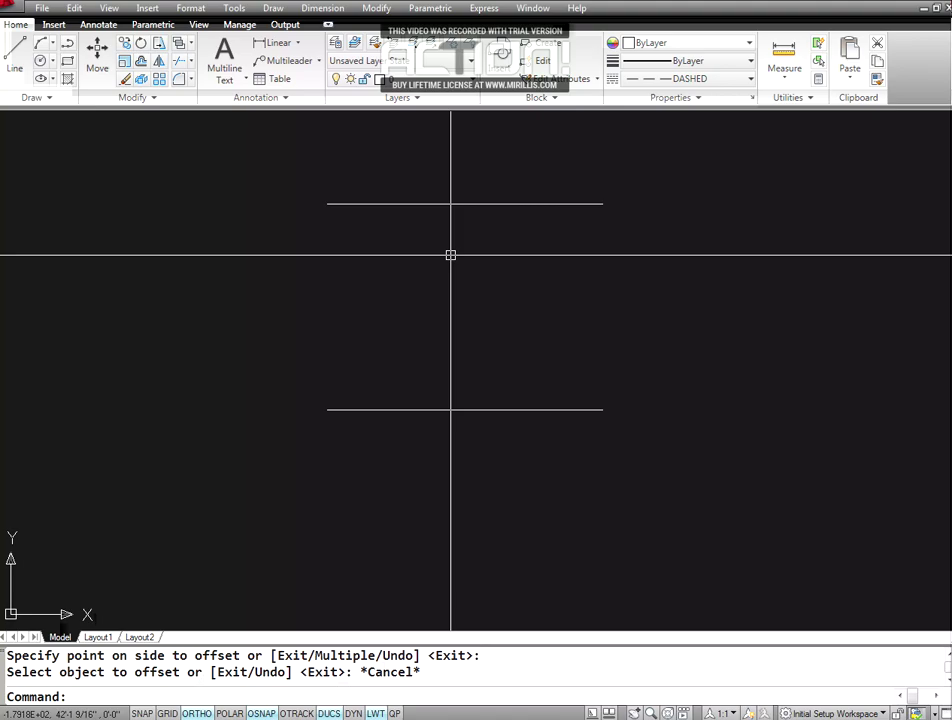
# - Offset the top line twice at 3-unit spacing using Multiple, then regenerate the drawing
pyautogui.write('O')
pyautogui.press('Return')
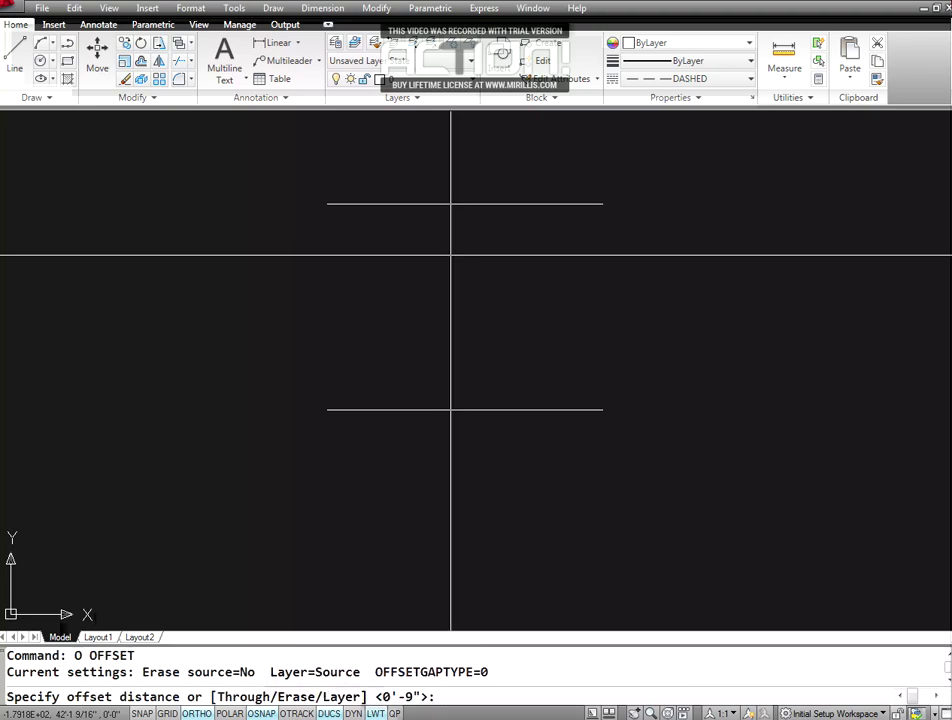
pyautogui.write('3')
pyautogui.press('Return')
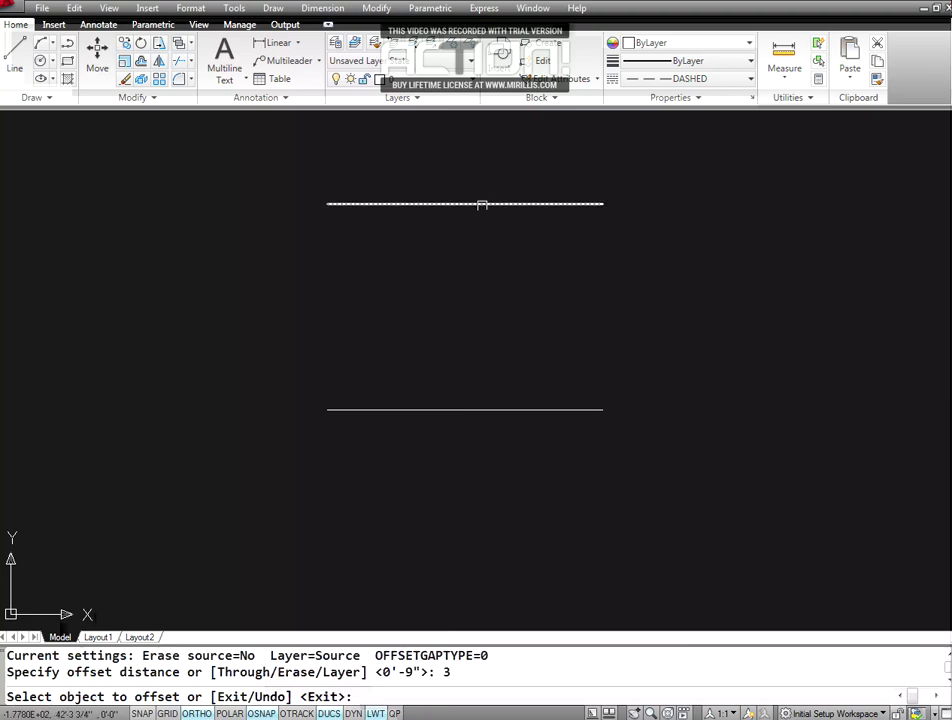
pyautogui.click(482, 205)
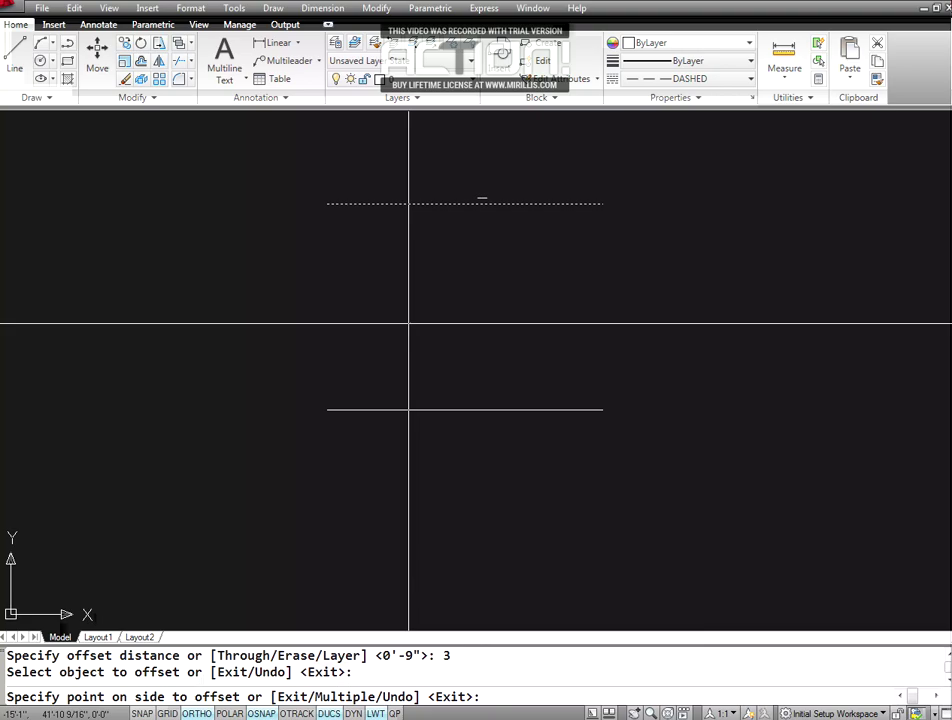
pyautogui.write('M')
pyautogui.press('Return')
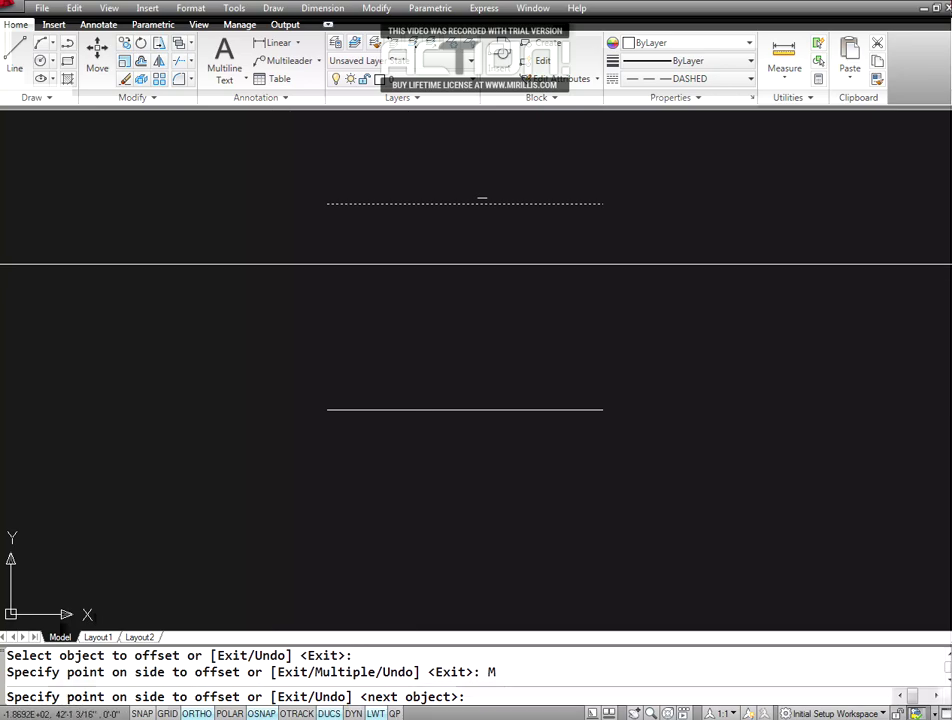
pyautogui.click(272, 272)
pyautogui.click(257, 350)
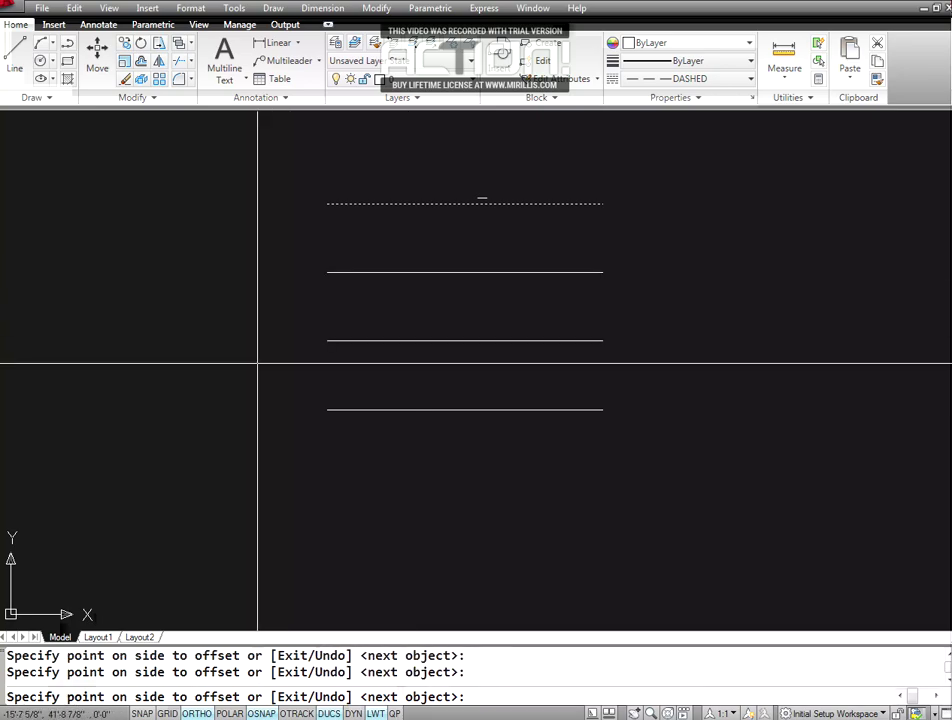
pyautogui.press('Return')
pyautogui.press('Escape')
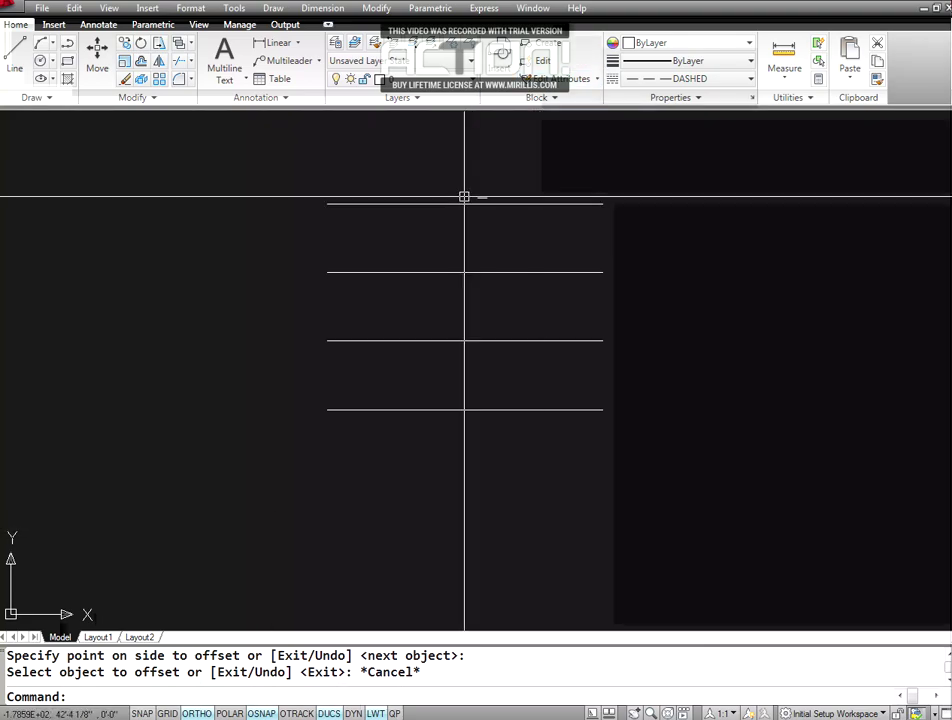
pyautogui.write('RE')
pyautogui.press('Return')
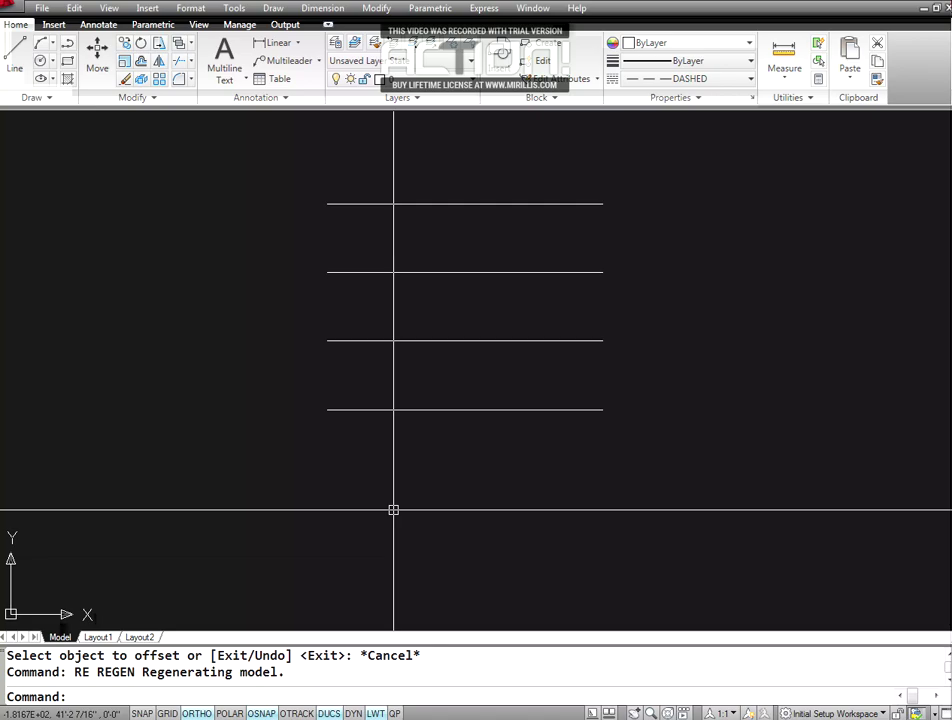
pyautogui.write('B')
pyautogui.press('Return')
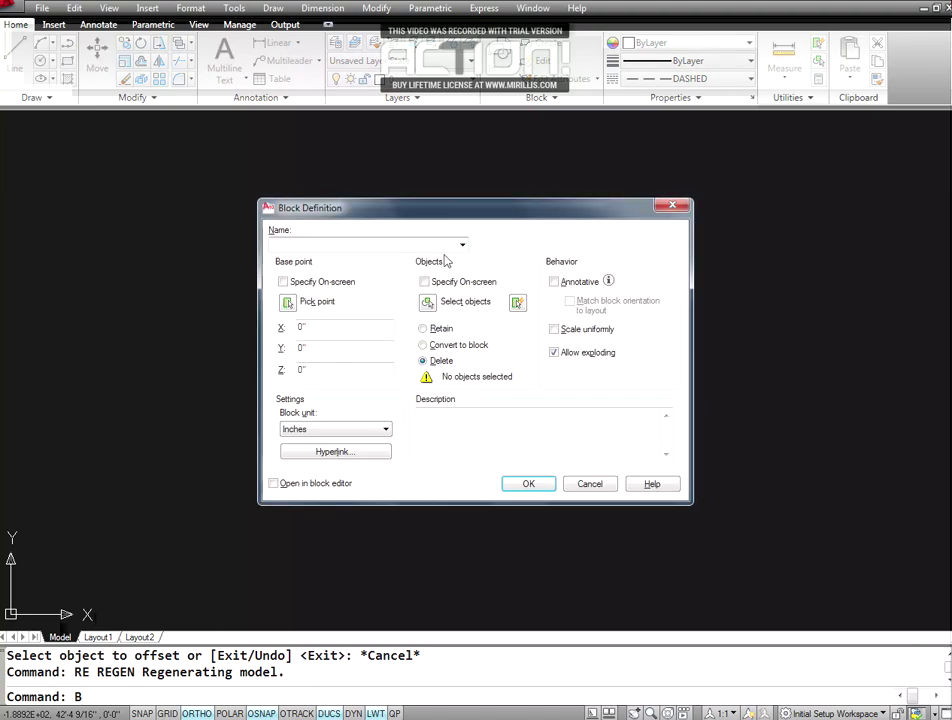
pyautogui.click(462, 246)
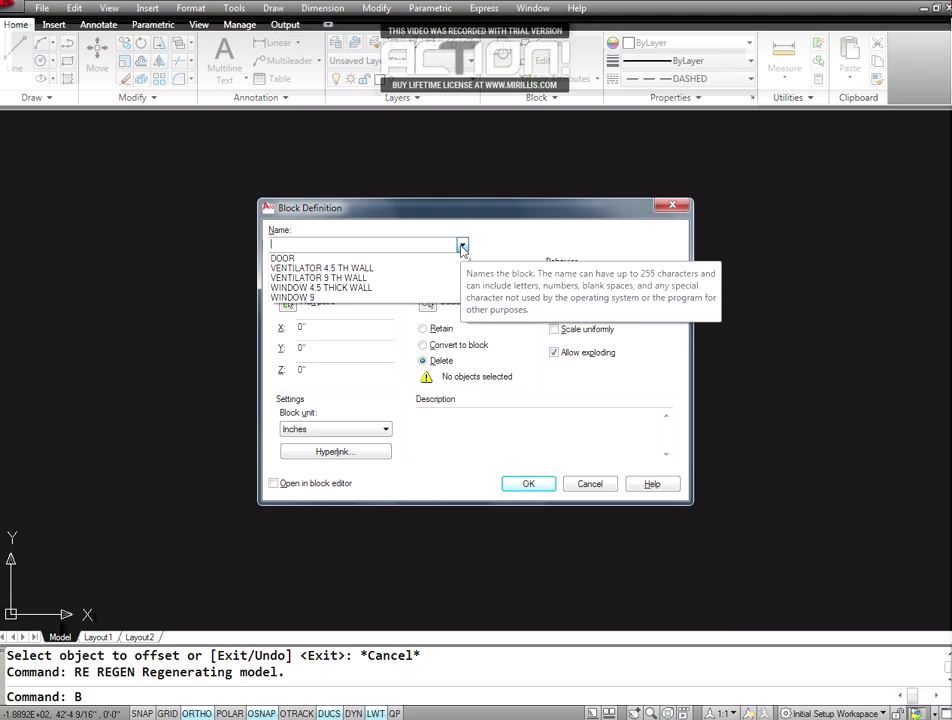
pyautogui.click(462, 248)
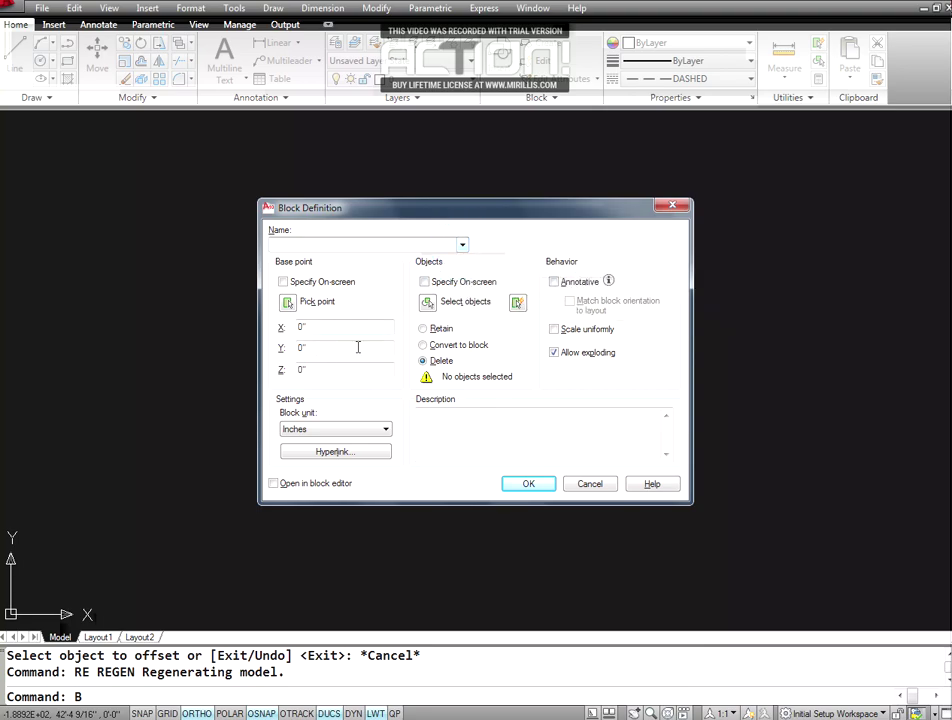
pyautogui.click(463, 250)
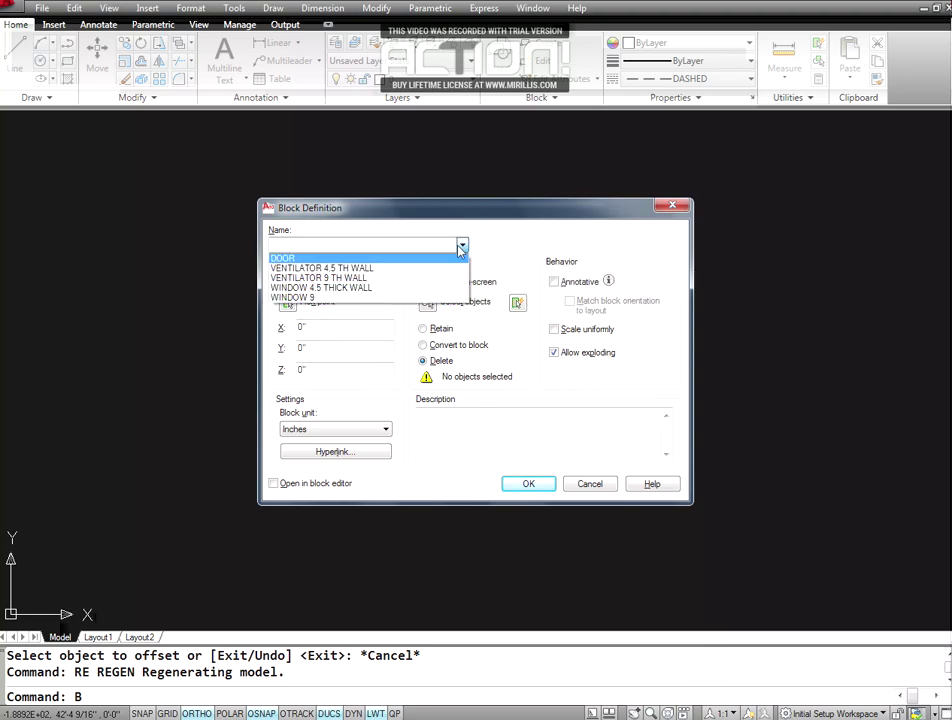
pyautogui.click(462, 246)
pyautogui.press('Escape')
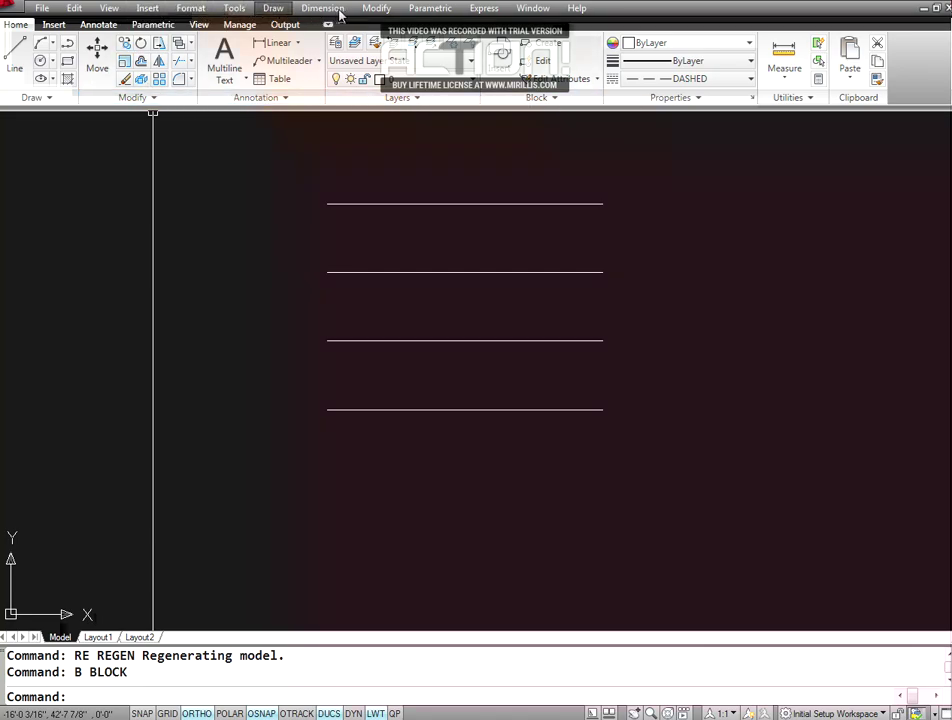
pyautogui.click(190, 8)
pyautogui.click(234, 8)
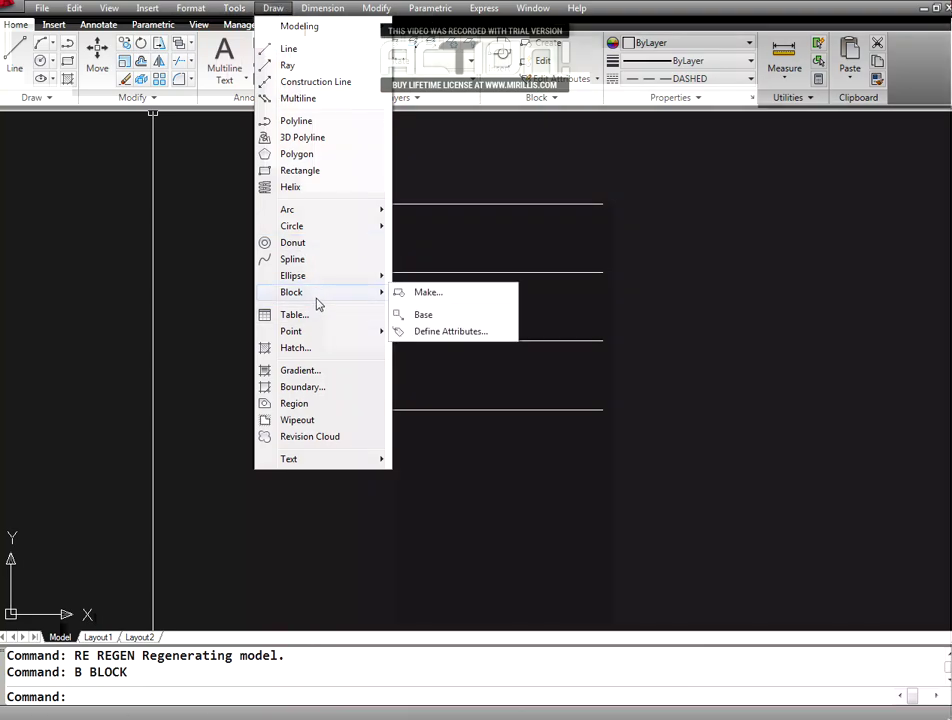
pyautogui.moveTo(291, 292)
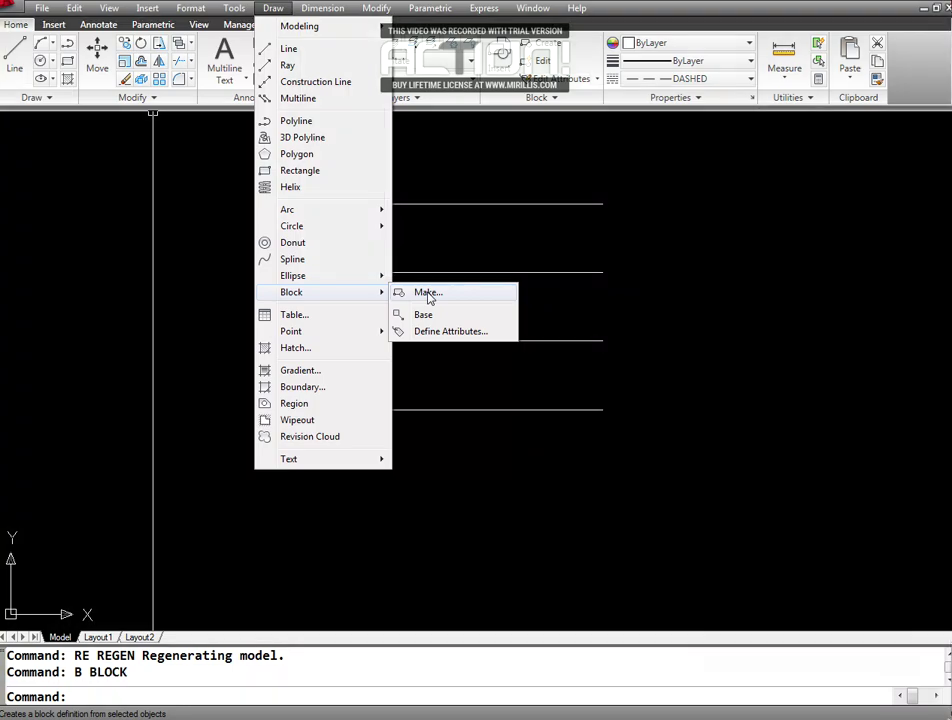
pyautogui.press('Escape')
pyautogui.press('Escape')
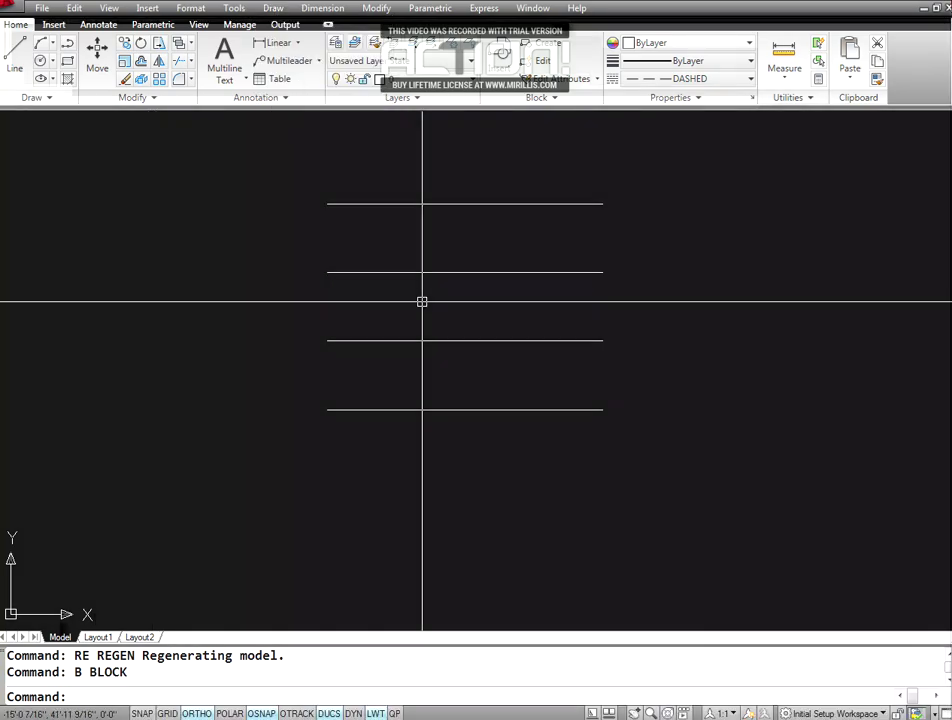
pyautogui.click(543, 47)
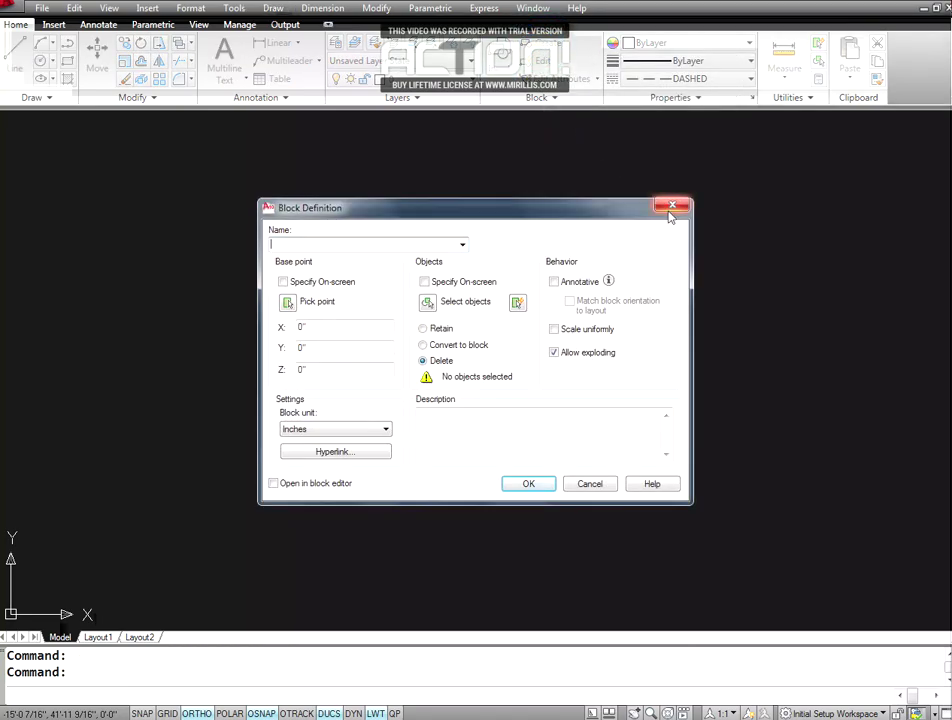
pyautogui.click(671, 207)
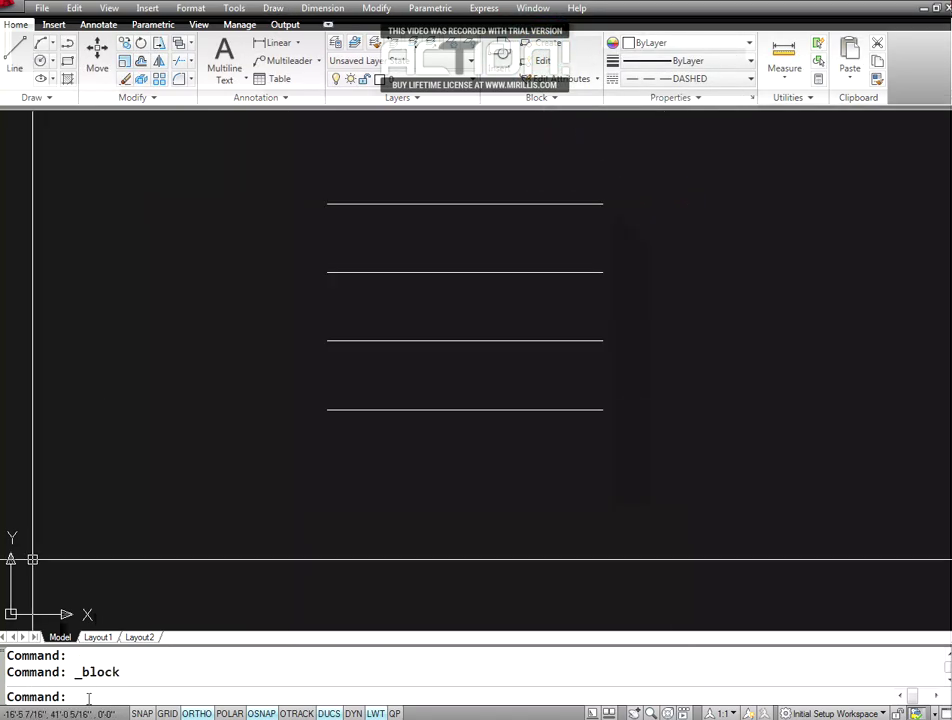
pyautogui.write('B')
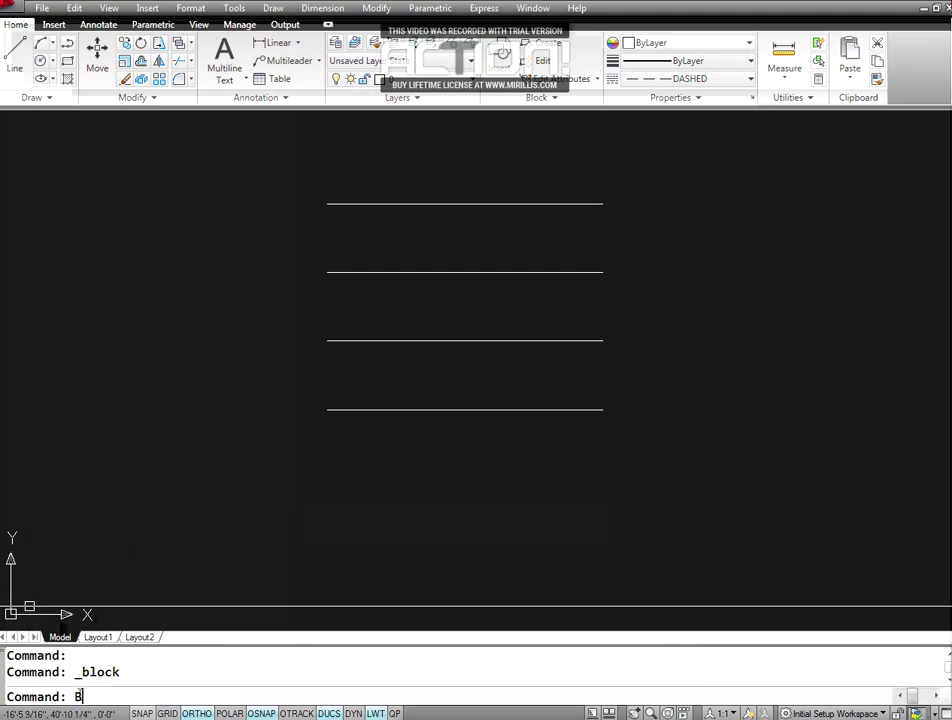
# - Save the four parallel lines as block WINDOW 9, based at a line endpoint, replacing the old definition
pyautogui.press('Return')
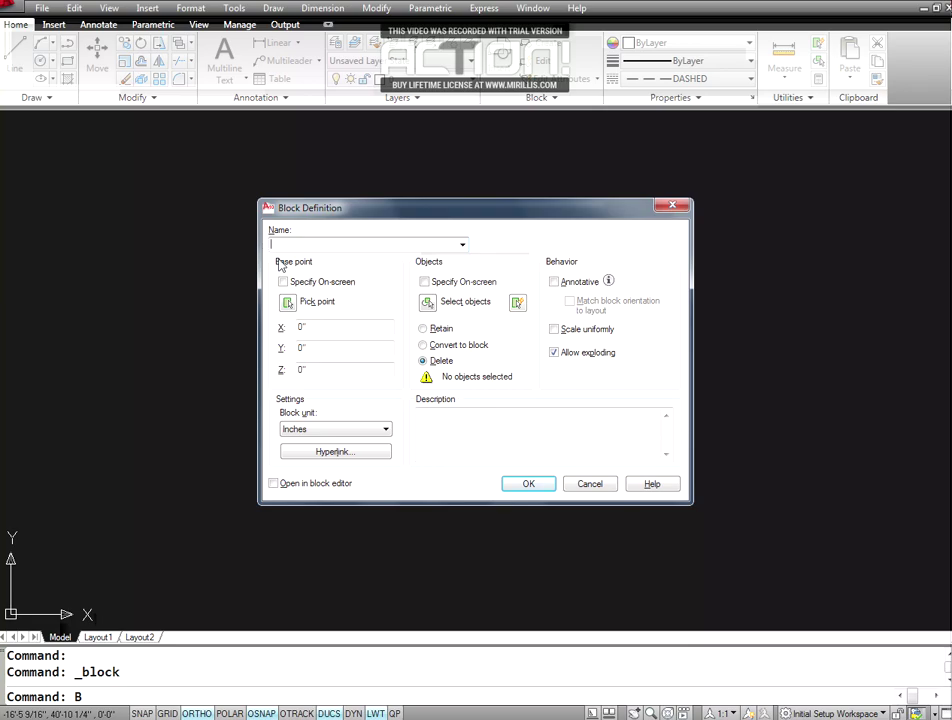
pyautogui.write('WINDOW 9')
pyautogui.click(427, 302)
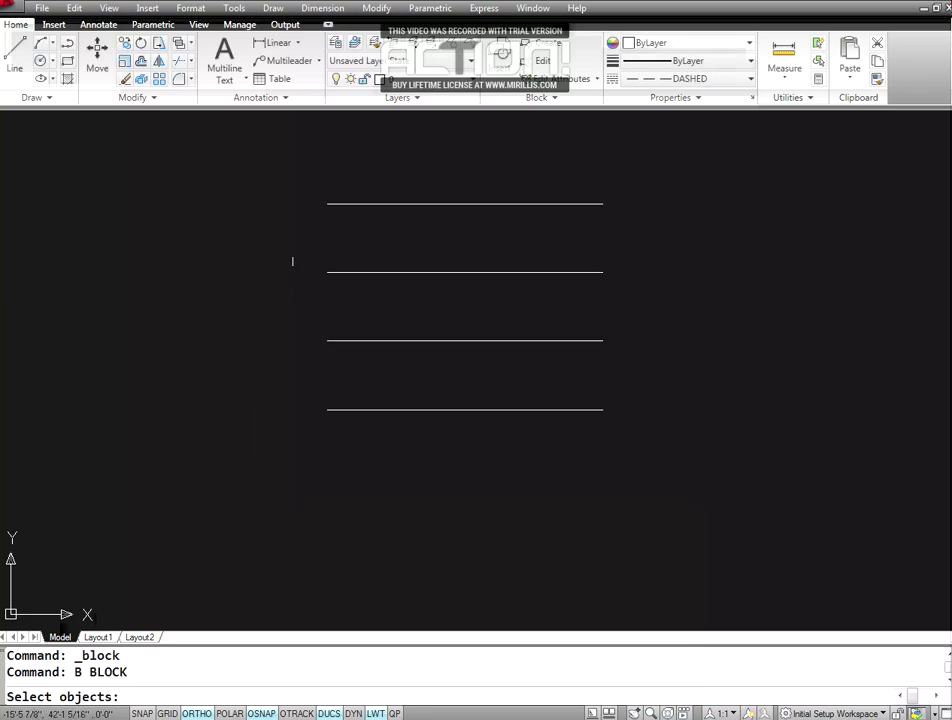
pyautogui.click(312, 172)
pyautogui.click(660, 445)
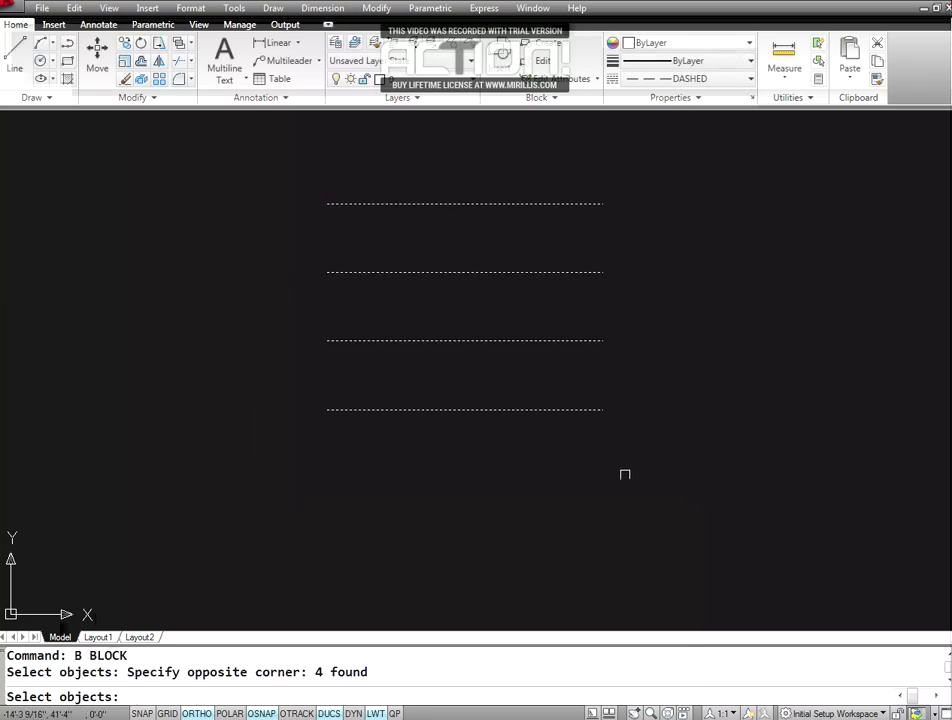
pyautogui.press('Return')
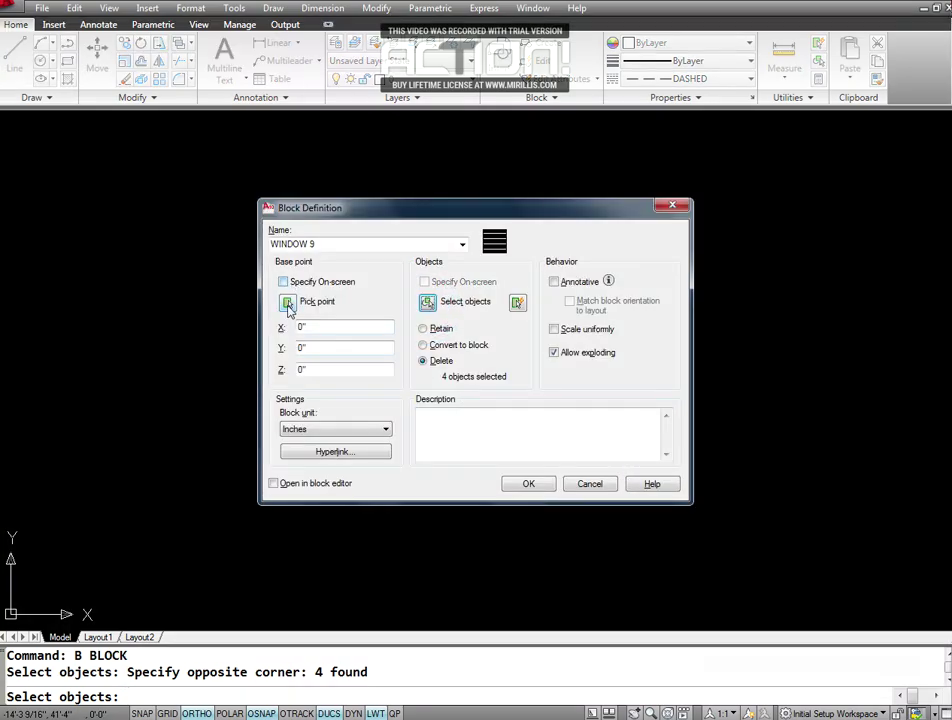
pyautogui.click(288, 303)
pyautogui.click(329, 408)
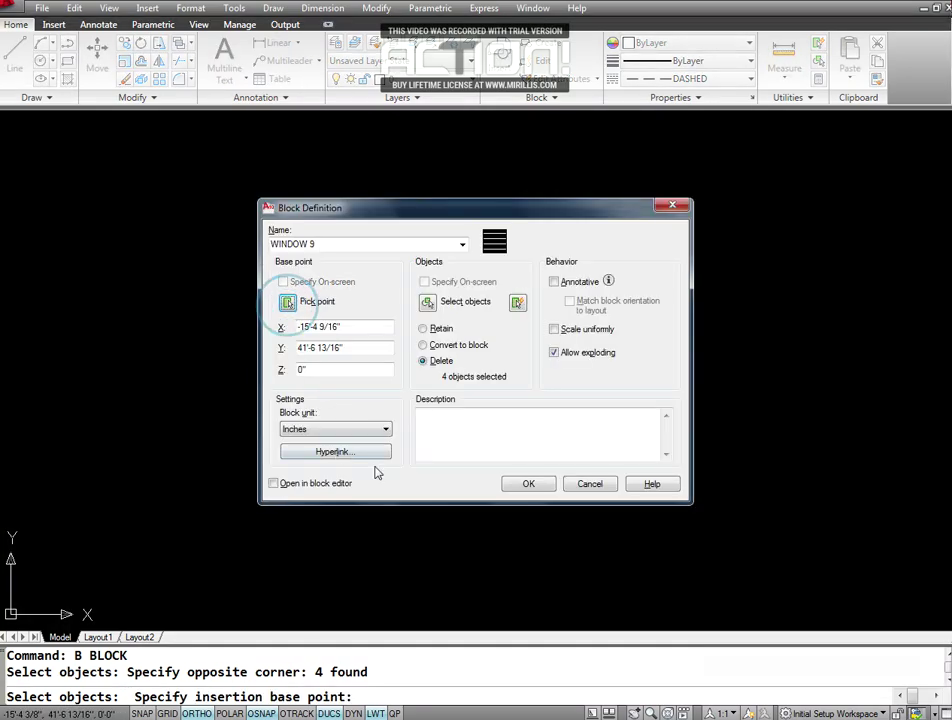
pyautogui.click(528, 484)
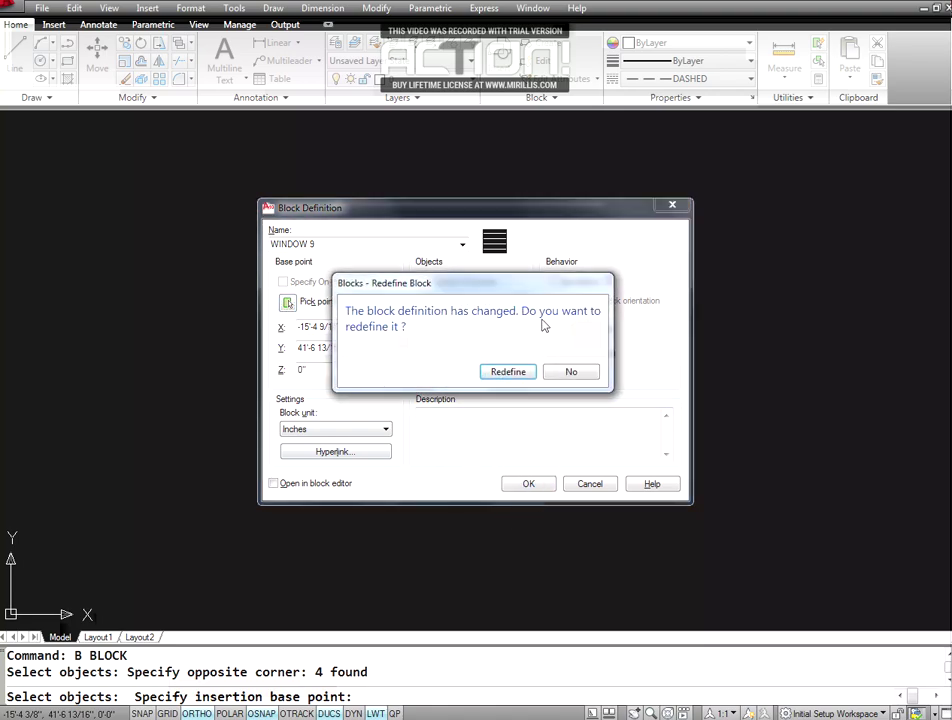
pyautogui.click(508, 373)
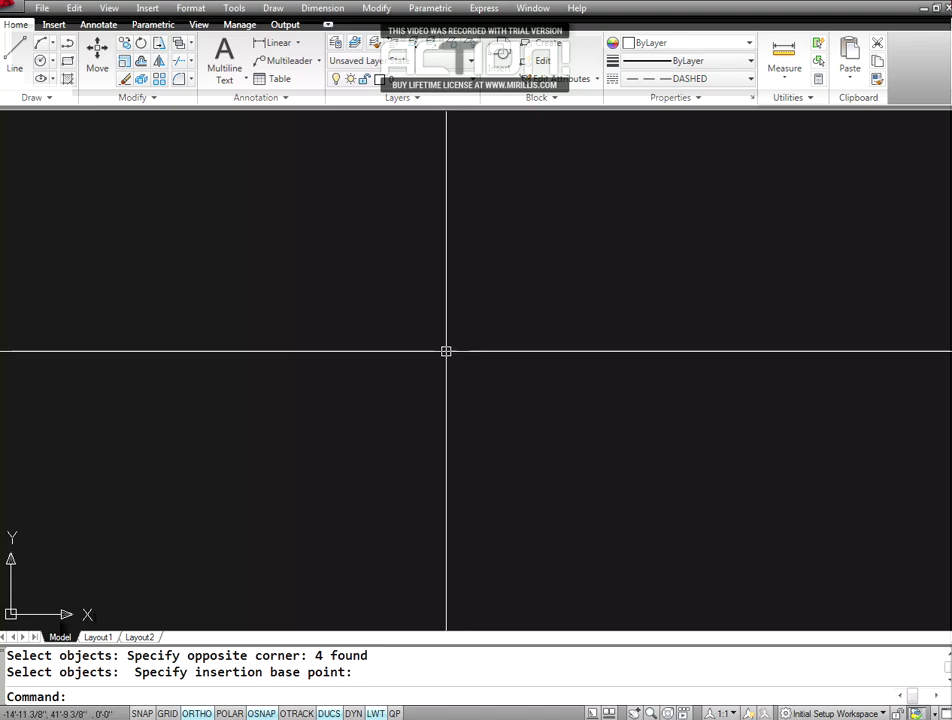
# - Choose WINDOWS in the Layer dropdown as the current layer
pyautogui.click(471, 80)
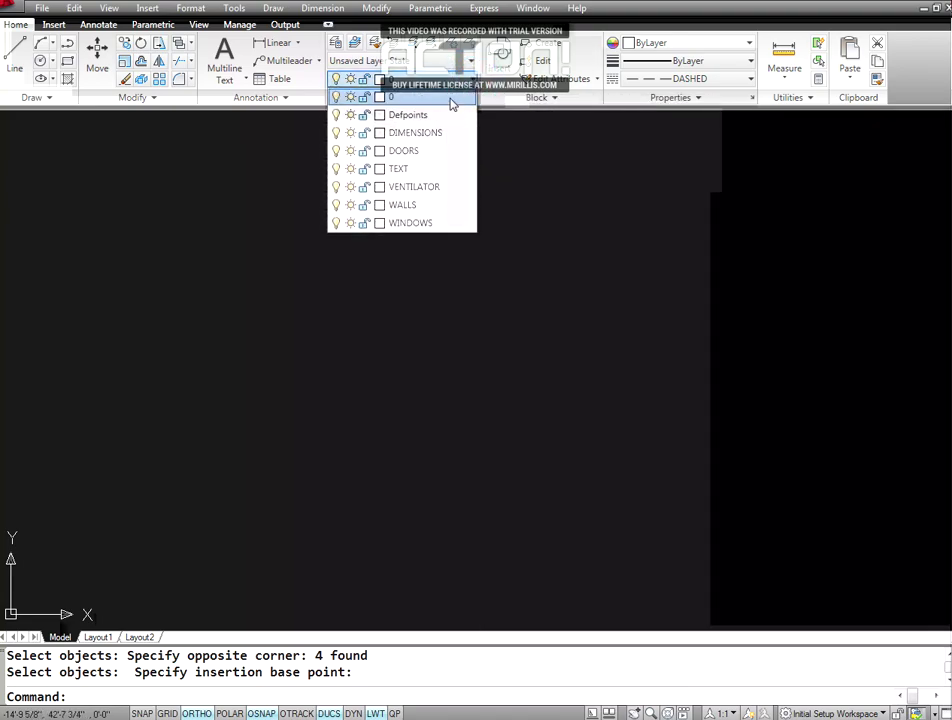
pyautogui.click(416, 223)
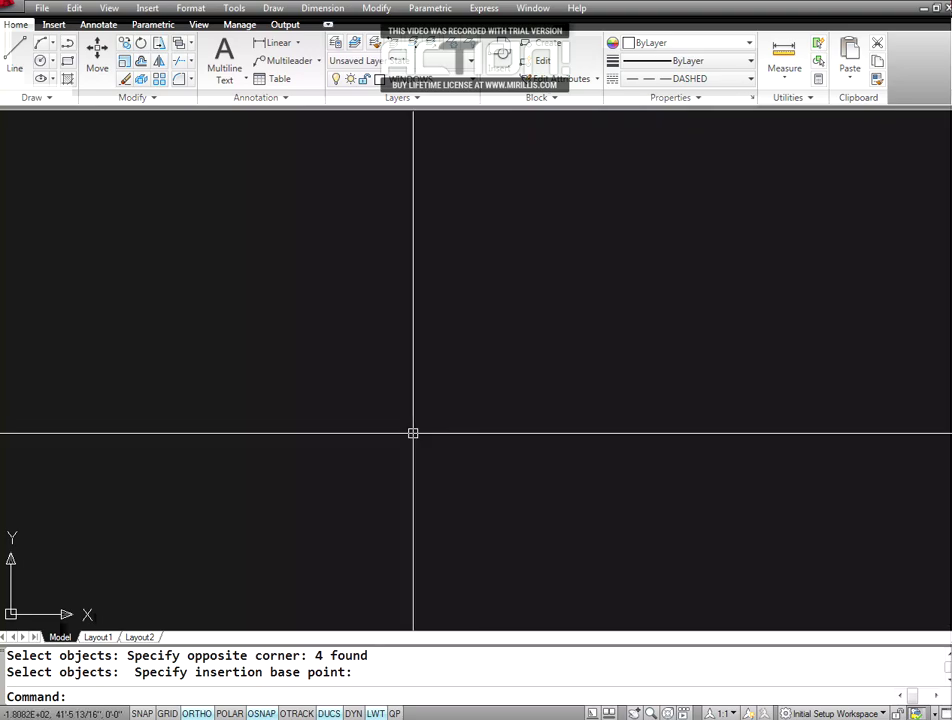
# - Zoom out and back in with real-time zoom to locate the floor plan walls
pyautogui.write('Z')
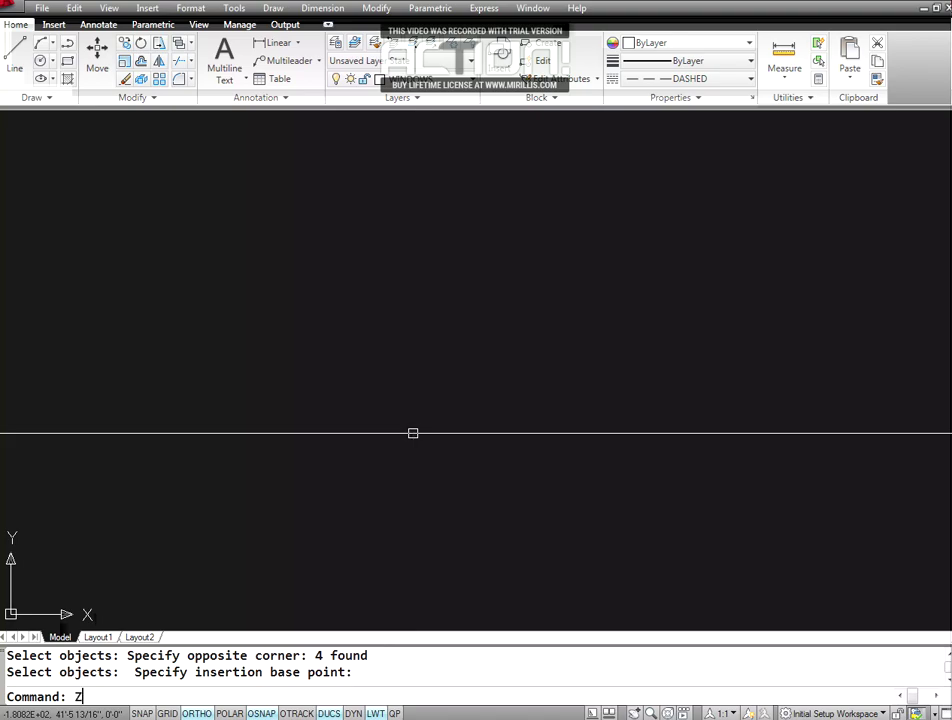
pyautogui.press('Return')
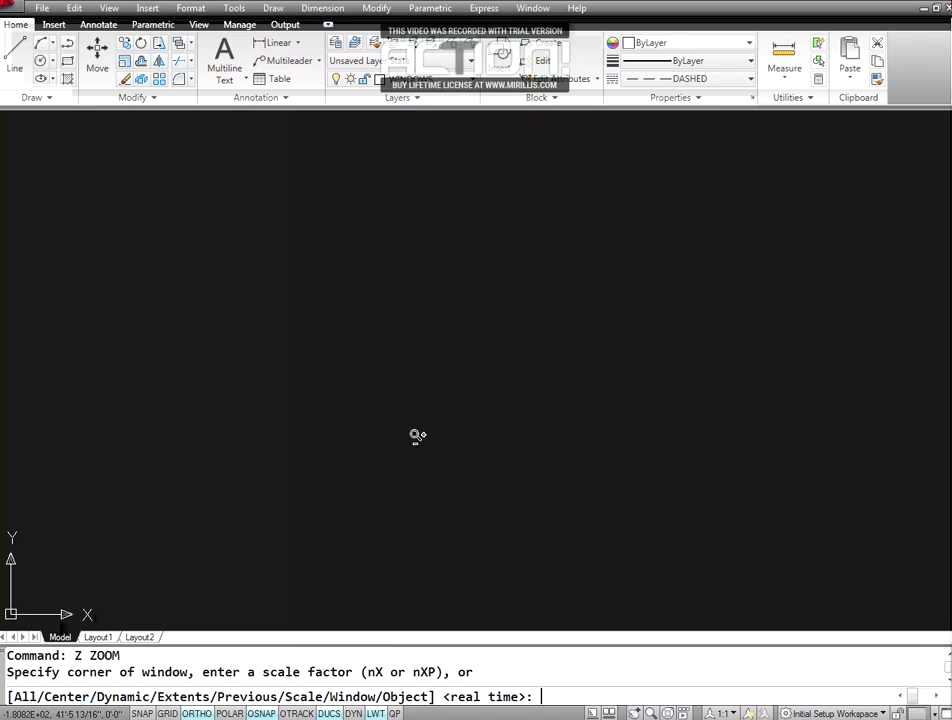
pyautogui.press('Return')
pyautogui.moveTo(442, 304)
pyautogui.mouseDown()
pyautogui.moveTo(425, 398)
pyautogui.moveTo(378, 340)
pyautogui.moveTo(363, 450)
pyautogui.moveTo(412, 357)
pyautogui.moveTo(411, 336)
pyautogui.moveTo(348, 489)
pyautogui.moveTo(381, 244)
pyautogui.moveTo(425, 368)
pyautogui.moveTo(584, 280)
pyautogui.mouseUp()
pyautogui.moveTo(601, 438)
pyautogui.mouseDown()
pyautogui.moveTo(610, 361)
pyautogui.moveTo(598, 347)
pyautogui.mouseUp()
pyautogui.moveTo(611, 415); pyautogui.dragTo(614, 321)
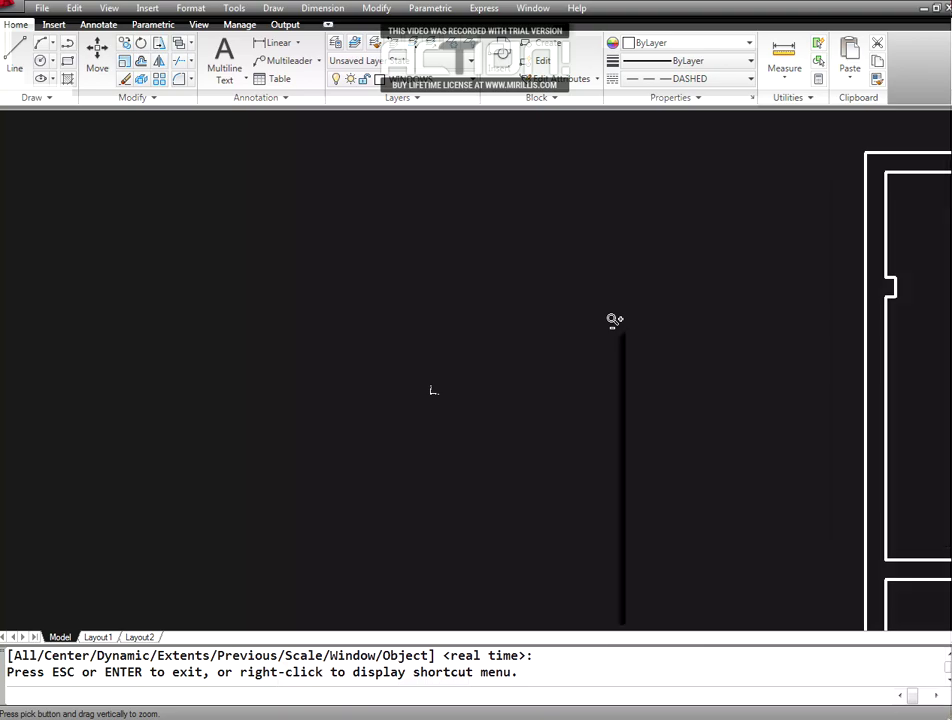
pyautogui.press('Escape')
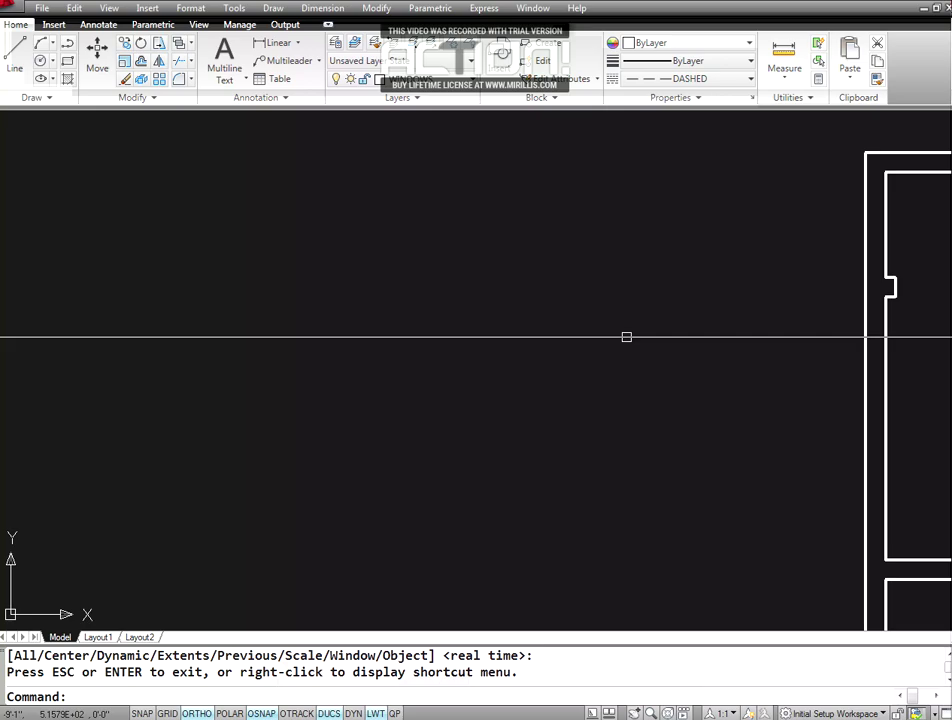
pyautogui.press('Escape')
# - Pan the floor plan so the upper rooms' window openings are in view
pyautogui.write('p')
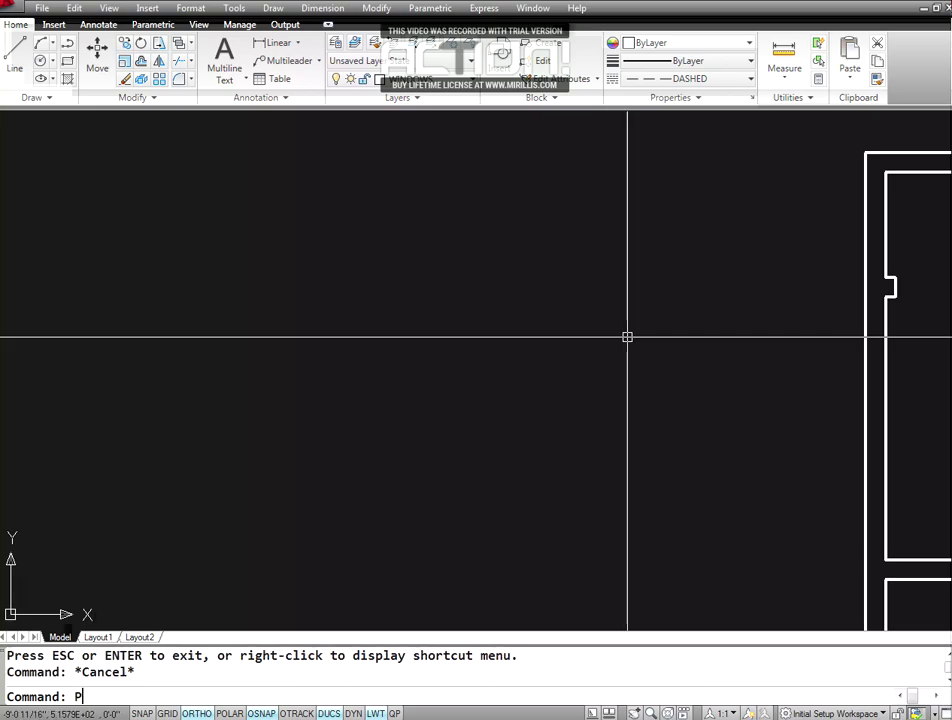
pyautogui.press('Return')
pyautogui.moveTo(785, 368); pyautogui.dragTo(49, 408)
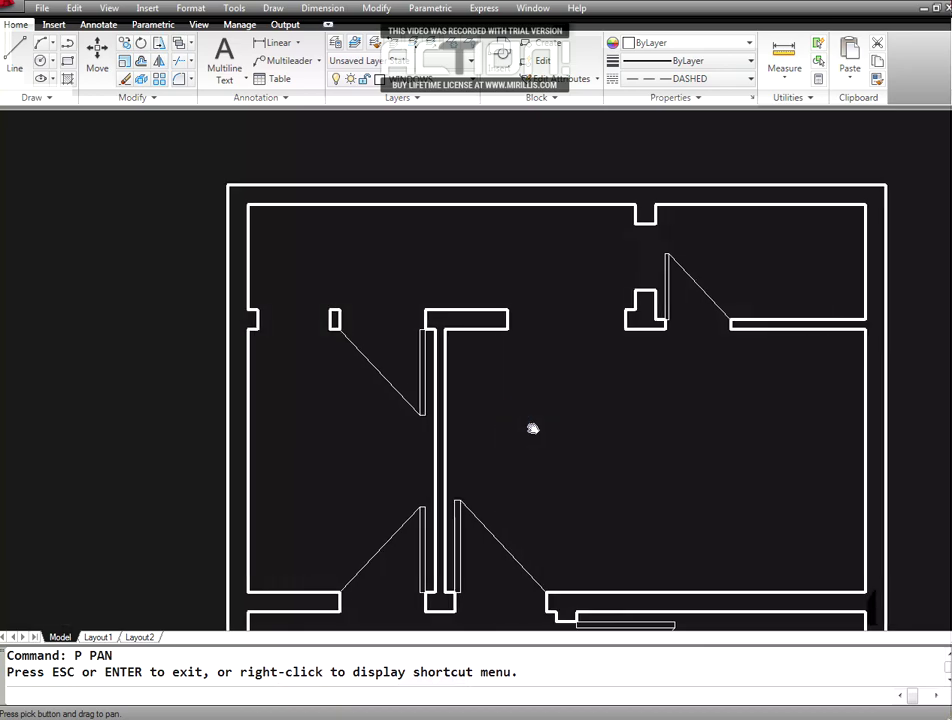
pyautogui.moveTo(445, 432); pyautogui.dragTo(508, 434)
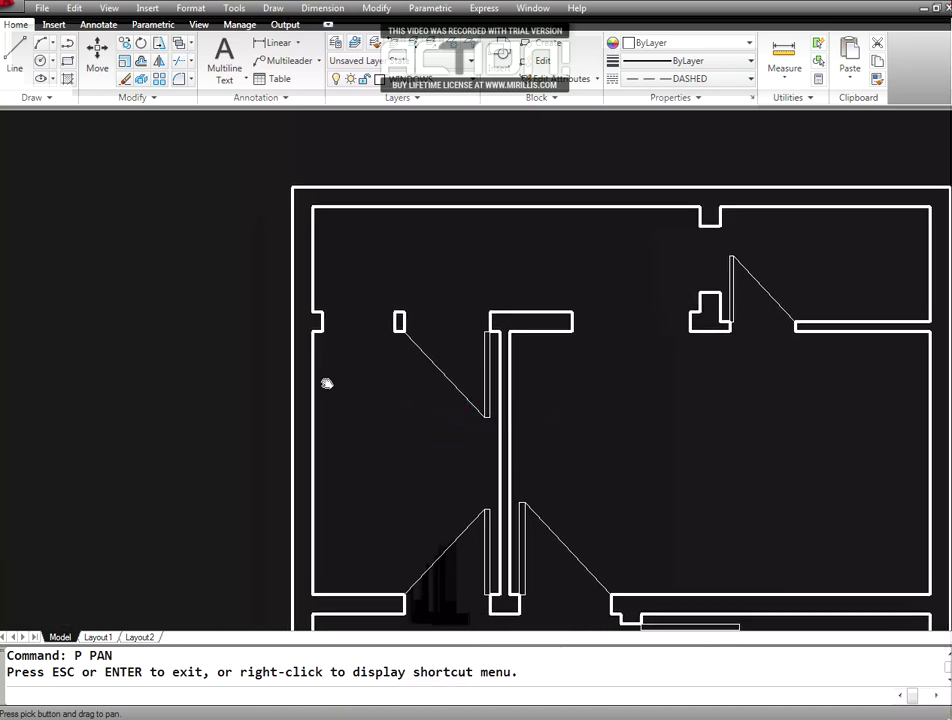
pyautogui.press('Escape')
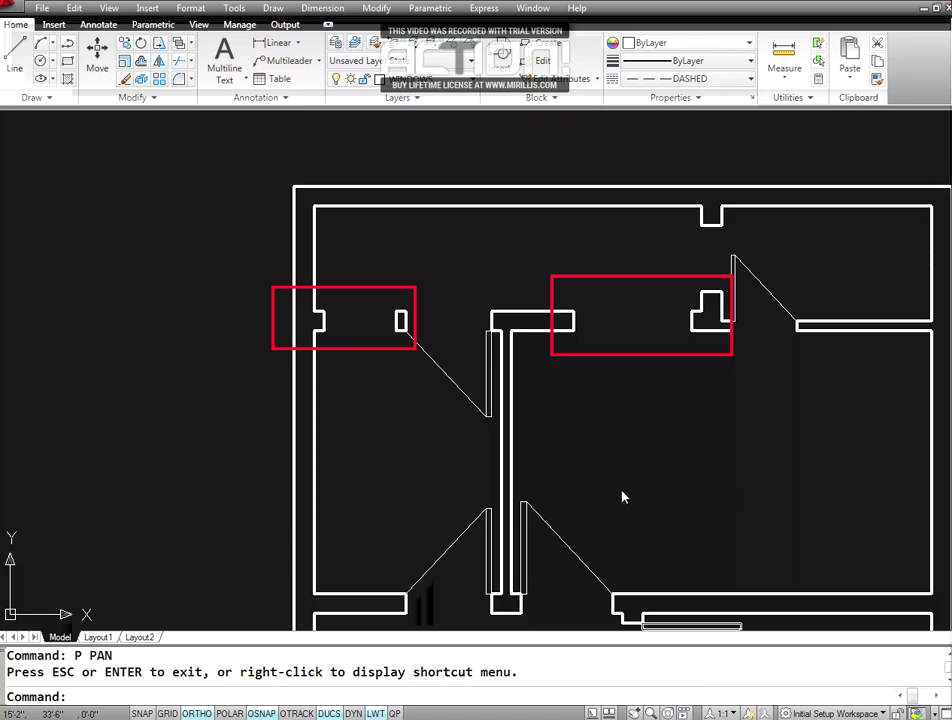
pyautogui.click(677, 503)
pyautogui.click(733, 660)
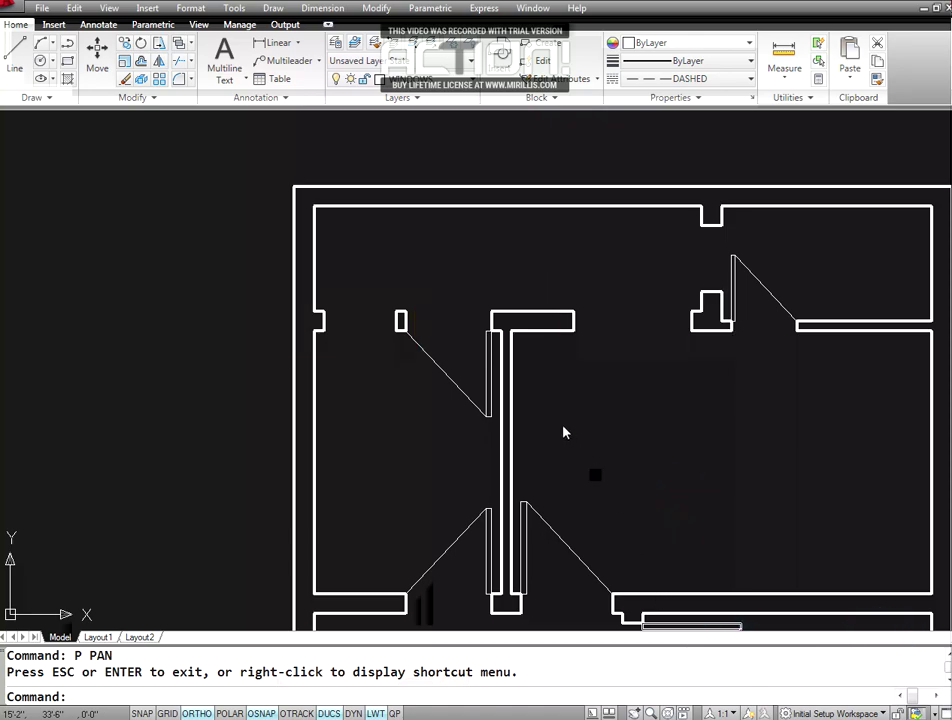
pyautogui.press('Escape')
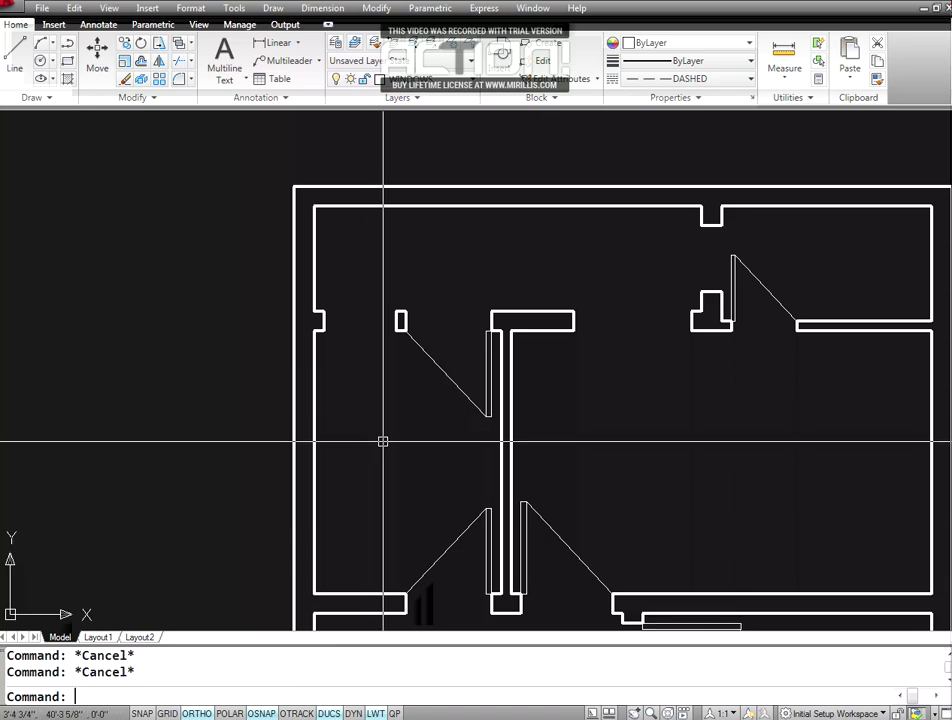
pyautogui.click(147, 8)
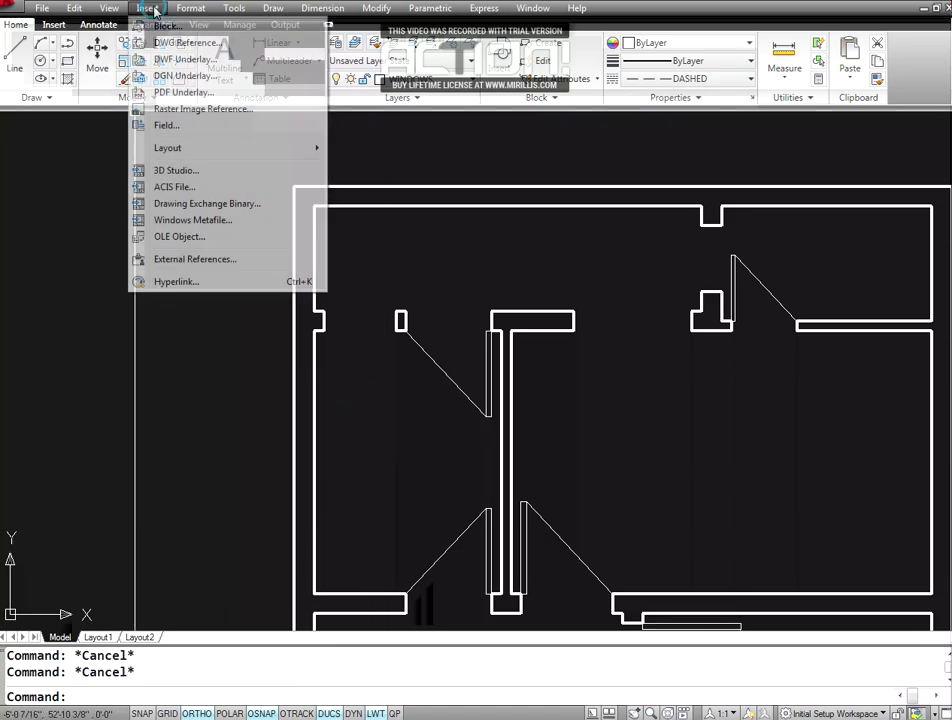
pyautogui.press('Escape')
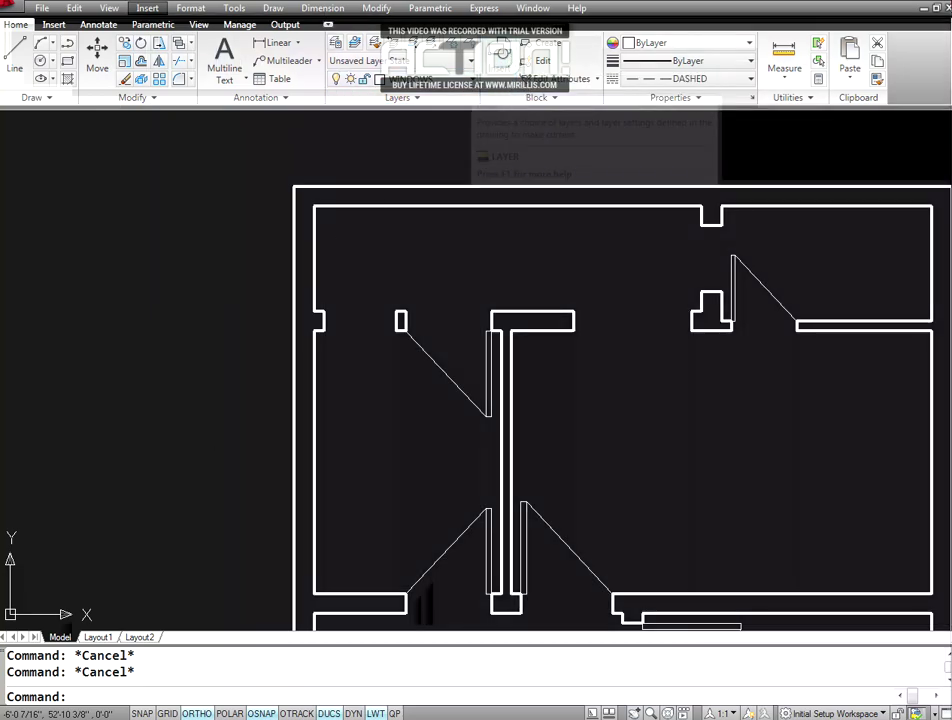
pyautogui.write('i')
pyautogui.press('Return')
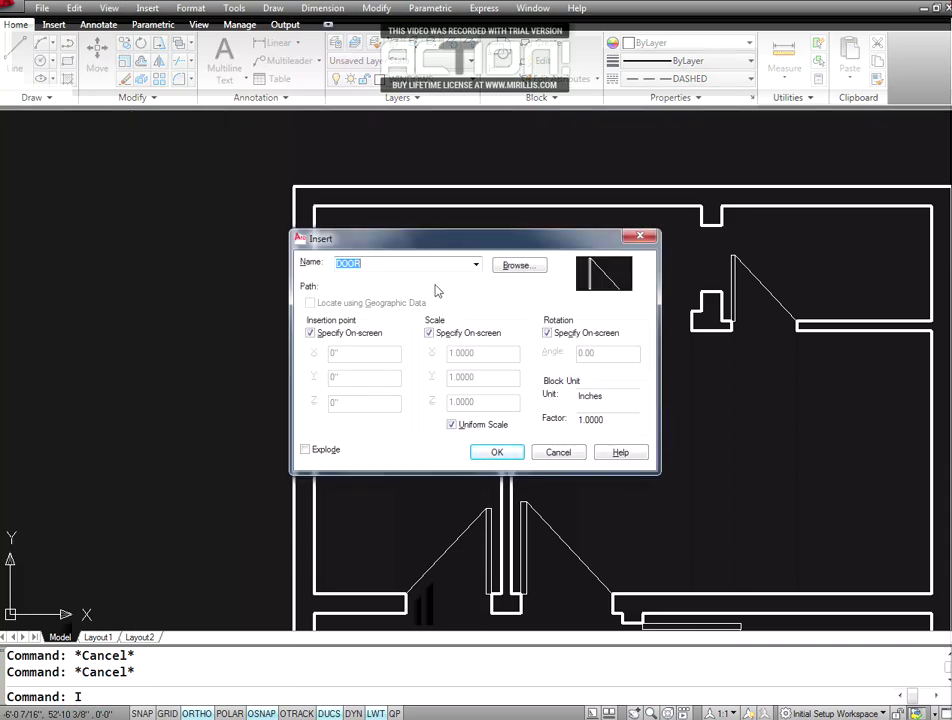
pyautogui.click(476, 264)
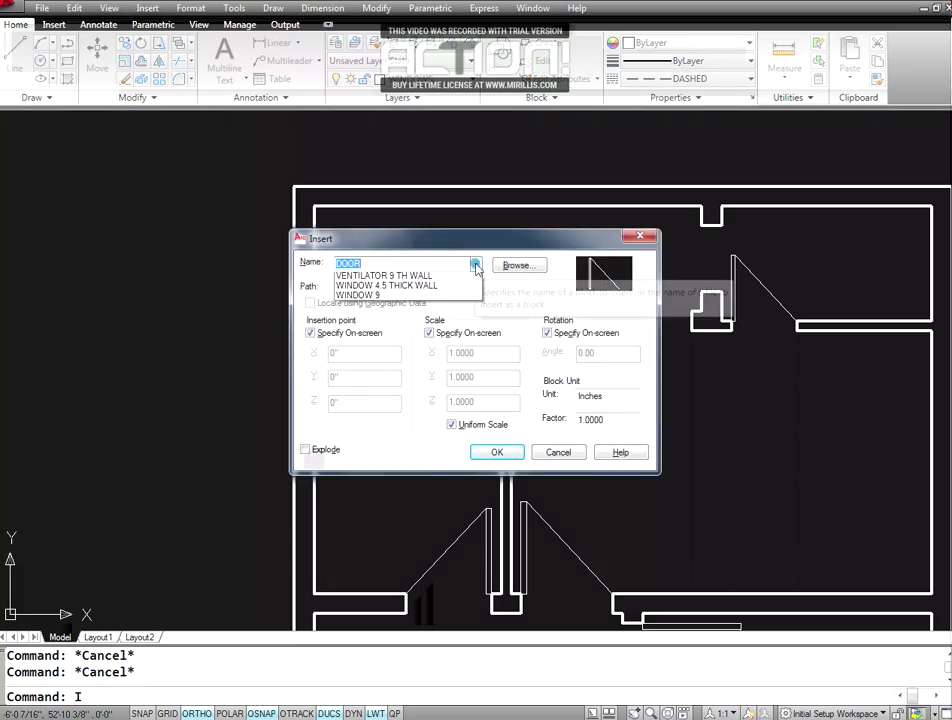
pyautogui.click(374, 318)
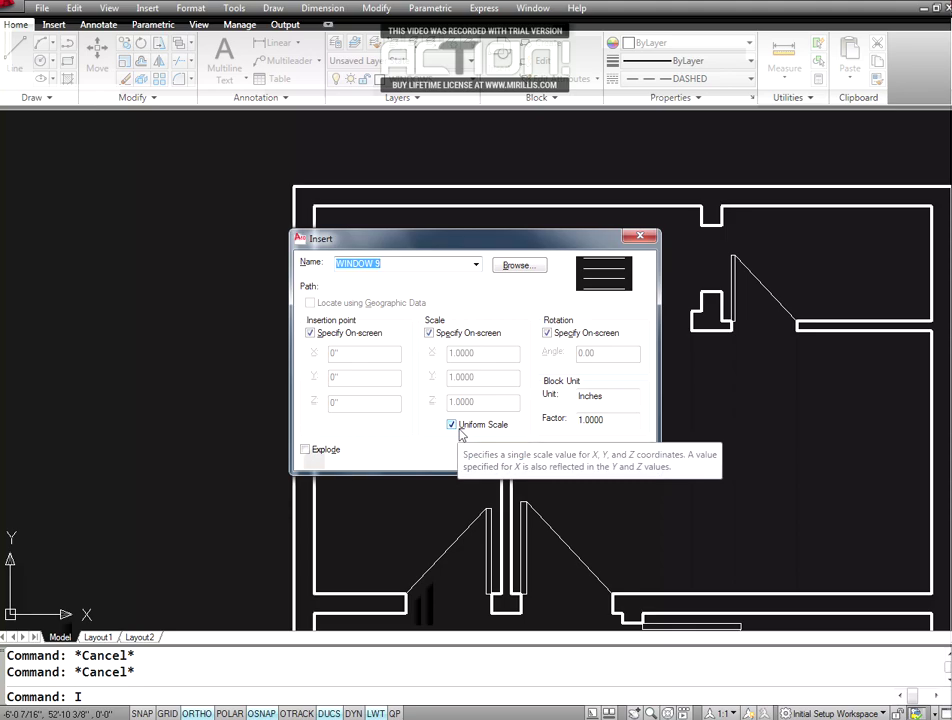
pyautogui.click(452, 425)
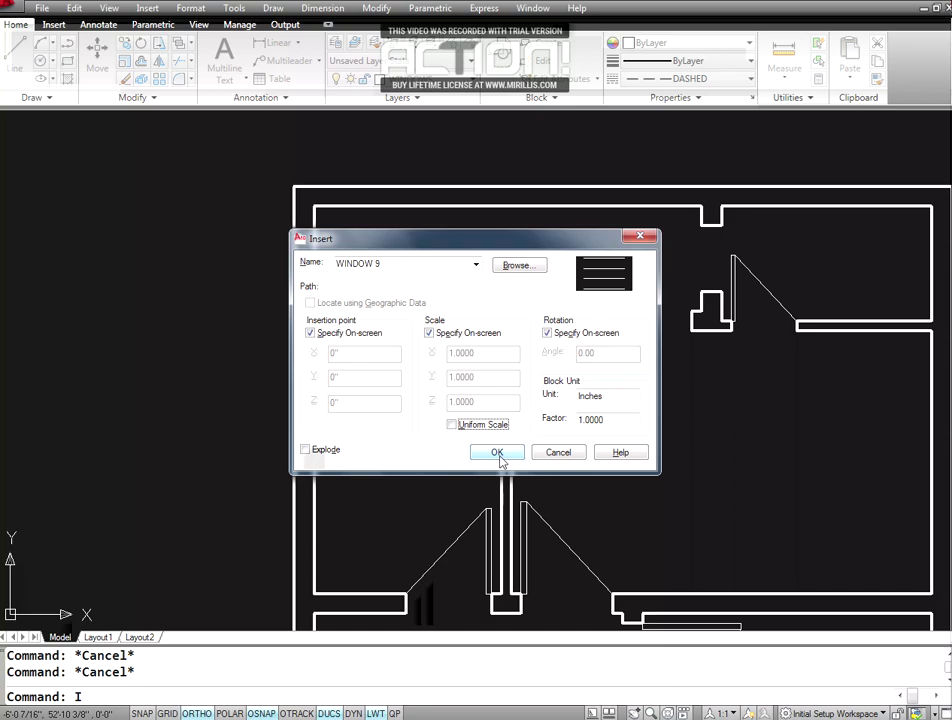
pyautogui.click(497, 453)
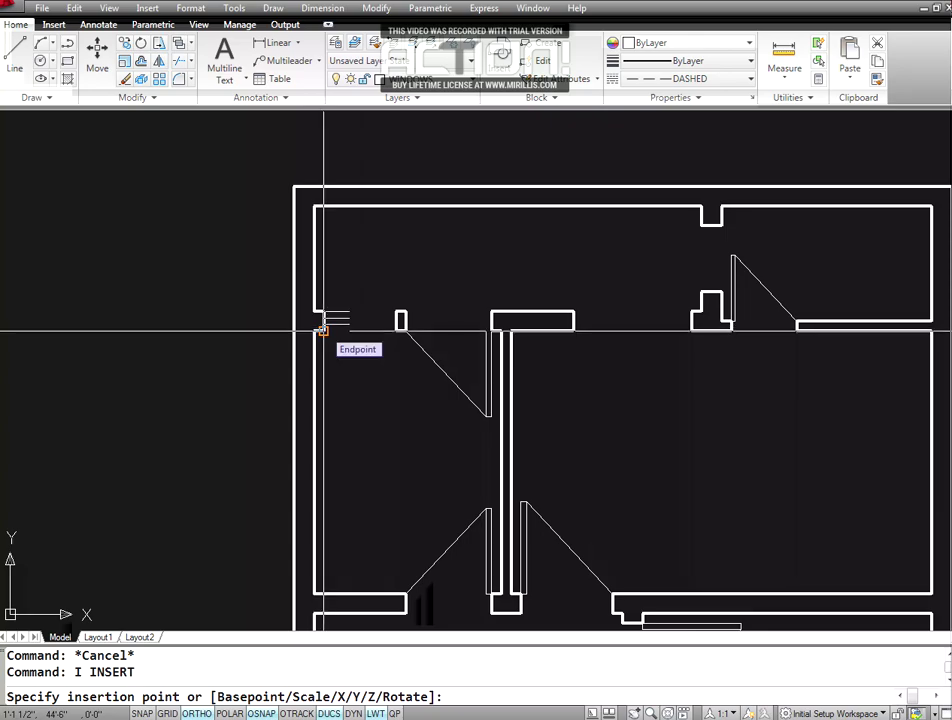
pyautogui.click(323, 330)
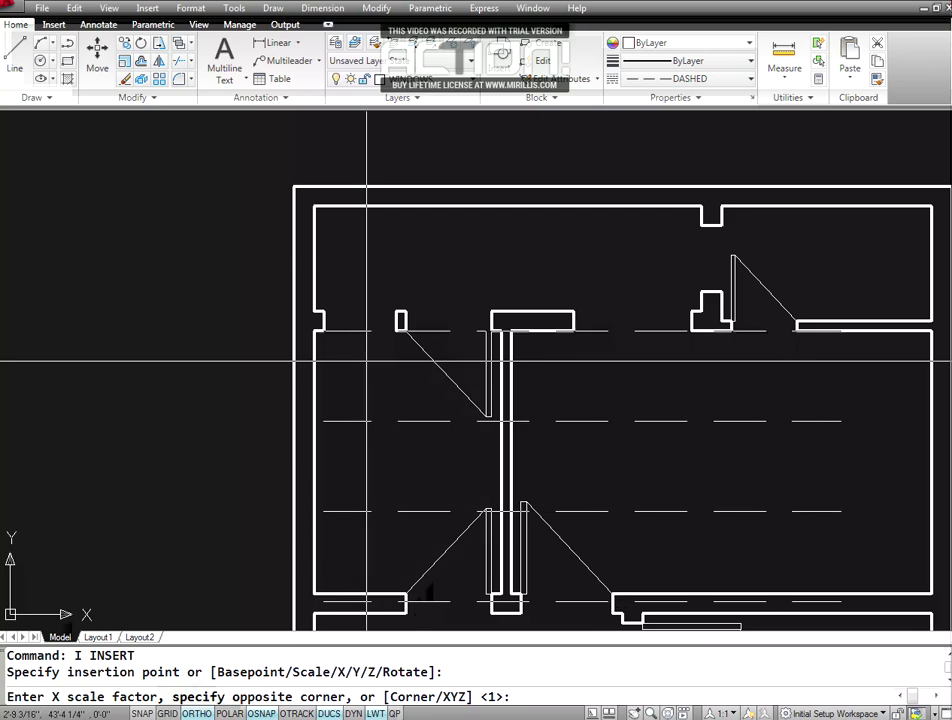
pyautogui.press('Escape')
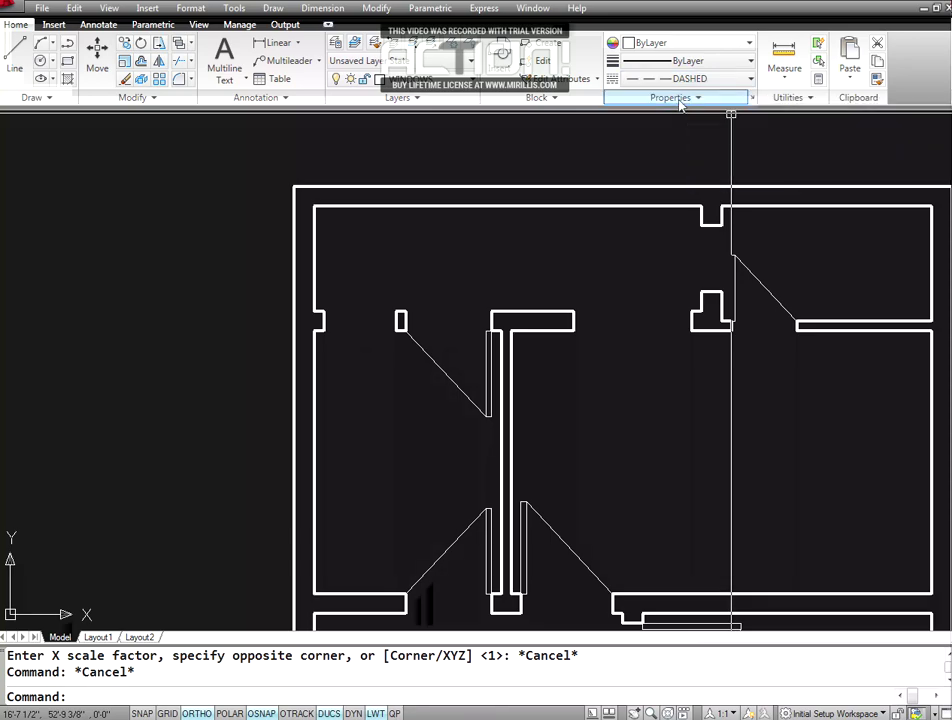
# - Reset the linetype to ByLayer and measure the top-left window opening as 2'-9" wide
pyautogui.click(752, 83)
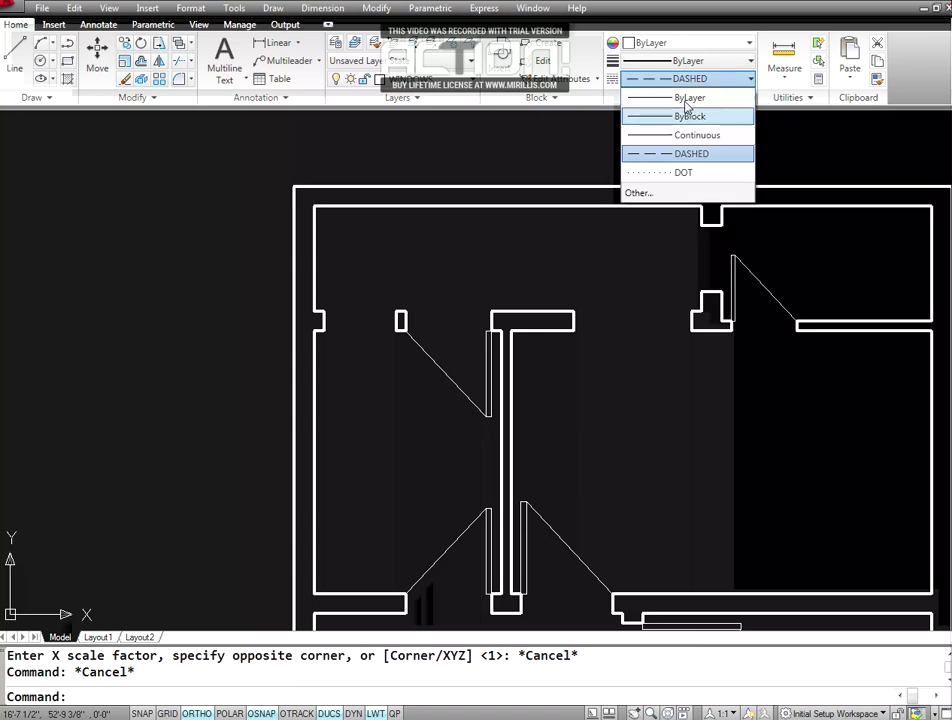
pyautogui.click(686, 98)
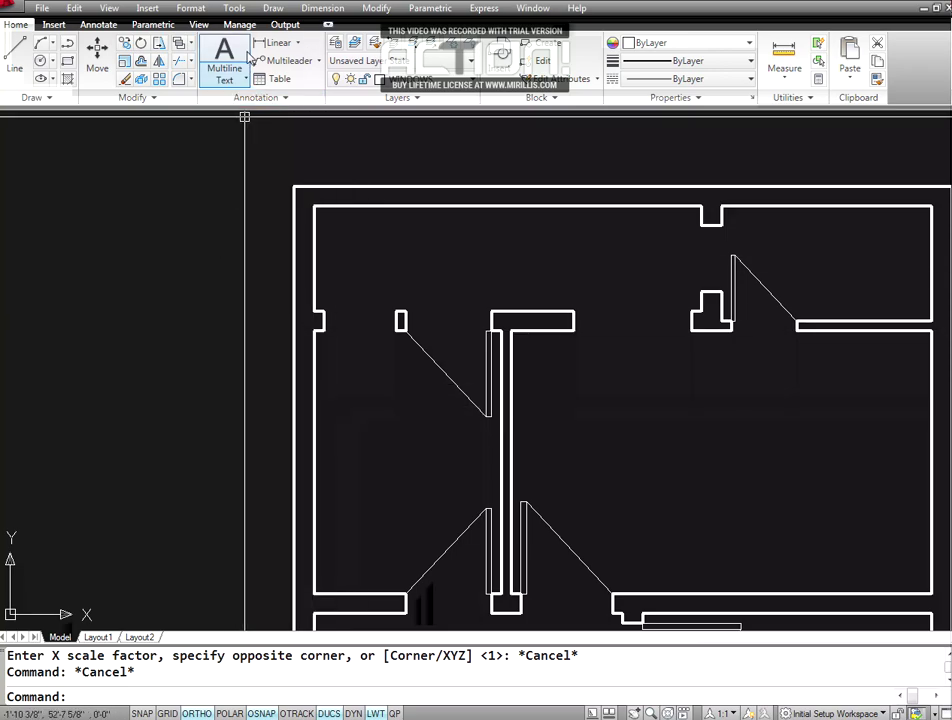
pyautogui.click(234, 8)
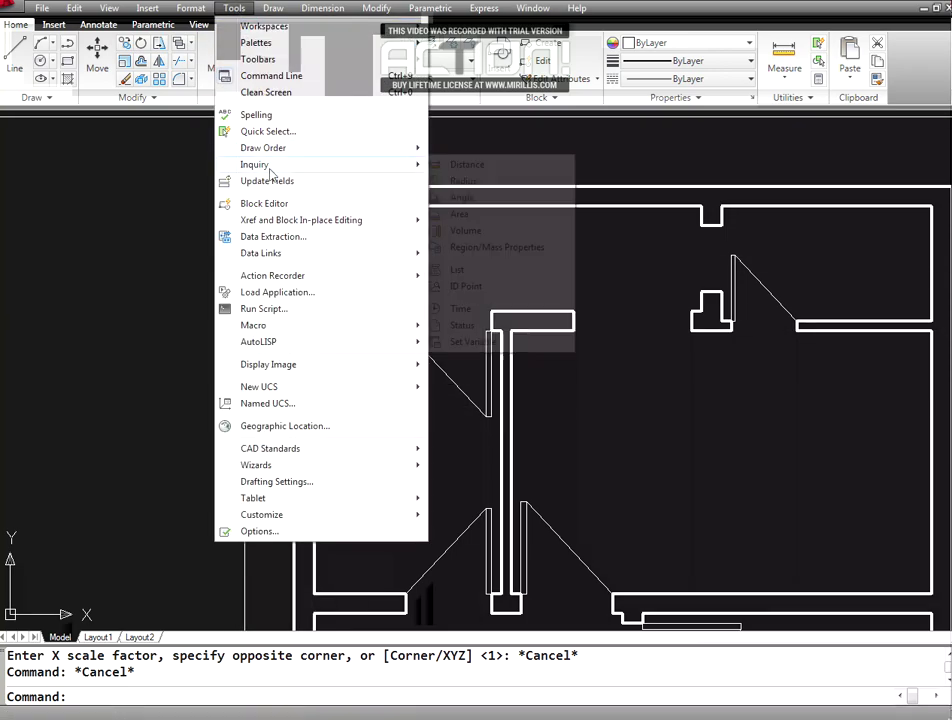
pyautogui.moveTo(300, 164)
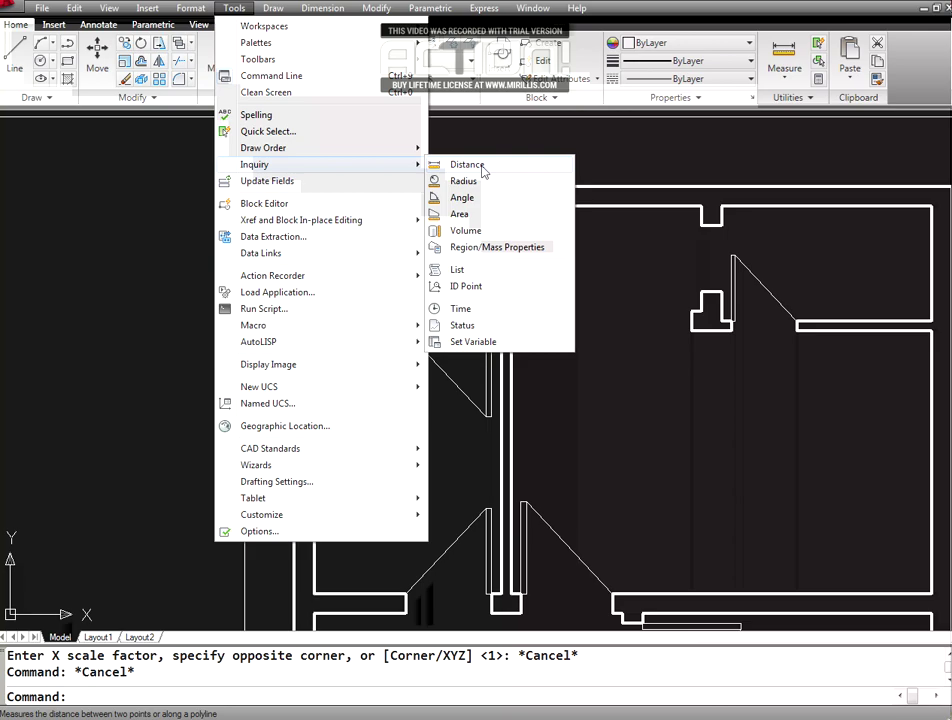
pyautogui.click(483, 171)
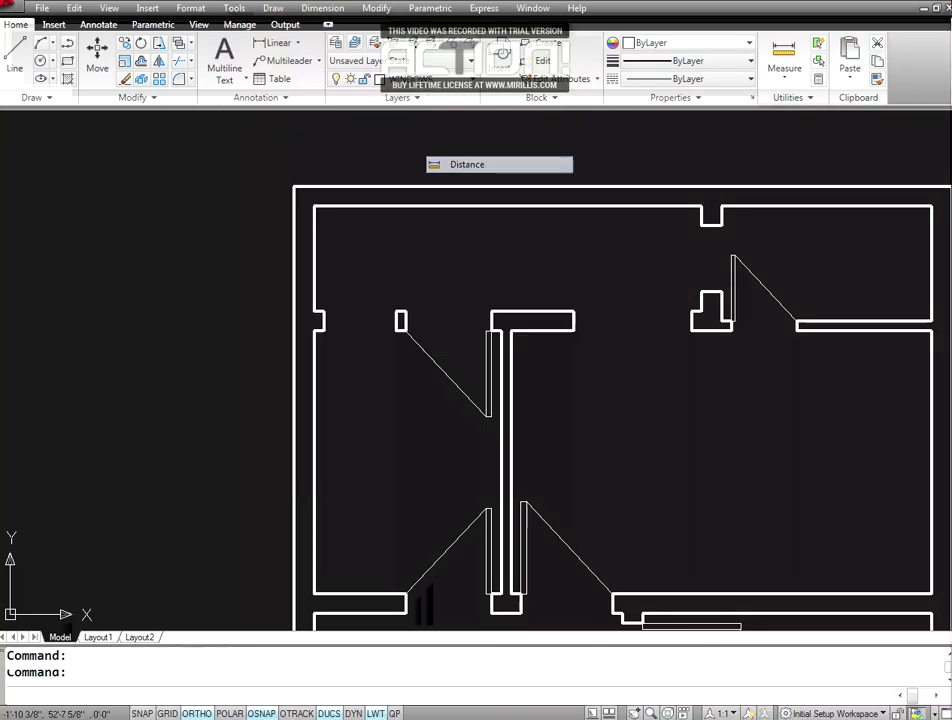
pyautogui.click(322, 312)
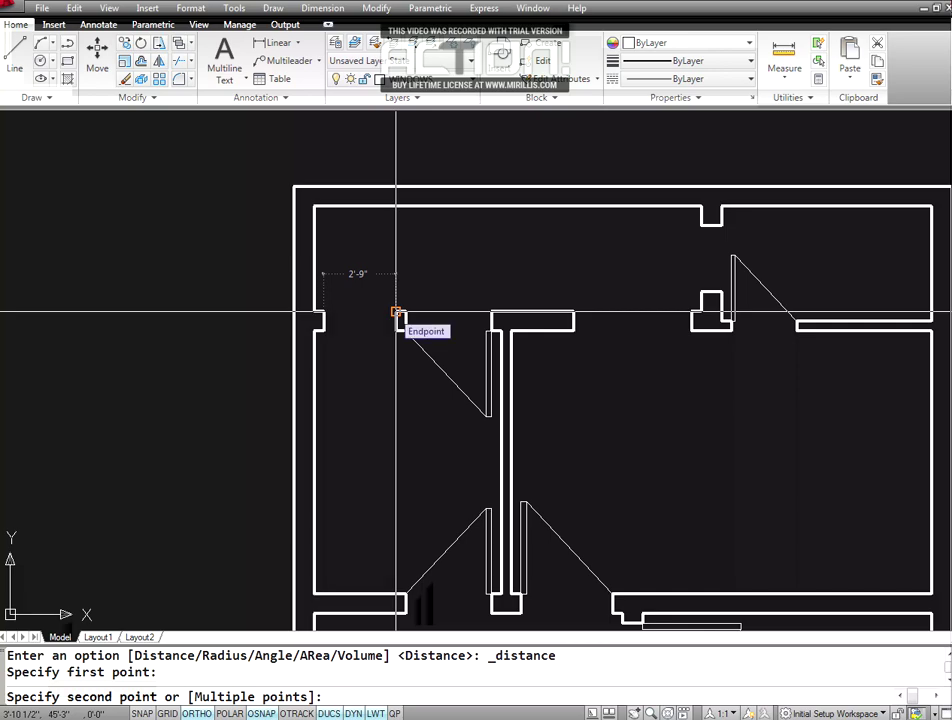
pyautogui.click(396, 312)
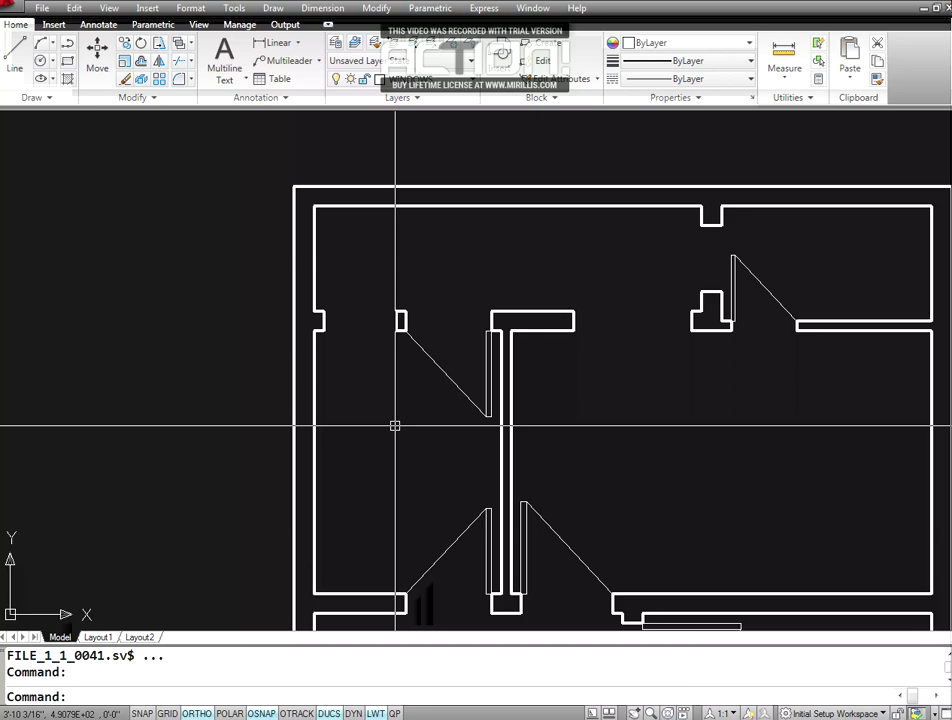
pyautogui.press('Escape')
pyautogui.press('Escape')
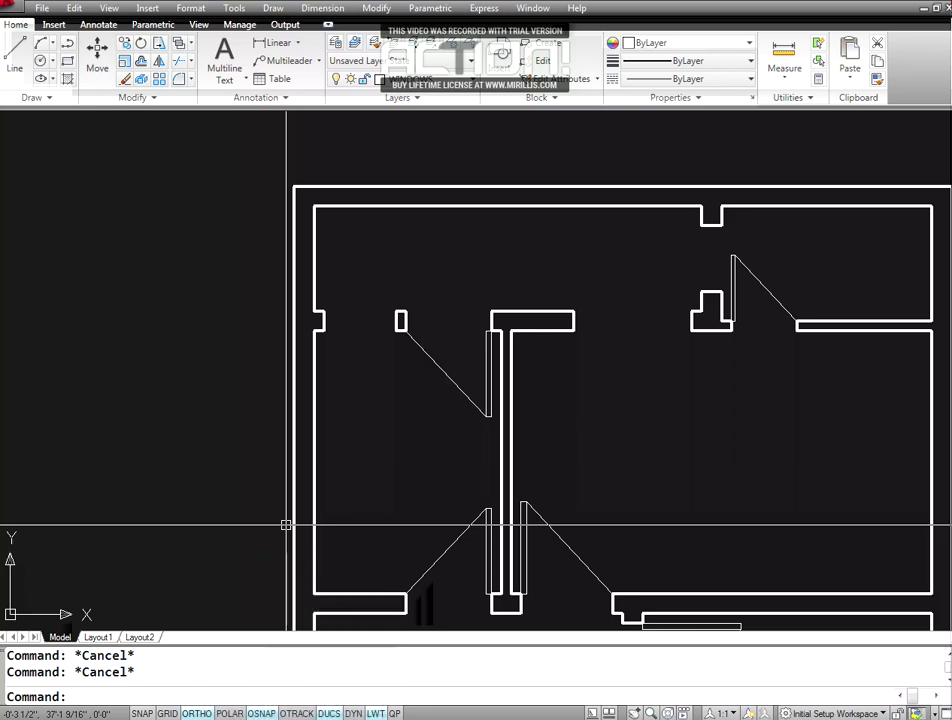
# - Start a block insert with non-uniform scaling, then cancel the DOOR placement
pyautogui.write('I')
pyautogui.press('Return')
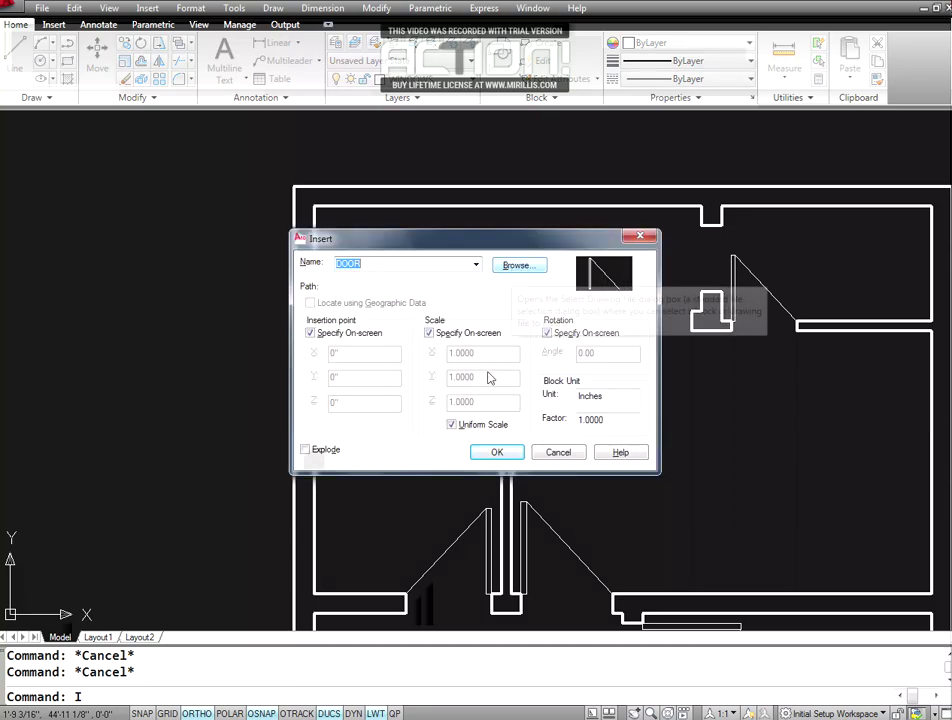
pyautogui.click(452, 425)
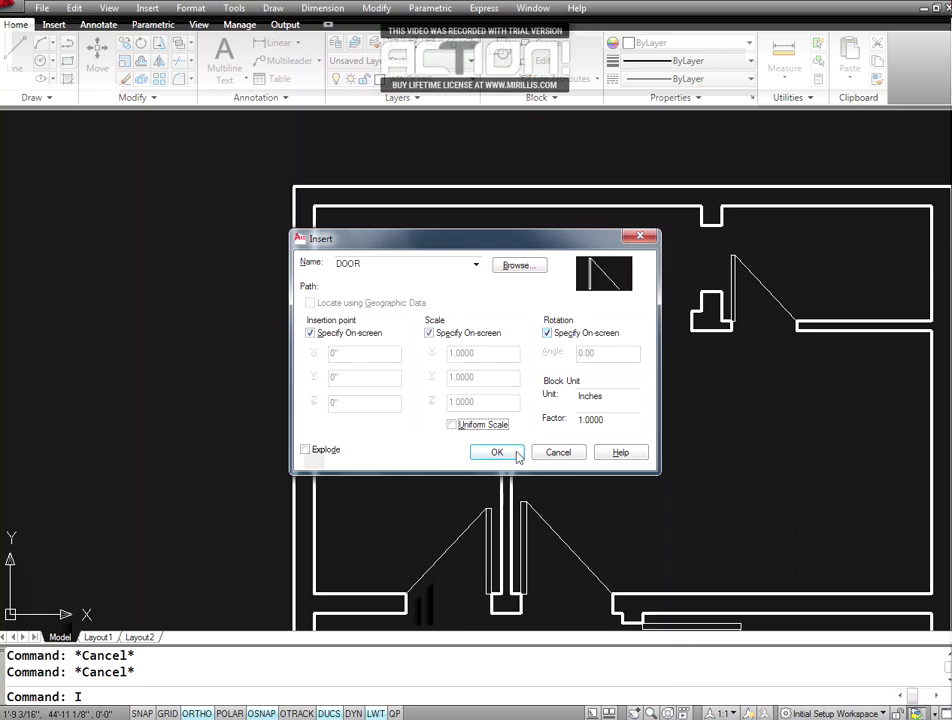
pyautogui.click(496, 452)
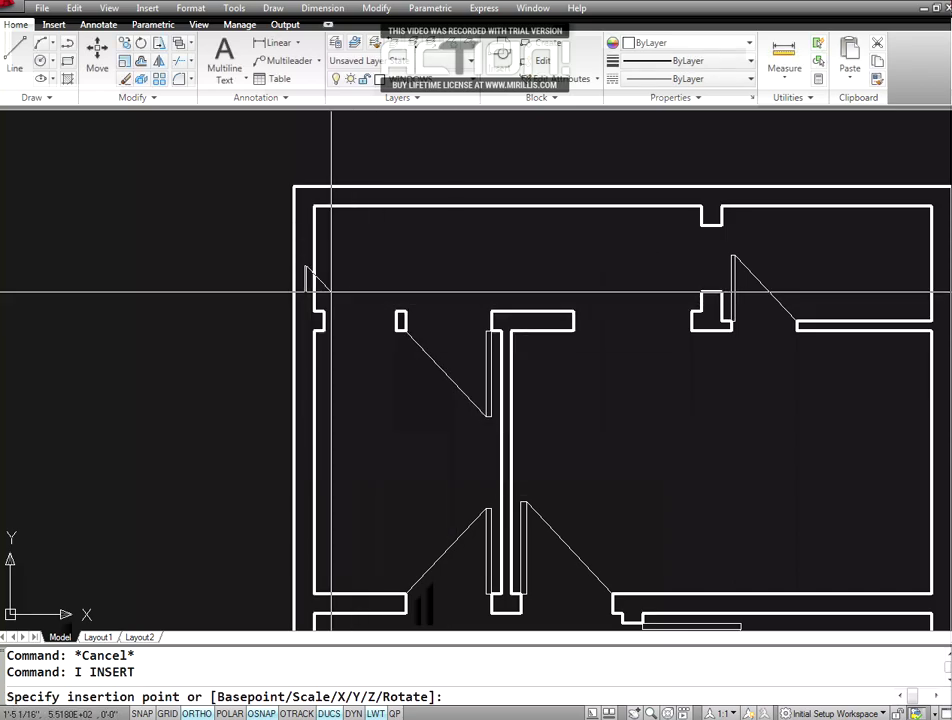
pyautogui.press('Escape')
# - Select the WINDOW 9 block for insertion with Uniform Scale turned off
pyautogui.write('I')
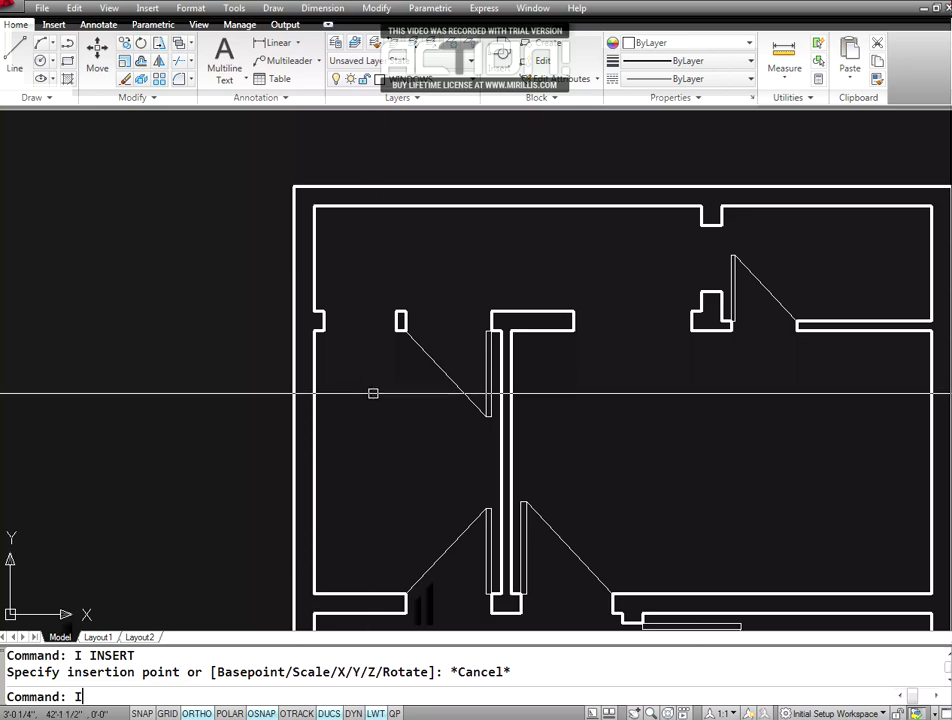
pyautogui.press('Return')
pyautogui.click(476, 264)
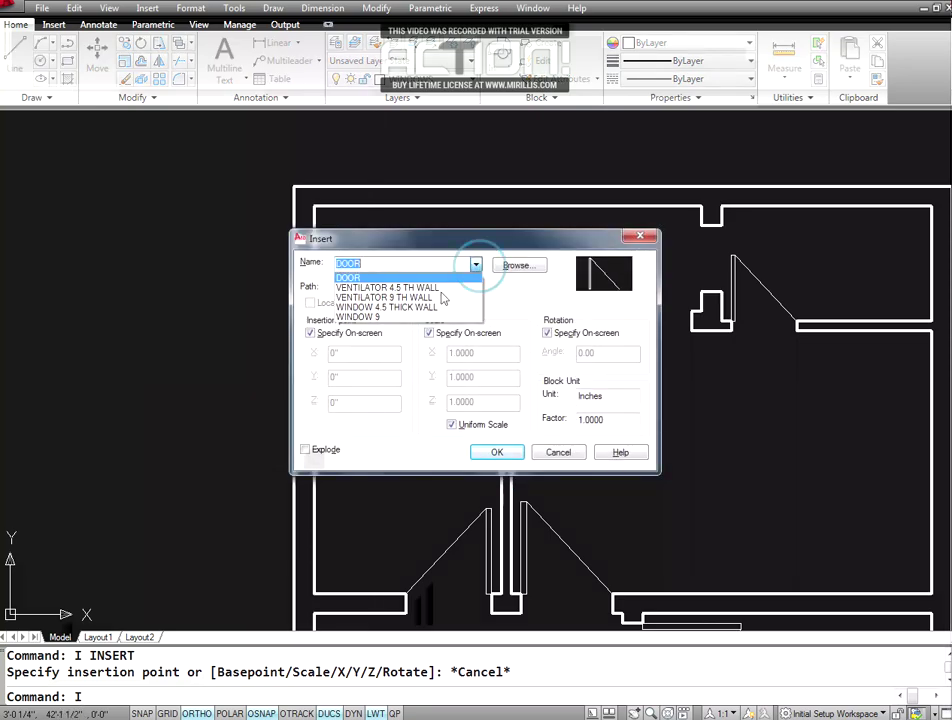
pyautogui.click(385, 318)
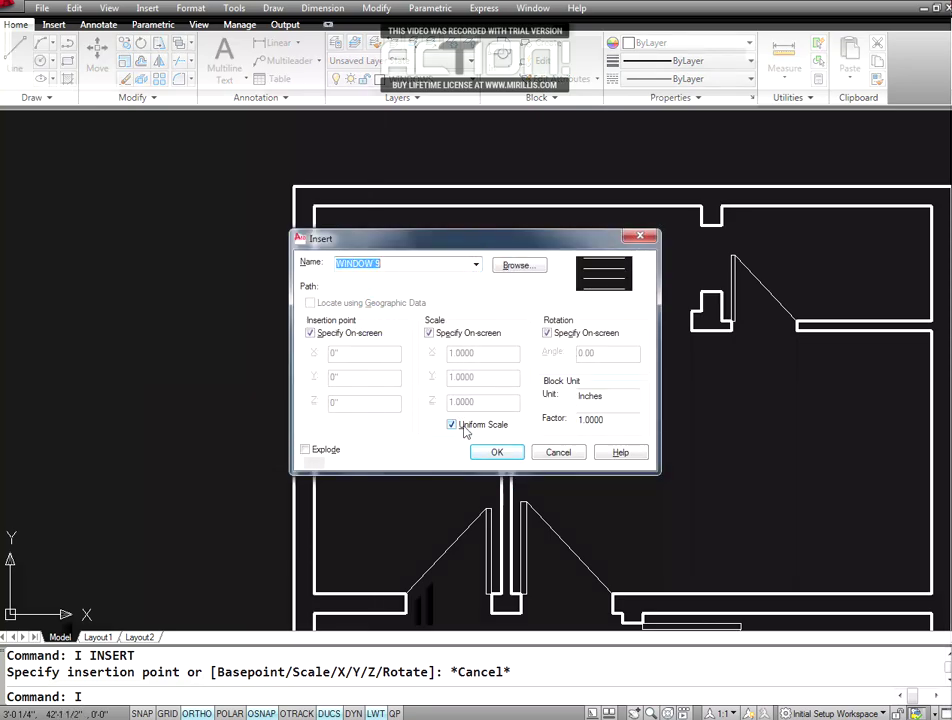
pyautogui.click(465, 428)
pyautogui.click(494, 452)
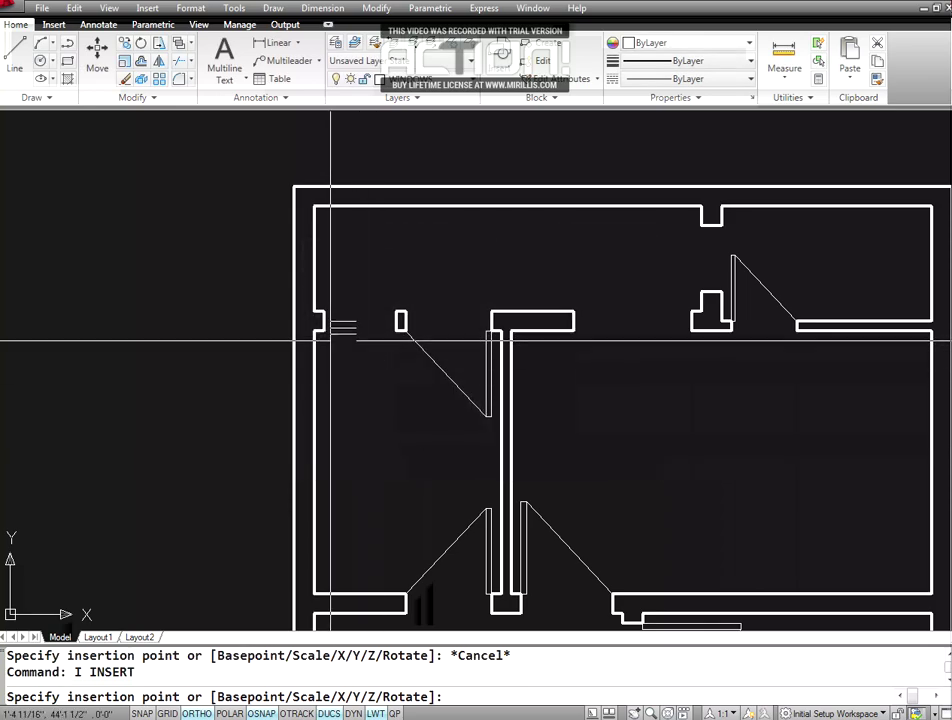
# - Place WINDOW 9 at the top-left opening corner, scaled 2.75 by 1, unrotated
pyautogui.click(322, 330)
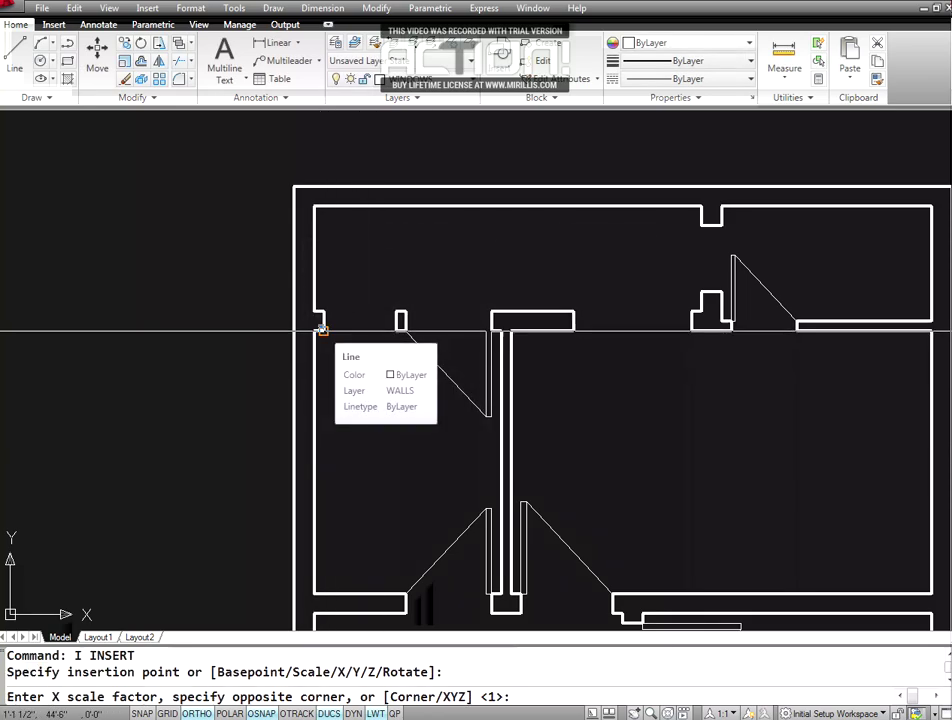
pyautogui.write('2.75')
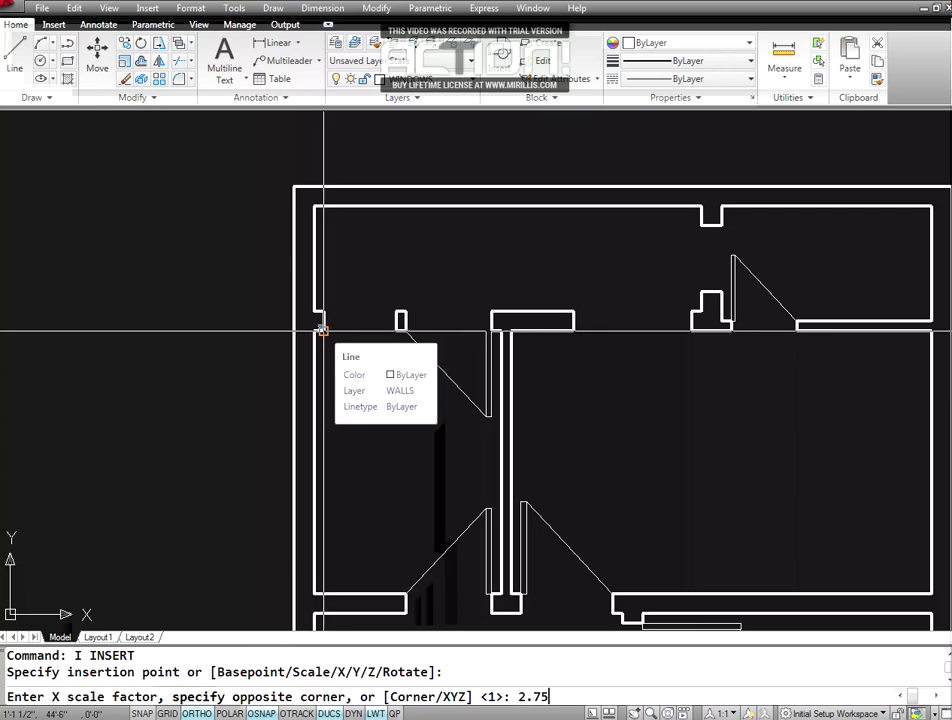
pyautogui.press('Return')
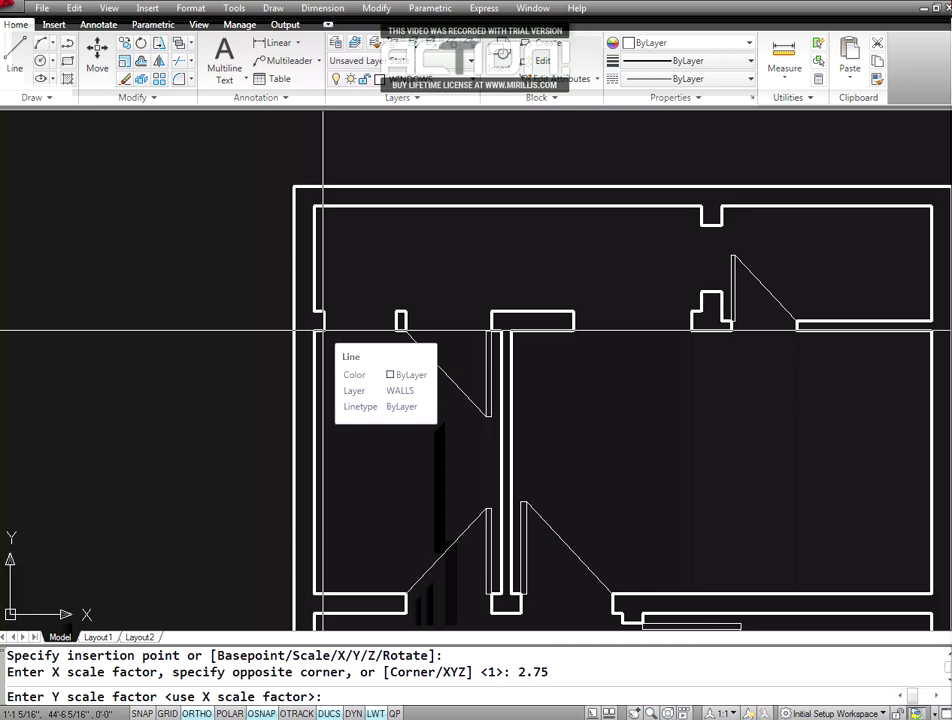
pyautogui.write('1')
pyautogui.press('Return')
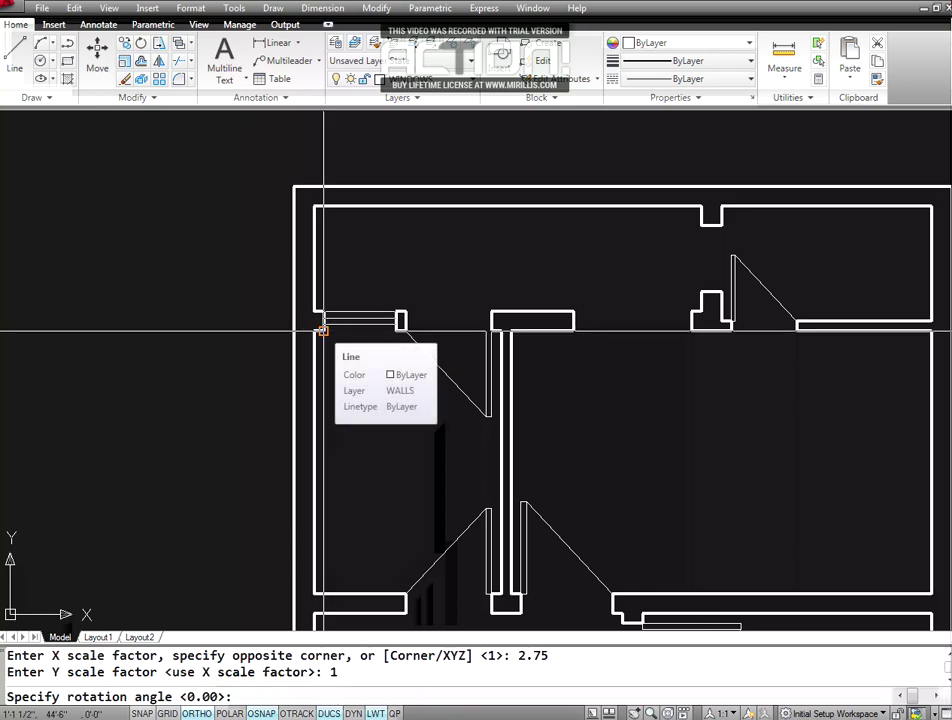
pyautogui.press('Return')
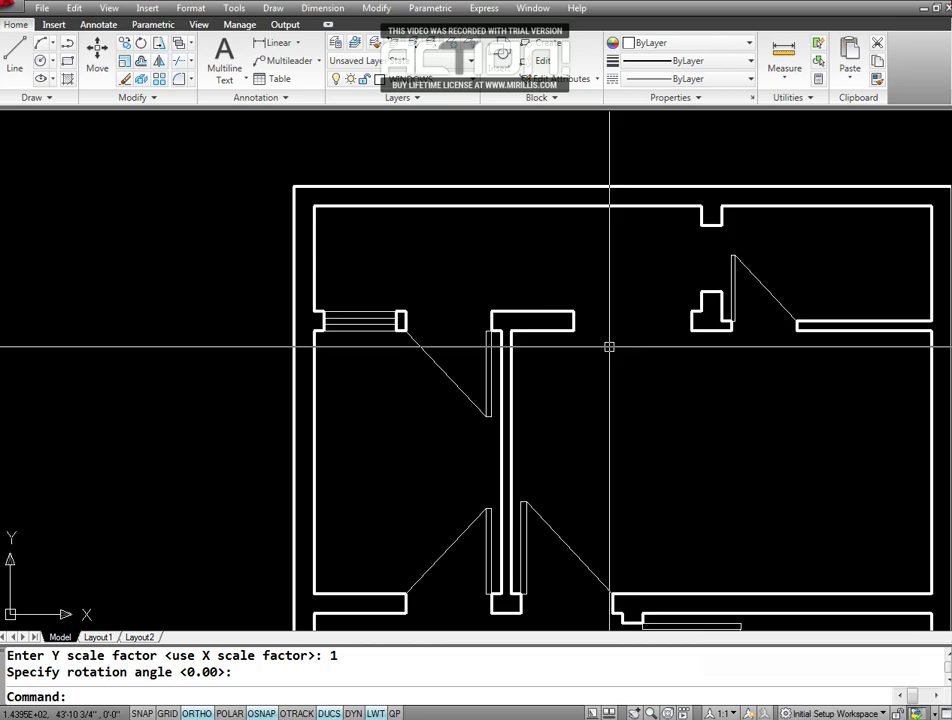
pyautogui.write('I')
pyautogui.press('Return')
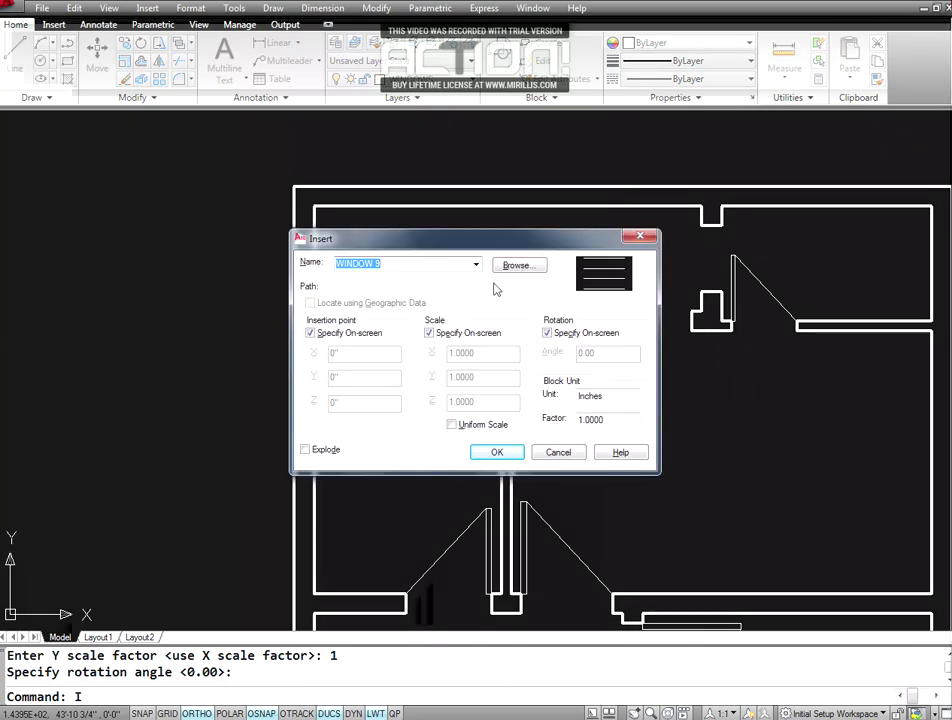
# - Begin inserting the window at the upper-middle opening corner, then cancel it
pyautogui.click(487, 457)
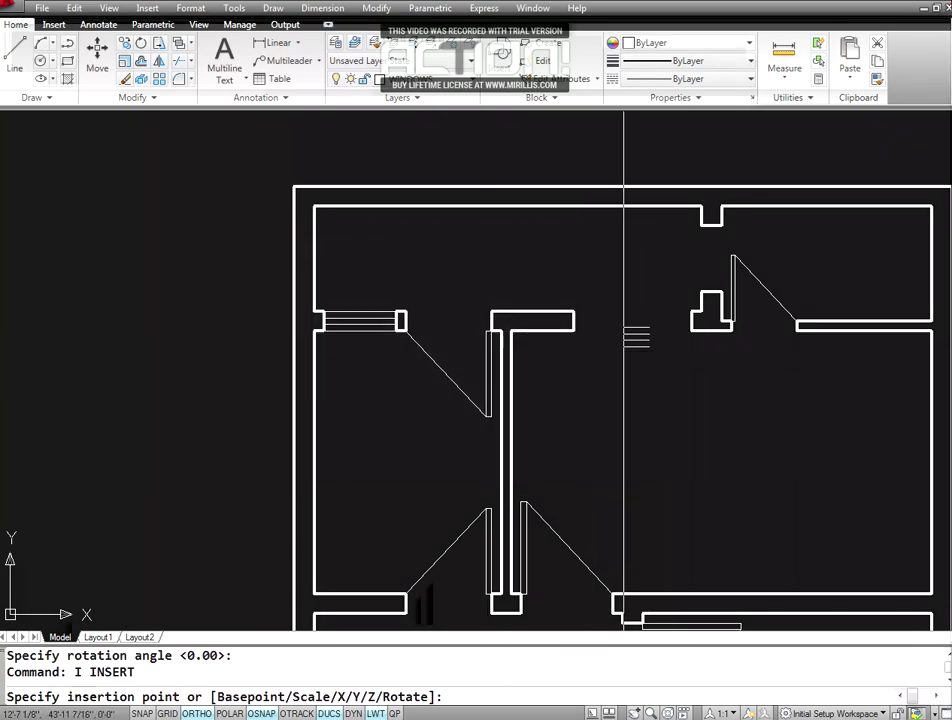
pyautogui.click(573, 329)
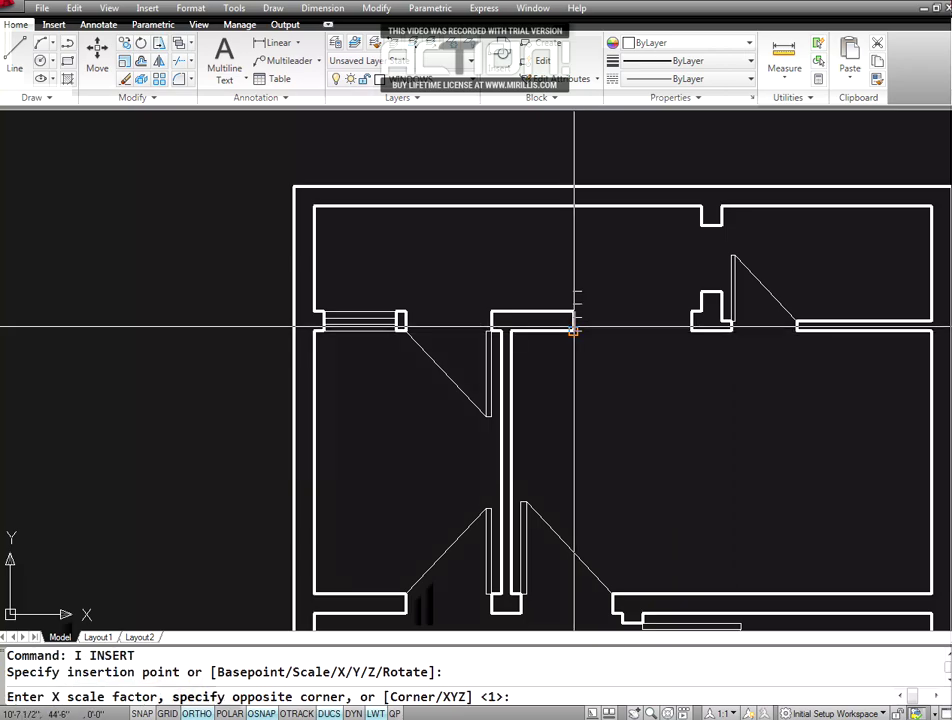
pyautogui.press('Escape')
pyautogui.write('D')
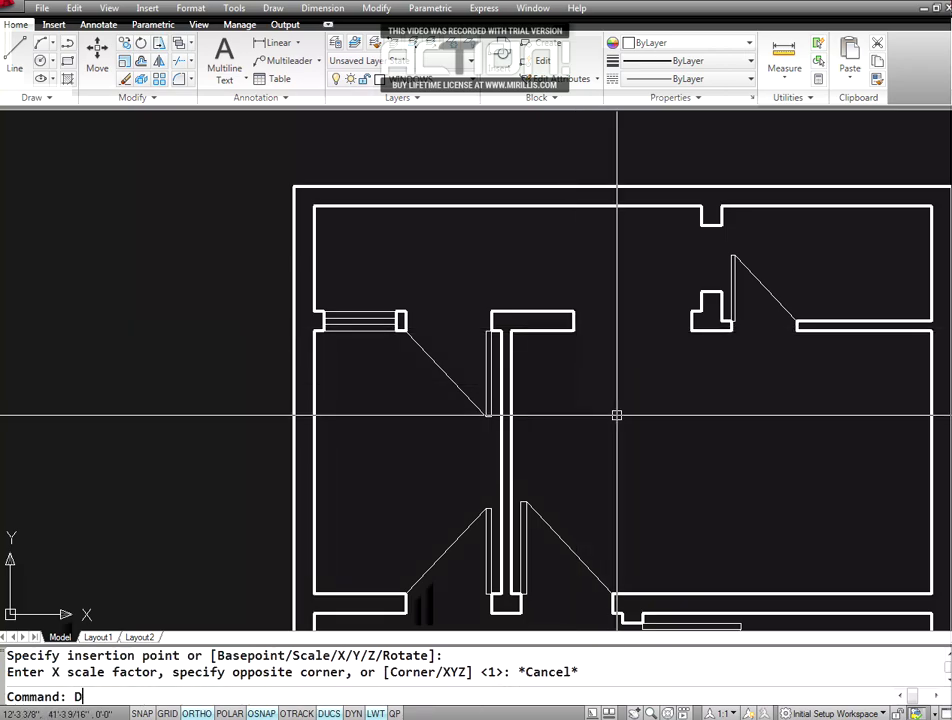
pyautogui.press('Escape')
# - Measure the upper-middle wall opening with DIST, reading 4'-6"
pyautogui.write('D')
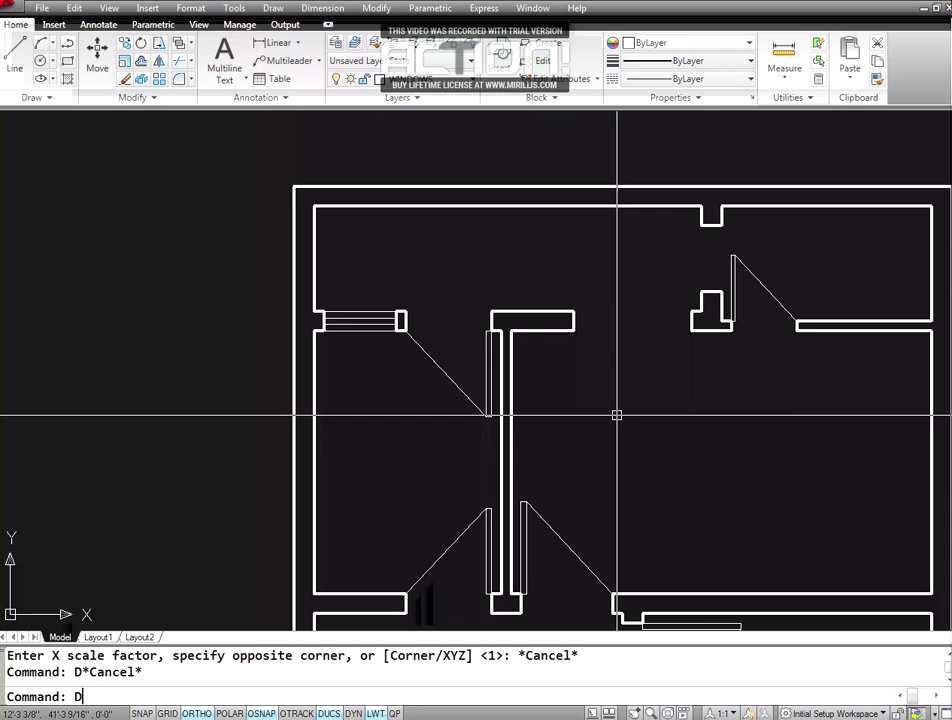
pyautogui.write('I')
pyautogui.press('Return')
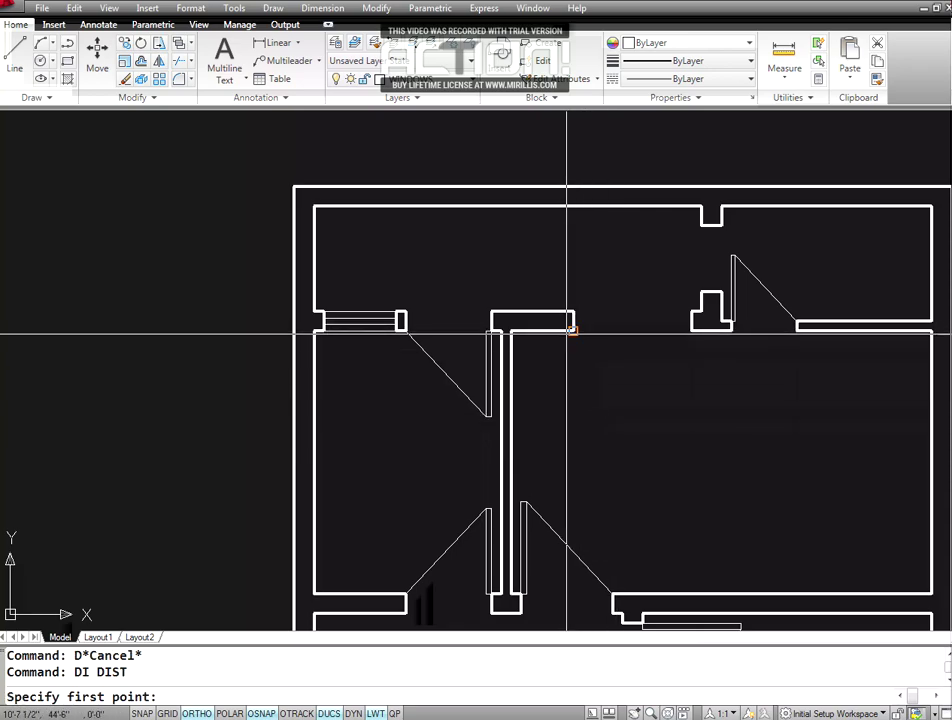
pyautogui.click(574, 329)
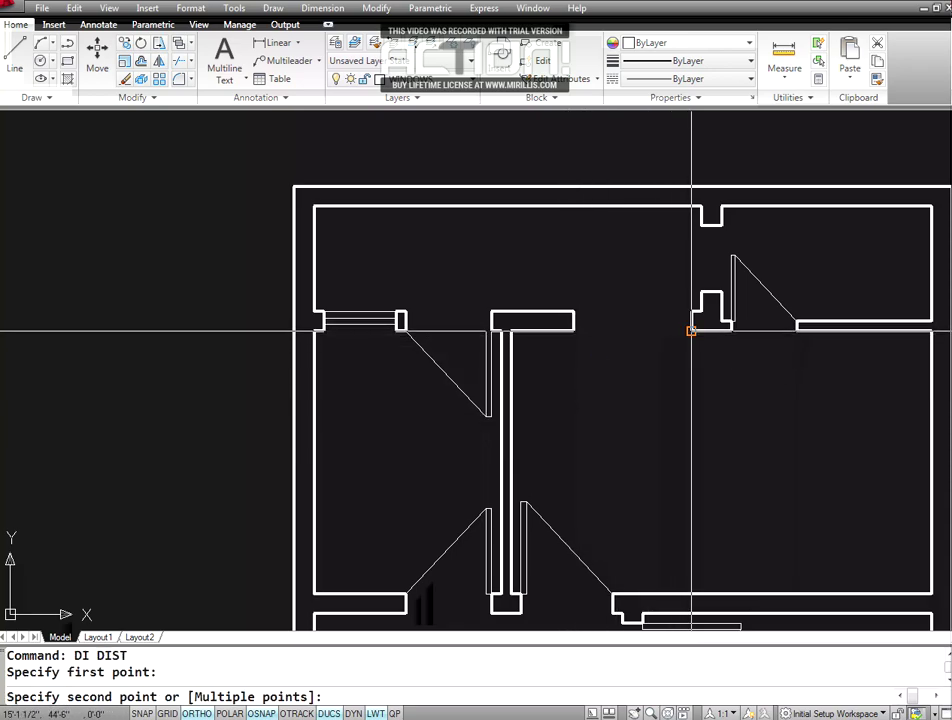
pyautogui.click(691, 329)
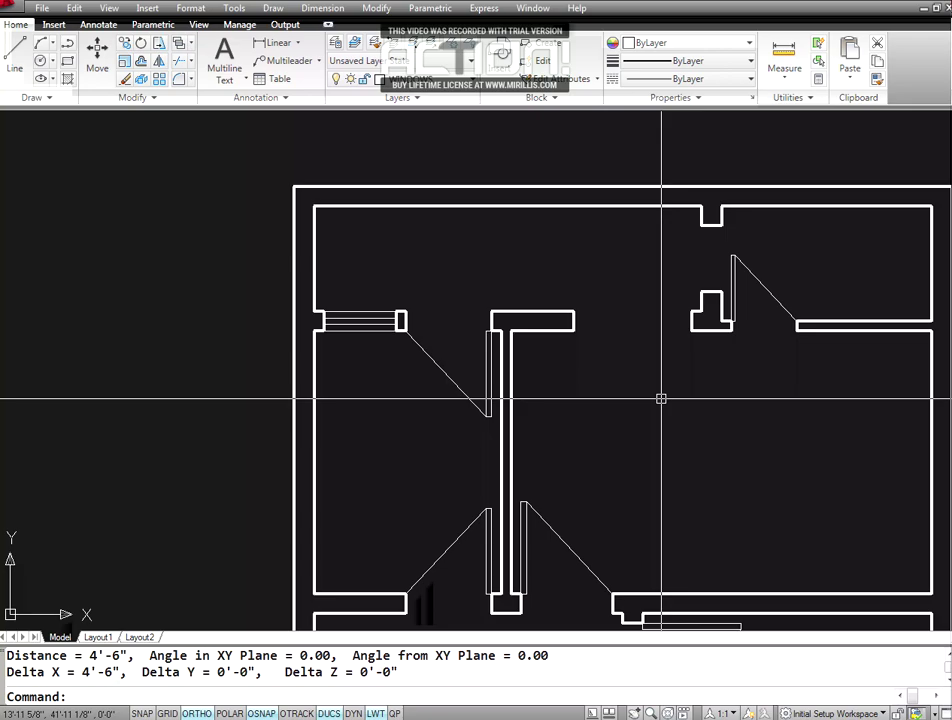
pyautogui.press('Escape')
pyautogui.press('Escape')
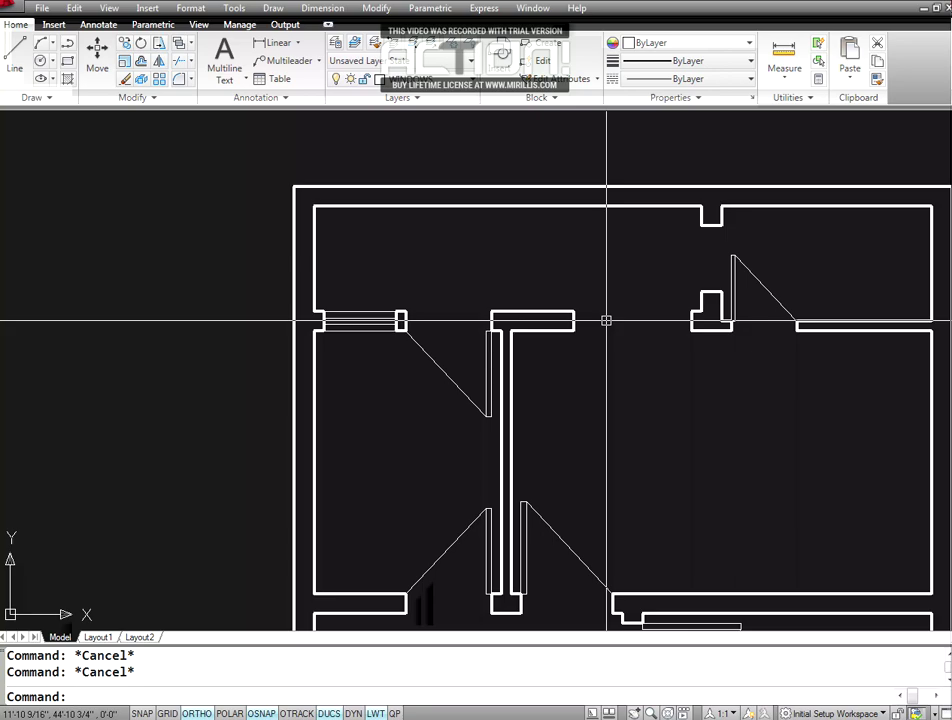
# - Insert the window at the opening corner scaled 4.5 by 1, cancelling at the rotation prompt
pyautogui.write('i')
pyautogui.press('Return')
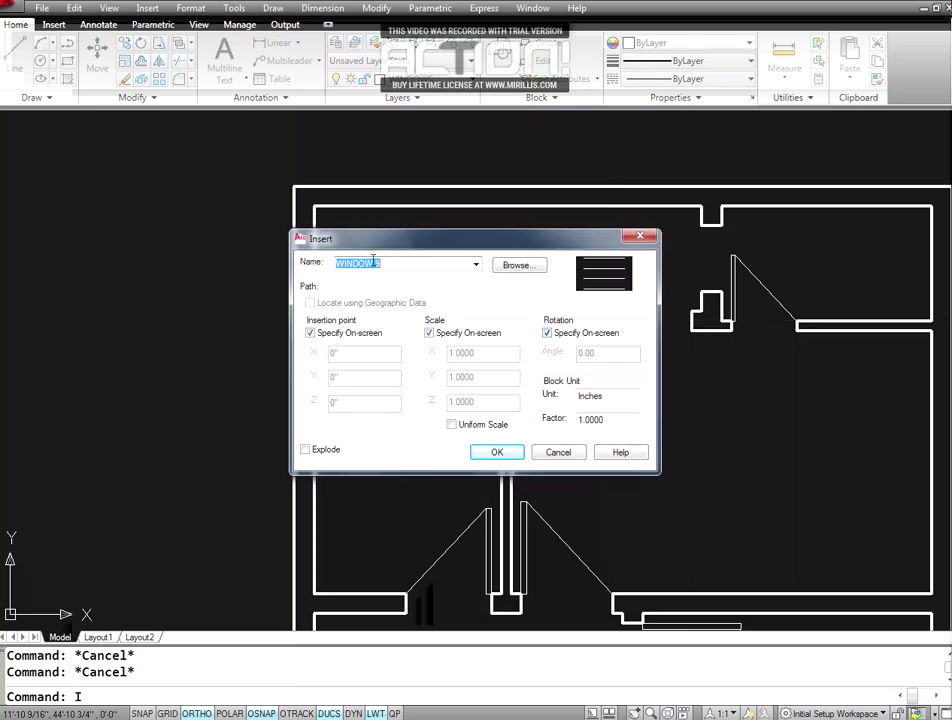
pyautogui.click(498, 453)
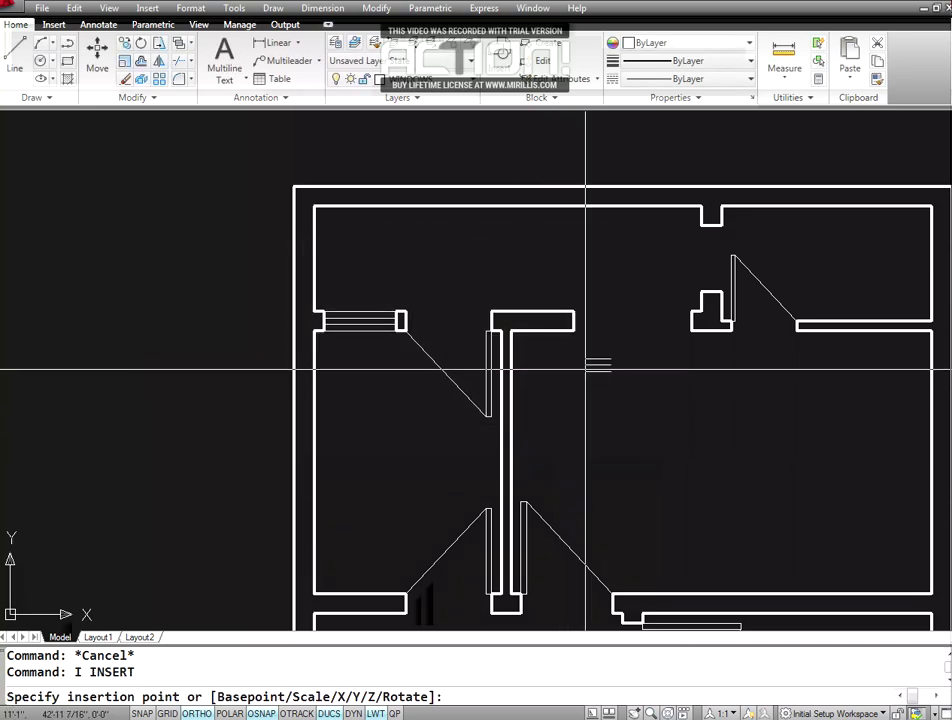
pyautogui.click(573, 330)
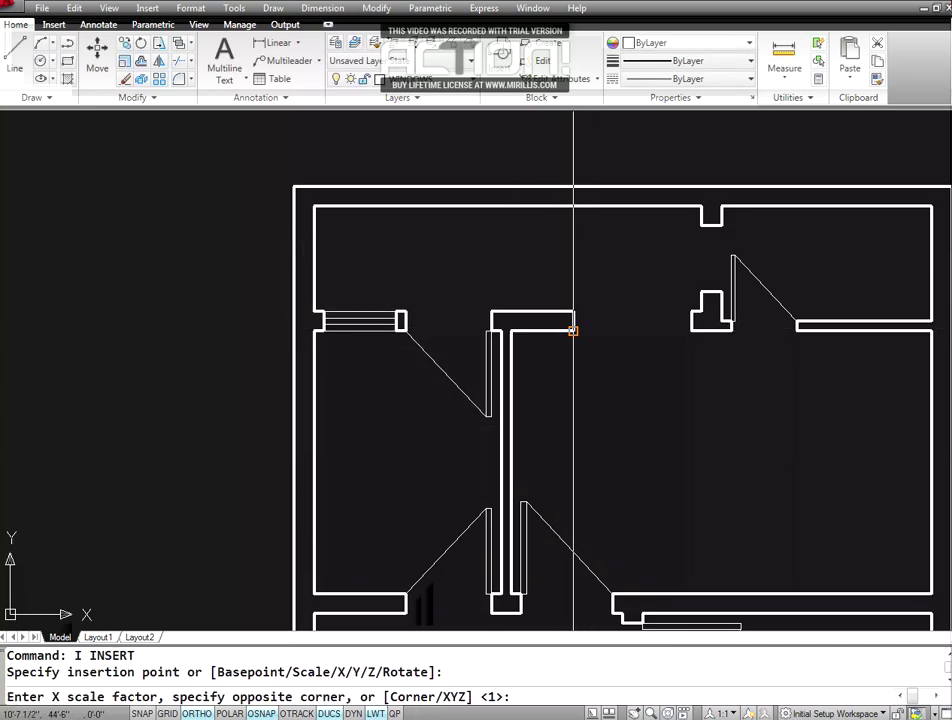
pyautogui.write('4.5')
pyautogui.press('Return')
pyautogui.write('1')
pyautogui.press('Return')
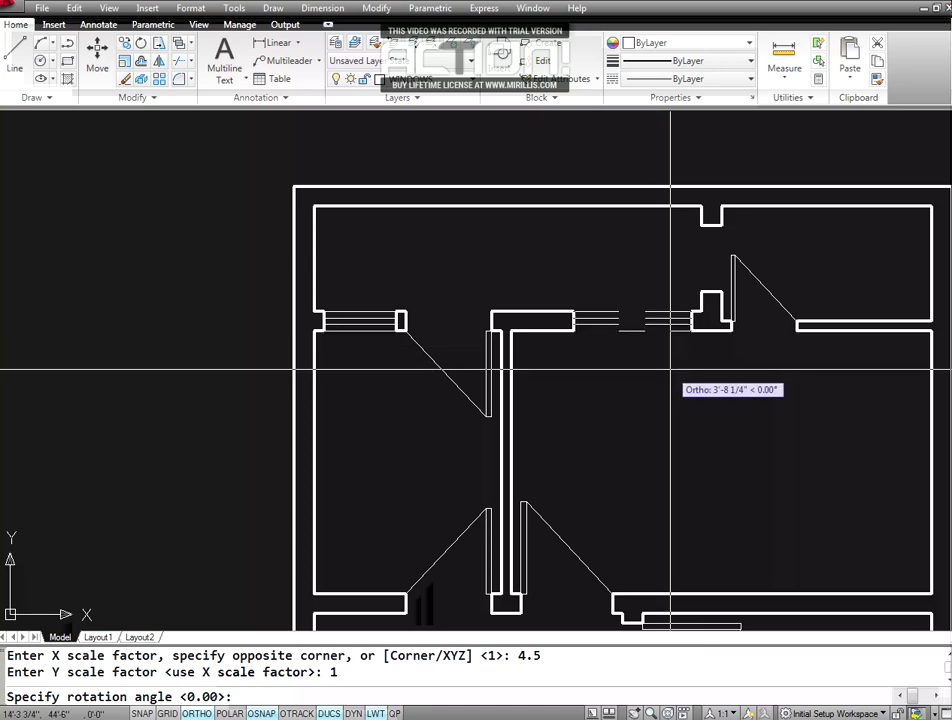
pyautogui.press('Escape')
pyautogui.press('Escape')
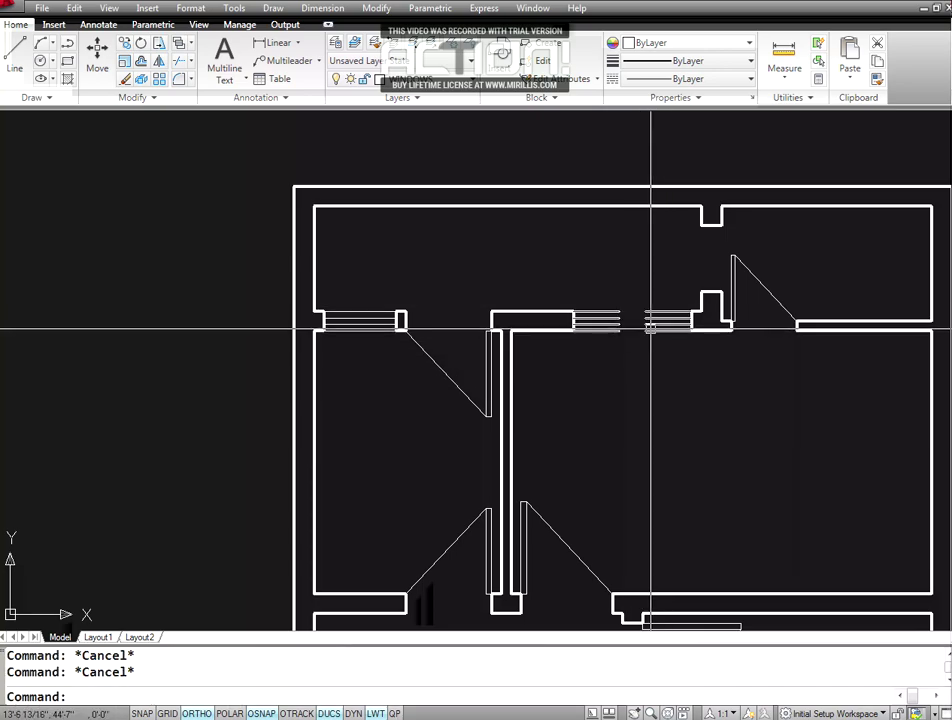
pyautogui.write('e')
pyautogui.press('Return')
# - Erase the misplaced window and reinsert WINDOW 9 at the corner, scaled 4.5 by 1, unrotated
pyautogui.click(648, 321)
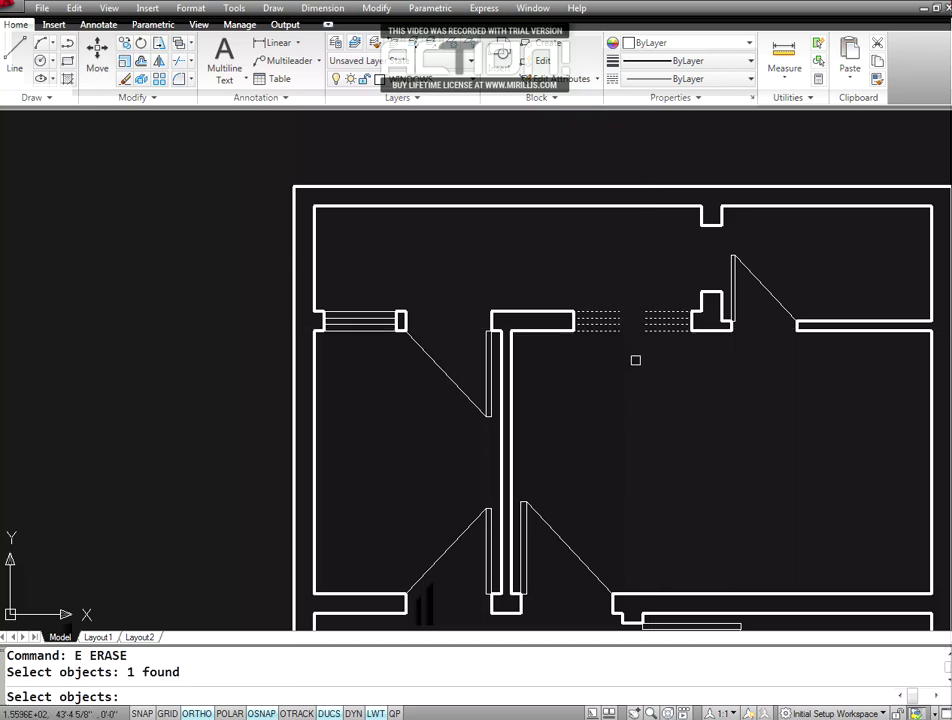
pyautogui.press('Return')
pyautogui.write('i')
pyautogui.press('Return')
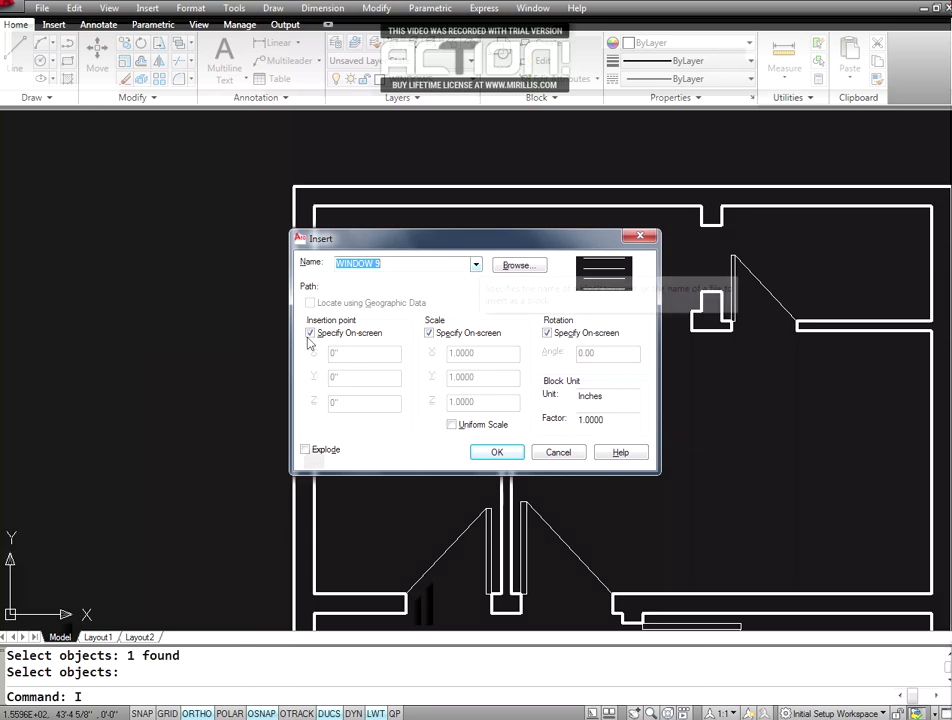
pyautogui.click(497, 453)
pyautogui.click(573, 328)
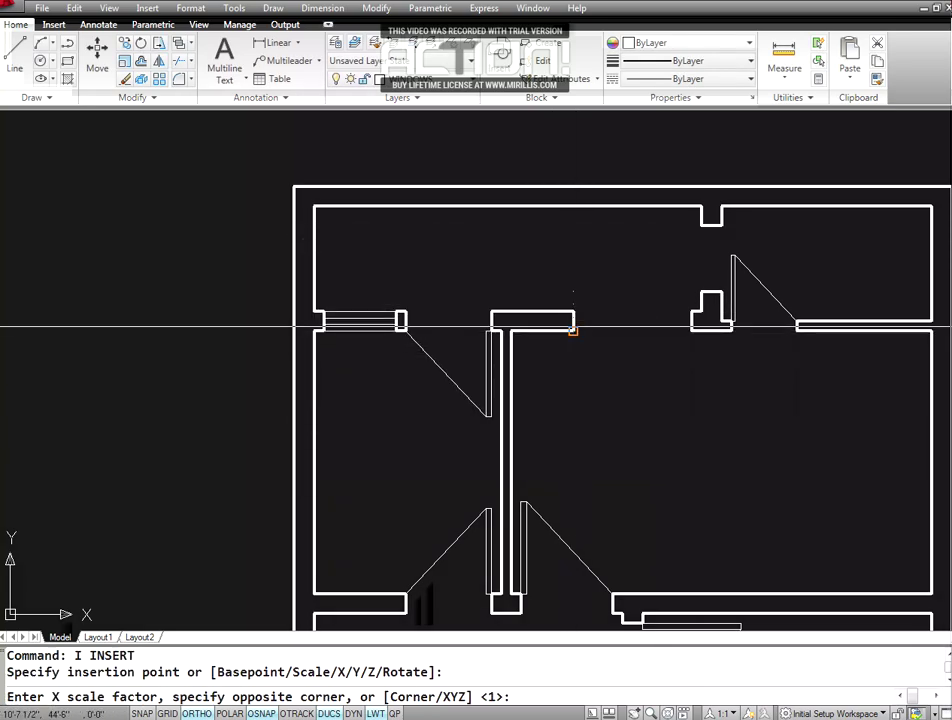
pyautogui.write('4.5')
pyautogui.press('Return')
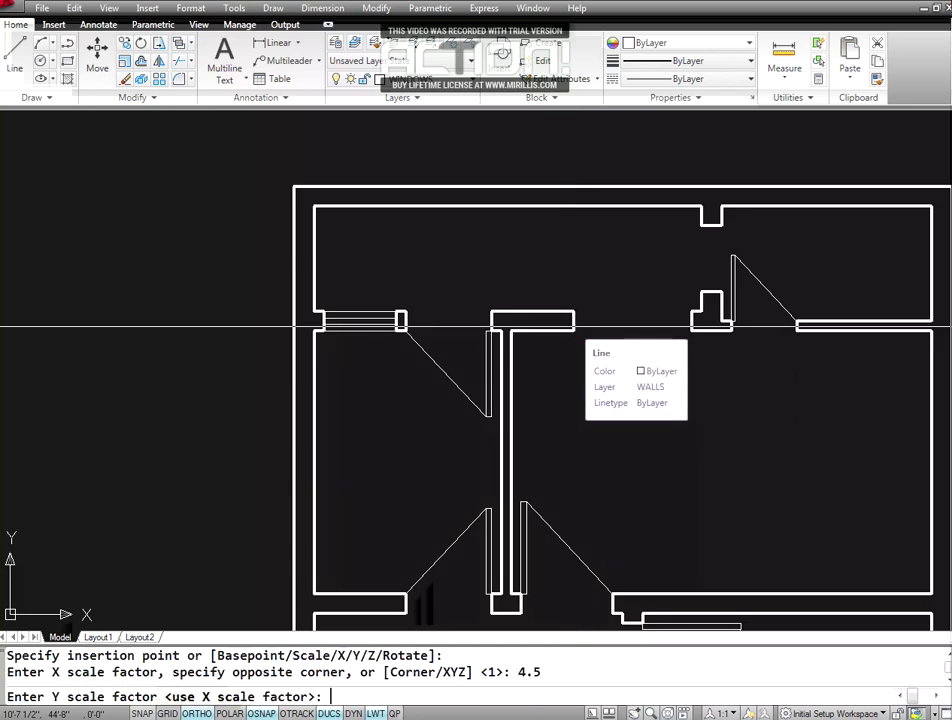
pyautogui.write('1')
pyautogui.press('Return')
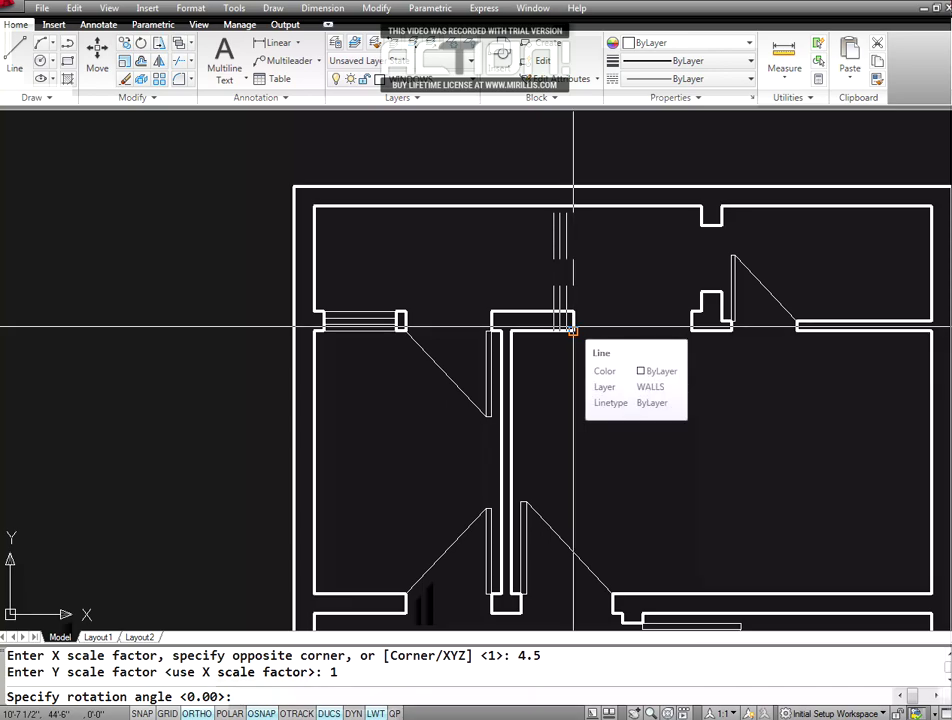
pyautogui.press('Return')
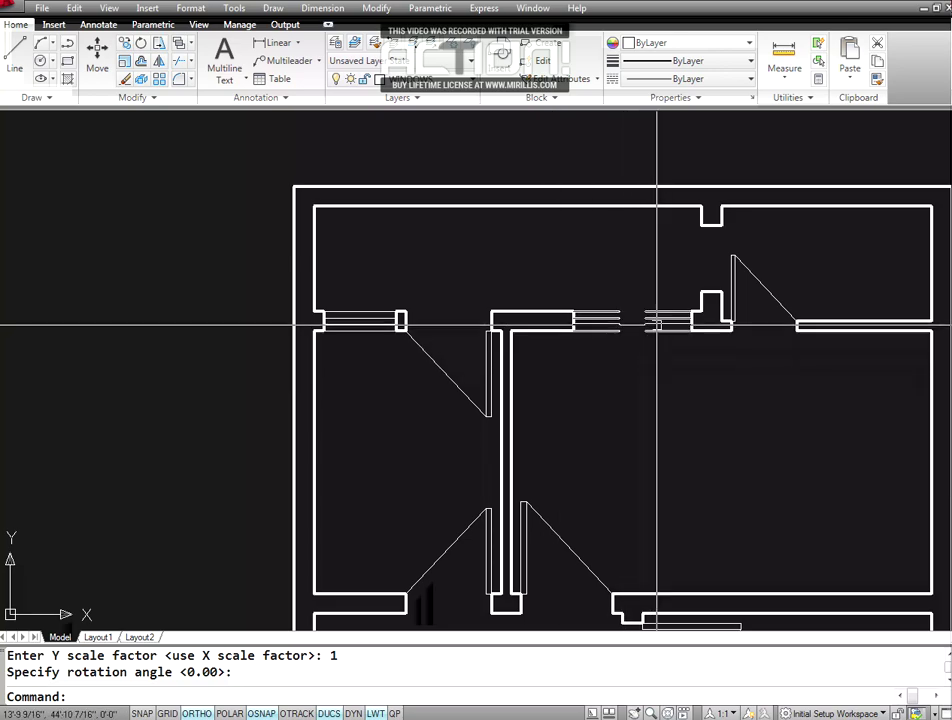
pyautogui.press('Escape')
pyautogui.press('Escape')
# - Pan down to the lower room's left-wall opening and bring up Insert with WINDOW 9
pyautogui.write('P')
pyautogui.press('Return')
pyautogui.moveTo(686, 440); pyautogui.dragTo(644, 227)
pyautogui.moveTo(585, 451); pyautogui.dragTo(538, 287)
pyautogui.moveTo(567, 402); pyautogui.dragTo(568, 248)
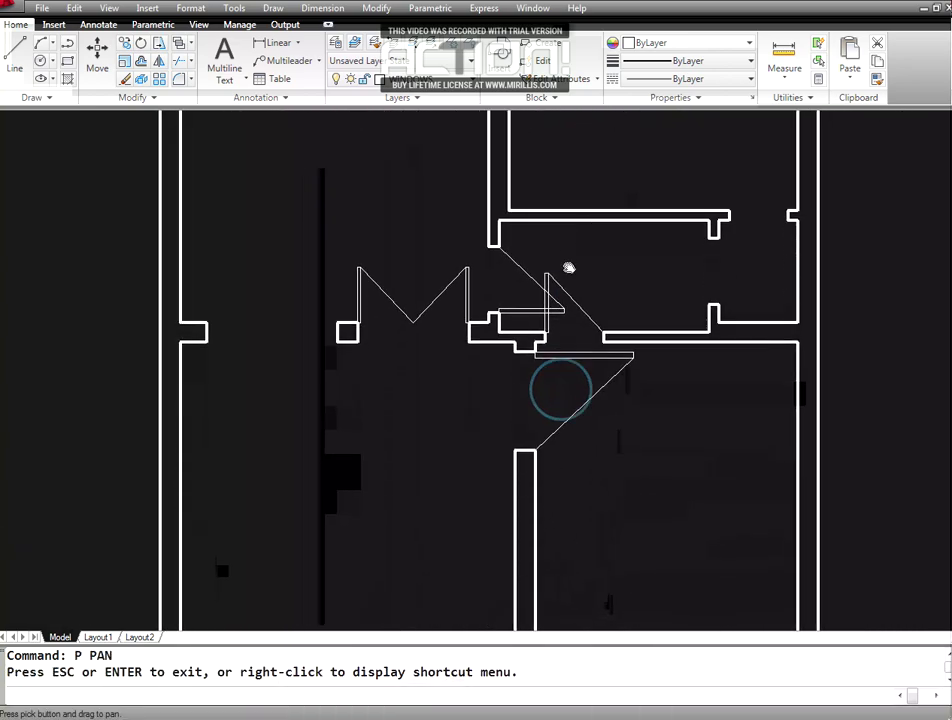
pyautogui.moveTo(258, 397); pyautogui.dragTo(408, 408)
pyautogui.moveTo(406, 361); pyautogui.dragTo(442, 385)
pyautogui.press('Escape')
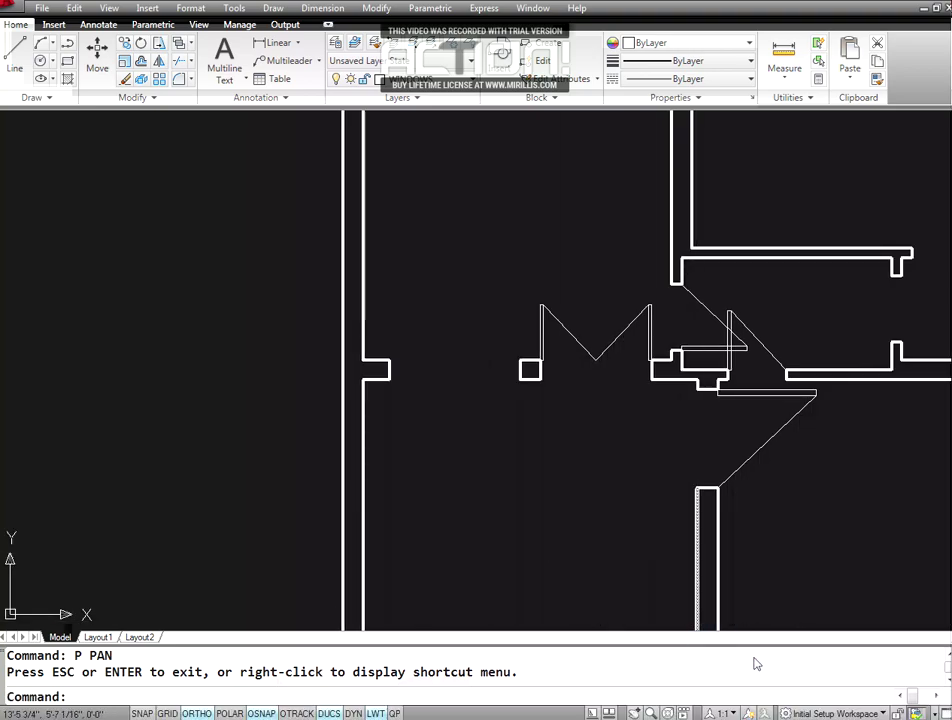
pyautogui.moveTo(381, 340); pyautogui.dragTo(524, 405)
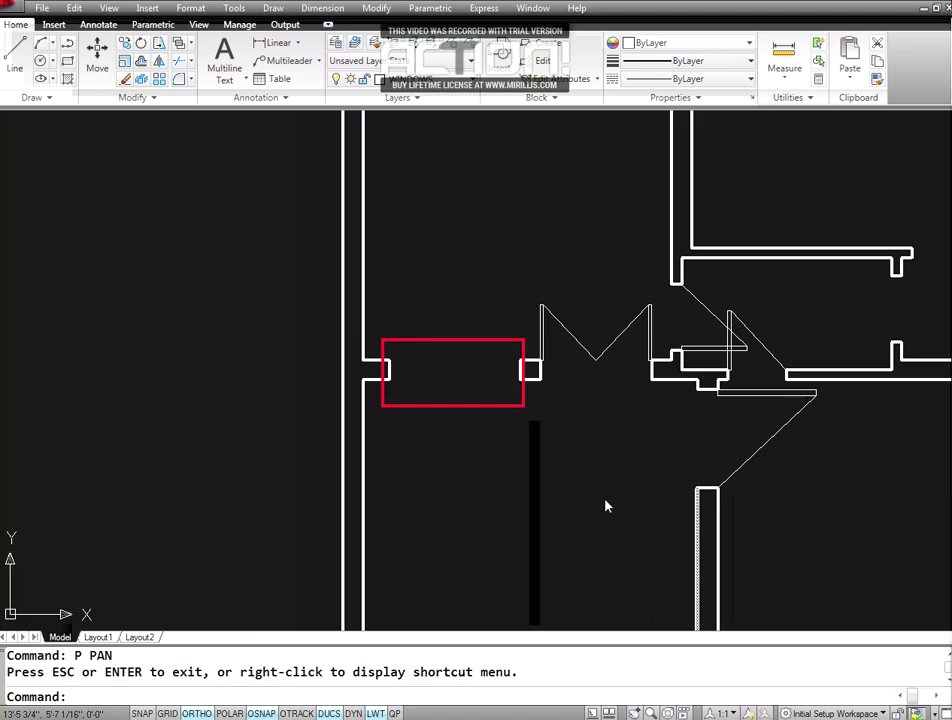
pyautogui.click(893, 648)
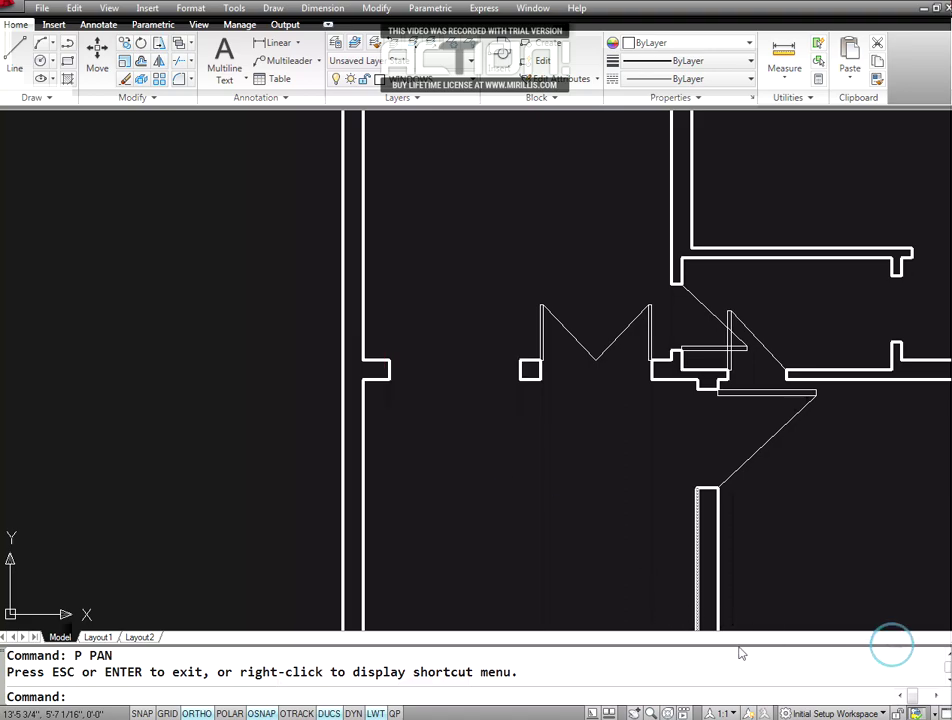
pyautogui.write('I')
pyautogui.press('Return')
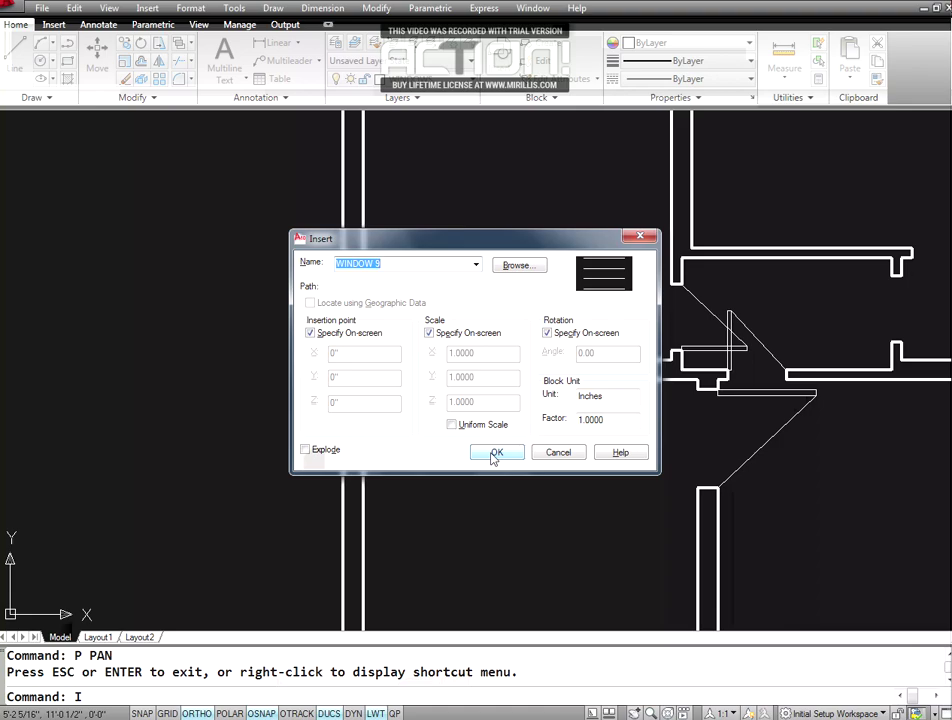
# - Place WINDOW 9 at the lower room's left opening corner, scaled 5 by 1, unrotated
pyautogui.click(492, 456)
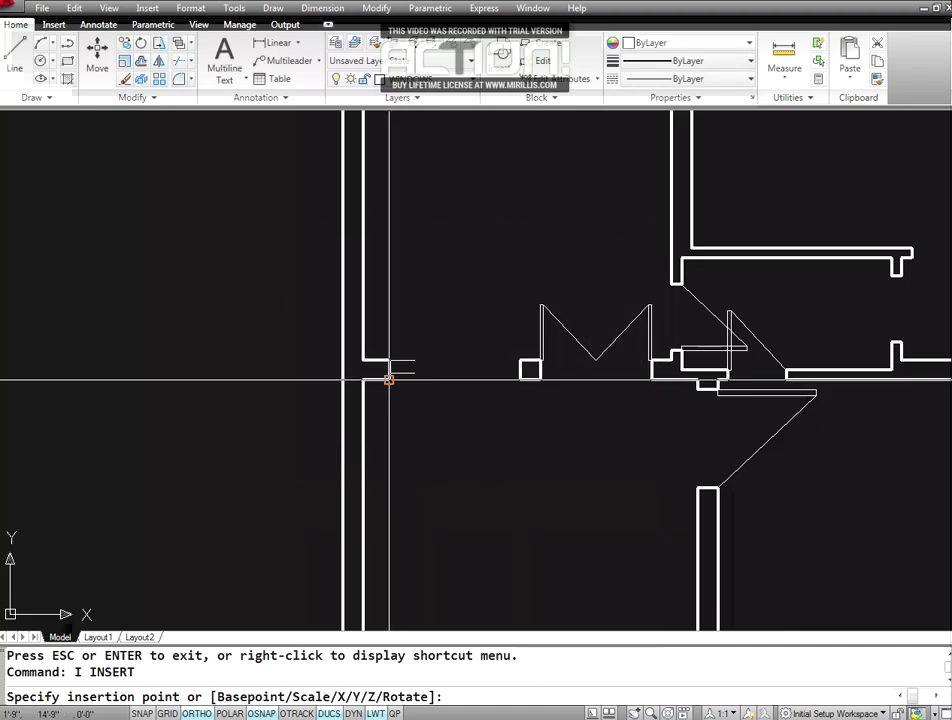
pyautogui.click(388, 378)
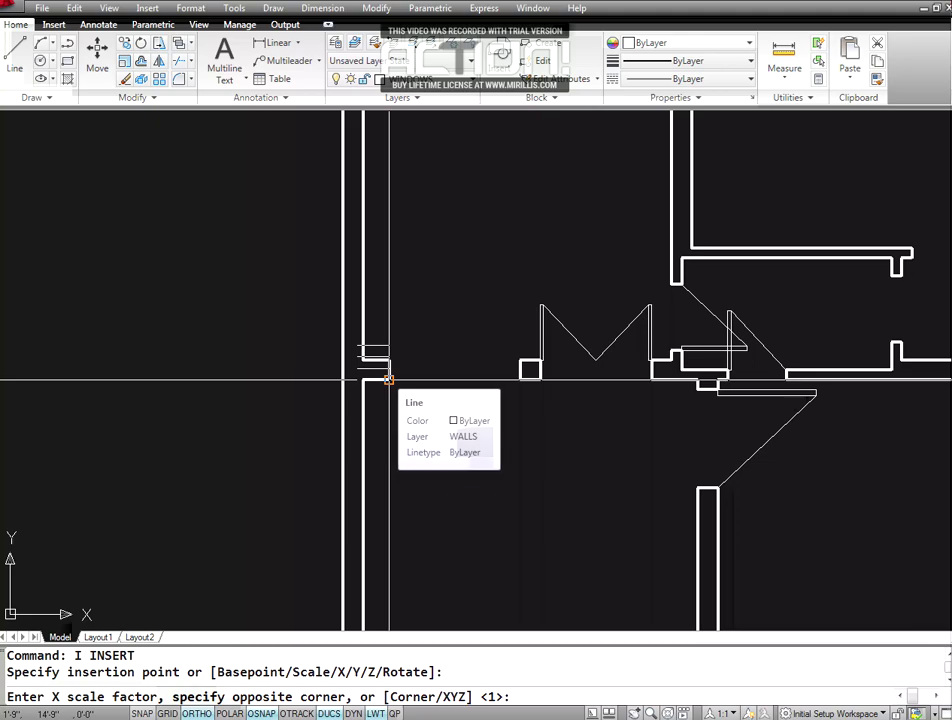
pyautogui.write('5')
pyautogui.press('Return')
pyautogui.write('1')
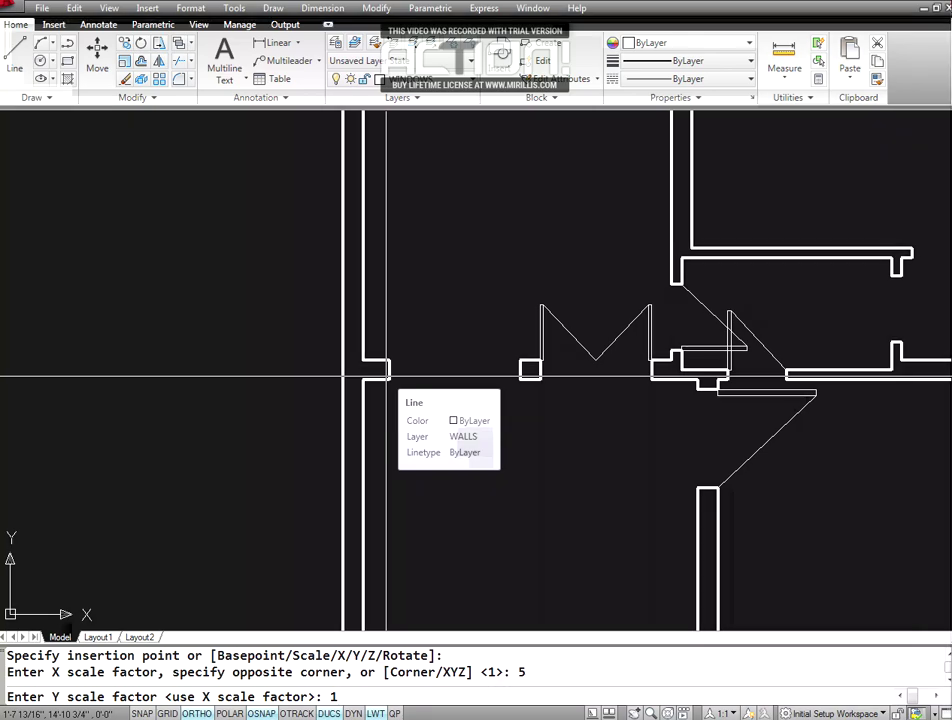
pyautogui.press('Return')
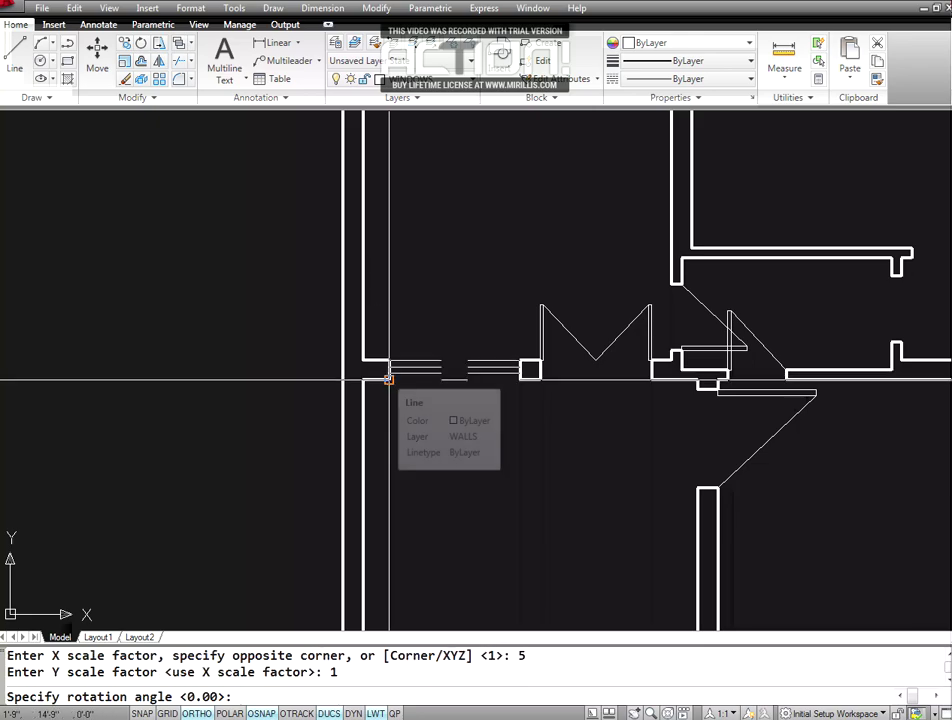
pyautogui.press('Return')
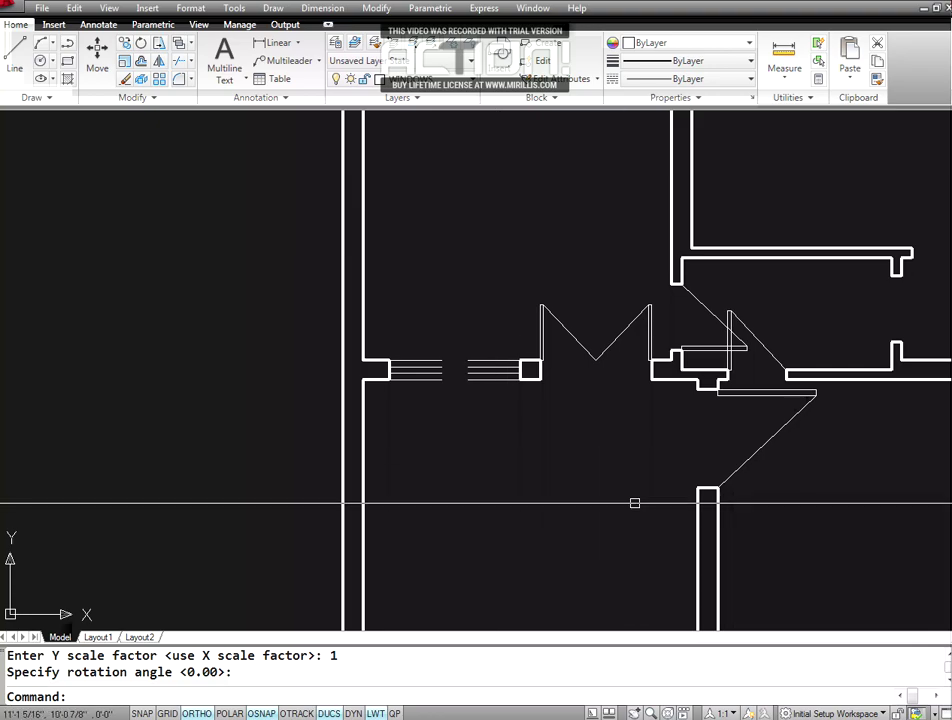
pyautogui.write('p')
pyautogui.press('Return')
pyautogui.moveTo(744, 489); pyautogui.dragTo(574, 344)
# - Measure the lower room's bottom wall opening, reading 5'-0"
pyautogui.press('Escape')
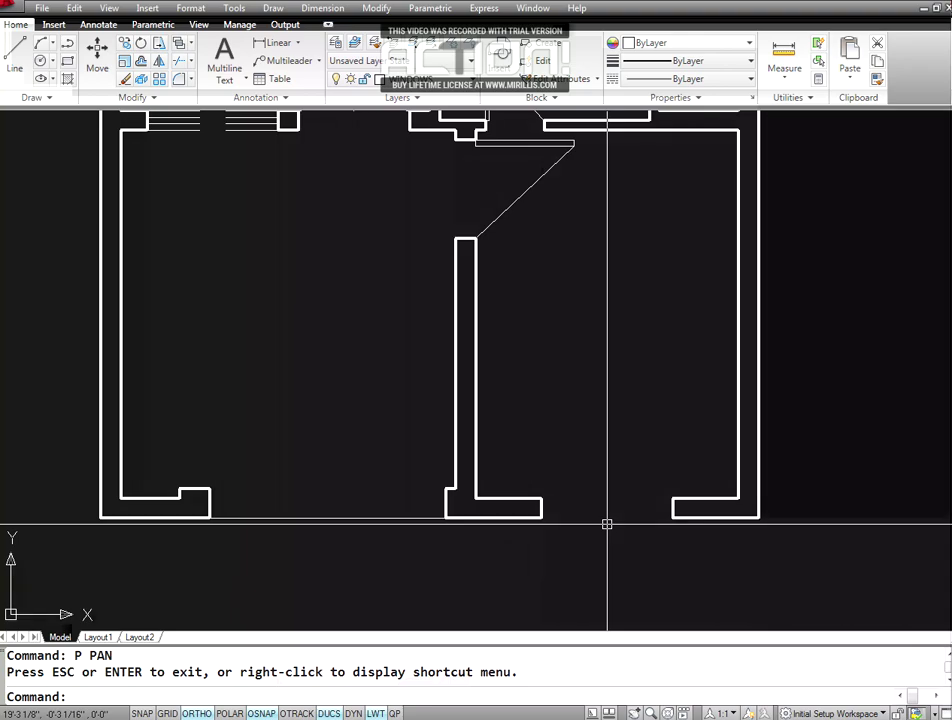
pyautogui.write('i')
pyautogui.press('Return')
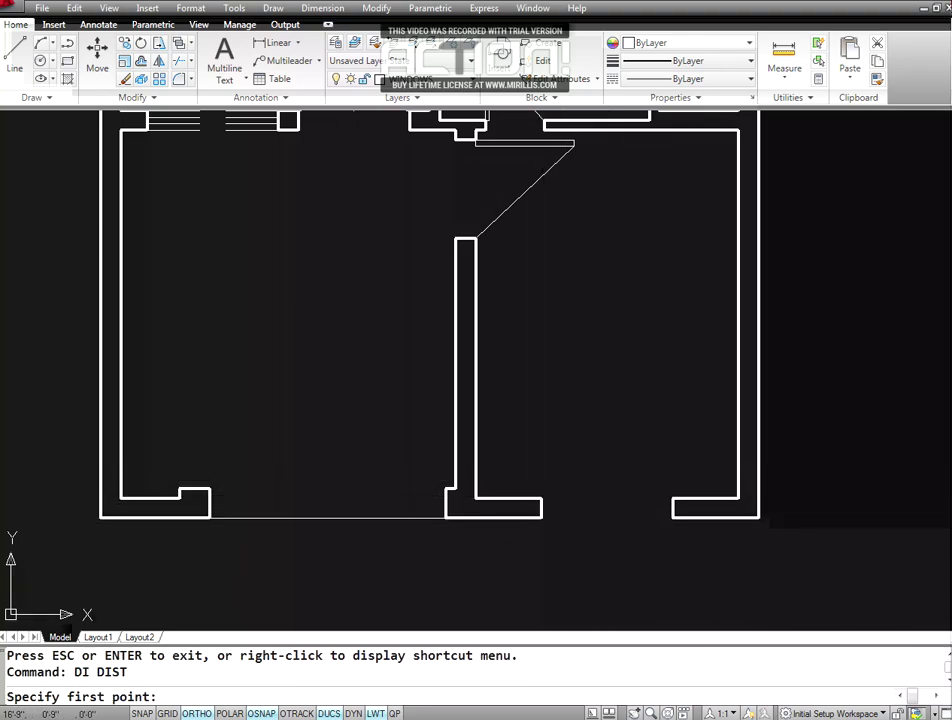
pyautogui.click(541, 498)
pyautogui.click(672, 497)
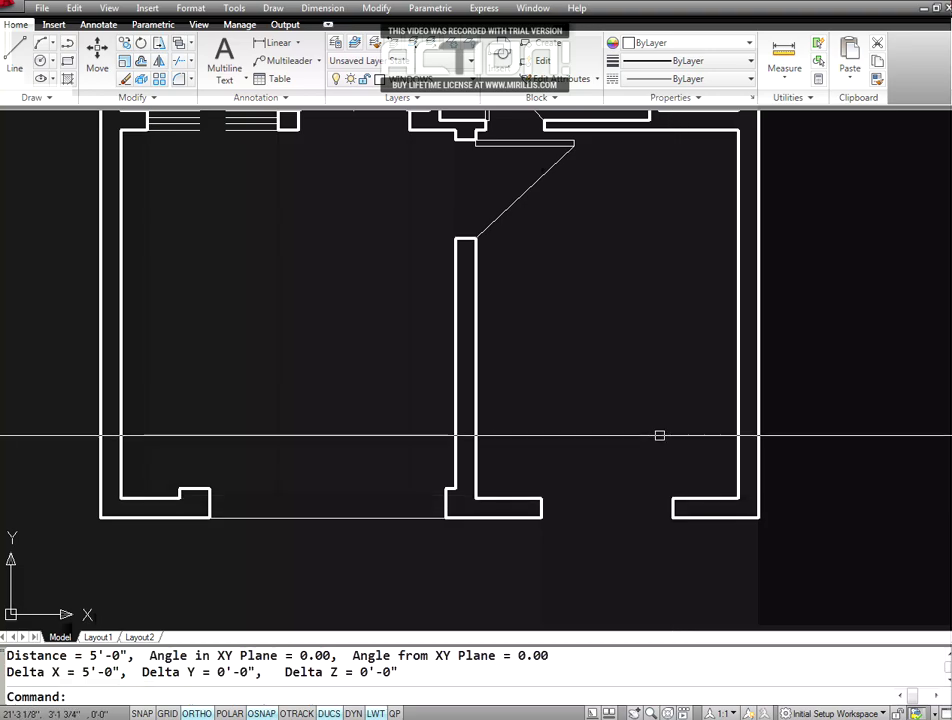
pyautogui.press('Escape')
pyautogui.press('Escape')
# - Pan back to the new window and briefly check the Modify menu
pyautogui.write('p')
pyautogui.press('Return')
pyautogui.moveTo(329, 308); pyautogui.dragTo(584, 471)
pyautogui.press('Escape')
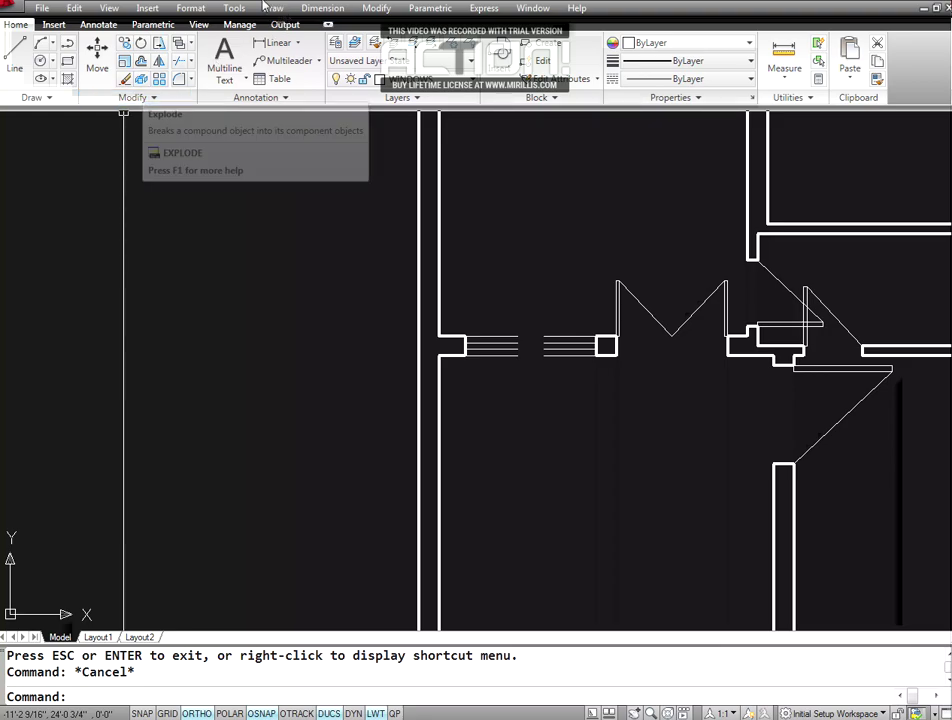
pyautogui.click(376, 8)
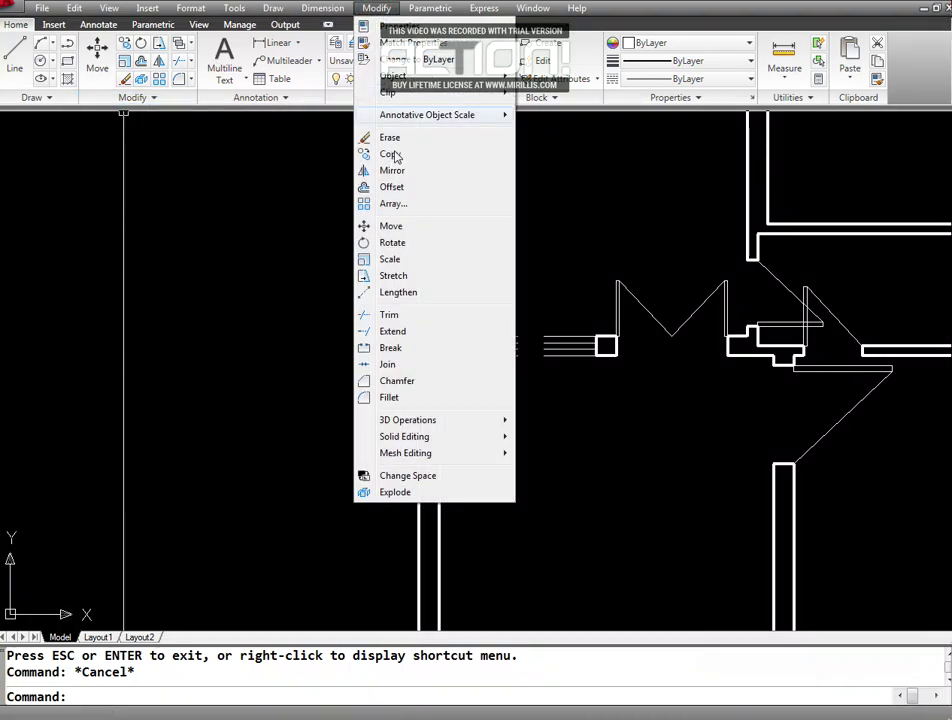
pyautogui.press('Escape')
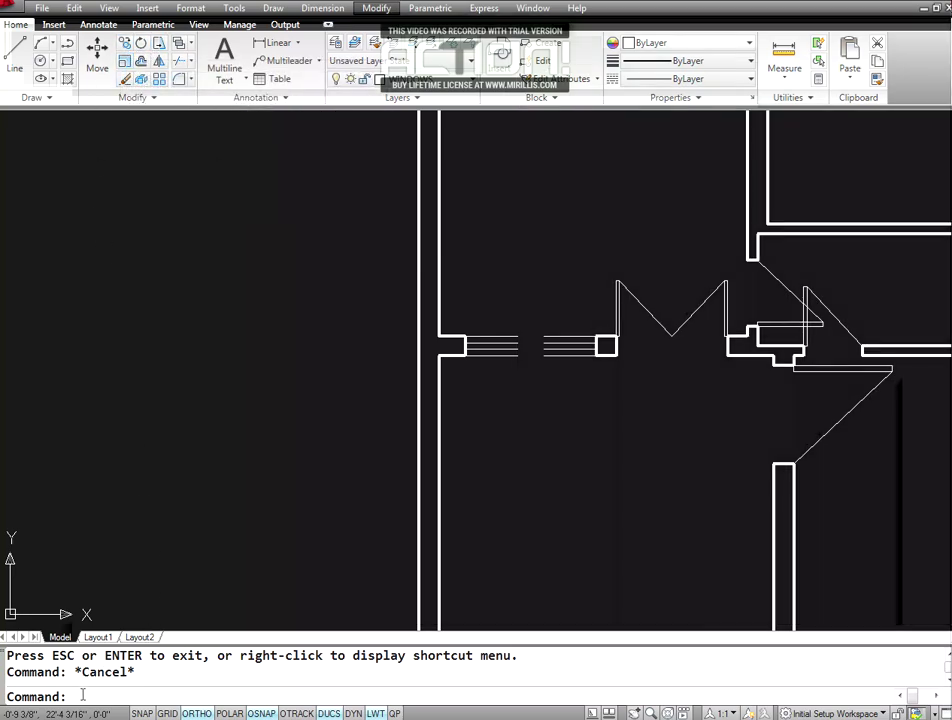
# - Copy the new window block from its wall-corner base point, with ortho off
pyautogui.write('CO')
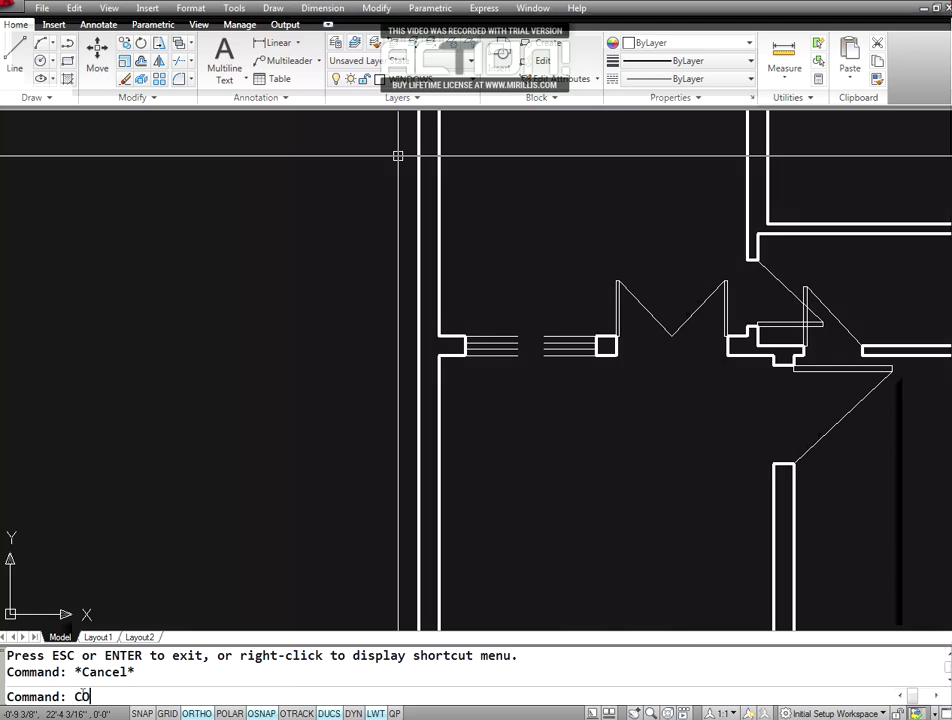
pyautogui.press('Return')
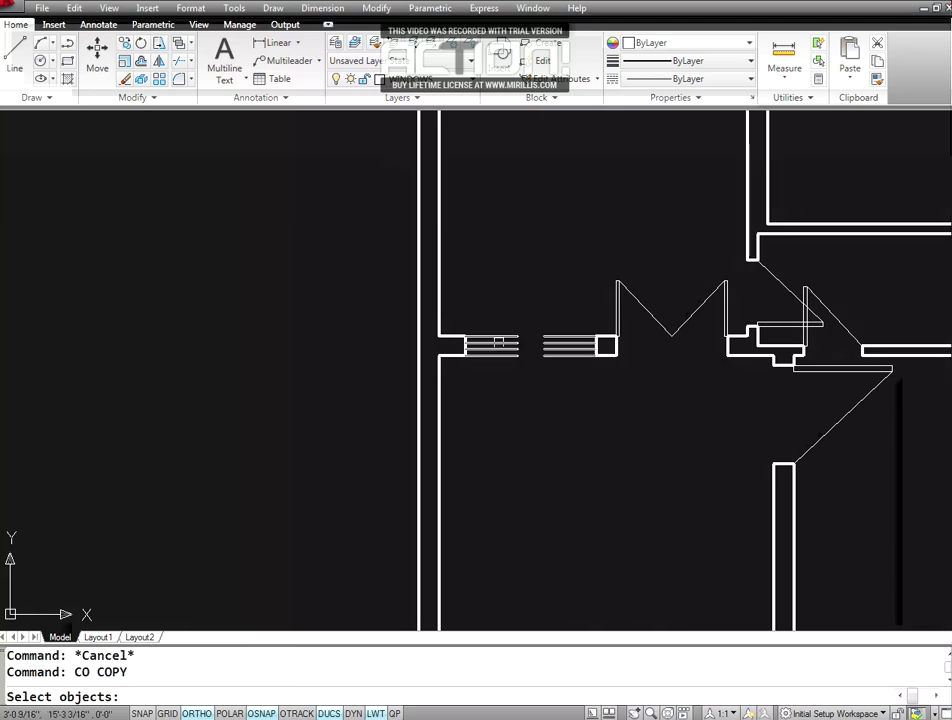
pyautogui.click(495, 345)
pyautogui.press('Return')
pyautogui.click(464, 355)
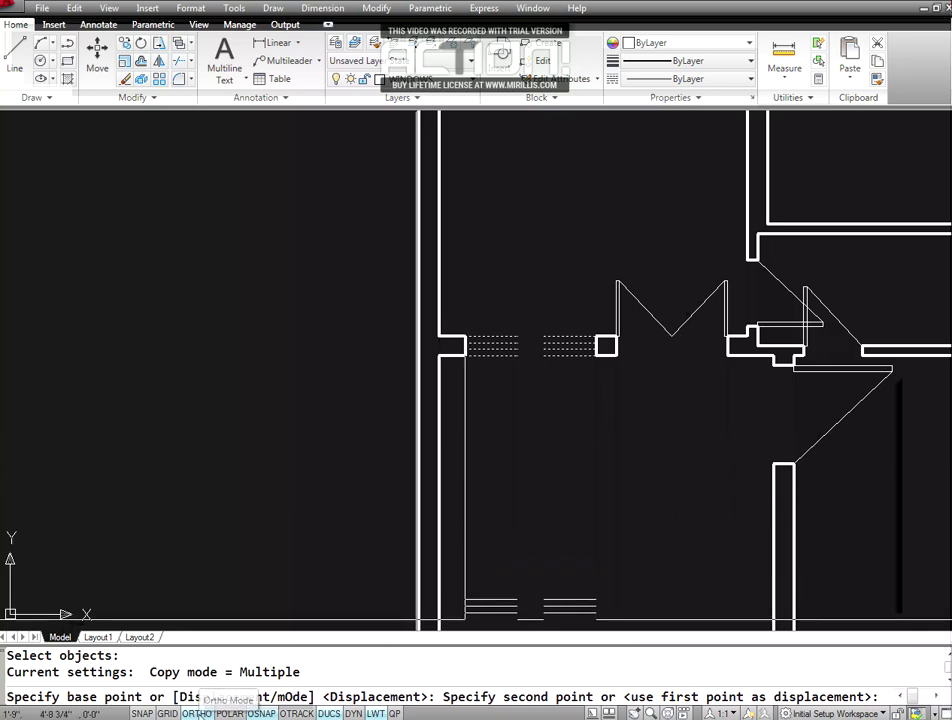
pyautogui.click(198, 713)
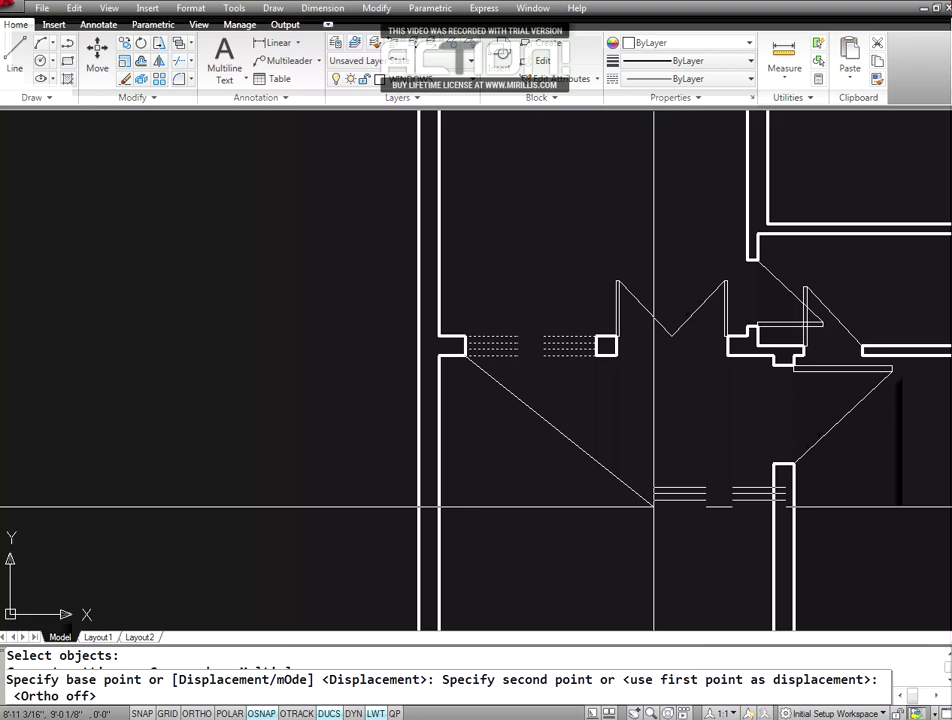
# - Pan transparently to the lower front wall and place the copy at the opening corner
pyautogui.write("'")
pyautogui.write('P')
pyautogui.press('Return')
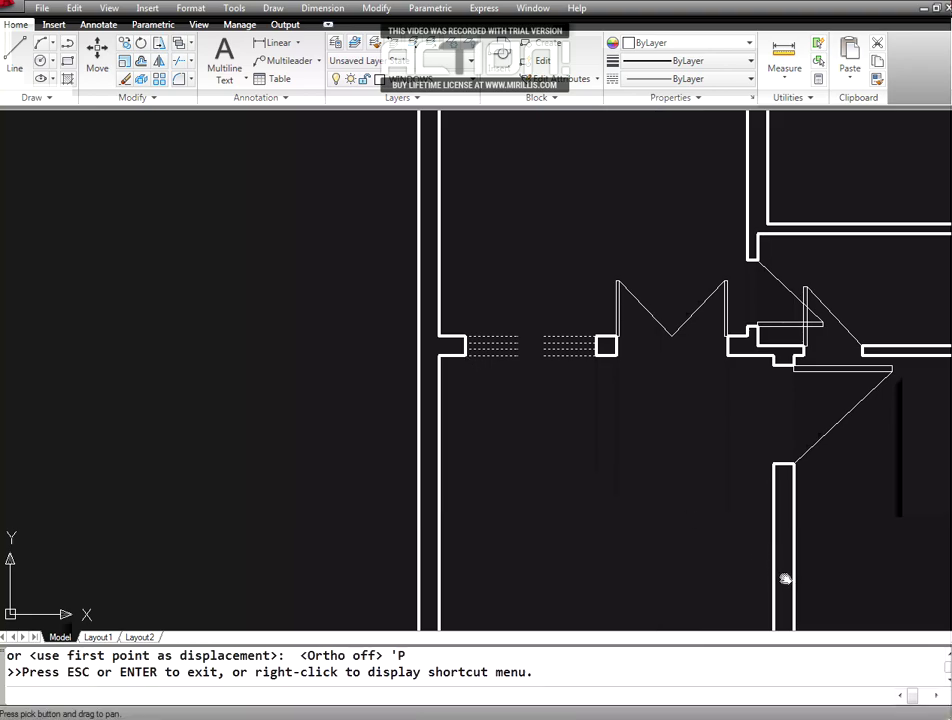
pyautogui.moveTo(784, 577)
pyautogui.mouseDown()
pyautogui.moveTo(669, 484)
pyautogui.moveTo(538, 320)
pyautogui.mouseUp()
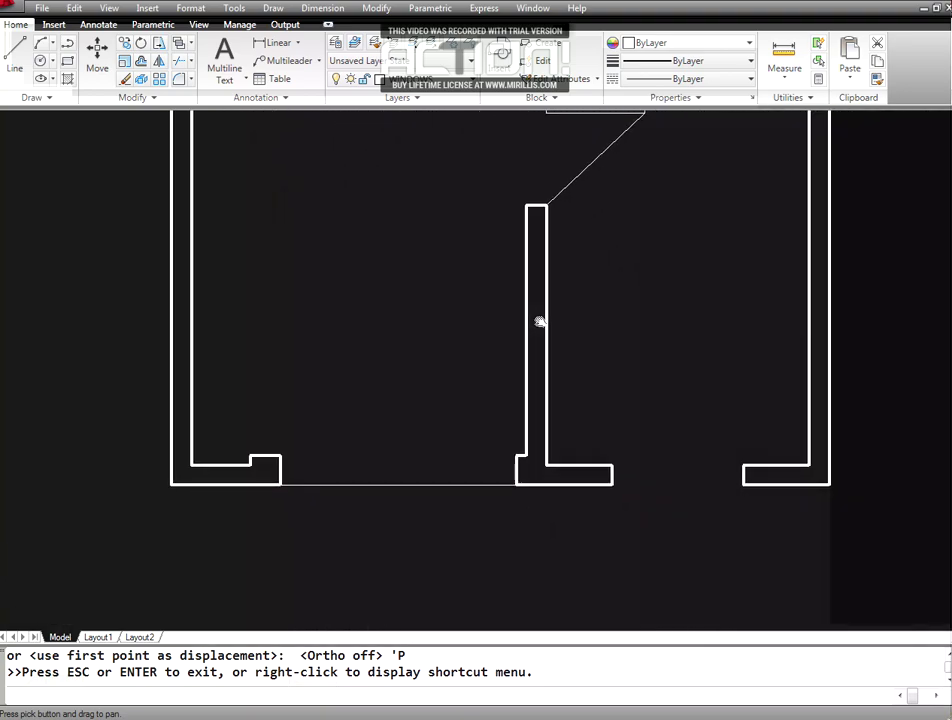
pyautogui.moveTo(632, 442); pyautogui.dragTo(578, 436)
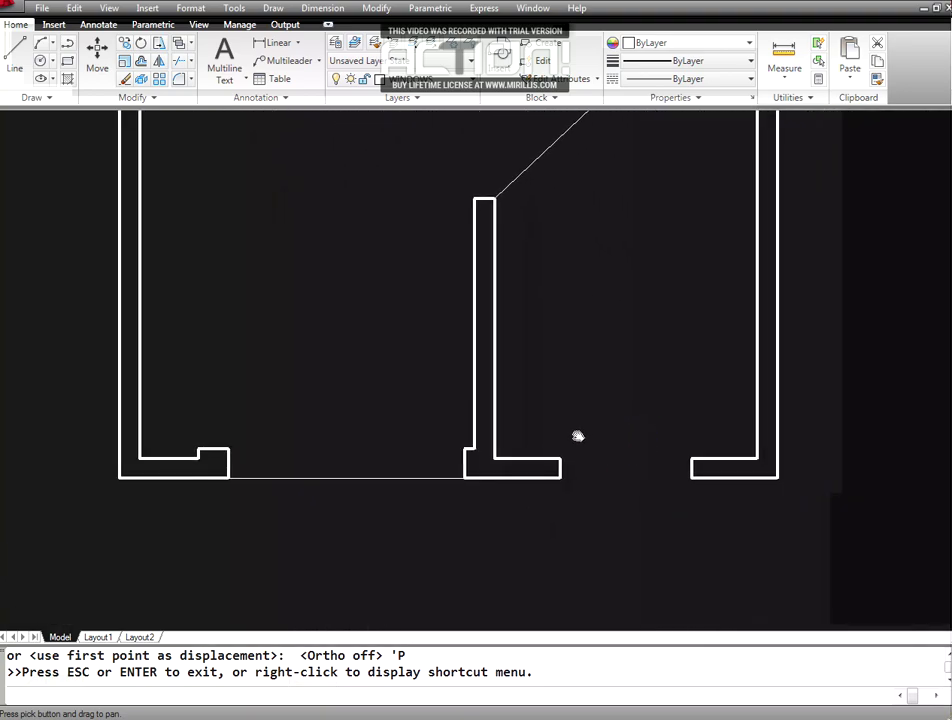
pyautogui.press('Escape')
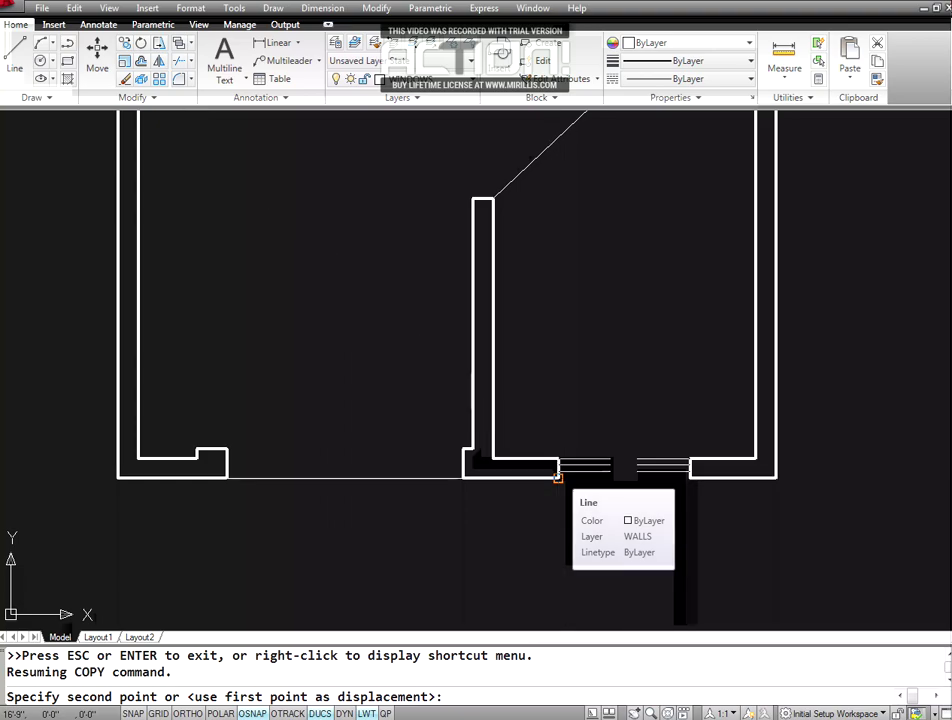
pyautogui.click(558, 477)
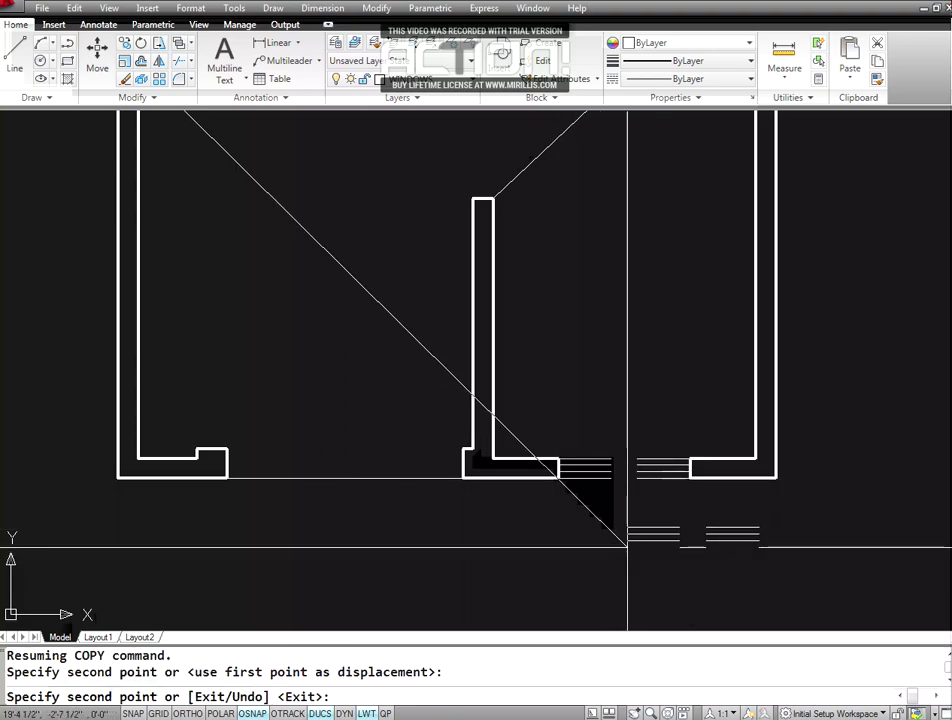
pyautogui.press('Return')
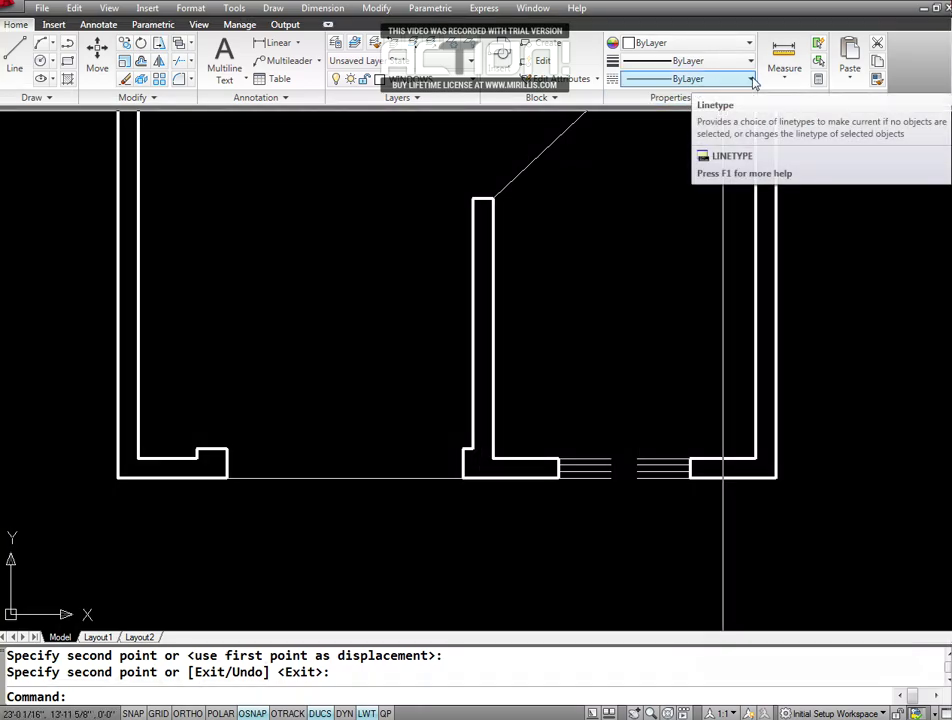
# - Erase the copied front-wall window and set the current linetype to ByBlock
pyautogui.click(751, 79)
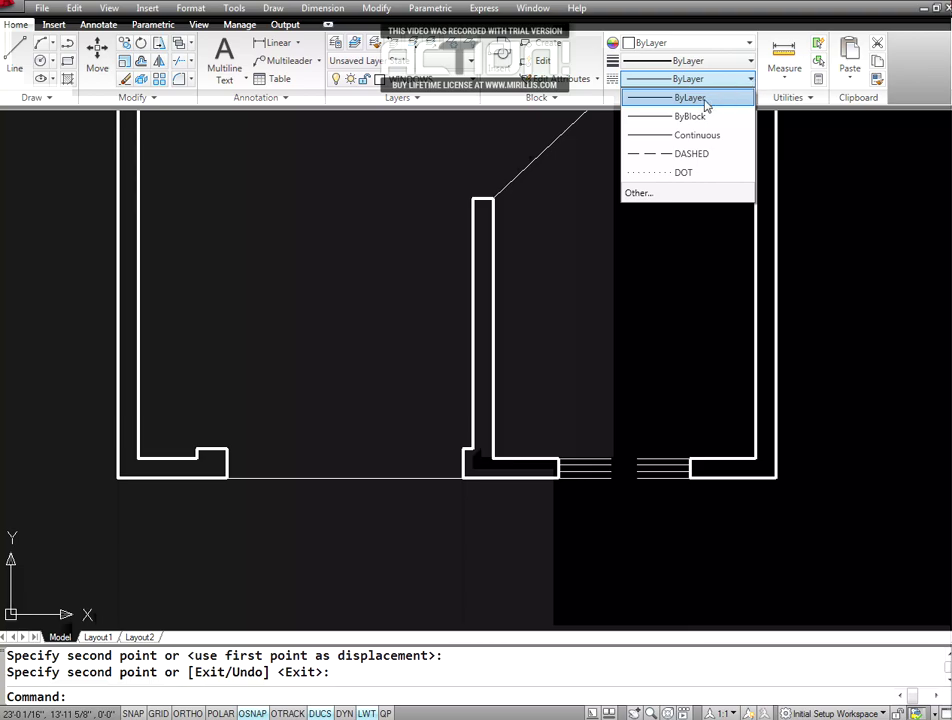
pyautogui.click(642, 497)
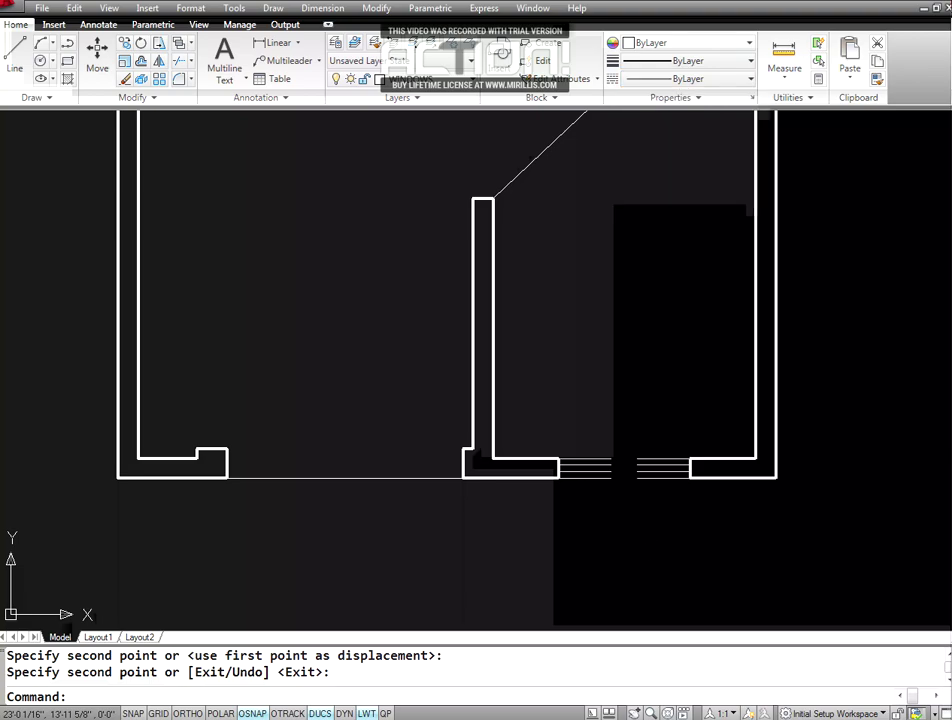
pyautogui.click(611, 563)
pyautogui.press('Escape')
pyautogui.press('Escape')
pyautogui.write('E')
pyautogui.press('Return')
pyautogui.click(640, 472)
pyautogui.press('Return')
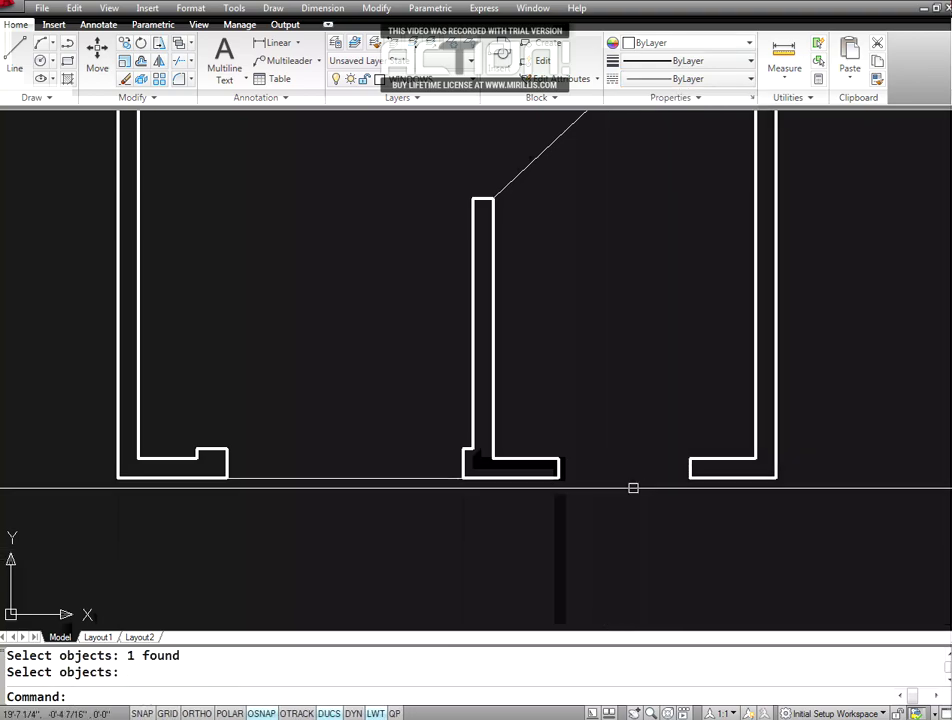
pyautogui.click(751, 80)
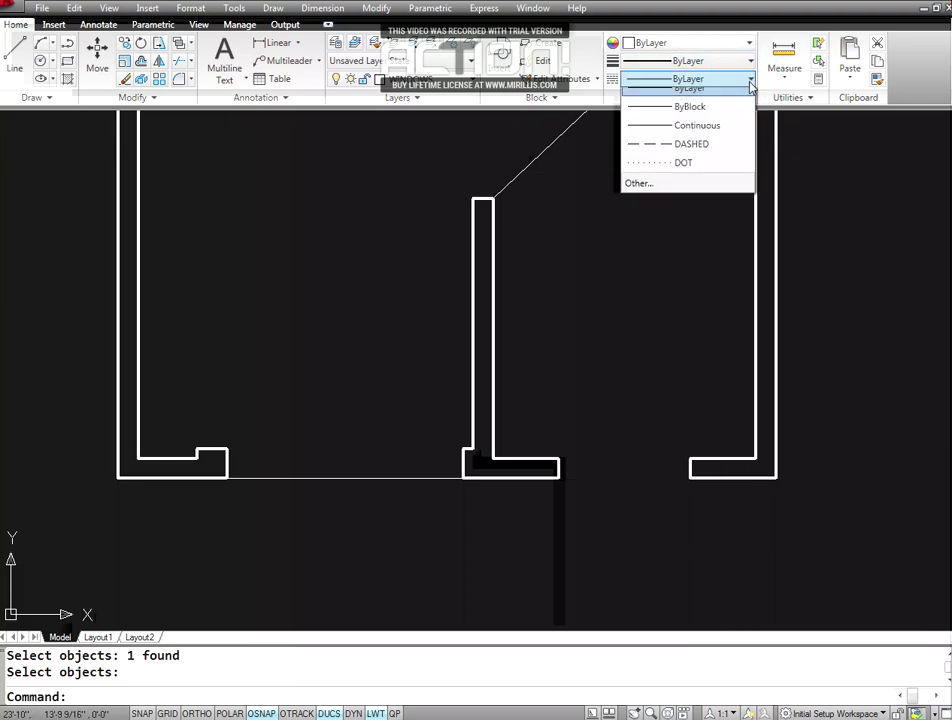
pyautogui.click(714, 118)
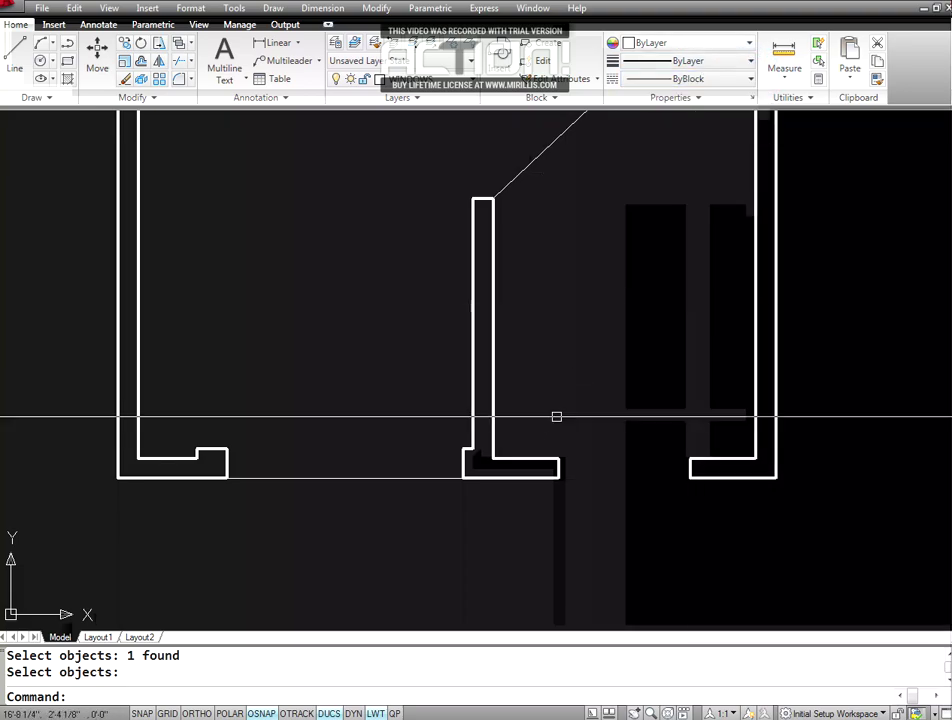
# - Insert WINDOW 9 at the front-wall opening's left corner, scaled 5 by 1, unrotated
pyautogui.write('I')
pyautogui.press('Return')
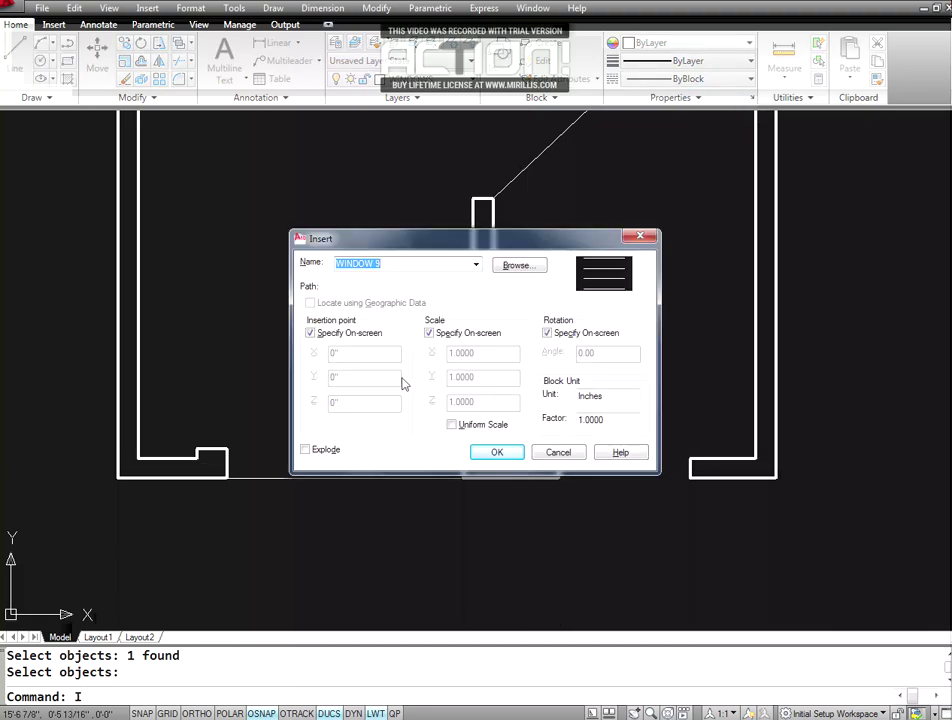
pyautogui.click(512, 452)
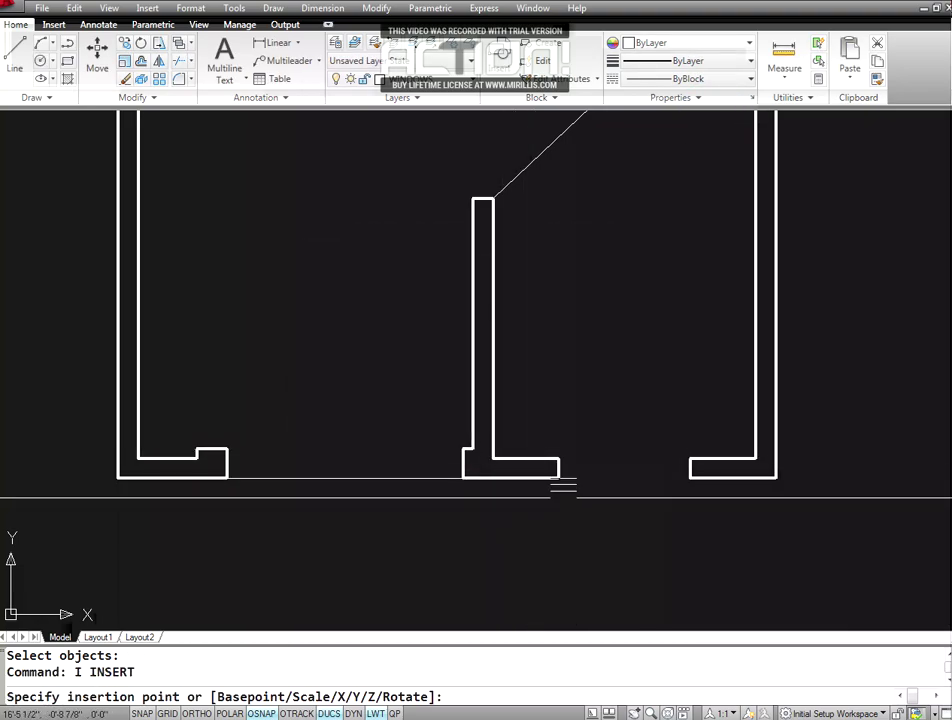
pyautogui.click(558, 477)
pyautogui.write('5')
pyautogui.press('Return')
pyautogui.write('1')
pyautogui.press('Return')
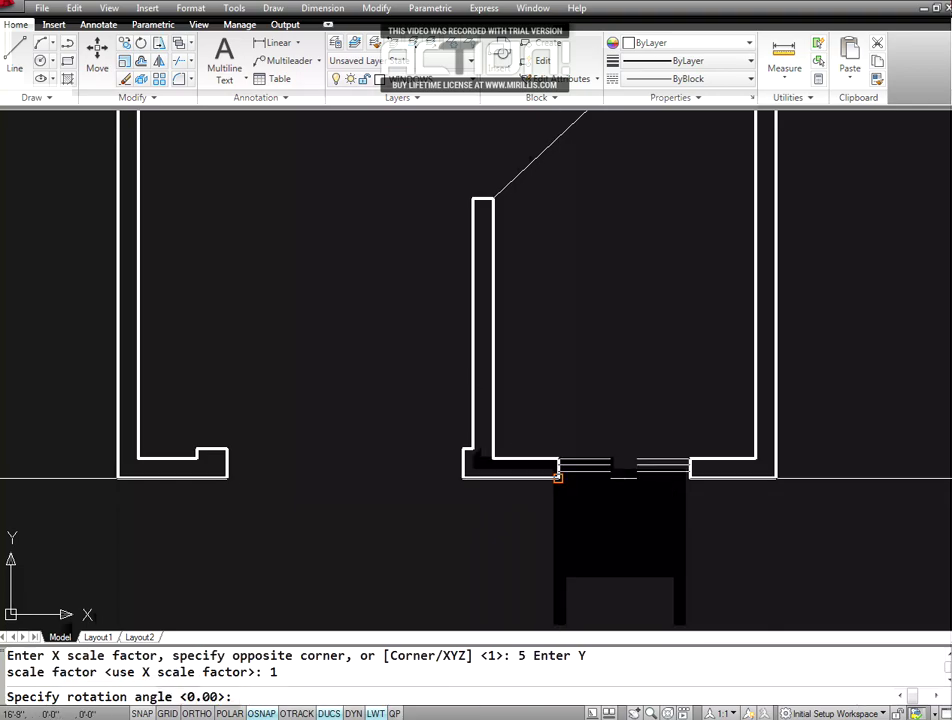
pyautogui.press('Return')
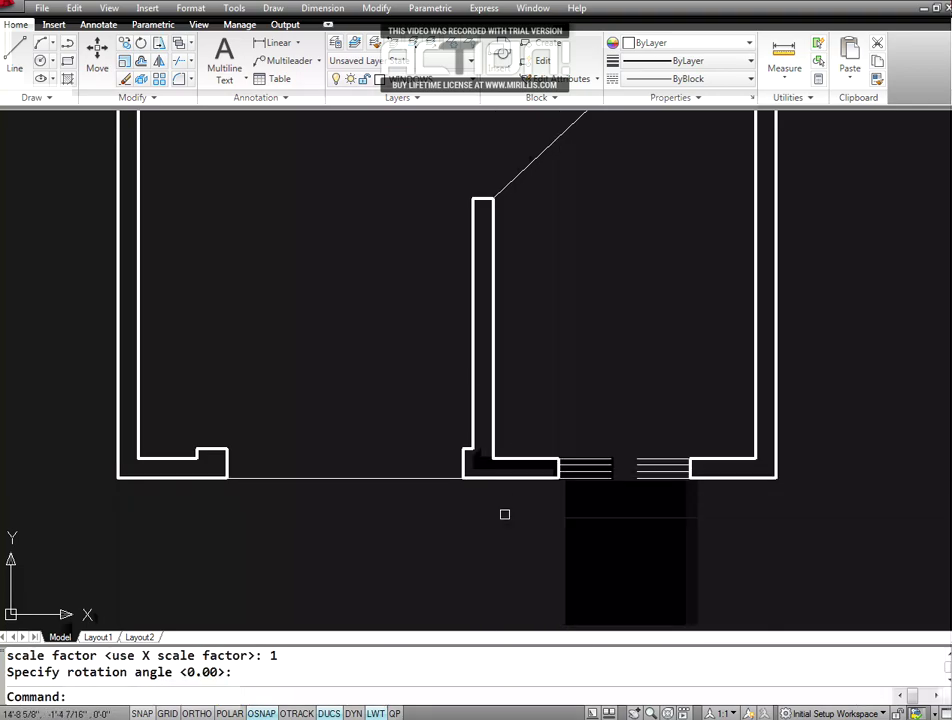
# - Zoom the view to see more of the floor plan
pyautogui.press('Escape')
pyautogui.press('Escape')
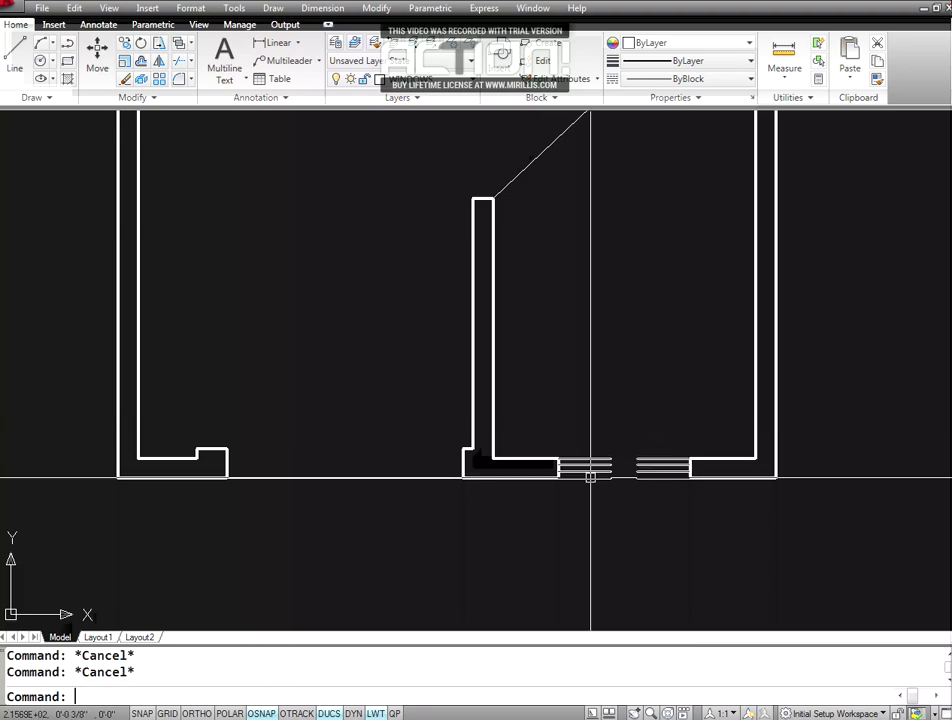
pyautogui.write('z')
pyautogui.press('Return')
pyautogui.press('Return')
pyautogui.moveTo(659, 304)
pyautogui.mouseDown()
pyautogui.moveTo(697, 368)
pyautogui.moveTo(563, 334)
pyautogui.moveTo(578, 410)
pyautogui.moveTo(584, 240)
pyautogui.mouseUp()
pyautogui.moveTo(603, 314); pyautogui.dragTo(612, 243)
# - Pan the plan down and left so its top wall shows beside the reference image
pyautogui.press('Escape')
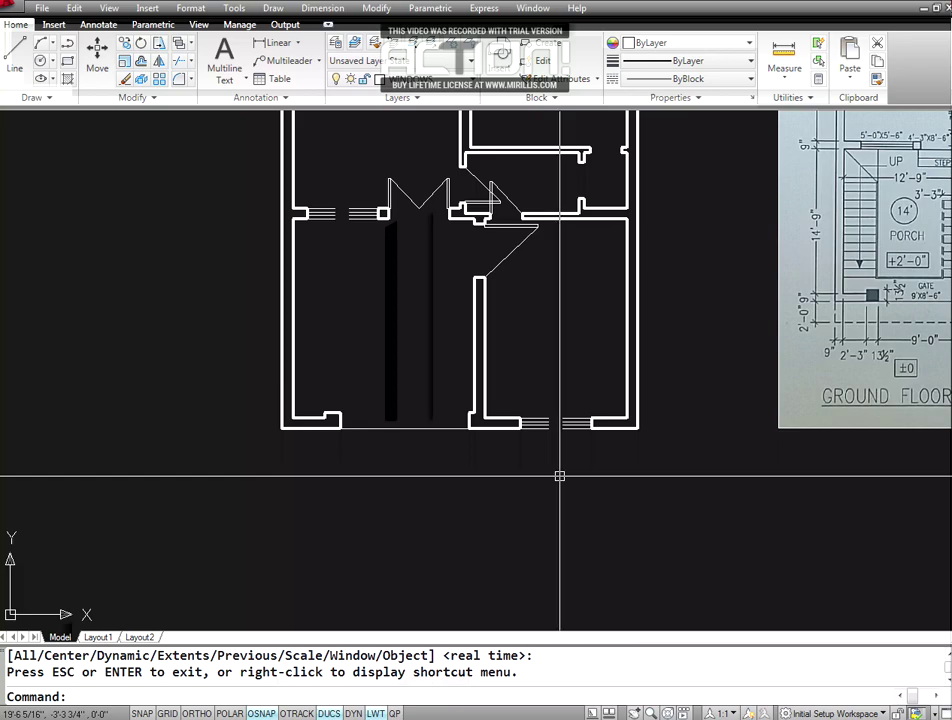
pyautogui.press('Return')
pyautogui.moveTo(593, 325); pyautogui.dragTo(606, 392)
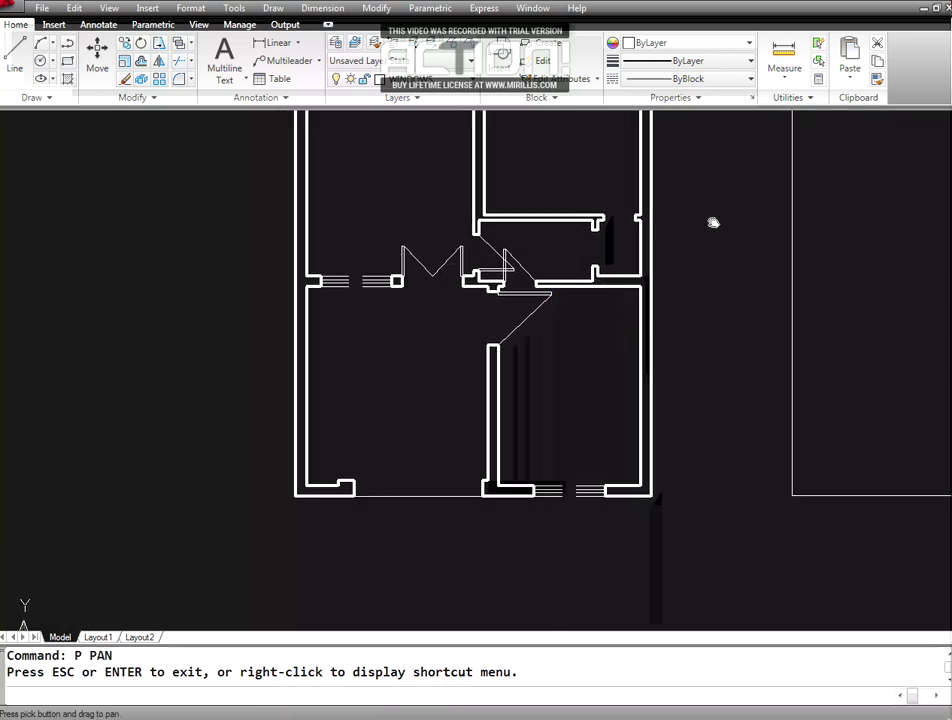
pyautogui.click(752, 79)
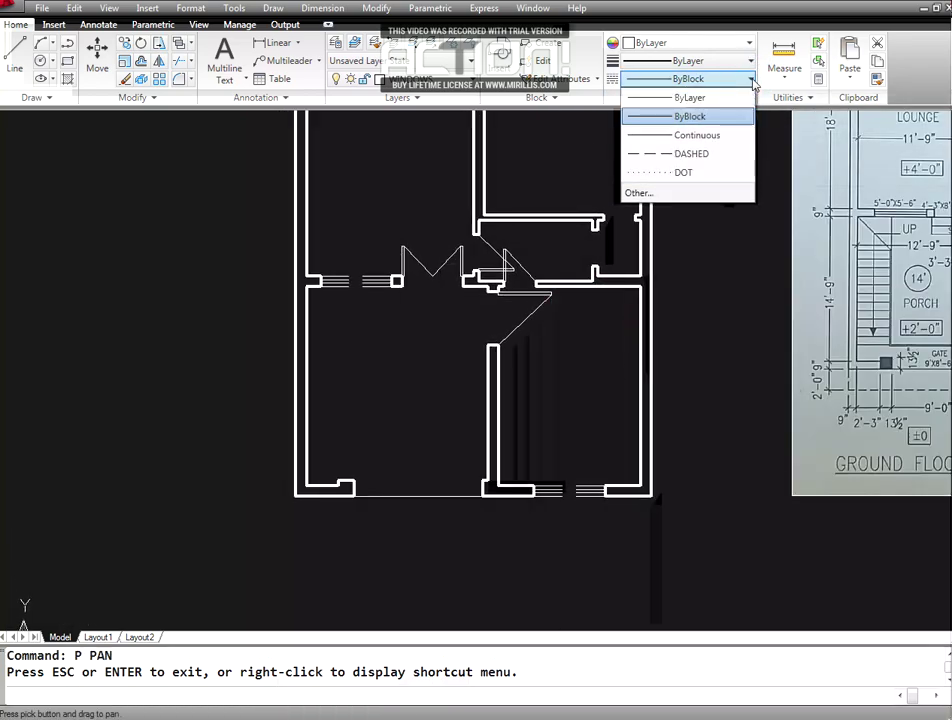
pyautogui.click(701, 312)
pyautogui.moveTo(701, 312); pyautogui.dragTo(708, 395)
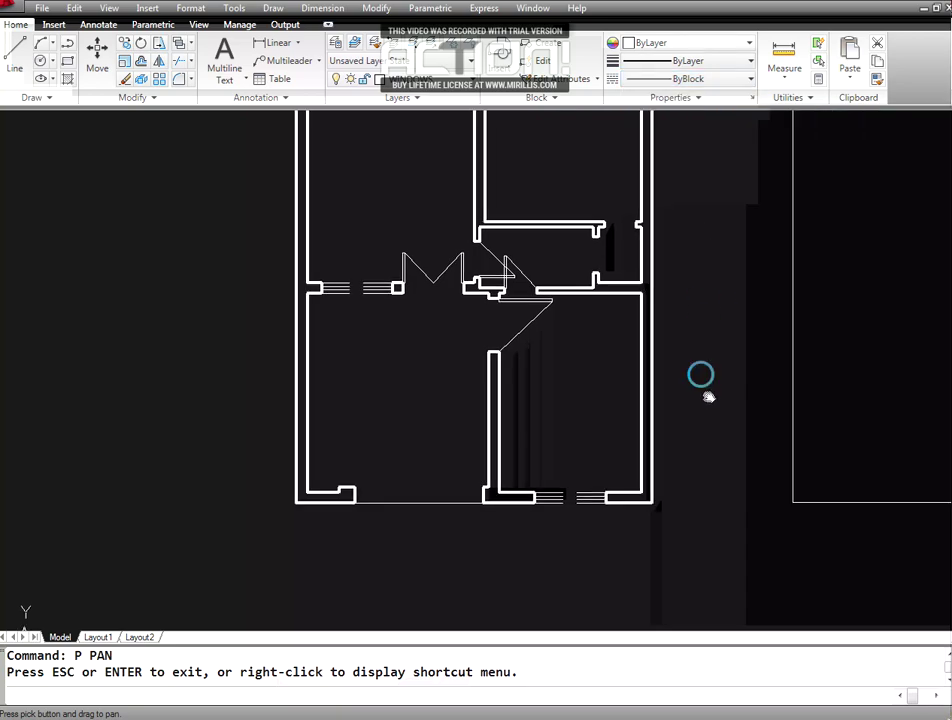
pyautogui.moveTo(676, 263); pyautogui.dragTo(742, 396)
pyautogui.moveTo(629, 280); pyautogui.dragTo(703, 497)
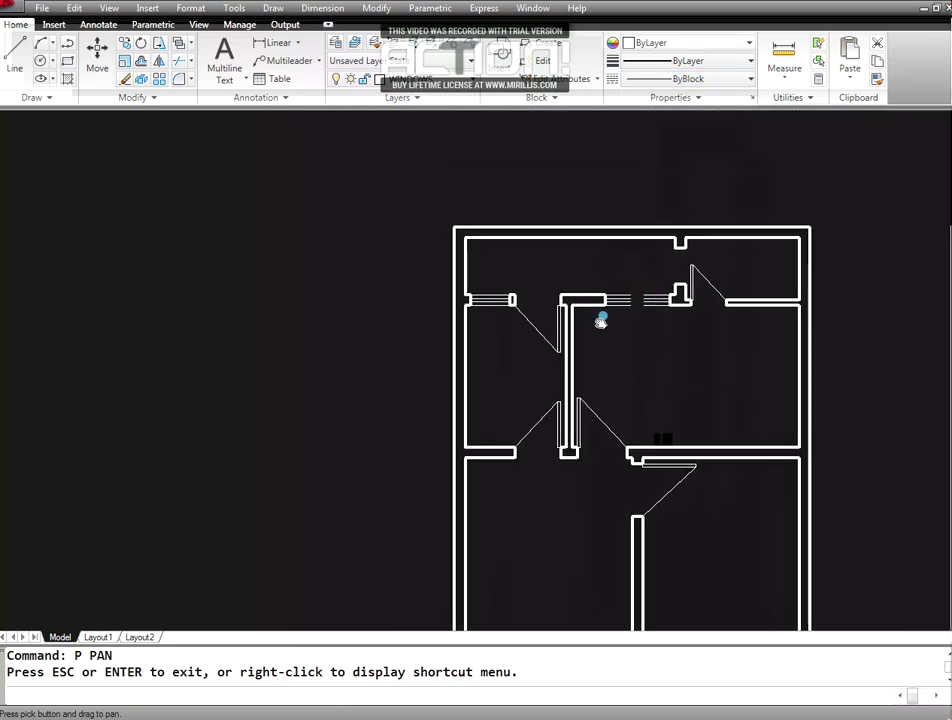
pyautogui.moveTo(601, 320); pyautogui.dragTo(523, 334)
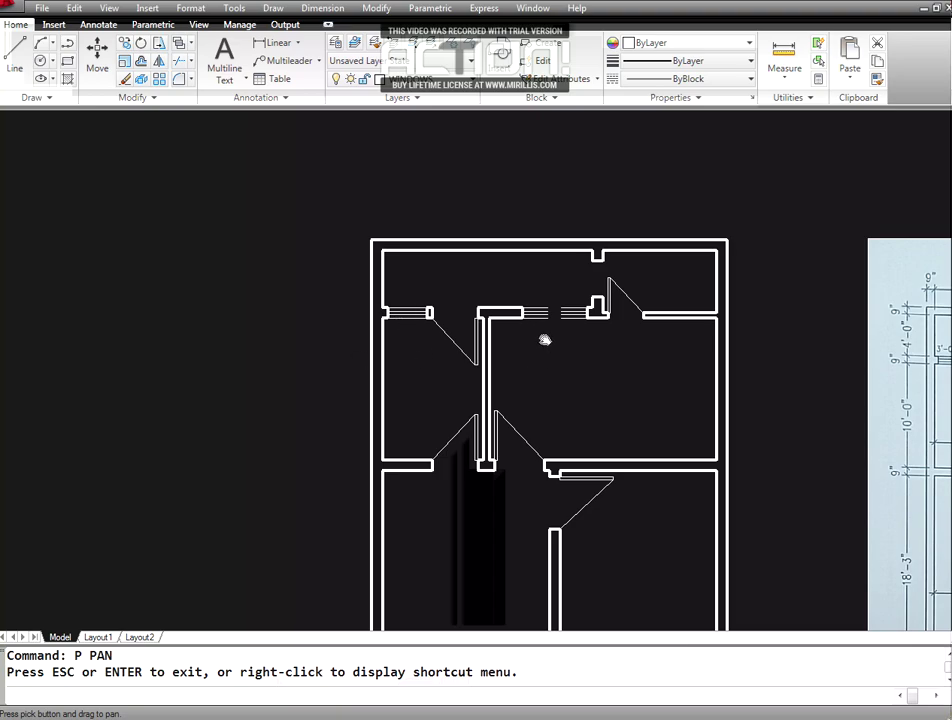
pyautogui.press('Escape')
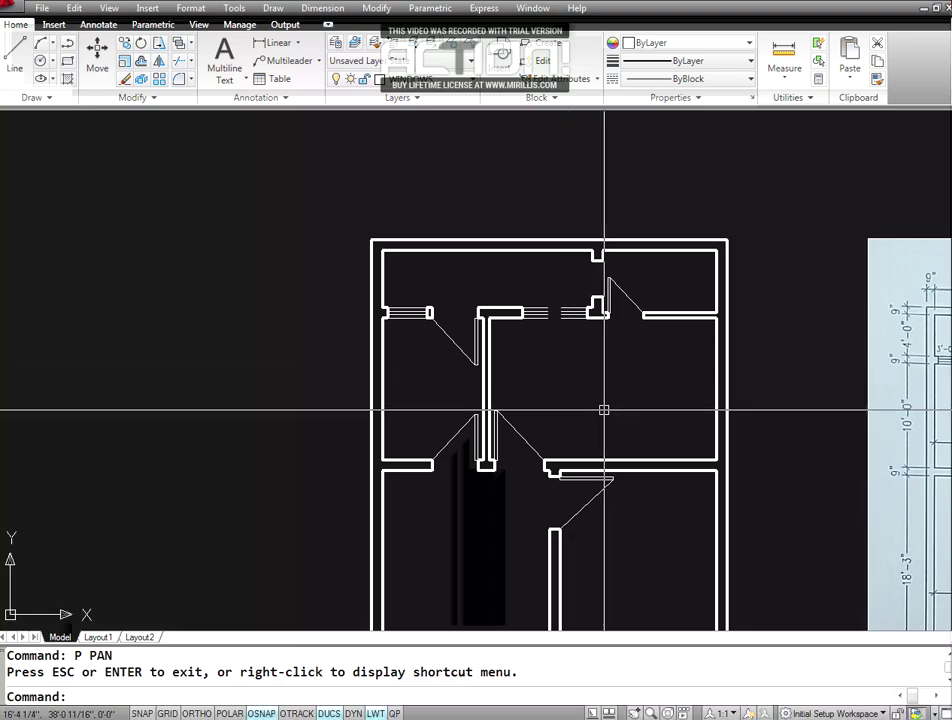
# - Pan again with P to centre the upper rooms and their door and window openings
pyautogui.write('p')
pyautogui.press('Return')
pyautogui.moveTo(601, 457); pyautogui.dragTo(569, 299)
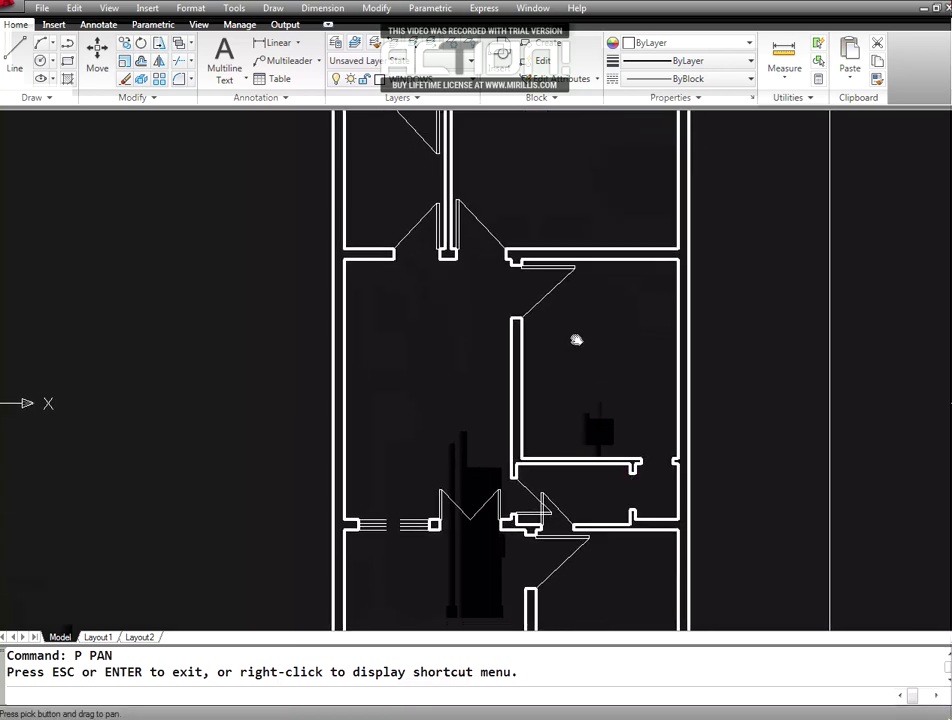
pyautogui.moveTo(583, 422); pyautogui.dragTo(594, 289)
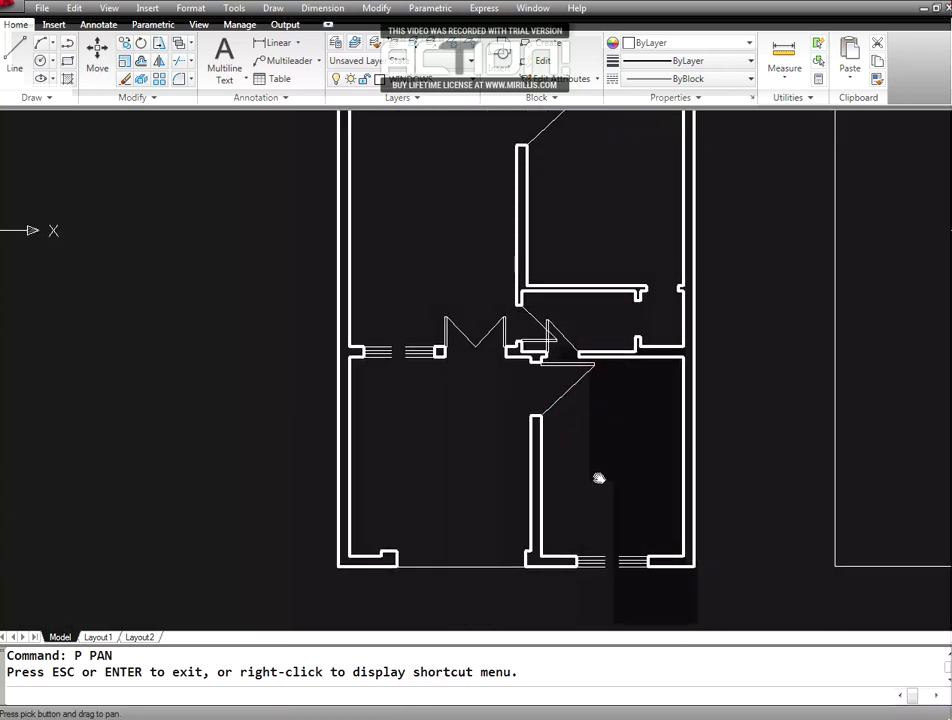
pyautogui.press('Escape')
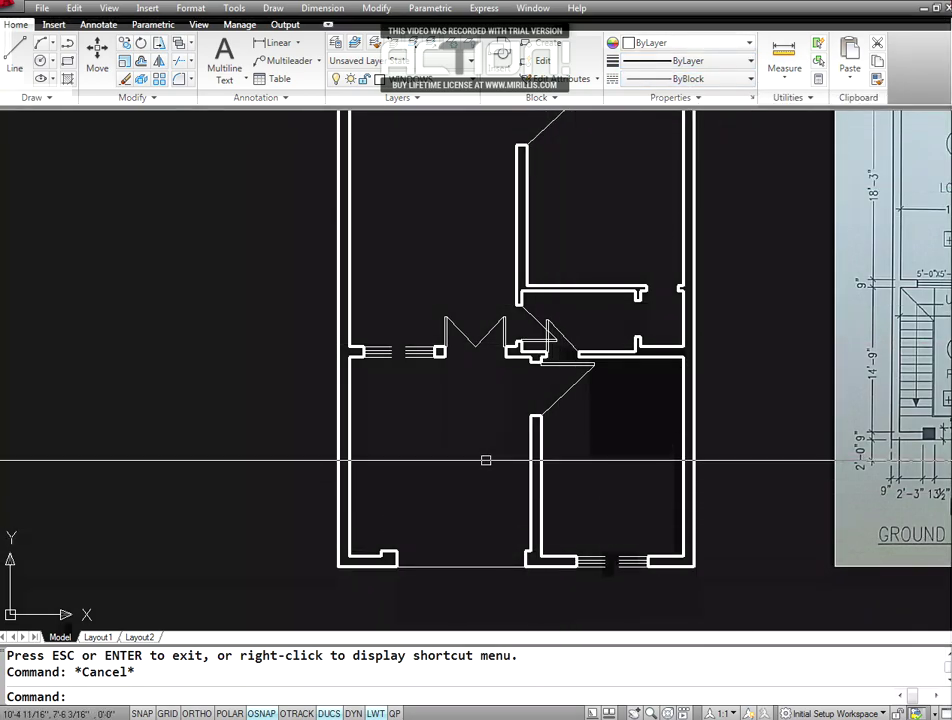
pyautogui.press('Escape')
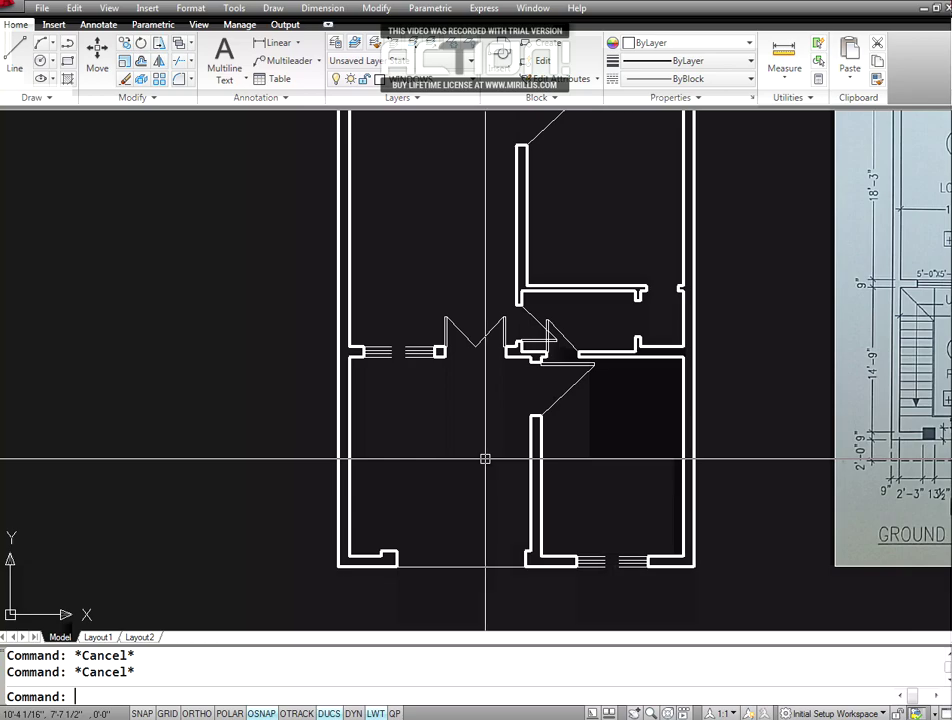
pyautogui.write('P')
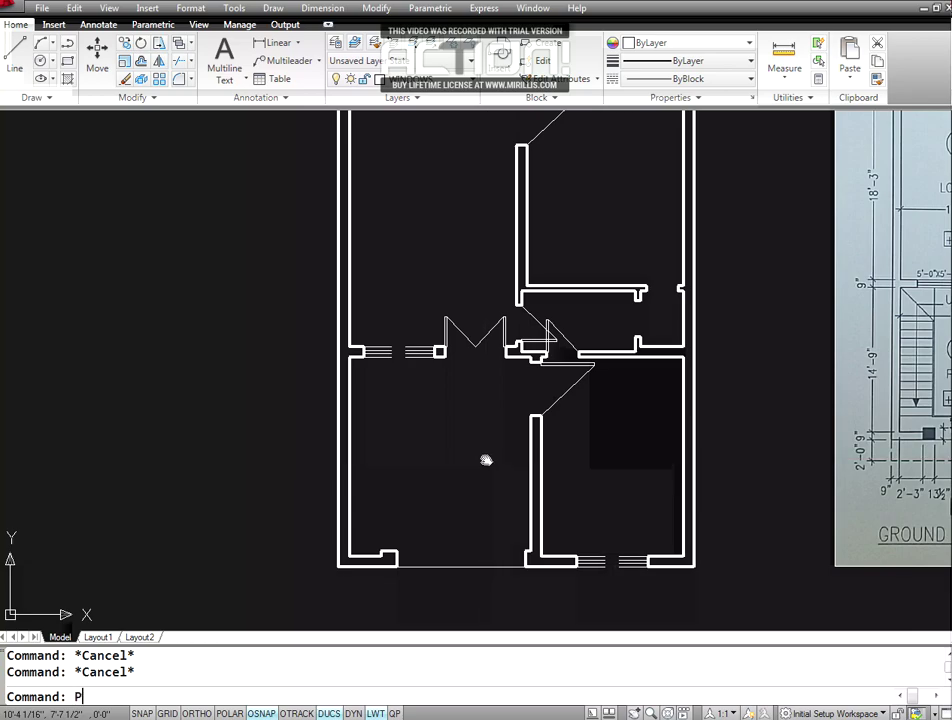
pyautogui.press('Return')
pyautogui.moveTo(537, 304)
pyautogui.mouseDown()
pyautogui.moveTo(537, 348)
pyautogui.moveTo(574, 340)
pyautogui.mouseUp()
pyautogui.press('Escape')
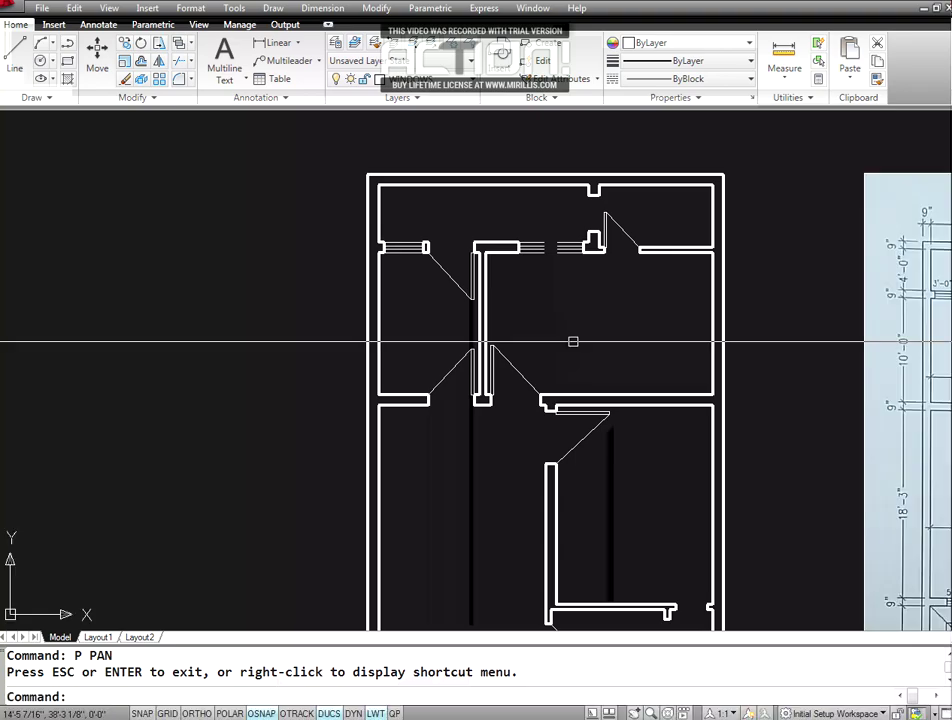
pyautogui.click(730, 663)
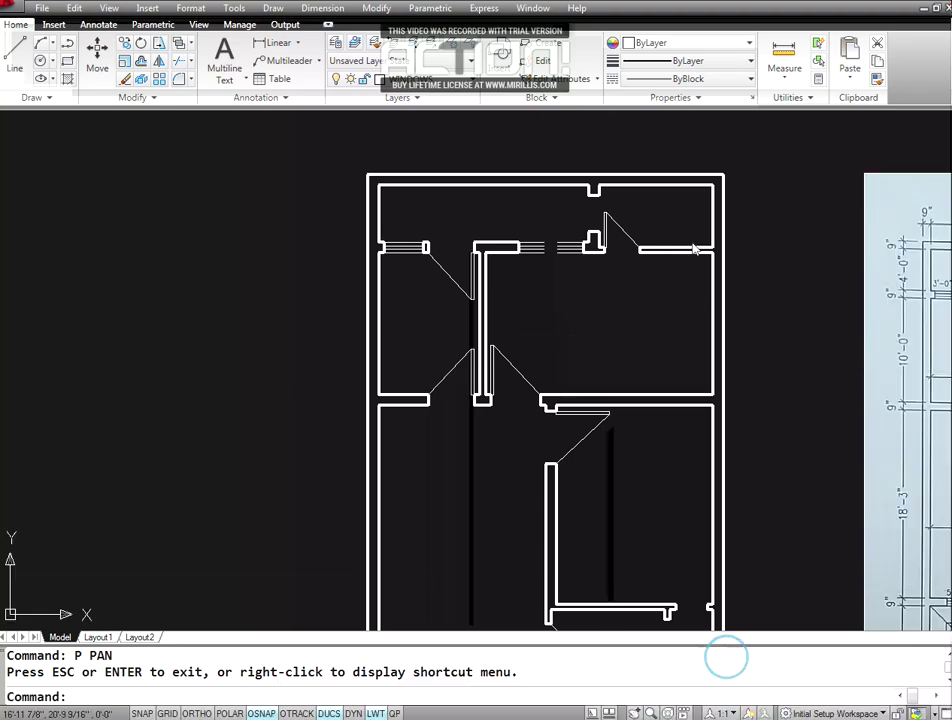
pyautogui.click(572, 191)
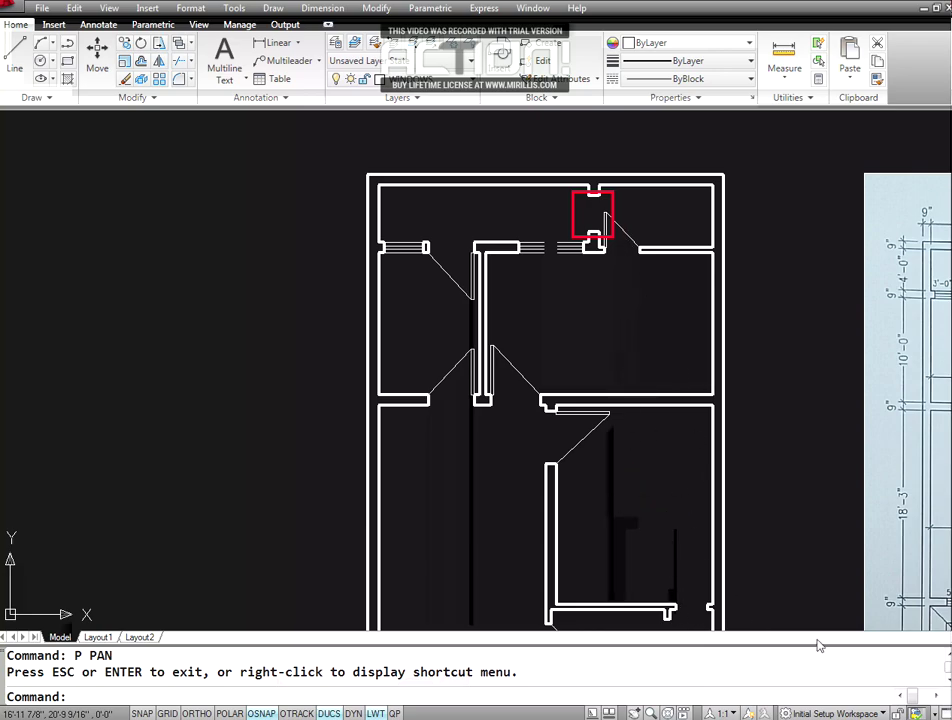
# - Pan the floor plan to the lower right of the screen, leaving blank drawing space on its left
pyautogui.click(878, 664)
pyautogui.click(604, 346)
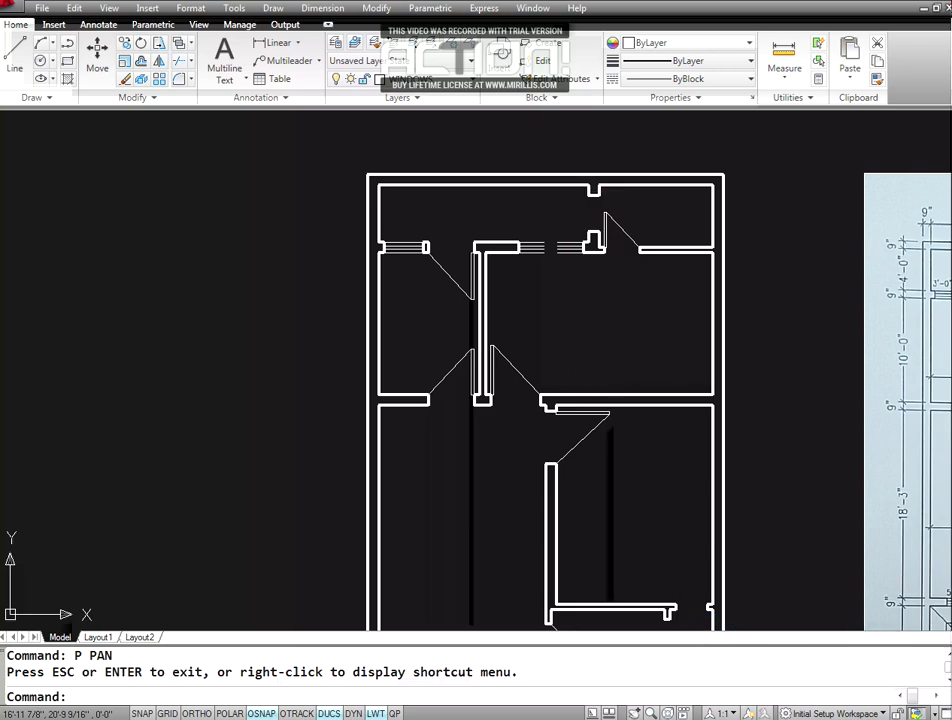
pyautogui.write('p')
pyautogui.press('Return')
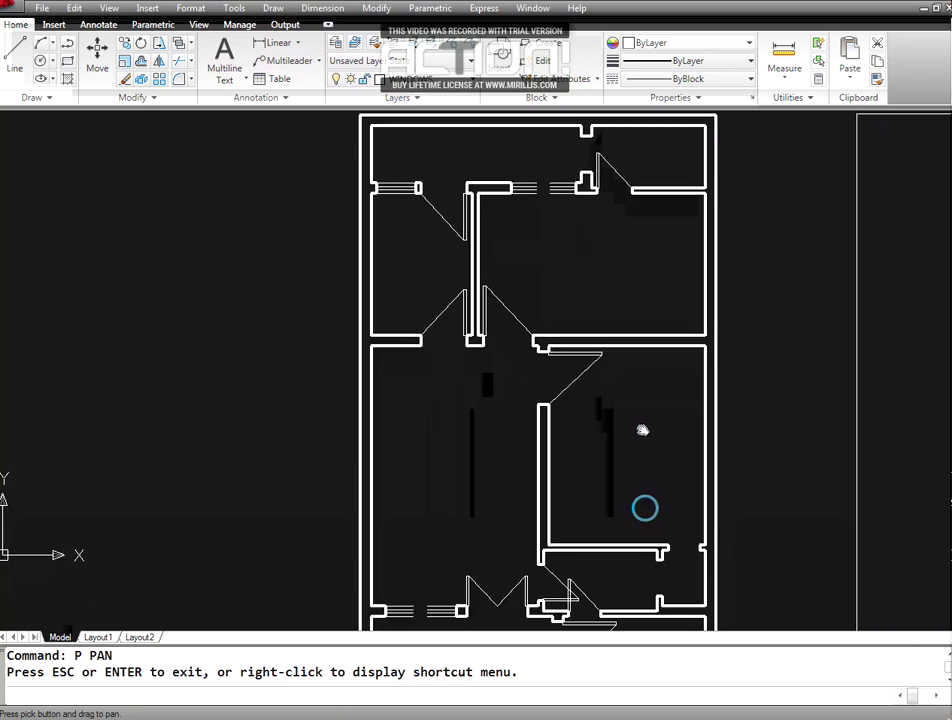
pyautogui.moveTo(651, 518); pyautogui.dragTo(616, 387)
pyautogui.press('Escape')
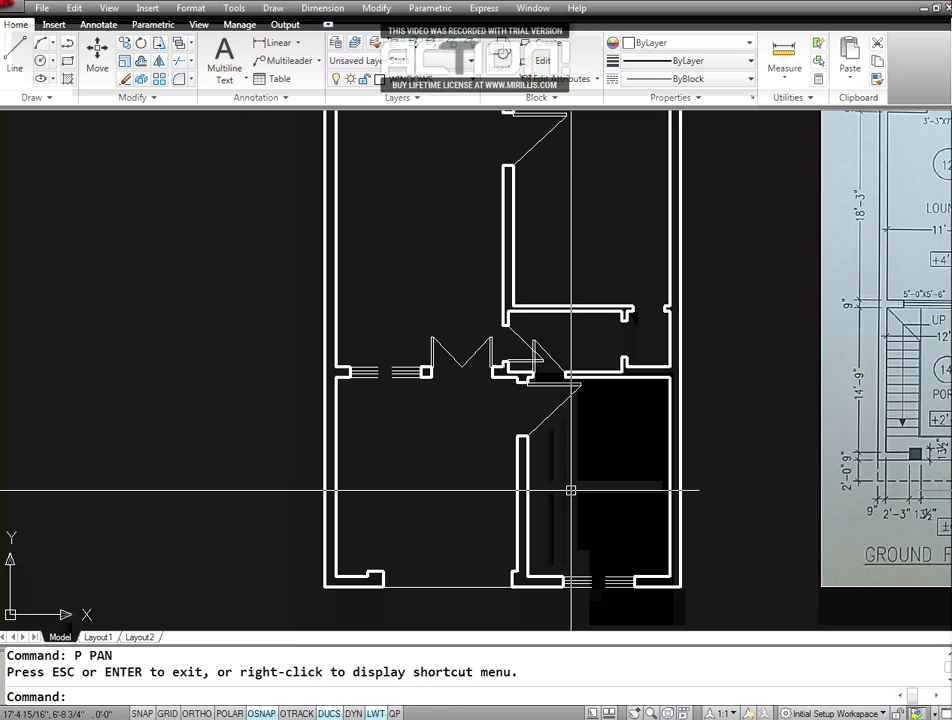
pyautogui.write('P')
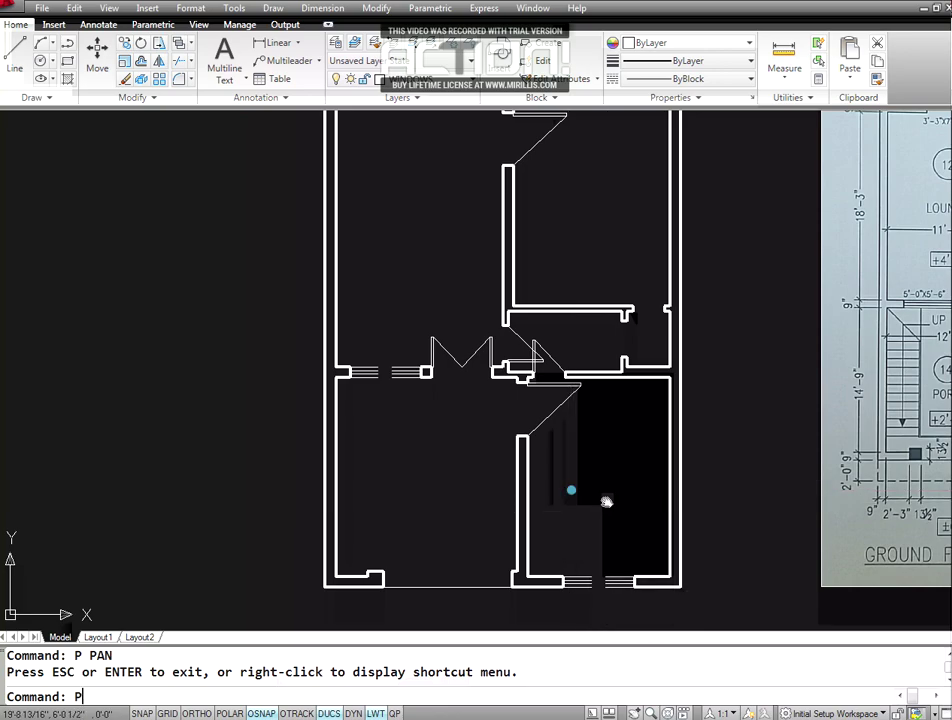
pyautogui.press('Return')
pyautogui.moveTo(606, 501)
pyautogui.mouseDown()
pyautogui.moveTo(635, 516)
pyautogui.moveTo(678, 505)
pyautogui.moveTo(710, 460)
pyautogui.mouseUp()
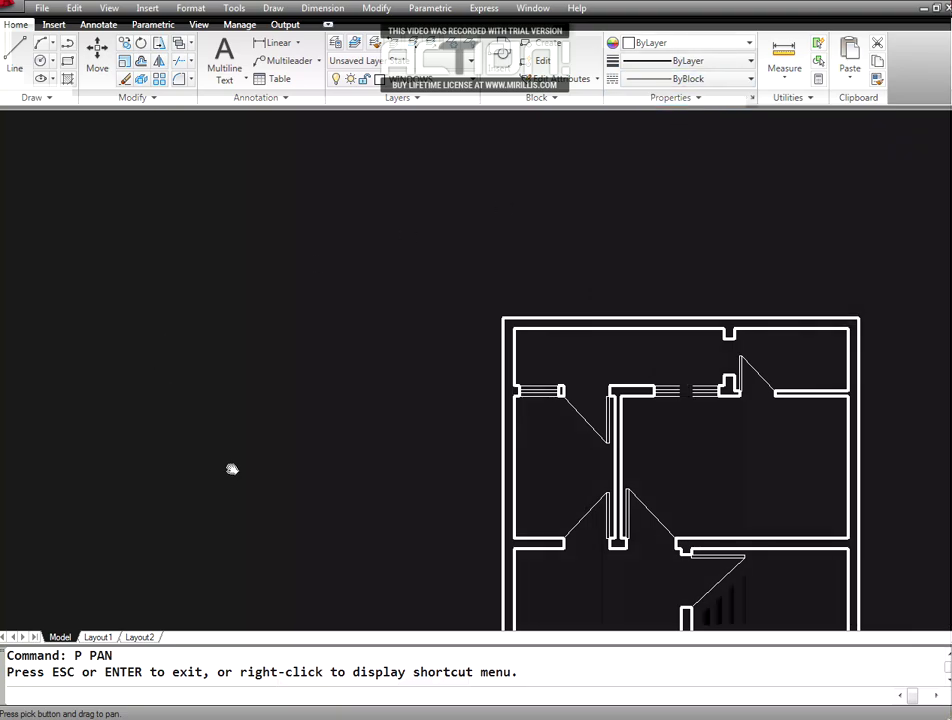
pyautogui.press('Escape')
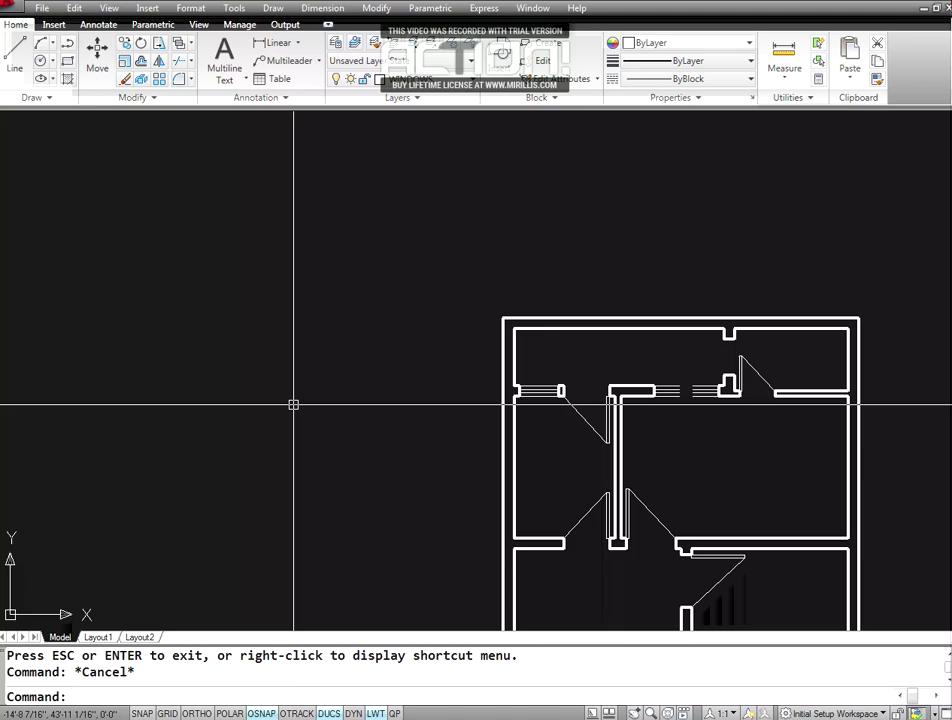
pyautogui.press('Escape')
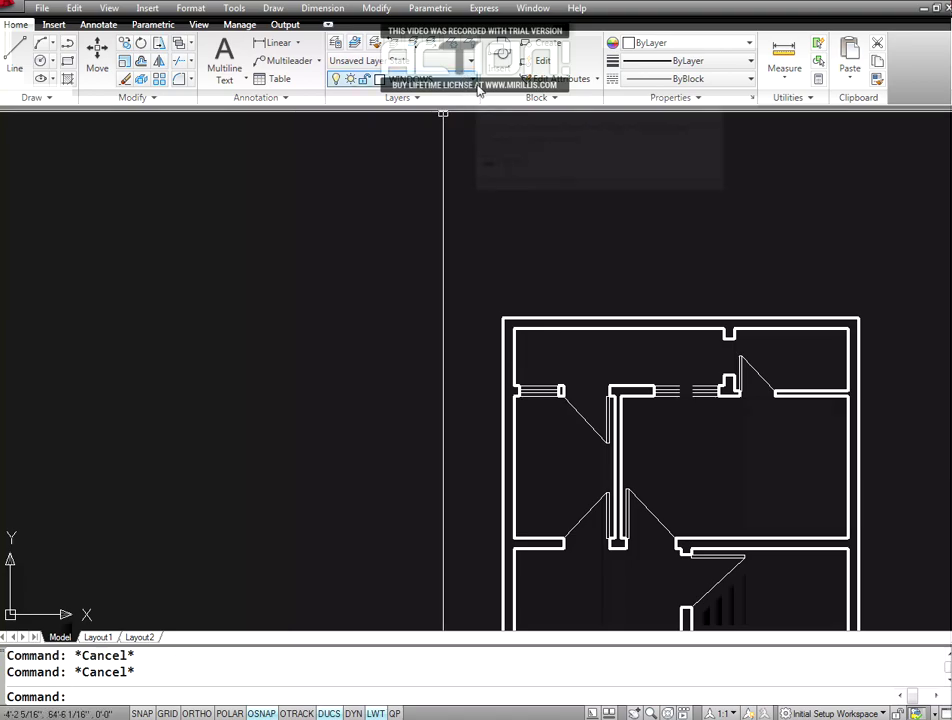
# - Make the WINDOWS layer current and switch the current linetype from ByBlock to ByLayer
pyautogui.click(355, 62)
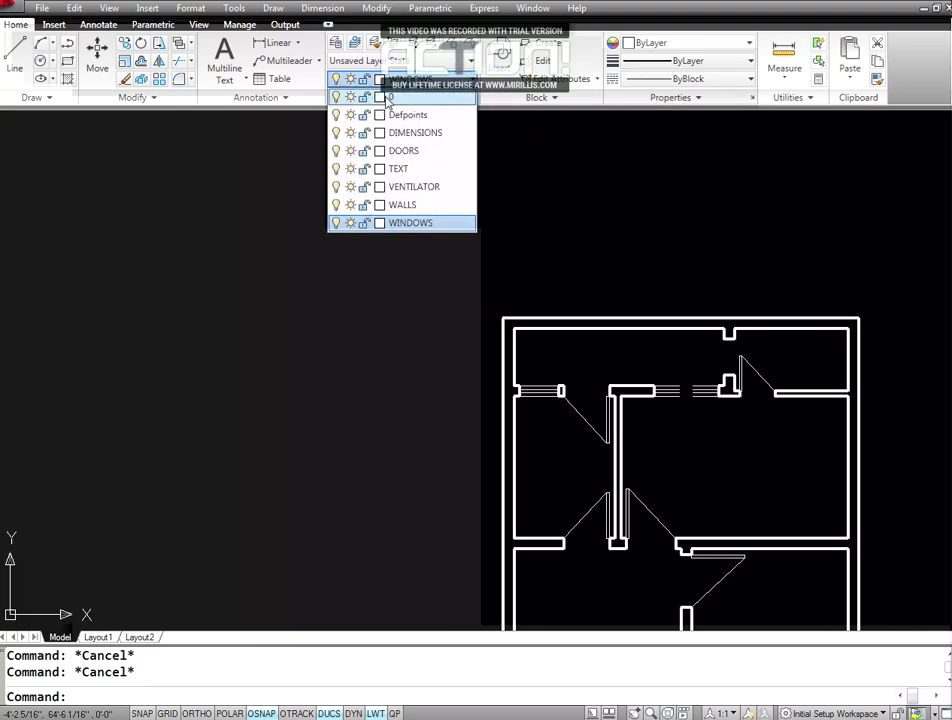
pyautogui.click(400, 99)
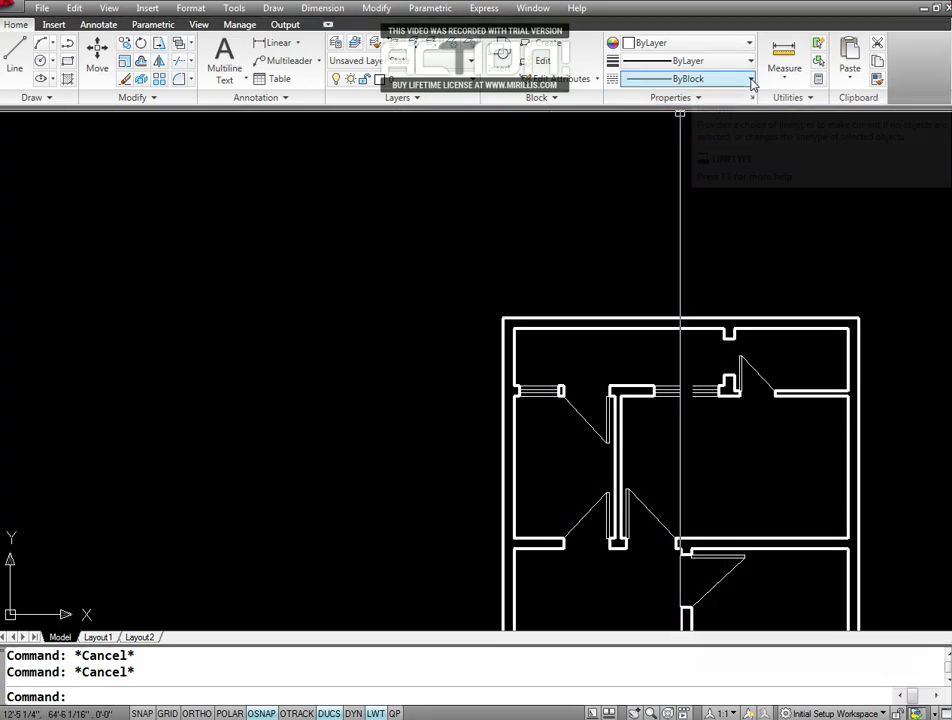
pyautogui.click(750, 79)
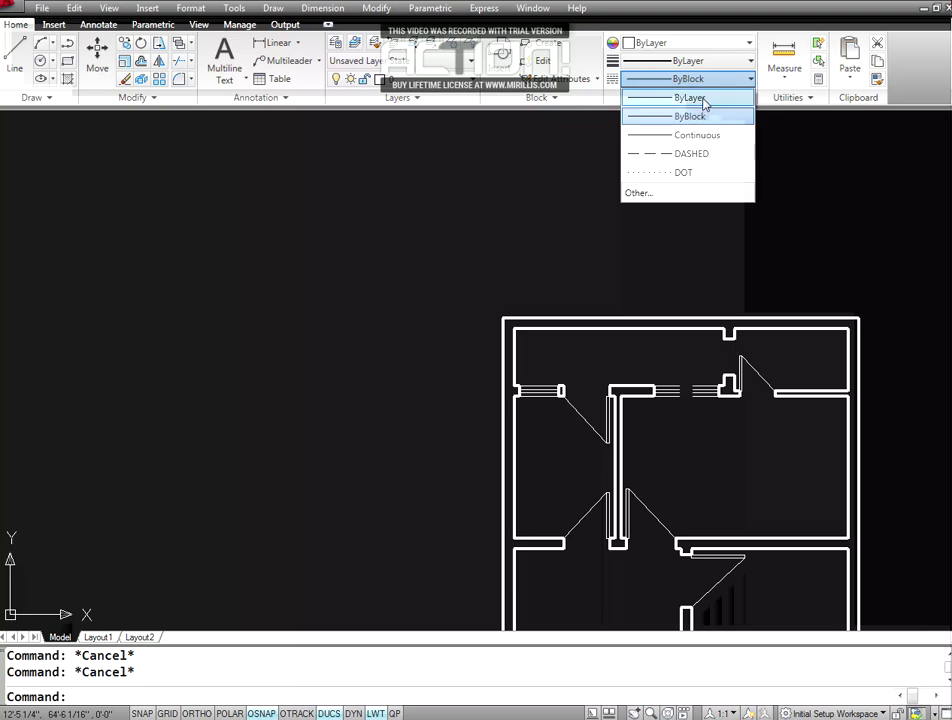
pyautogui.click(703, 98)
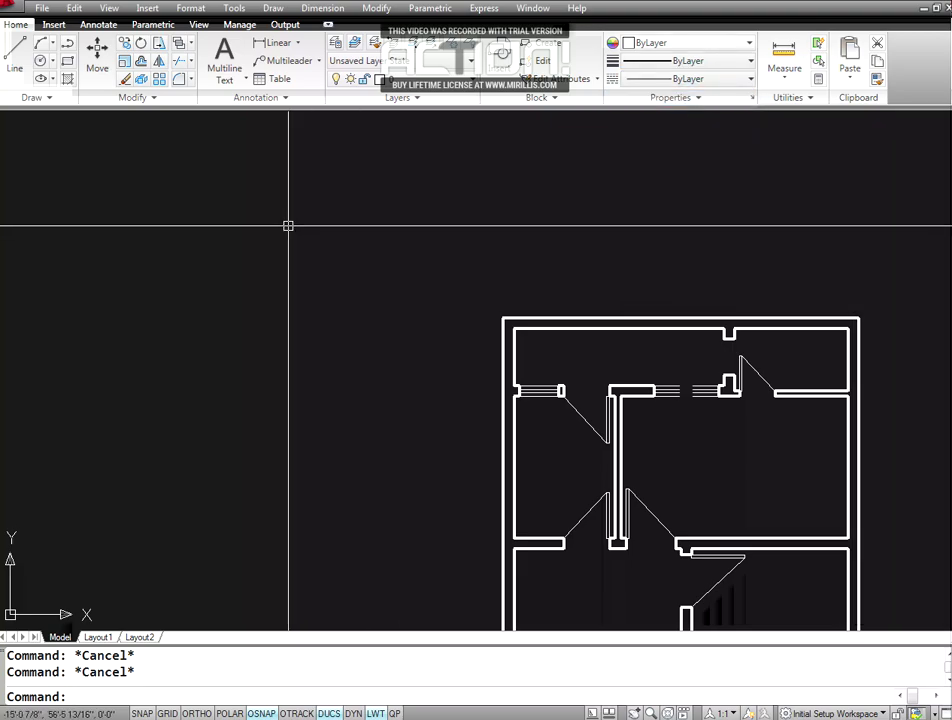
# - Draw a 12-unit horizontal line with Ortho on, left of the floor plan
pyautogui.write('l')
pyautogui.press('Return')
pyautogui.click(197, 311)
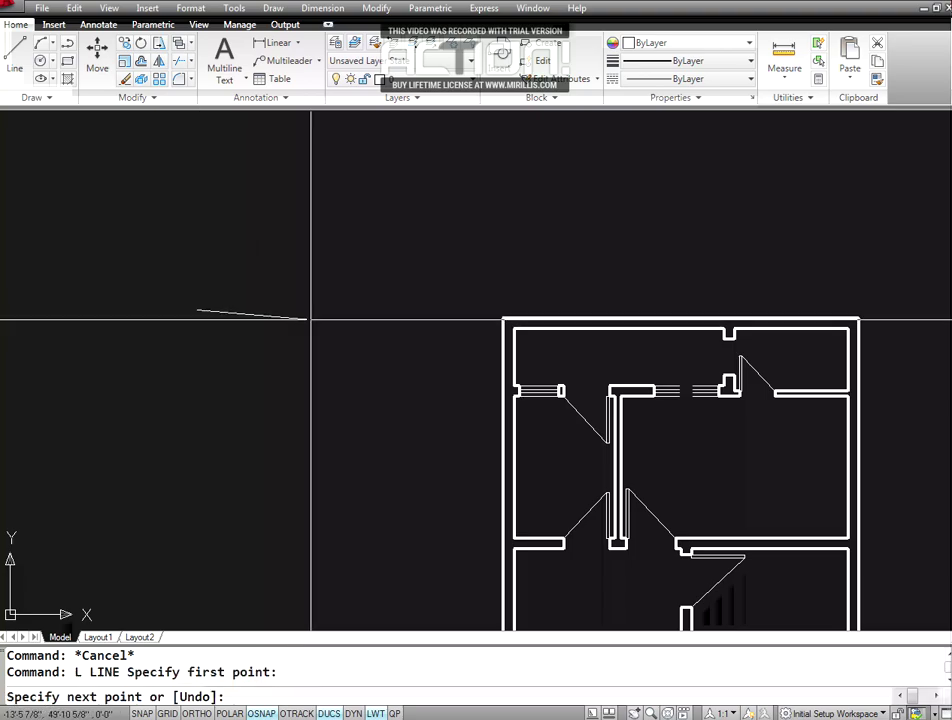
pyautogui.press('F8')
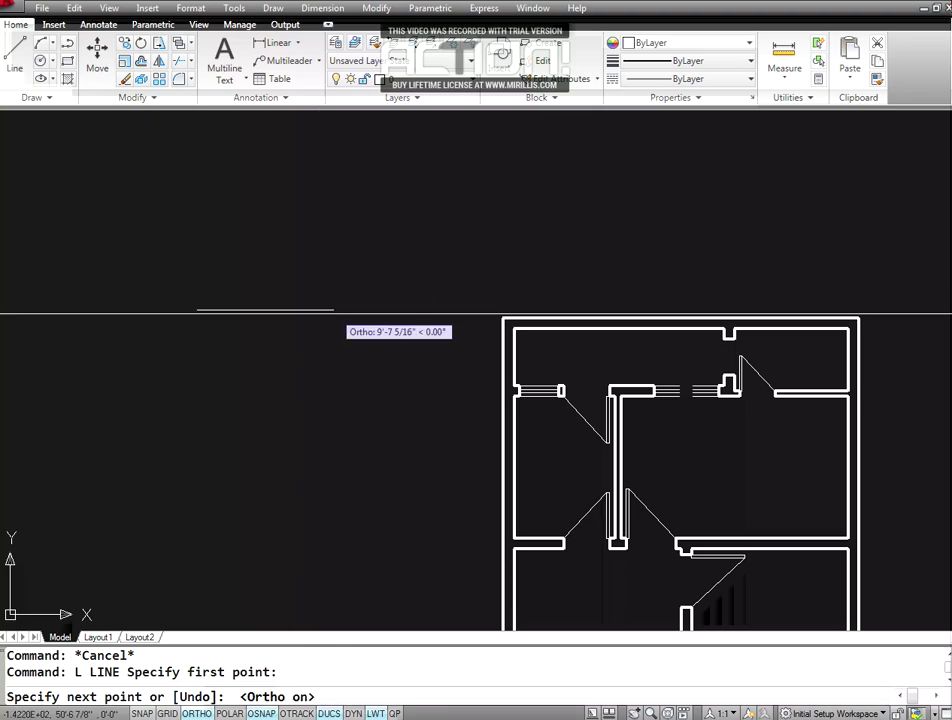
pyautogui.write('12')
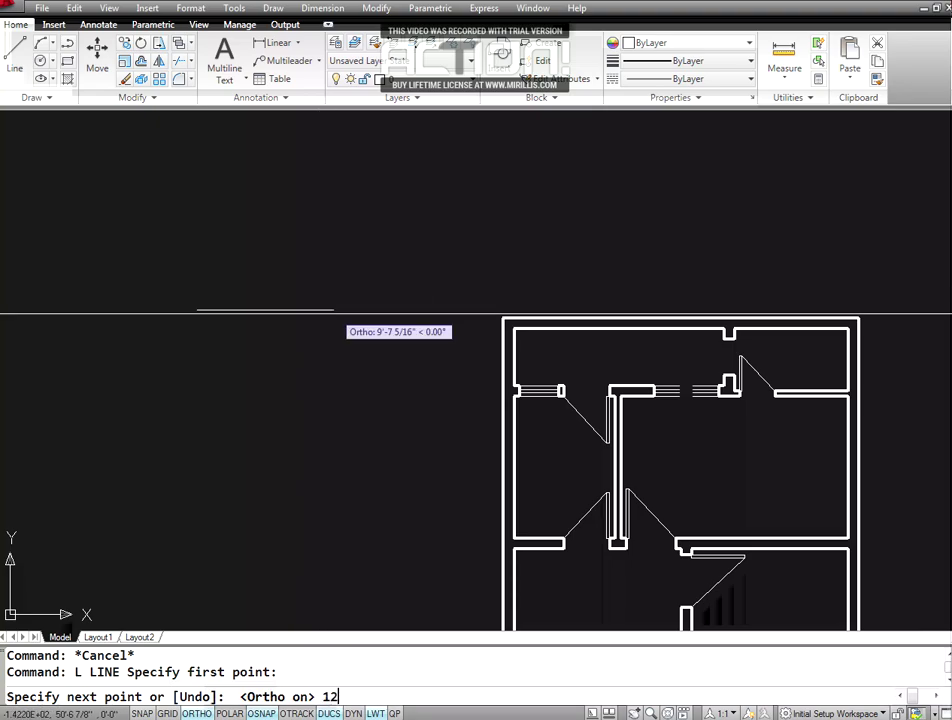
pyautogui.press('Return')
# - Zoom window in closely around the new 12-unit line
pyautogui.press('Return')
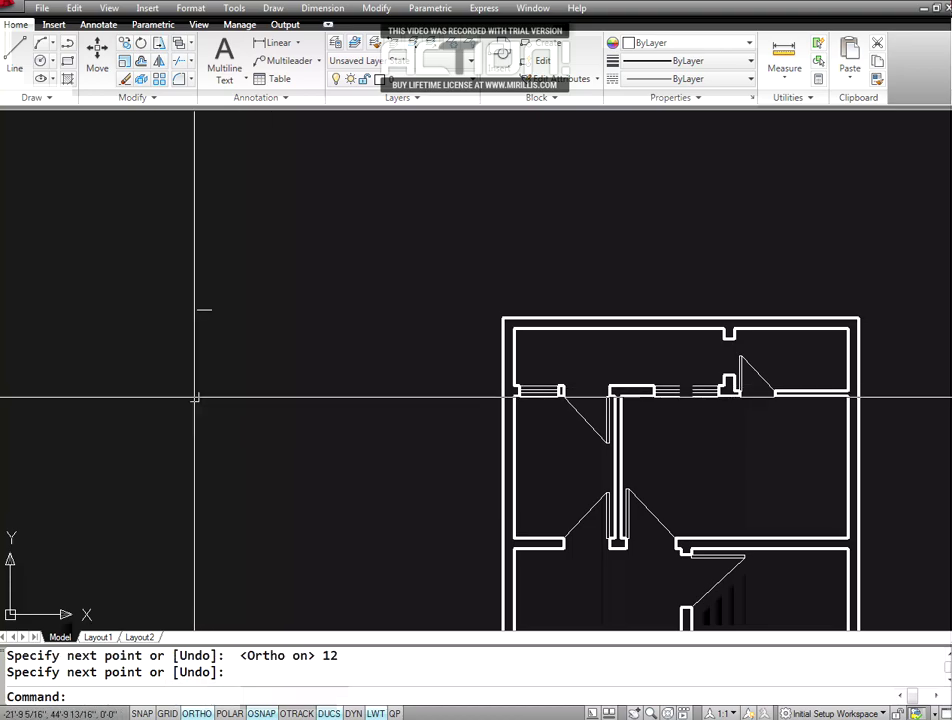
pyautogui.write('z')
pyautogui.press('Return')
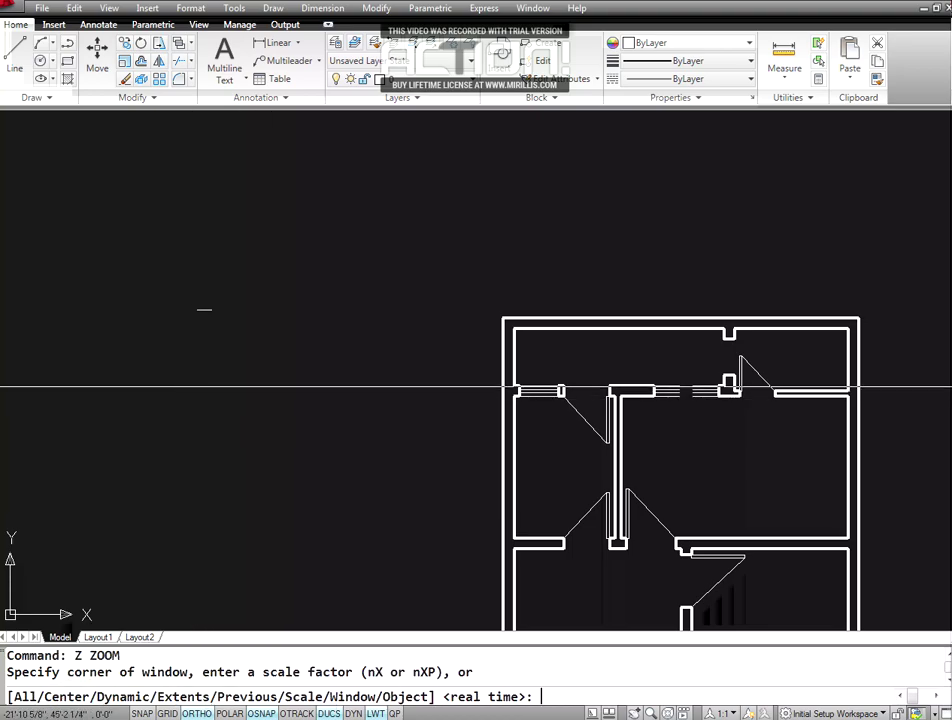
pyautogui.write('w')
pyautogui.press('Return')
pyautogui.click(196, 305)
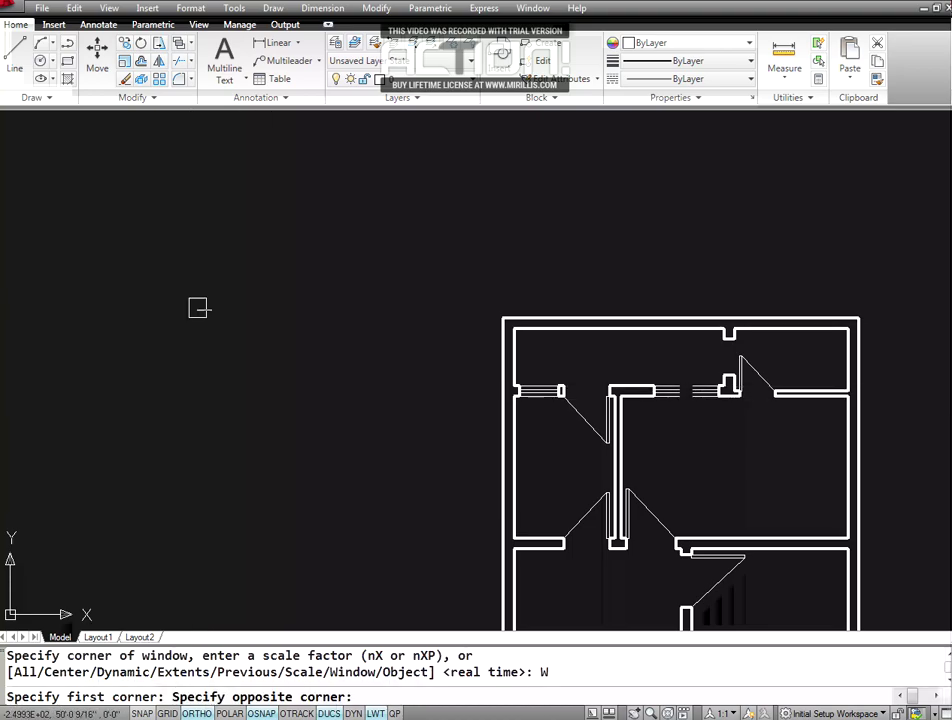
pyautogui.click(216, 318)
pyautogui.press('Escape')
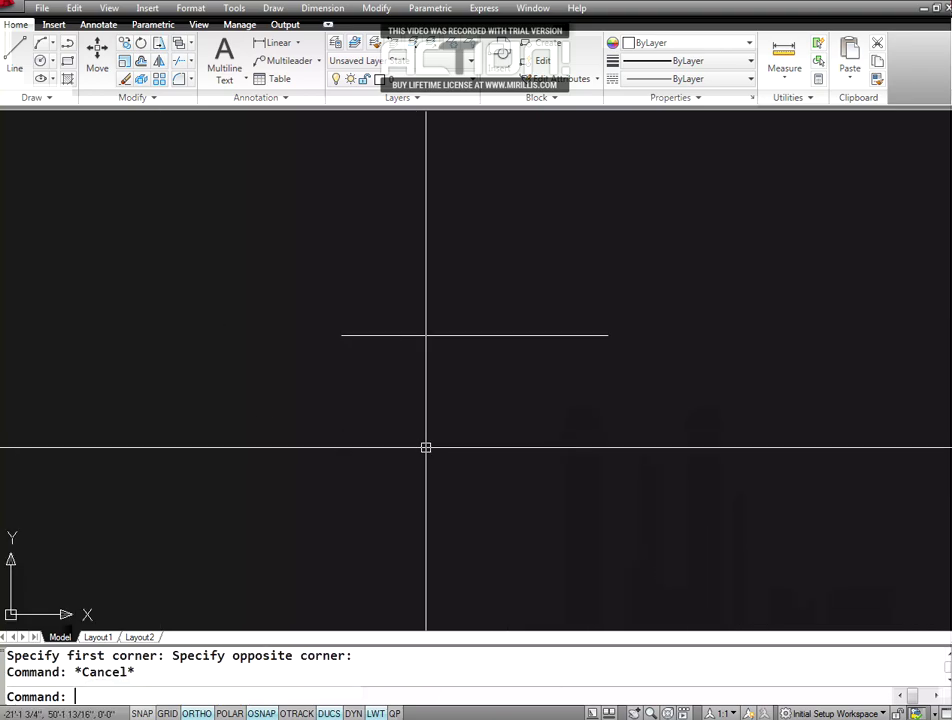
# - Real-time zoom out from the short line until the floor plan and reference scan reappear
pyautogui.press('Escape')
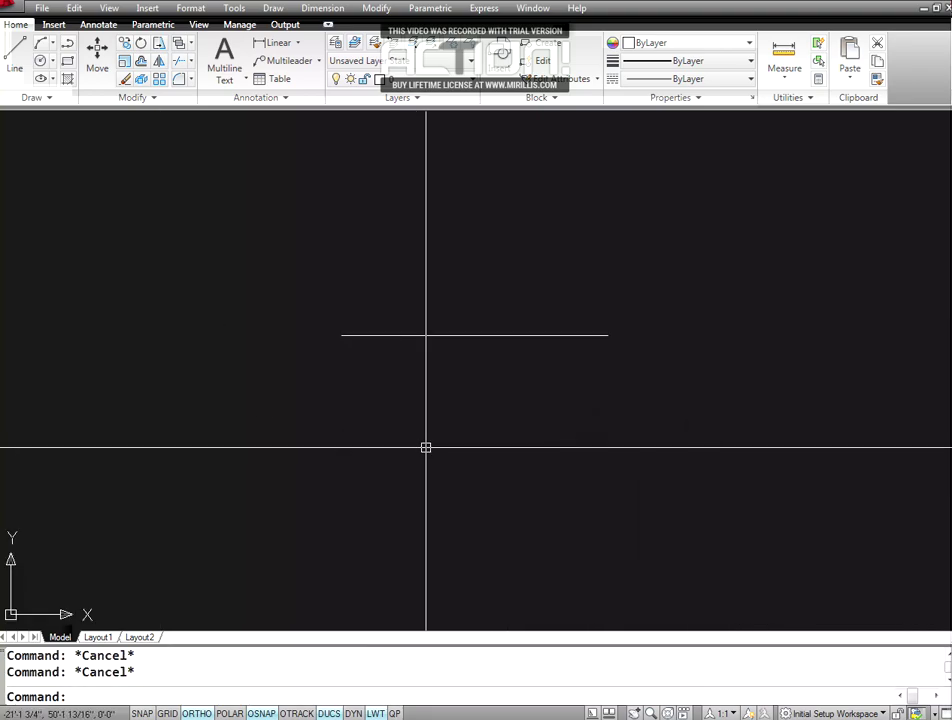
pyautogui.write('O')
pyautogui.press('BackSpace')
pyautogui.write('z')
pyautogui.press('Return')
pyautogui.press('Return')
pyautogui.moveTo(404, 212)
pyautogui.mouseDown()
pyautogui.moveTo(333, 248)
pyautogui.moveTo(264, 254)
pyautogui.moveTo(253, 376)
pyautogui.moveTo(297, 470)
pyautogui.mouseUp()
pyautogui.moveTo(279, 266)
pyautogui.mouseDown()
pyautogui.moveTo(285, 294)
pyautogui.moveTo(329, 255)
pyautogui.moveTo(712, 631)
pyautogui.mouseUp()
pyautogui.press('Escape')
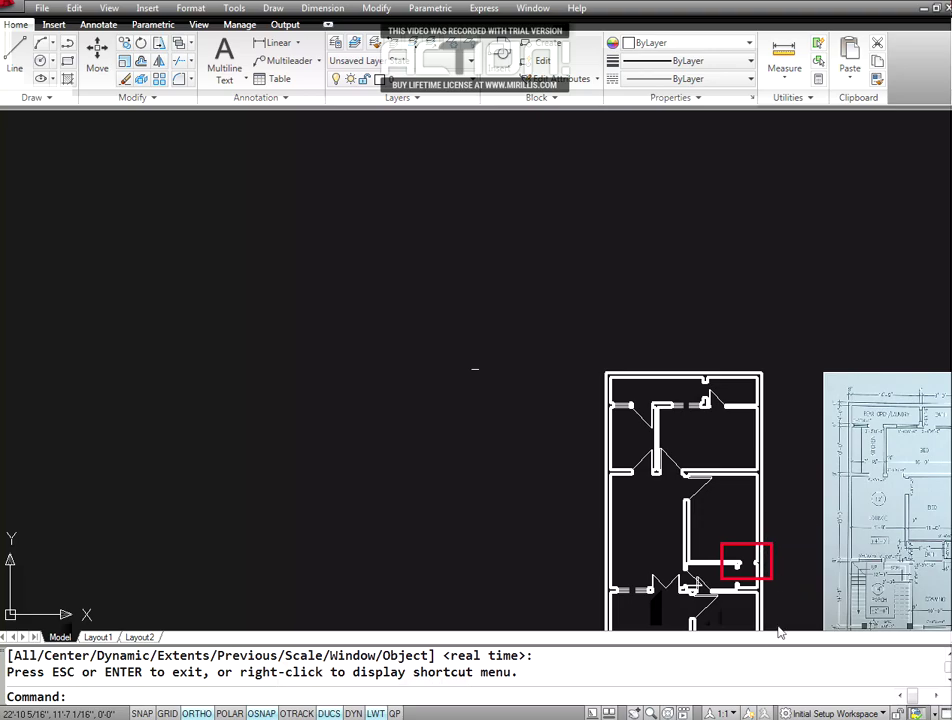
pyautogui.click(722, 661)
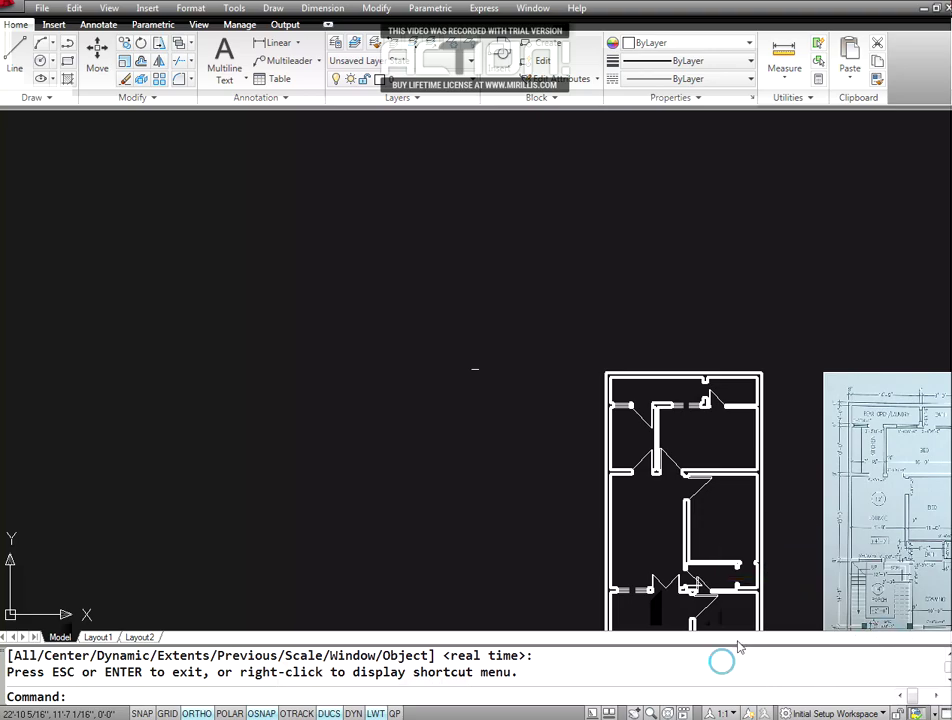
# - Zoom window into the wall opening at the plan's wall junction
pyautogui.press('Escape')
pyautogui.press('Escape')
pyautogui.write('Z')
pyautogui.press('Return')
pyautogui.write('W')
pyautogui.press('Return')
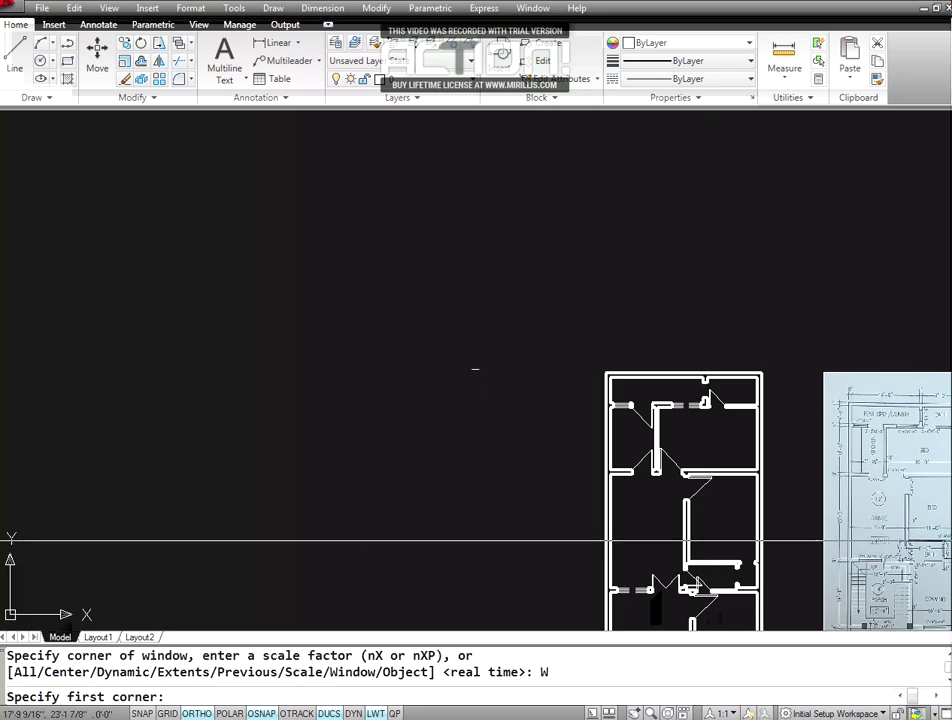
pyautogui.click(729, 548)
pyautogui.click(764, 578)
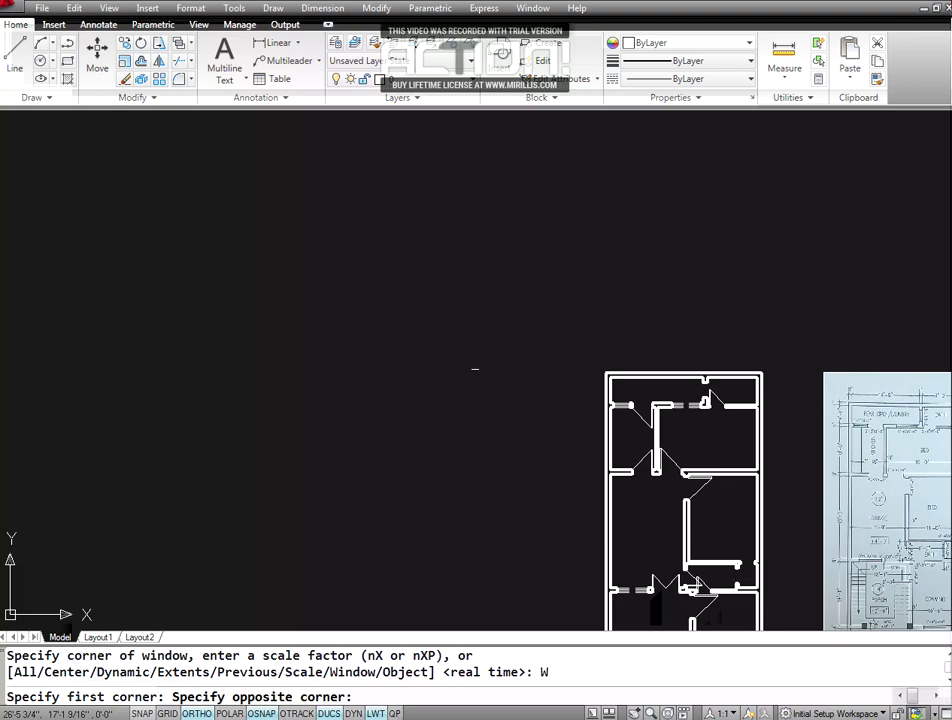
pyautogui.press('Escape')
pyautogui.press('Escape')
# - Open the Insert dialog and drop down the Name list of door, ventilator and window blocks
pyautogui.write('I')
pyautogui.press('Return')
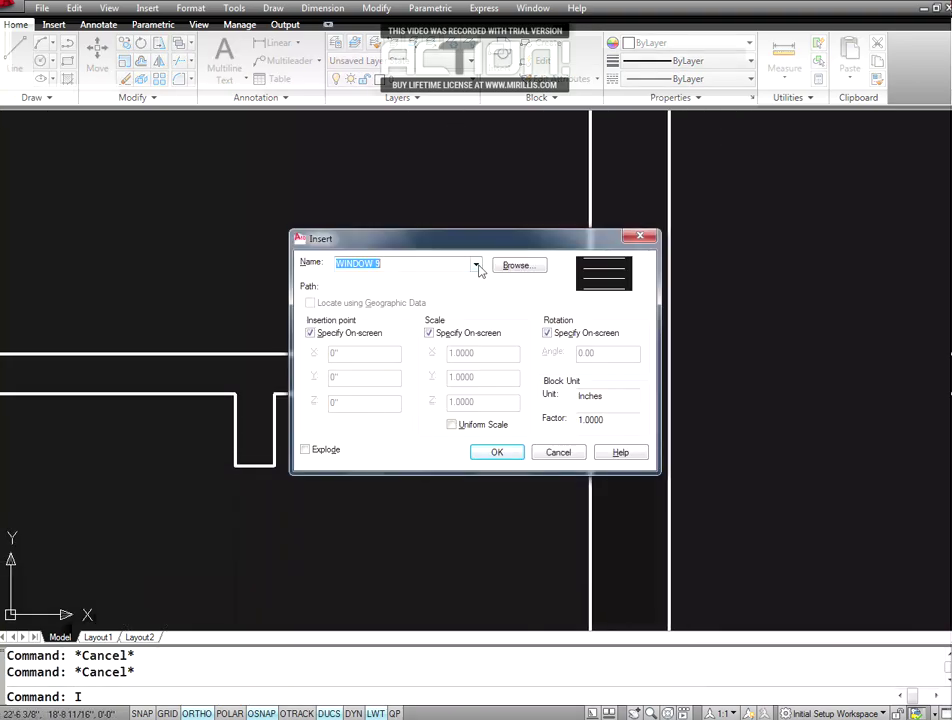
pyautogui.click(478, 266)
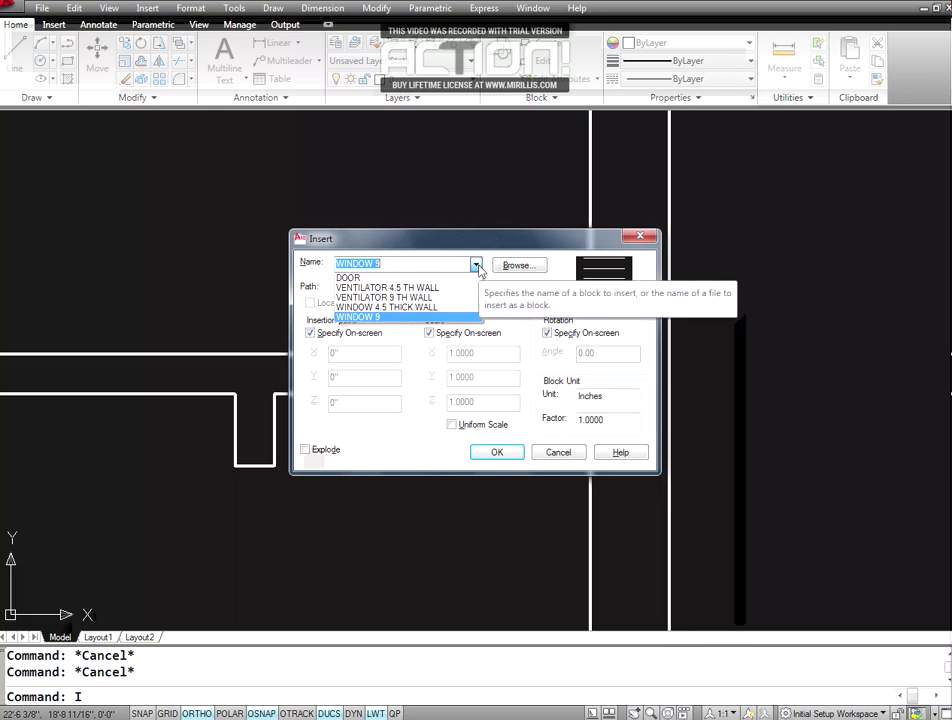
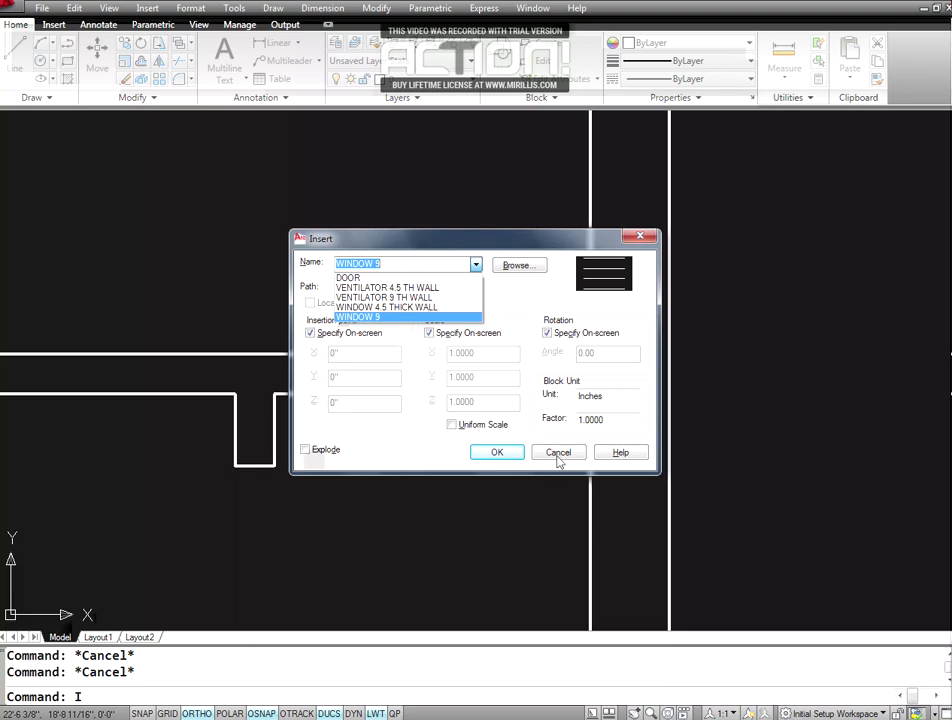
# - Cancel the block insertion and pan the view away from the walls to an empty area
pyautogui.click(558, 461)
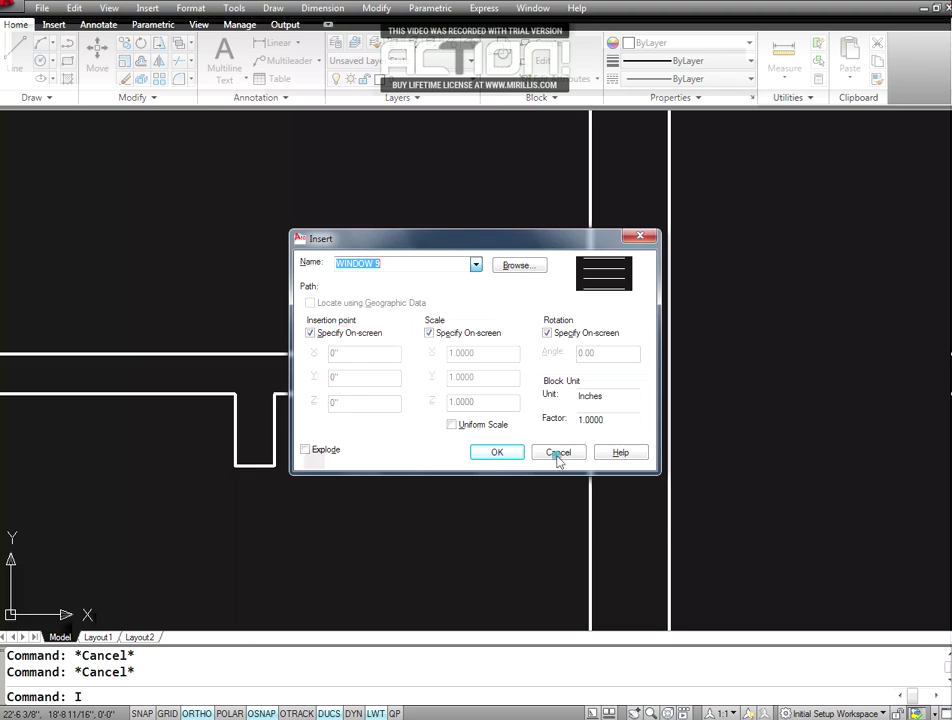
pyautogui.click(556, 453)
pyautogui.write('p')
pyautogui.press('Return')
pyautogui.moveTo(588, 412)
pyautogui.mouseDown()
pyautogui.moveTo(390, 268)
pyautogui.moveTo(459, 298)
pyautogui.moveTo(283, 289)
pyautogui.moveTo(380, 274)
pyautogui.moveTo(348, 266)
pyautogui.moveTo(629, 582)
pyautogui.moveTo(926, 503)
pyautogui.mouseUp()
pyautogui.moveTo(193, 259)
pyautogui.mouseDown()
pyautogui.moveTo(529, 344)
pyautogui.moveTo(205, 207)
pyautogui.moveTo(331, 249)
pyautogui.mouseUp()
pyautogui.press('Escape')
# - Zoom to extents to show the whole drawing, then pan the floor plan down and right
pyautogui.write('Z')
pyautogui.press('Return')
pyautogui.write('E')
pyautogui.press('Return')
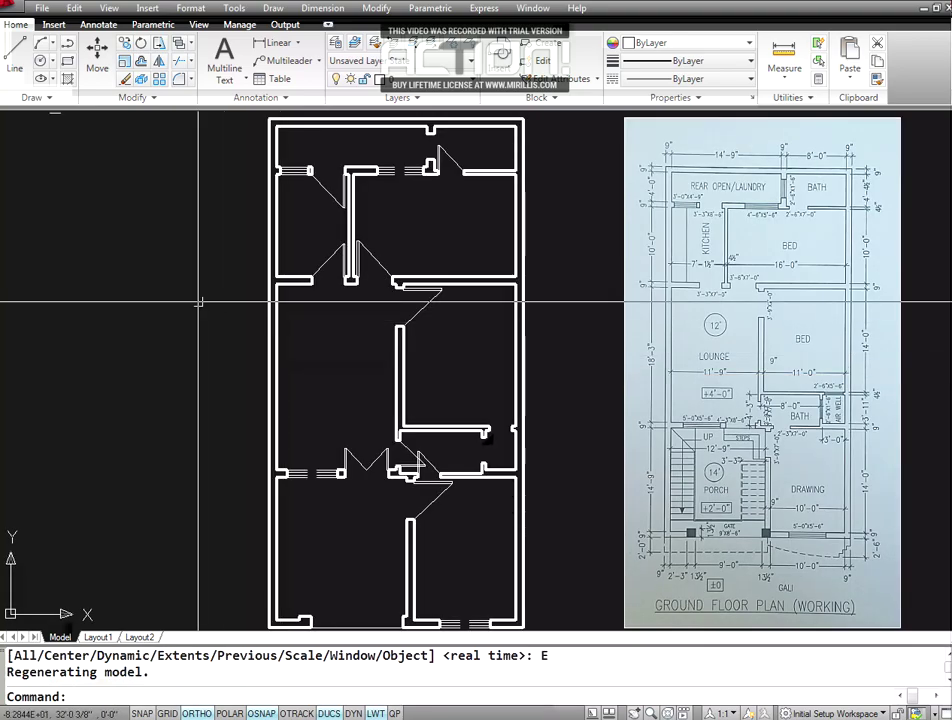
pyautogui.write('P')
pyautogui.press('Return')
pyautogui.moveTo(106, 160); pyautogui.dragTo(368, 333)
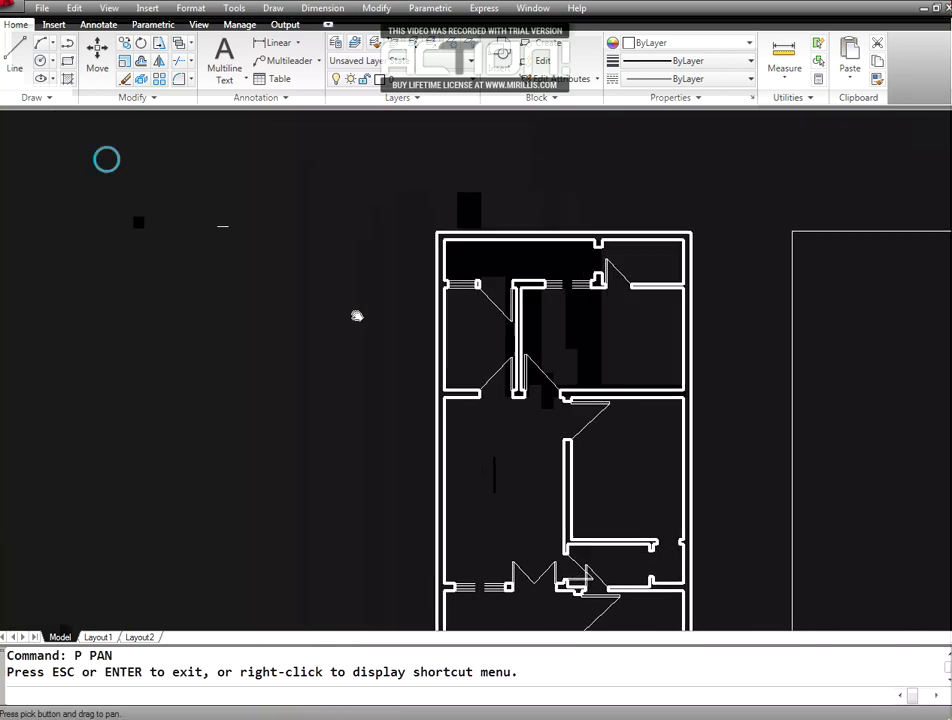
pyautogui.press('Escape')
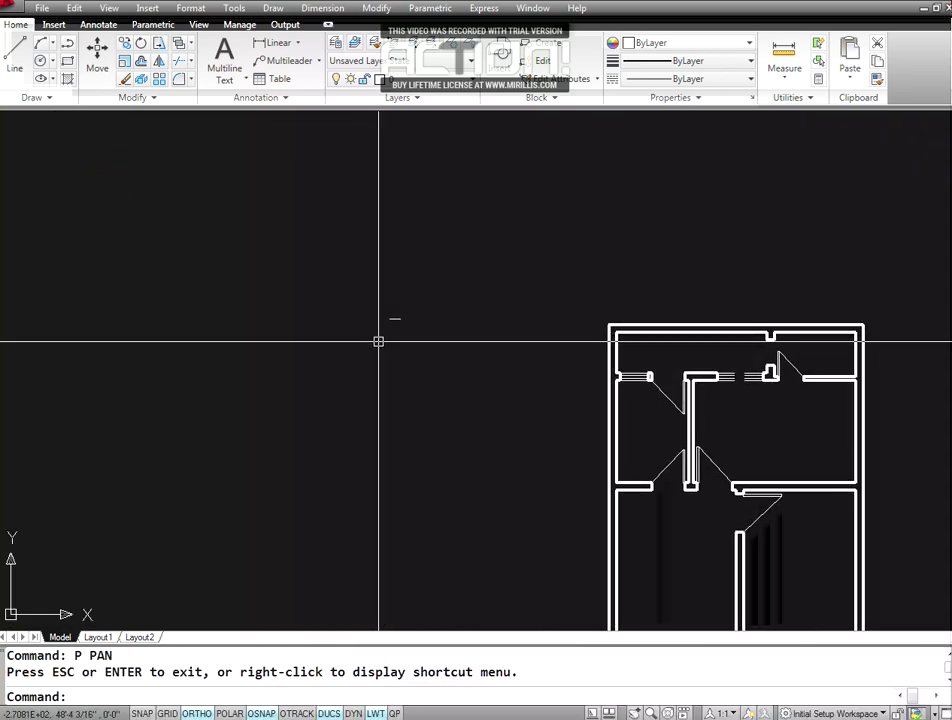
pyautogui.write('Z')
# - Zoom in with a window around the short line left of the plan
pyautogui.press('Return')
pyautogui.write('W')
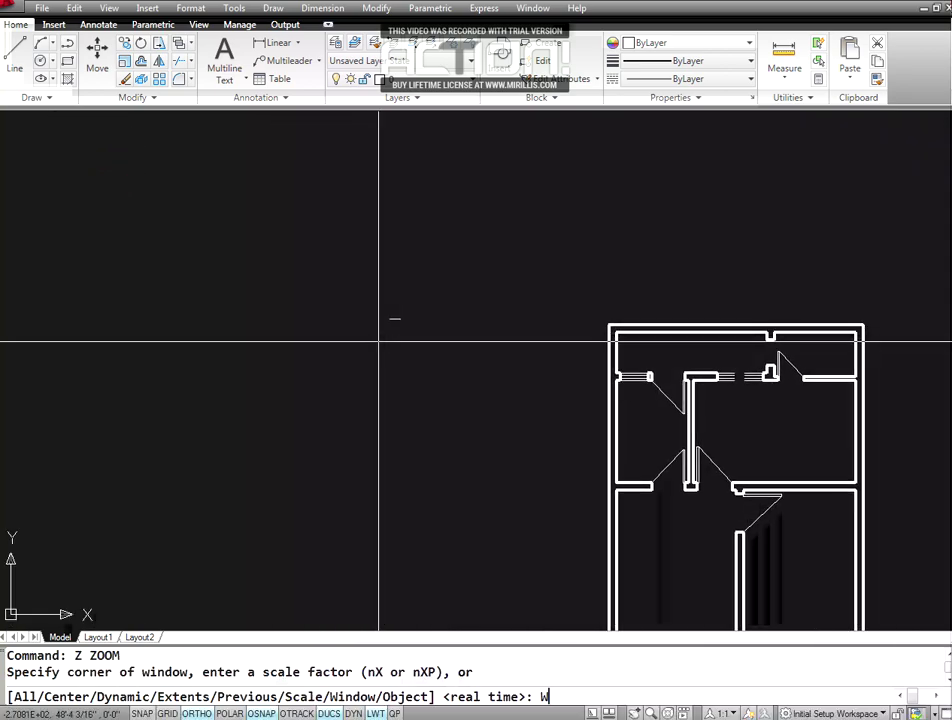
pyautogui.press('Return')
pyautogui.click(370, 301)
pyautogui.click(408, 322)
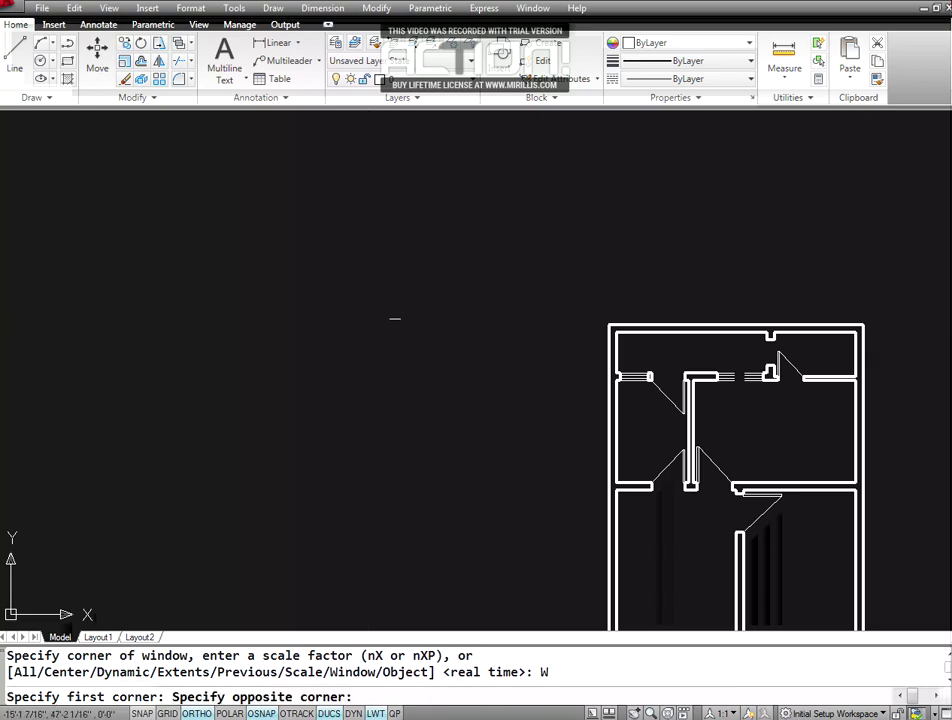
pyautogui.press('Escape')
pyautogui.press('Escape')
# - Offset the short line 4.5 downward
pyautogui.write('O')
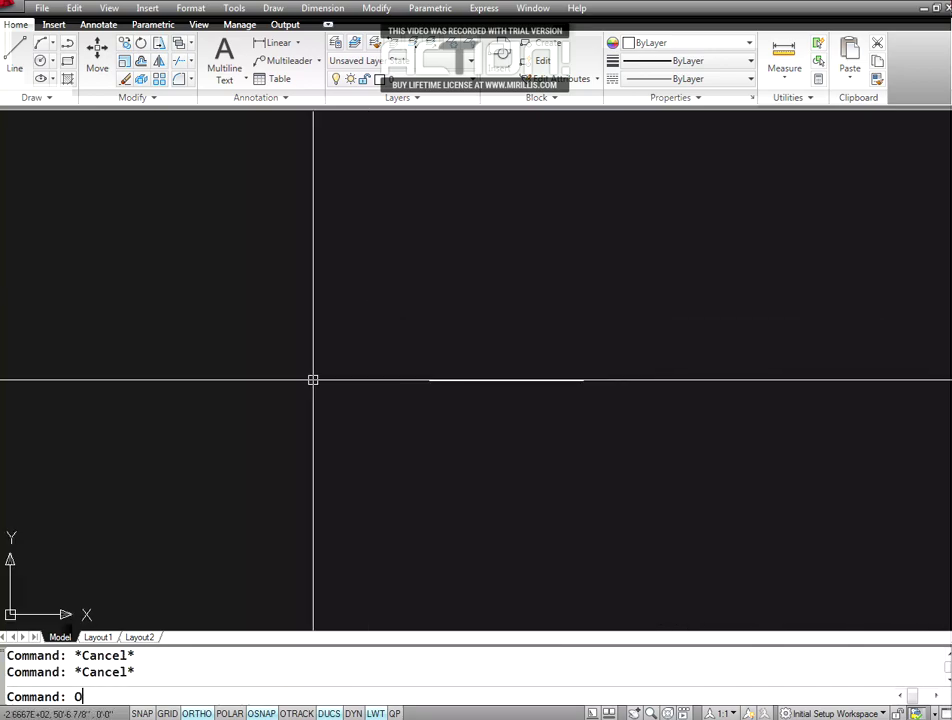
pyautogui.press('Return')
pyautogui.write('4')
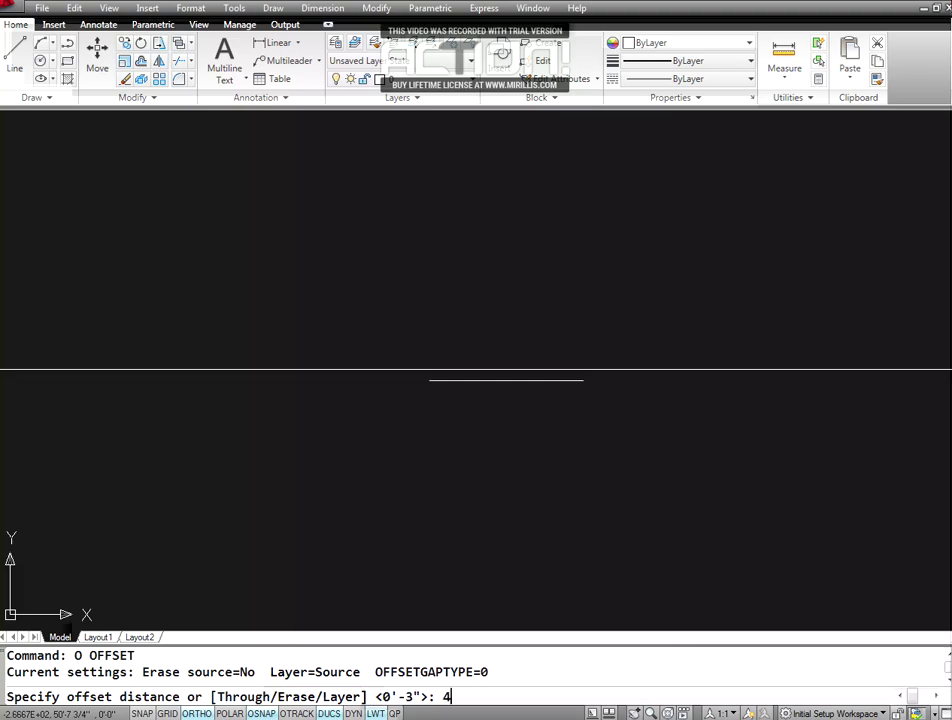
pyautogui.write('.5')
pyautogui.press('Return')
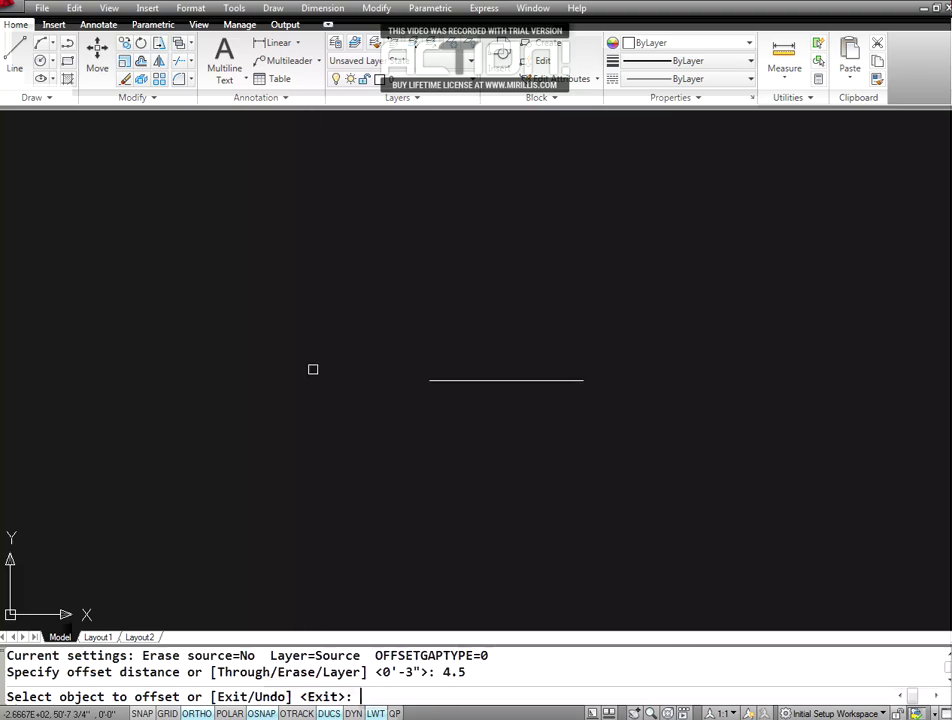
pyautogui.click(453, 383)
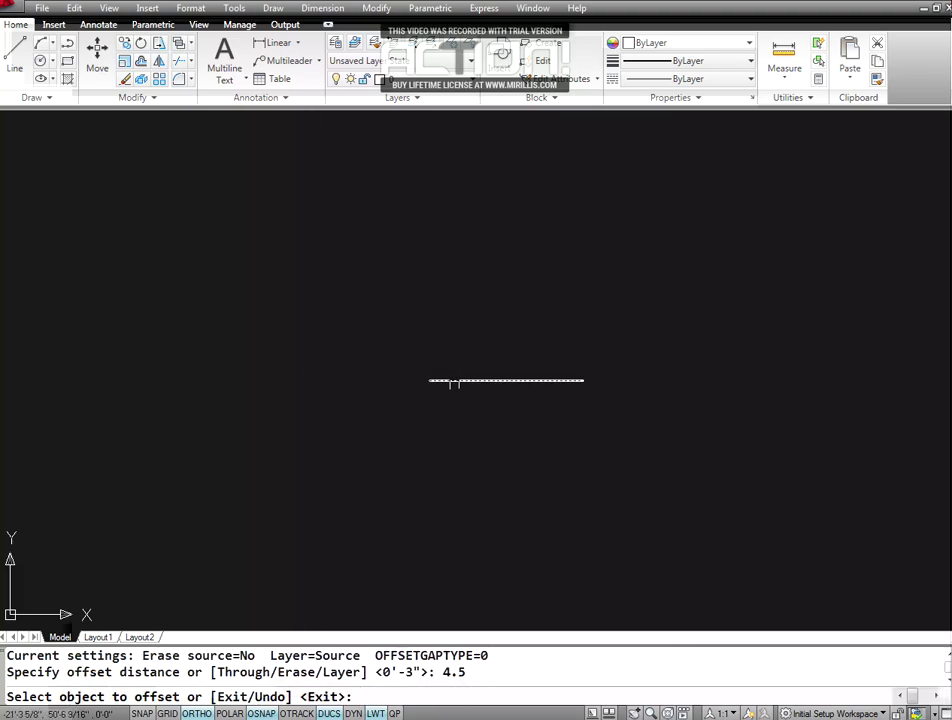
pyautogui.click(457, 442)
pyautogui.press('Return')
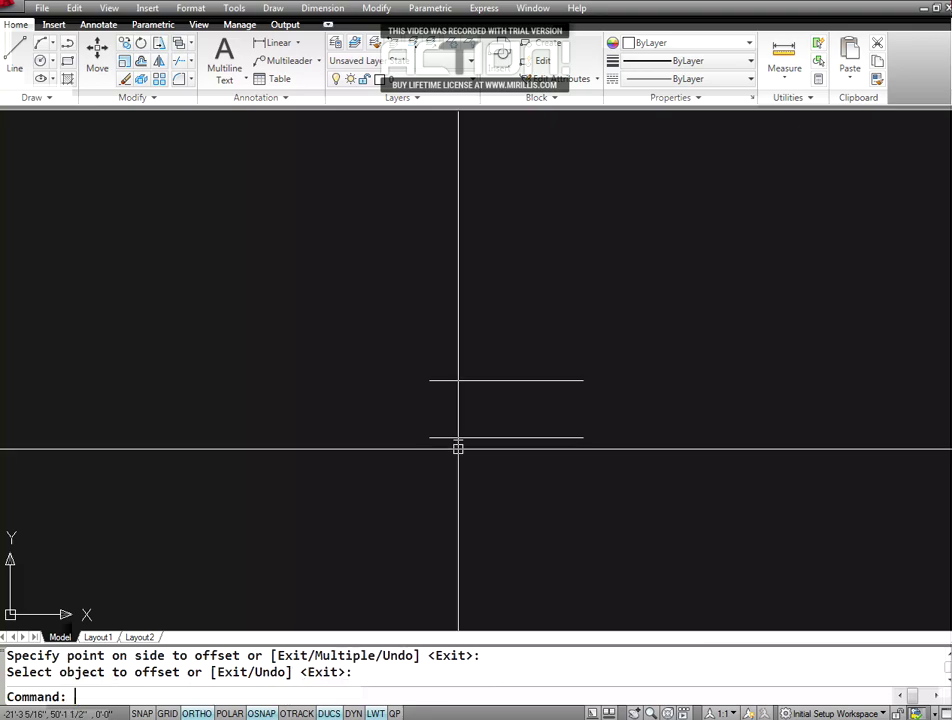
# - Check the existing block names in Block Definition, cancel it, and regenerate the drawing
pyautogui.write('B')
pyautogui.press('Return')
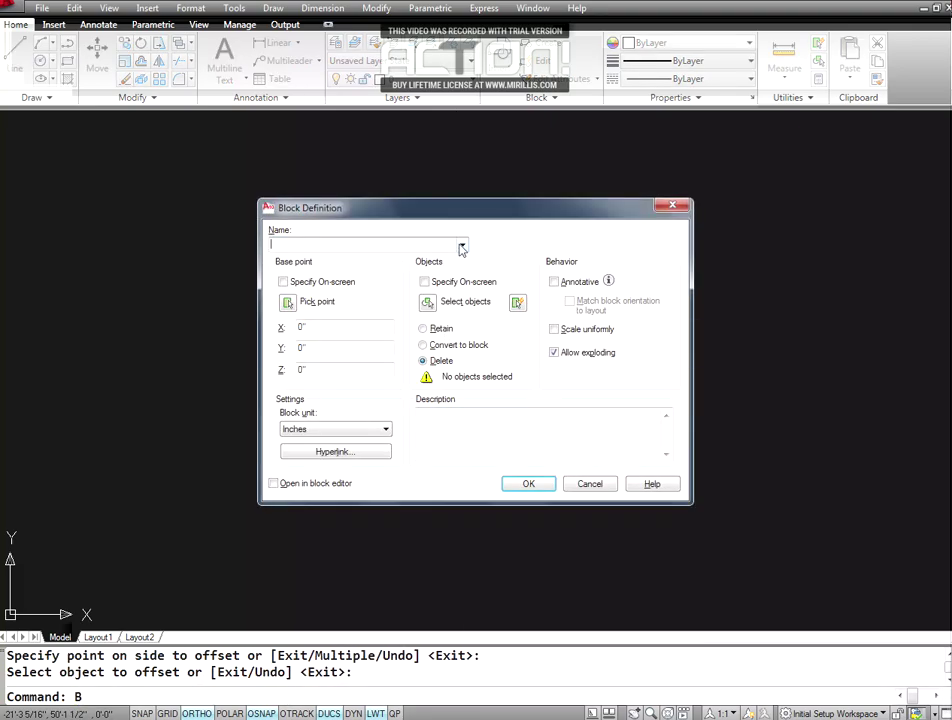
pyautogui.click(462, 245)
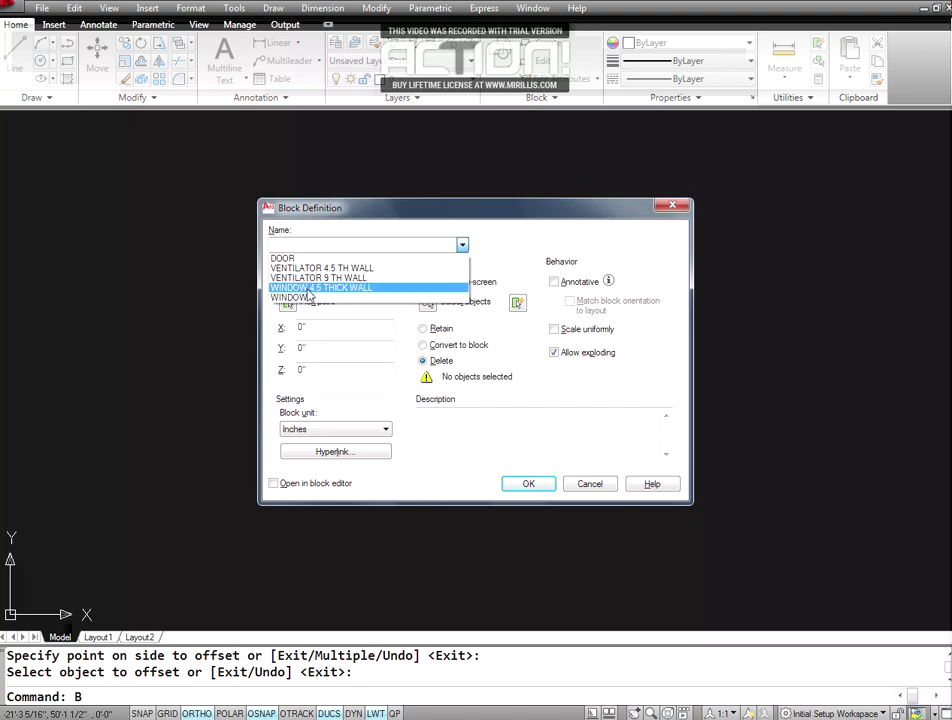
pyautogui.click(582, 488)
pyautogui.click(582, 488)
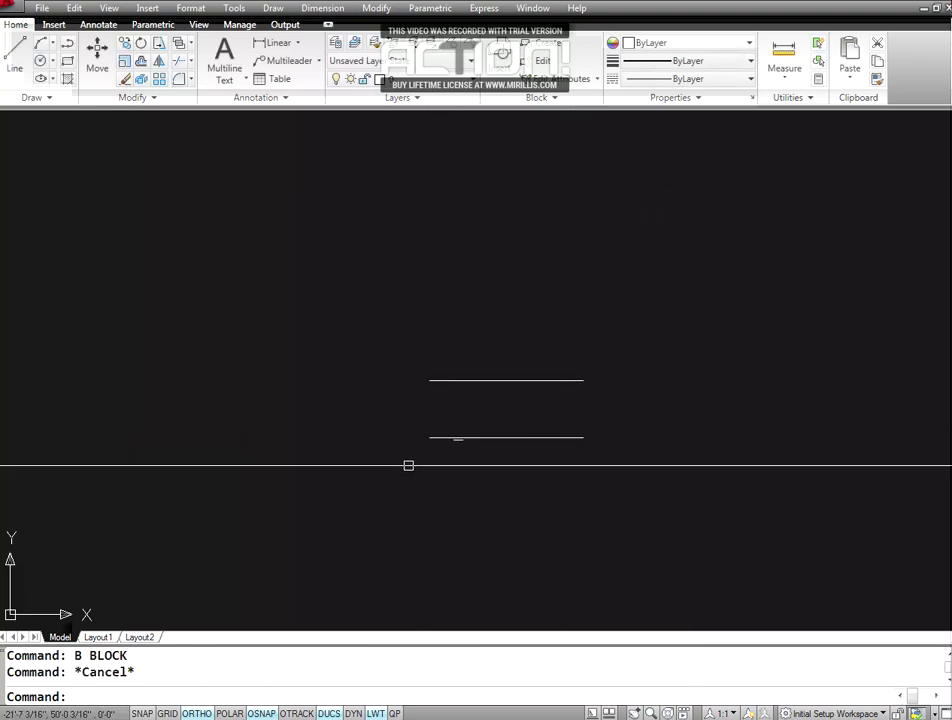
pyautogui.write('E')
pyautogui.press('Escape')
pyautogui.write('RE')
pyautogui.press('Return')
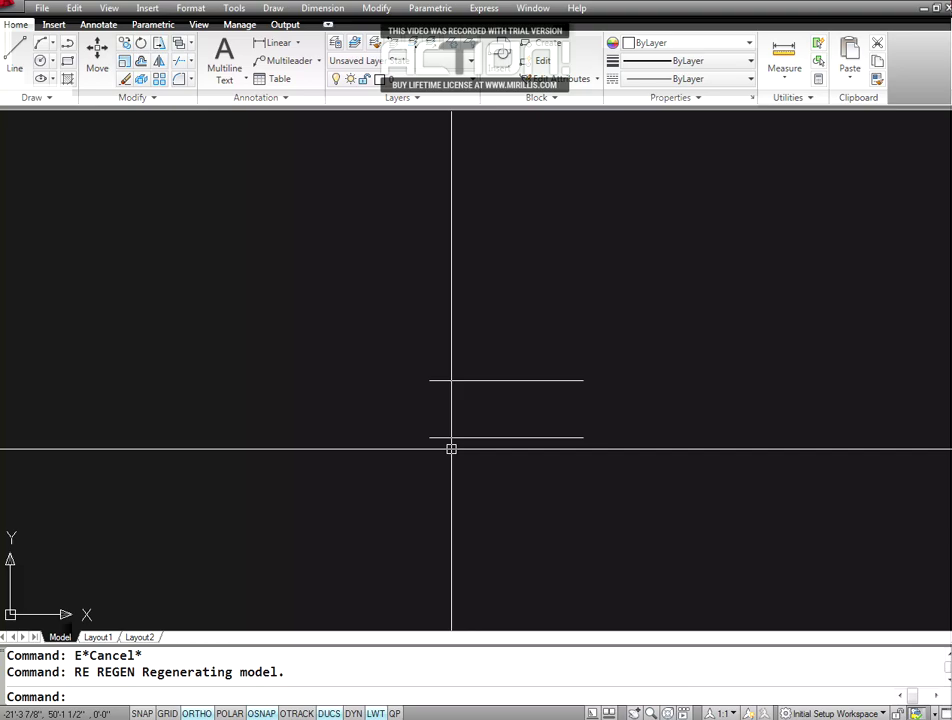
pyautogui.press('Escape')
pyautogui.press('Escape')
# - Offset the upper line 1.5 twice downward using the Multiple option
pyautogui.write('O')
pyautogui.press('Return')
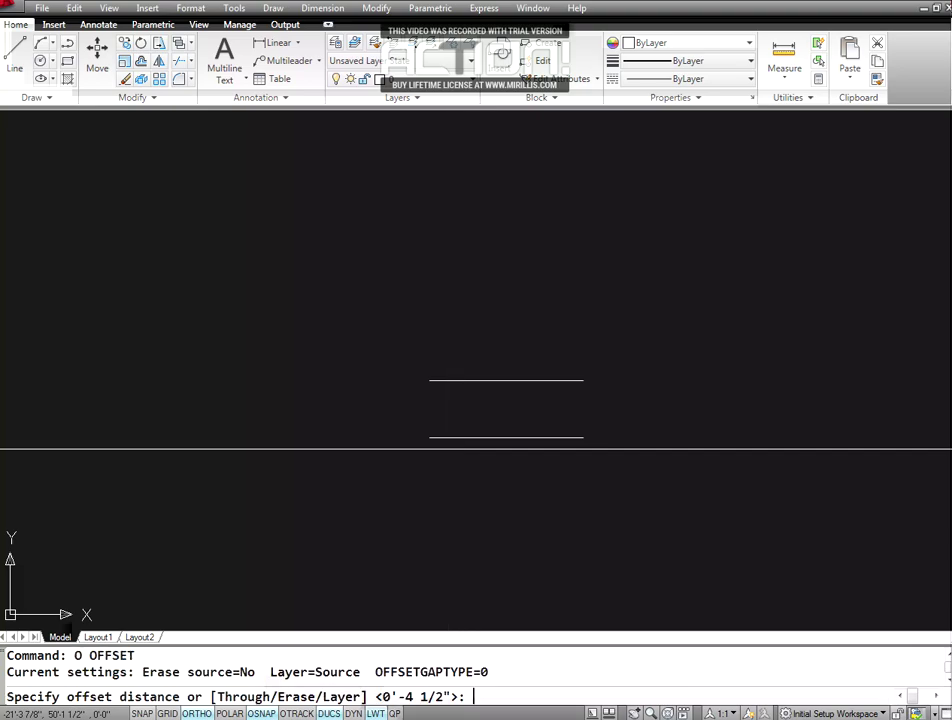
pyautogui.write('1.5')
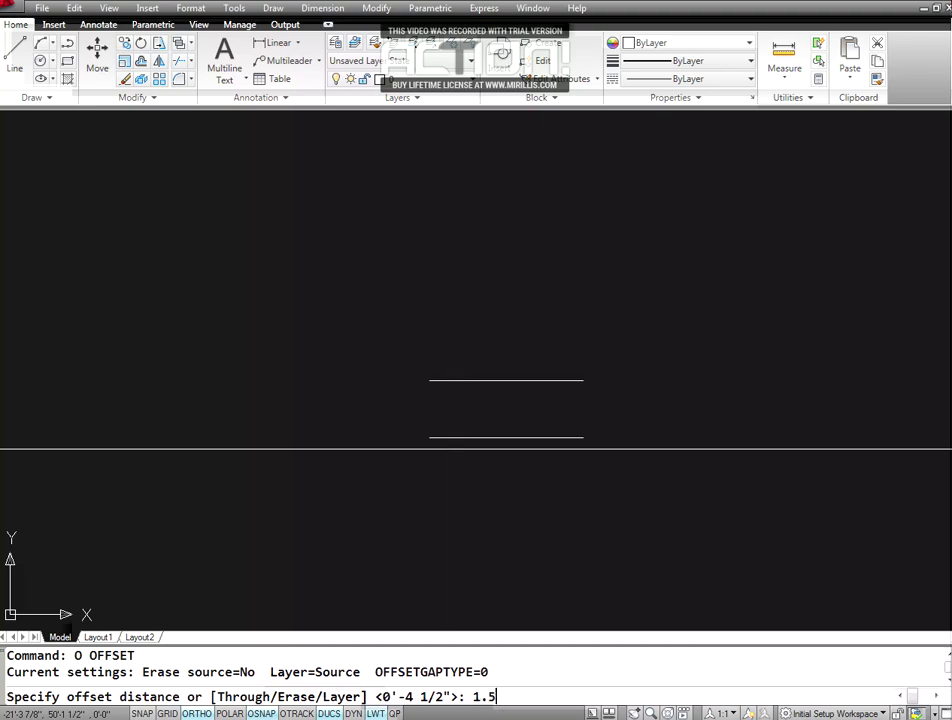
pyautogui.press('Return')
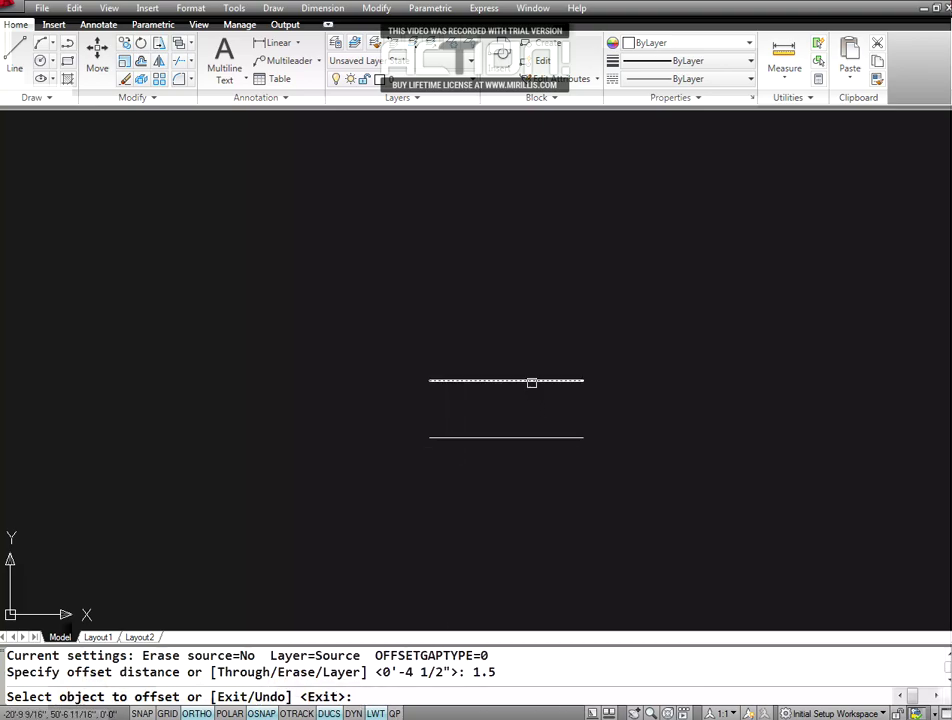
pyautogui.click(531, 381)
pyautogui.write('M')
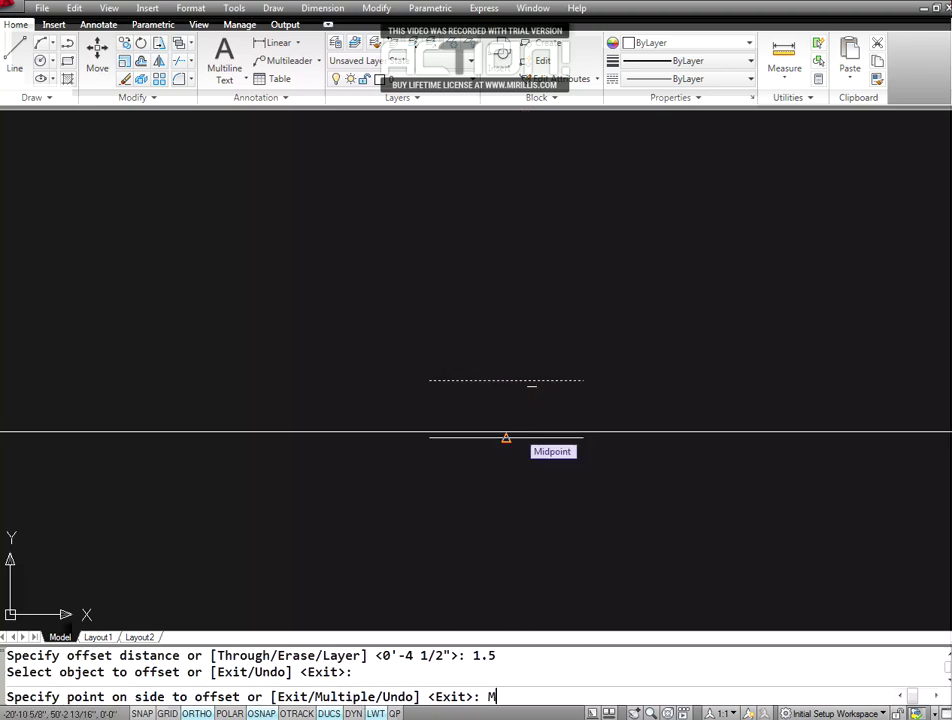
pyautogui.press('Return')
pyautogui.click(302, 495)
pyautogui.click(302, 518)
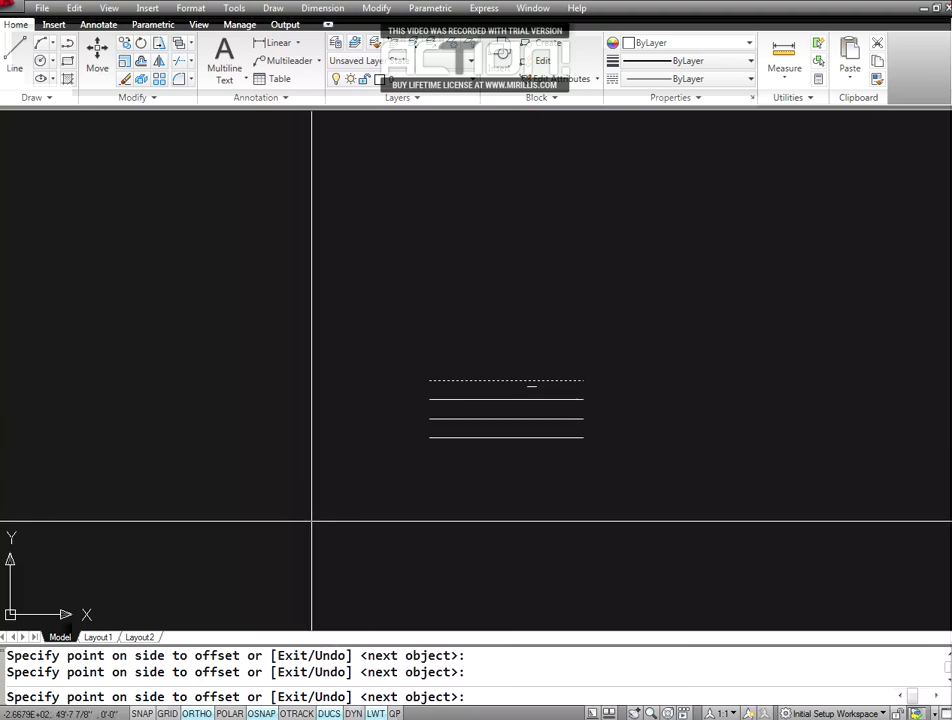
pyautogui.press('Escape')
# - Regenerate the drawing and bring up the Block Definition dialog
pyautogui.press('Escape')
pyautogui.write('RE')
pyautogui.press('Return')
pyautogui.press('Escape')
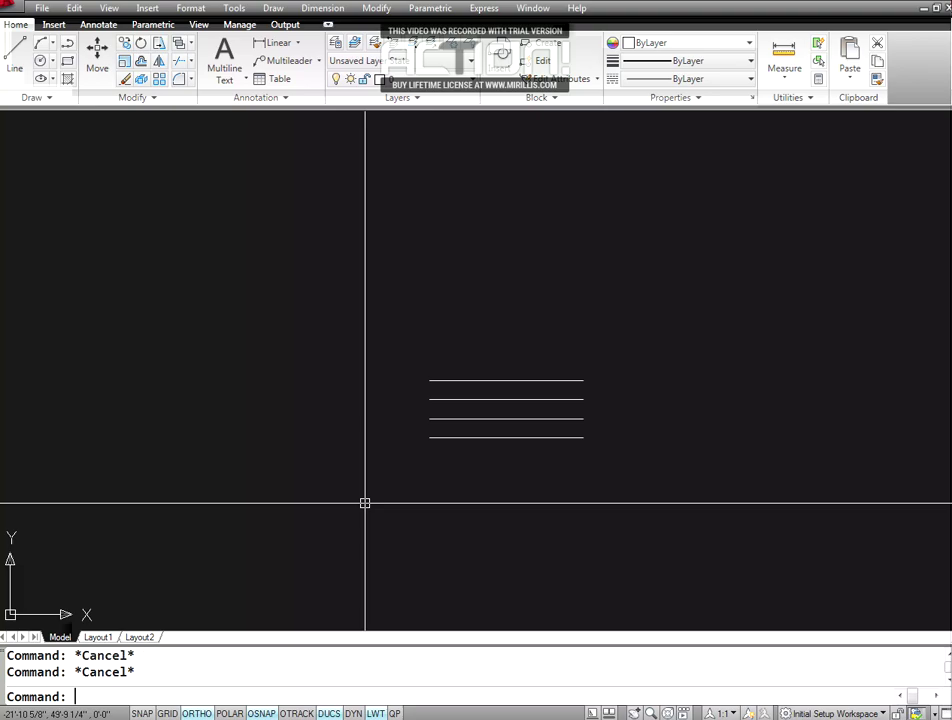
pyautogui.press('Return')
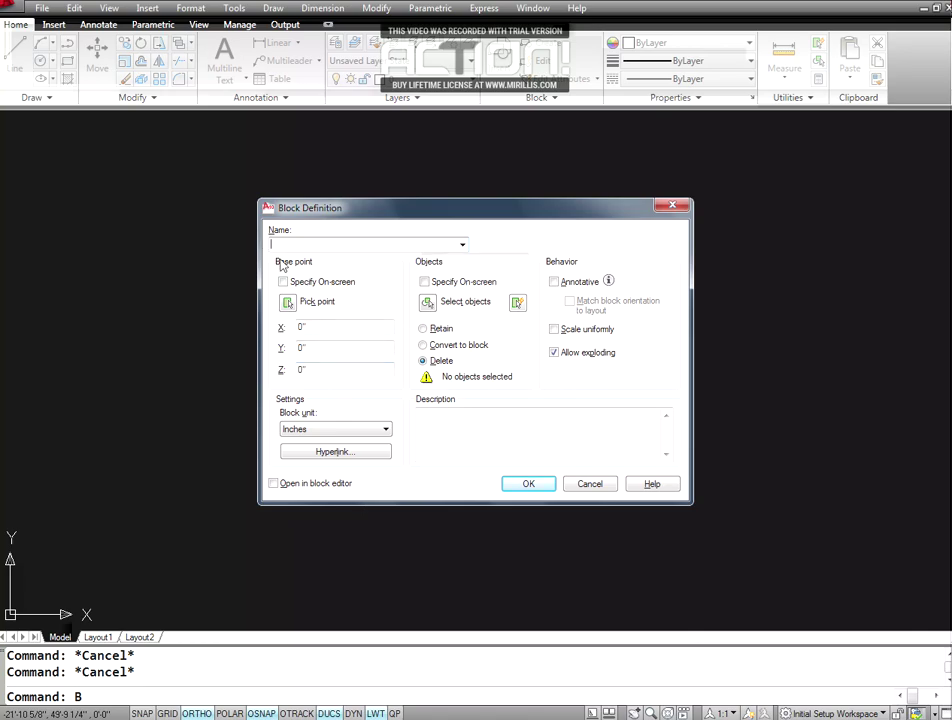
# - Redefine WINDOW 4.5 THICK WALL from the four lines, based at the bottom line's left end
pyautogui.write('WINDOW 4.5 THICK WALL')
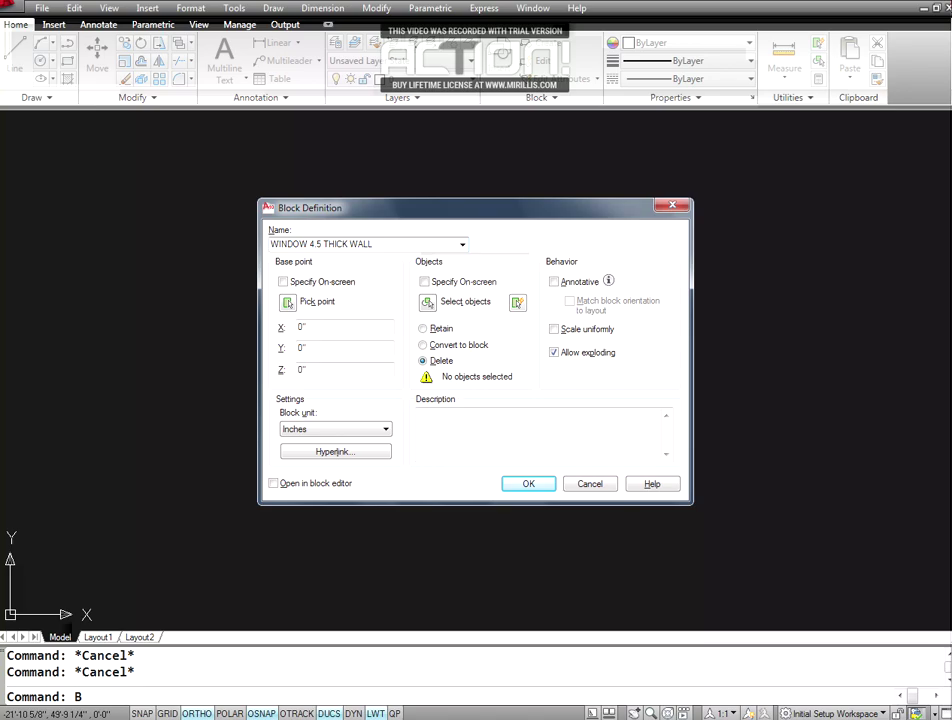
pyautogui.click(427, 301)
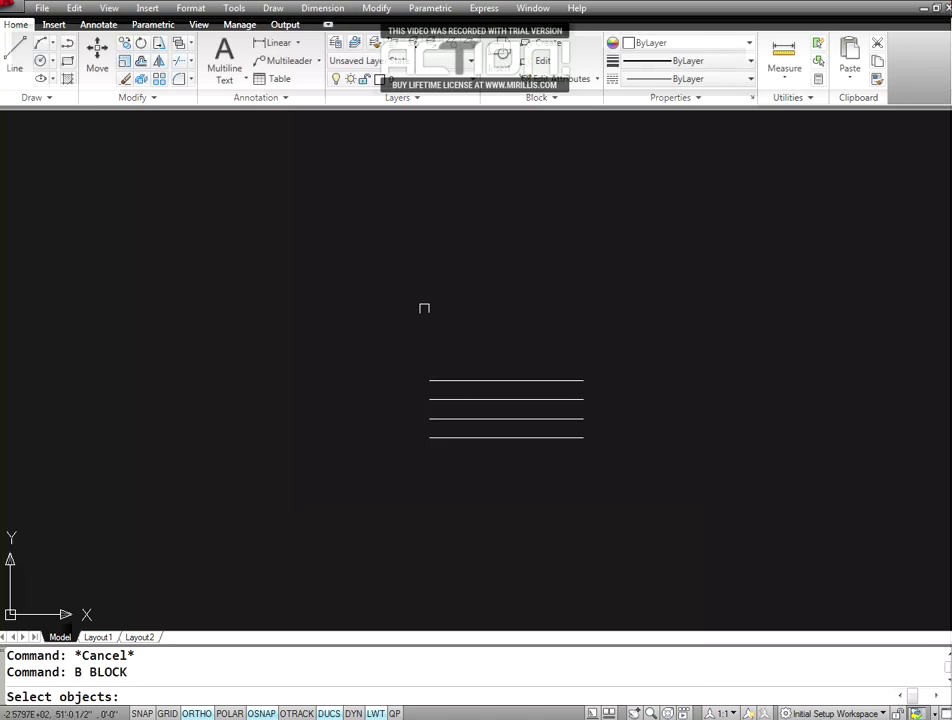
pyautogui.click(387, 374)
pyautogui.click(625, 476)
pyautogui.press('Return')
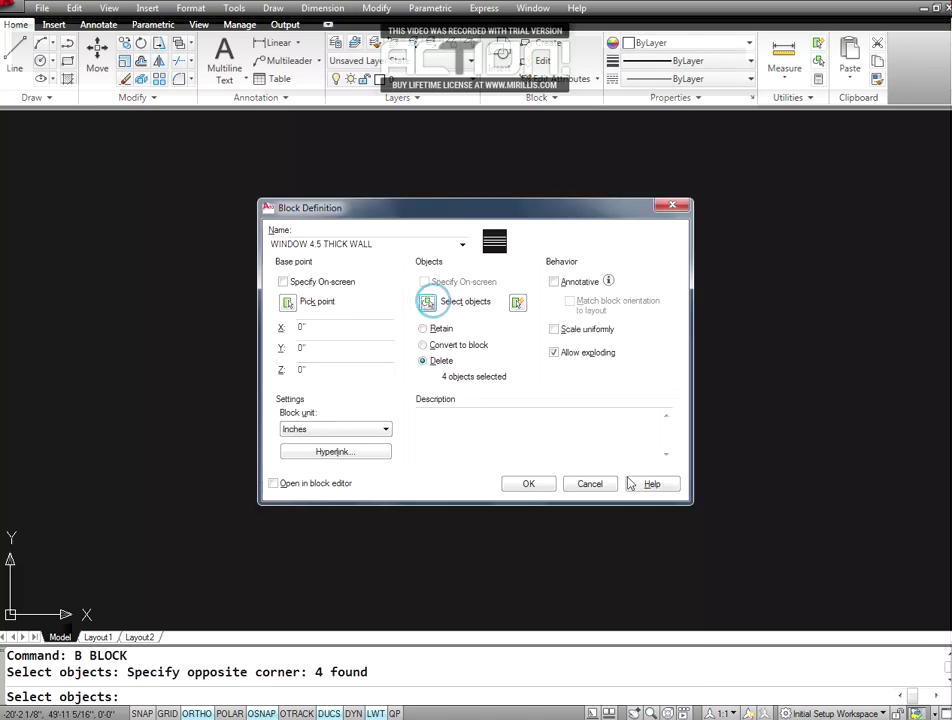
pyautogui.click(287, 302)
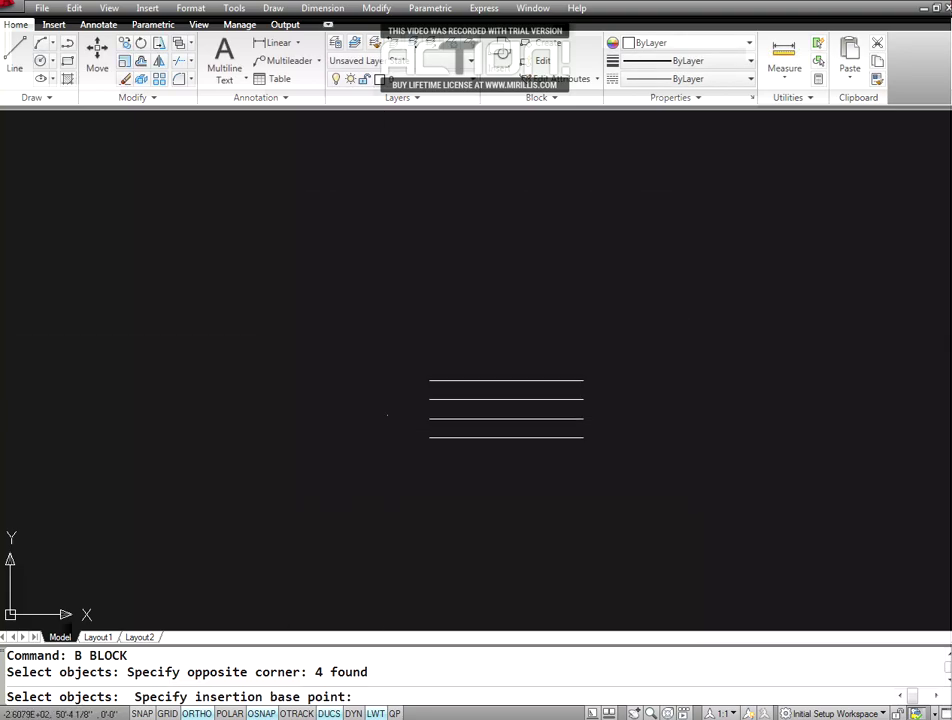
pyautogui.click(429, 437)
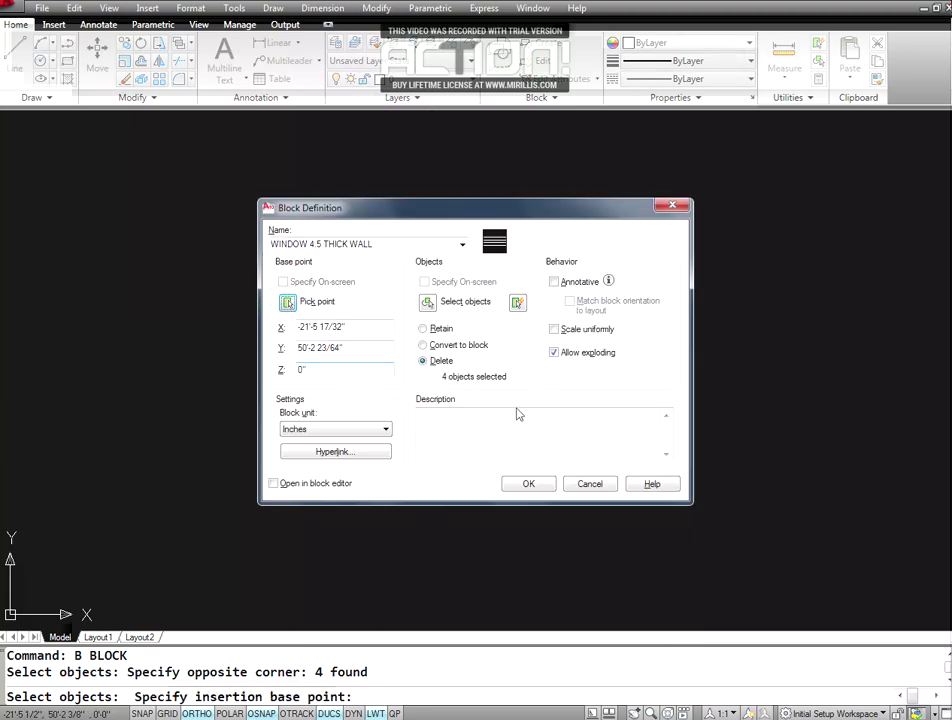
pyautogui.click(532, 489)
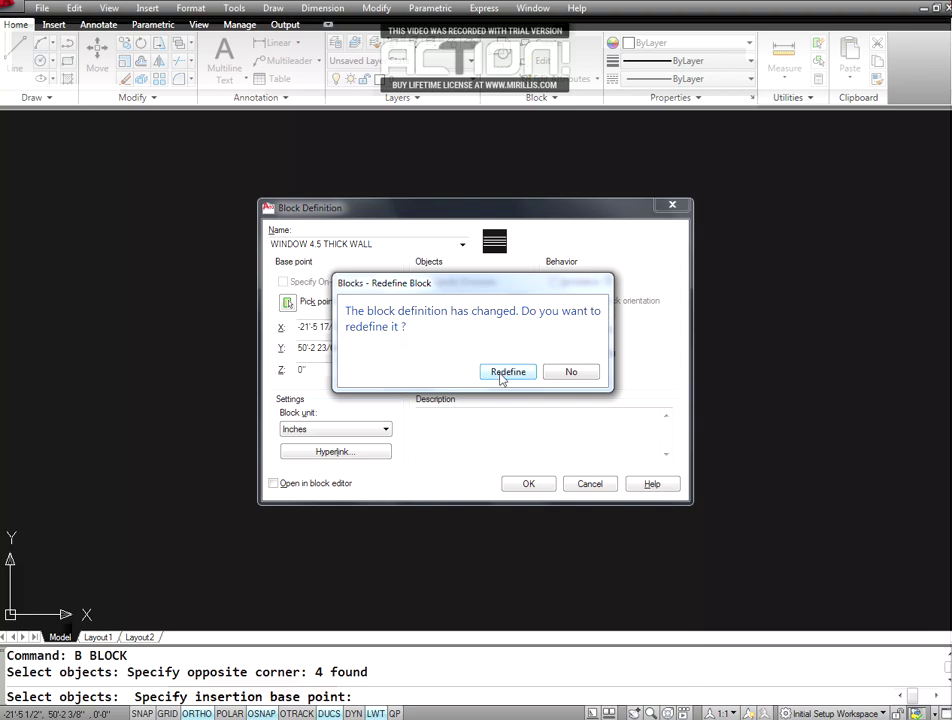
pyautogui.click(502, 374)
# - Zoom out to locate the floor plan again
pyautogui.write('z')
pyautogui.press('Return')
pyautogui.moveTo(453, 276)
pyautogui.mouseDown()
pyautogui.moveTo(414, 406)
pyautogui.moveTo(279, 455)
pyautogui.moveTo(240, 457)
pyautogui.mouseUp()
# - Zoom out and pan the floor plan to the centre, showing its lower rooms
pyautogui.moveTo(353, 317)
pyautogui.mouseDown()
pyautogui.moveTo(234, 368)
pyautogui.moveTo(256, 377)
pyautogui.mouseUp()
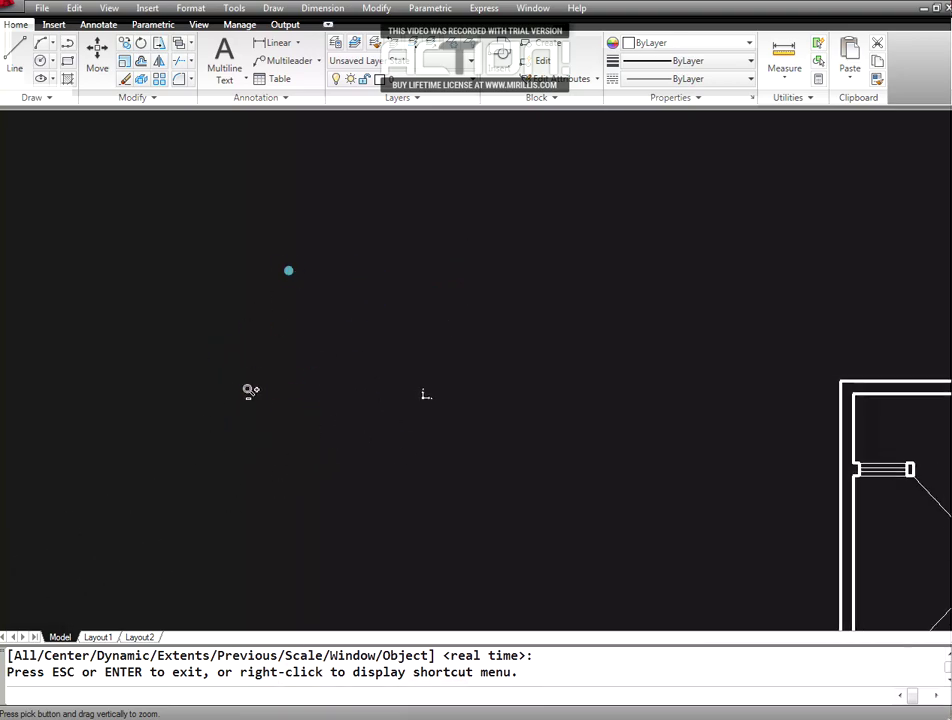
pyautogui.moveTo(499, 234)
pyautogui.mouseDown()
pyautogui.moveTo(374, 298)
pyautogui.moveTo(344, 368)
pyautogui.mouseUp()
pyautogui.press('Escape')
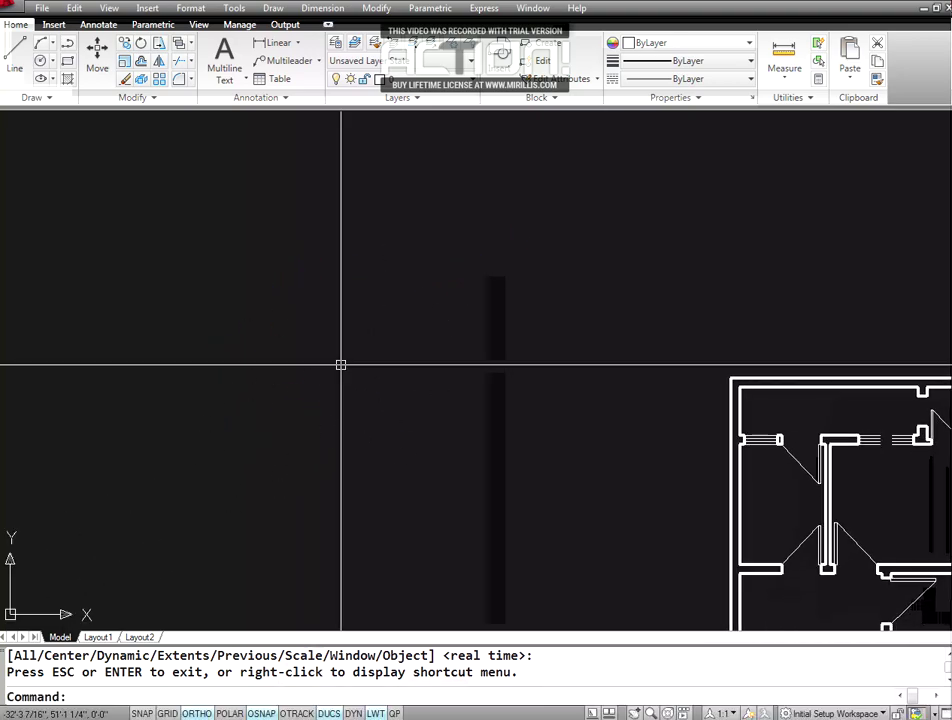
pyautogui.write('P')
pyautogui.press('Return')
pyautogui.moveTo(650, 461)
pyautogui.mouseDown()
pyautogui.moveTo(501, 342)
pyautogui.moveTo(519, 440)
pyautogui.mouseUp()
pyautogui.moveTo(599, 480)
pyautogui.mouseDown()
pyautogui.moveTo(601, 457)
pyautogui.moveTo(631, 467)
pyautogui.moveTo(639, 432)
pyautogui.mouseUp()
pyautogui.press('Escape')
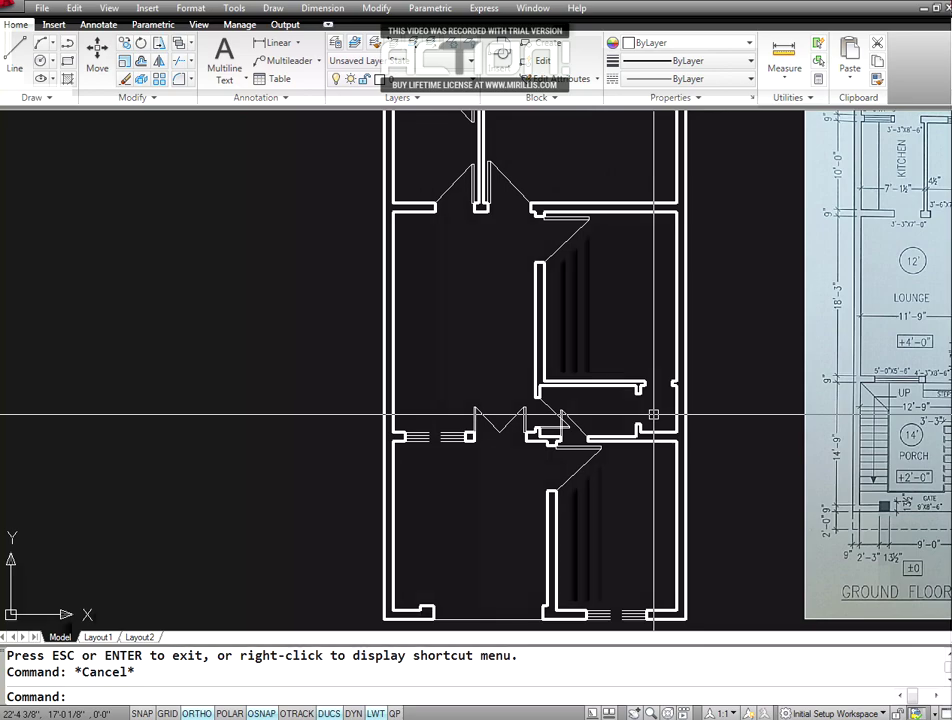
pyautogui.write('Z')
# - Zoom window in closely on the wall opening beside the stair
pyautogui.press('Return')
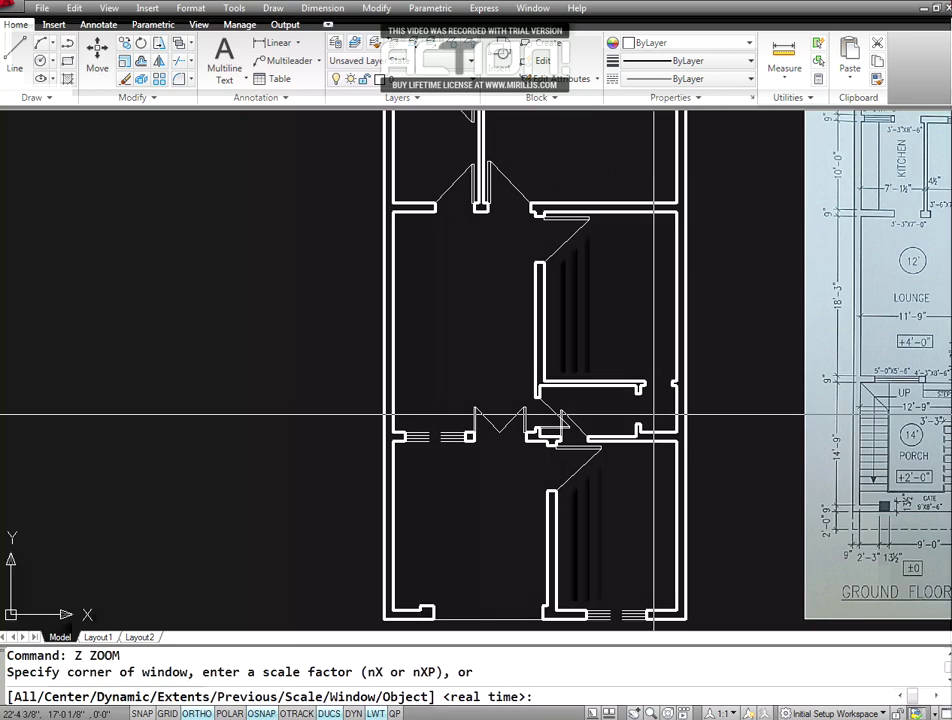
pyautogui.write('W')
pyautogui.press('Return')
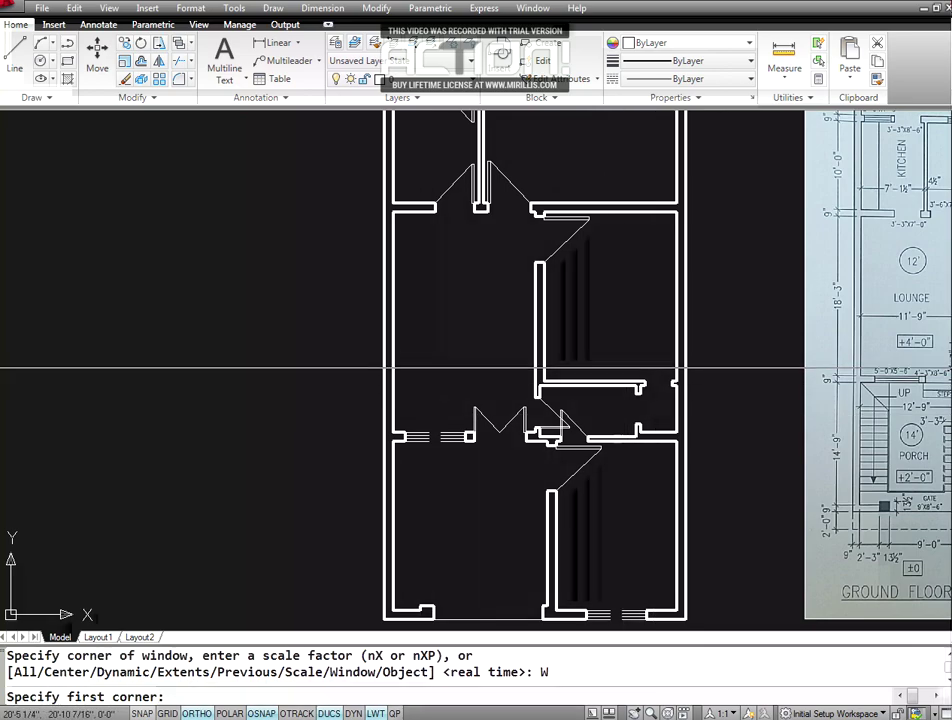
pyautogui.click(633, 366)
pyautogui.click(679, 397)
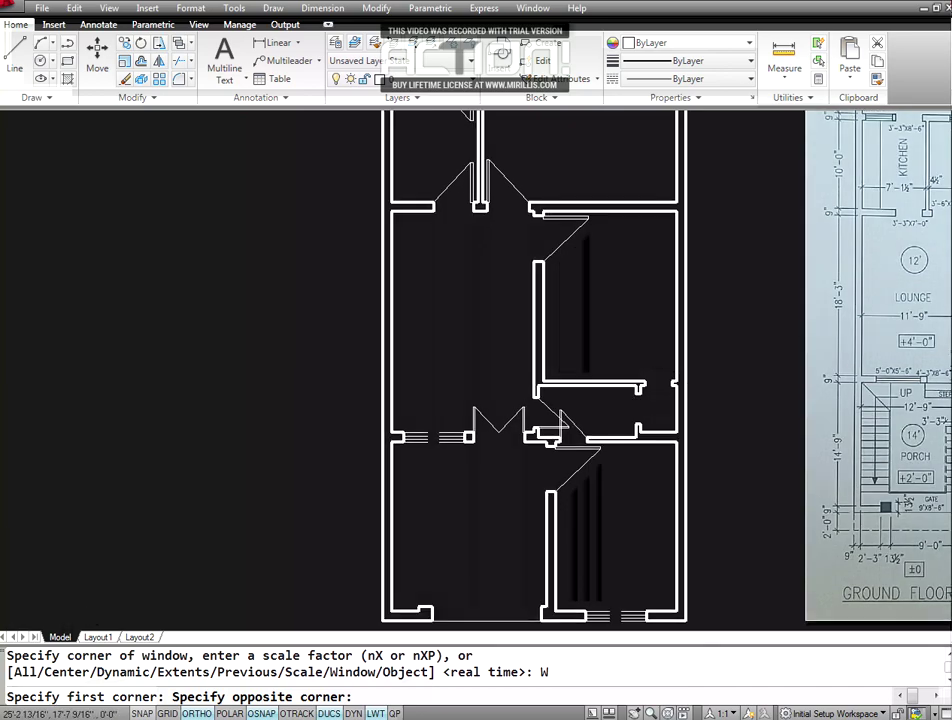
pyautogui.press('Escape')
pyautogui.press('Escape')
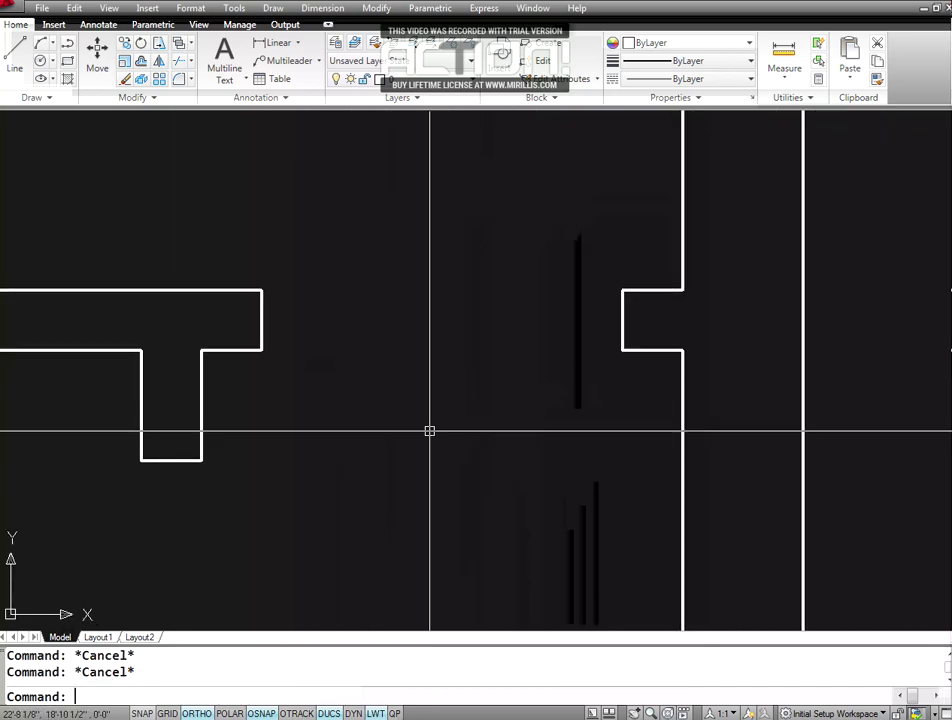
pyautogui.write('I')
pyautogui.press('Return')
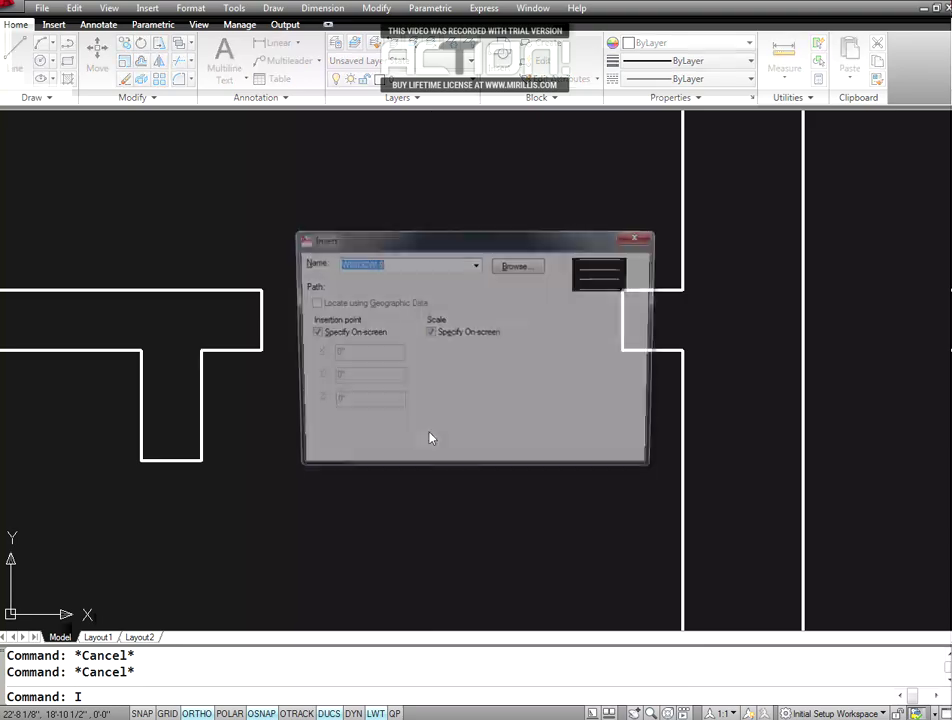
pyautogui.click(476, 265)
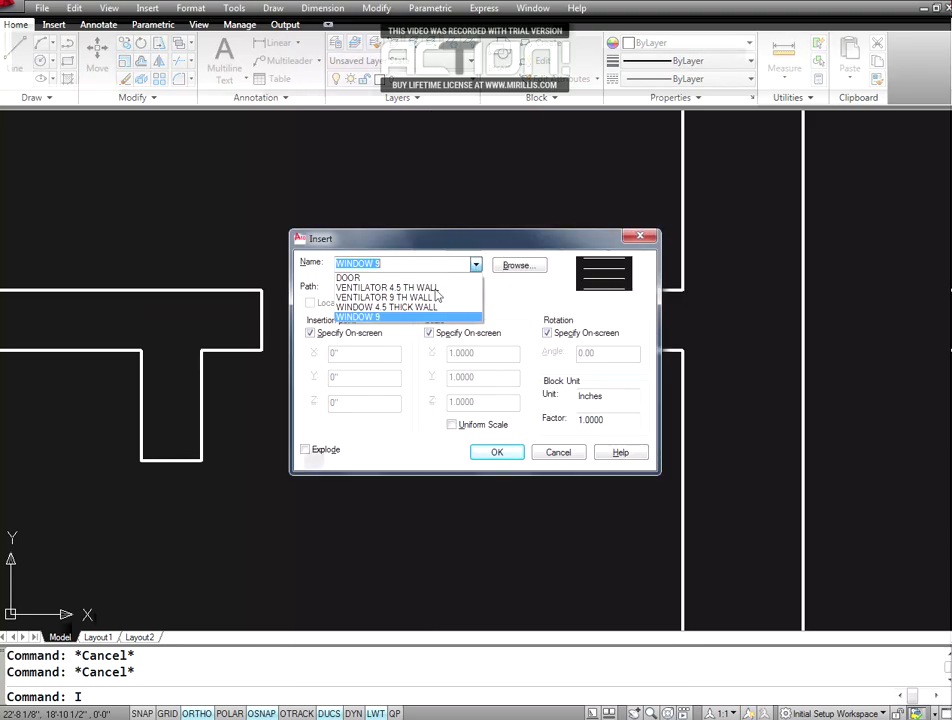
pyautogui.click(396, 313)
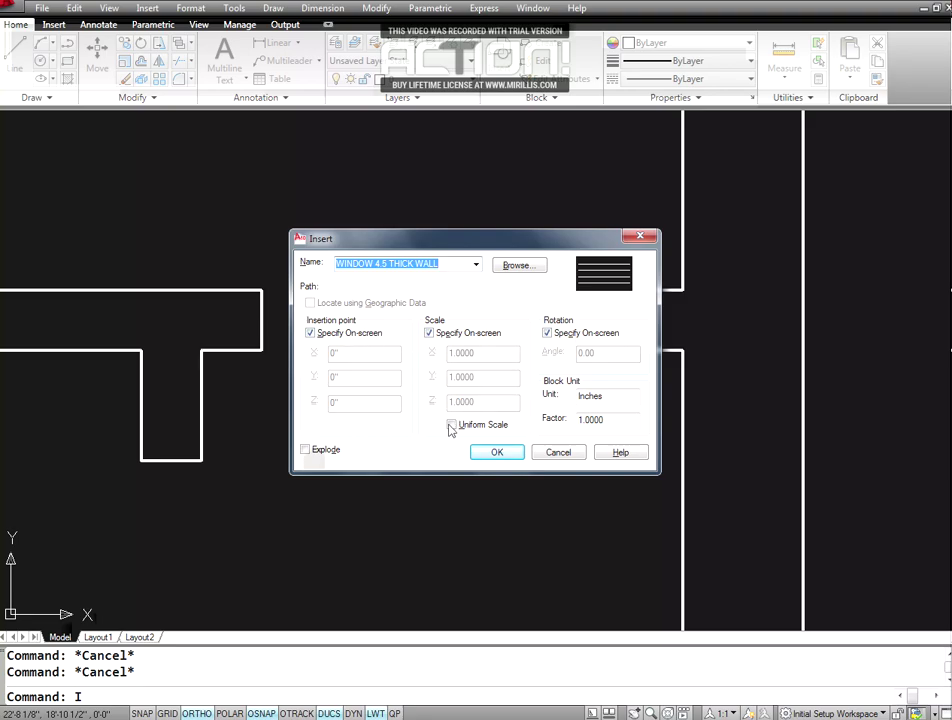
pyautogui.click(497, 453)
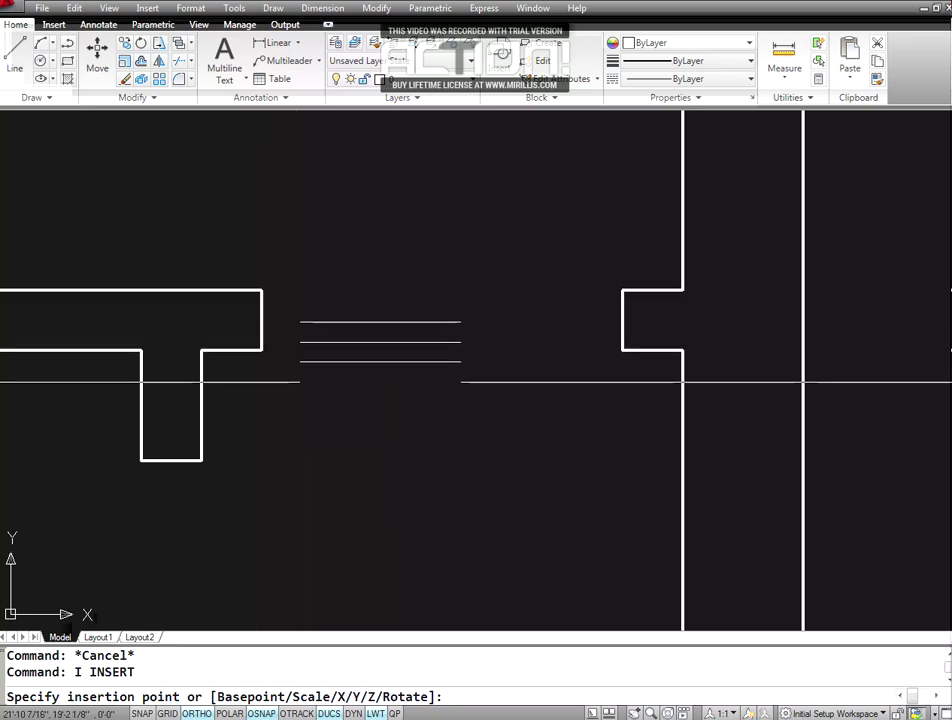
pyautogui.write('DI')
pyautogui.press('Return')
pyautogui.press('Escape')
pyautogui.write('D')
pyautogui.press('Return')
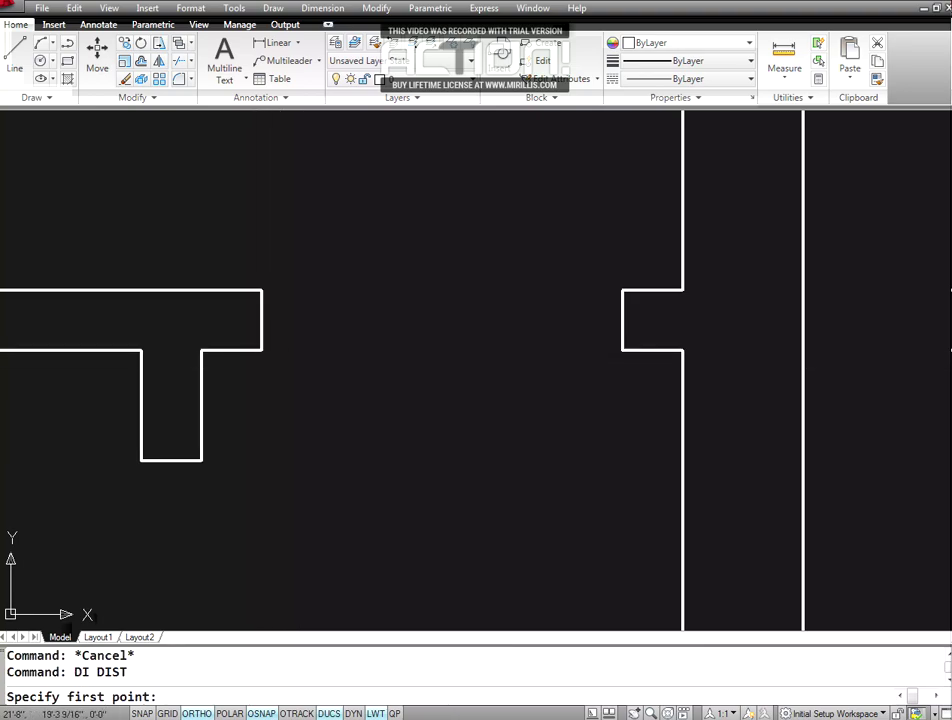
pyautogui.click(262, 349)
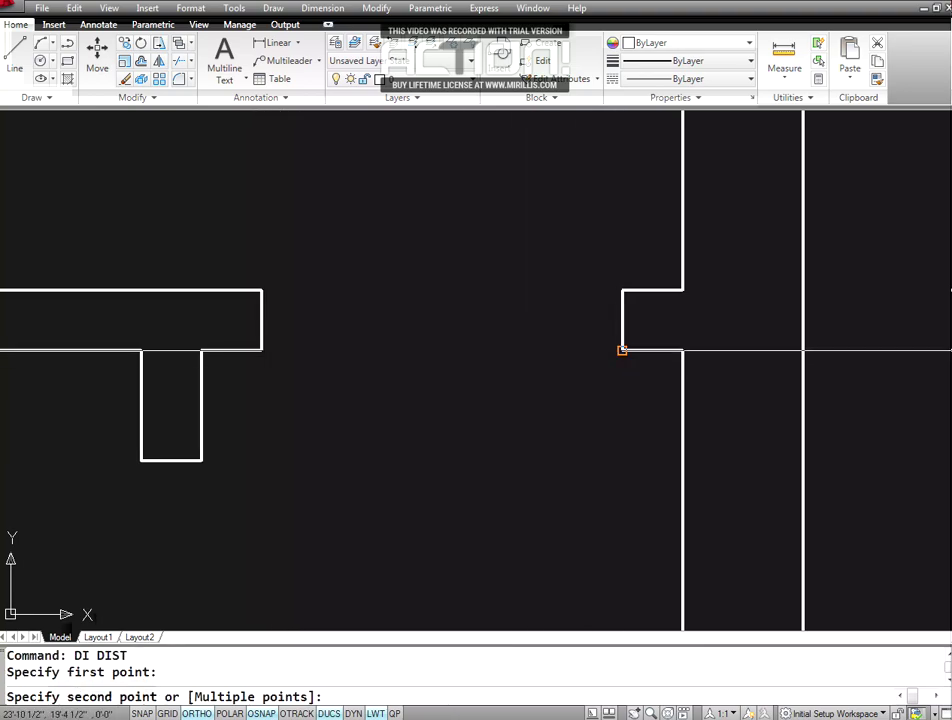
pyautogui.click(621, 349)
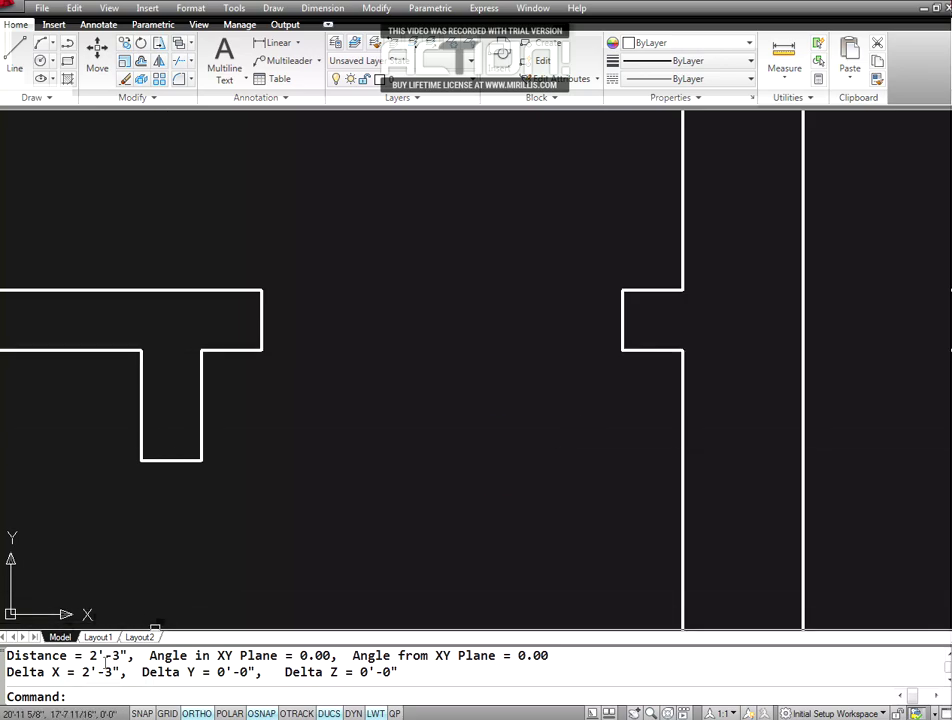
pyautogui.press('Escape')
pyautogui.press('Escape')
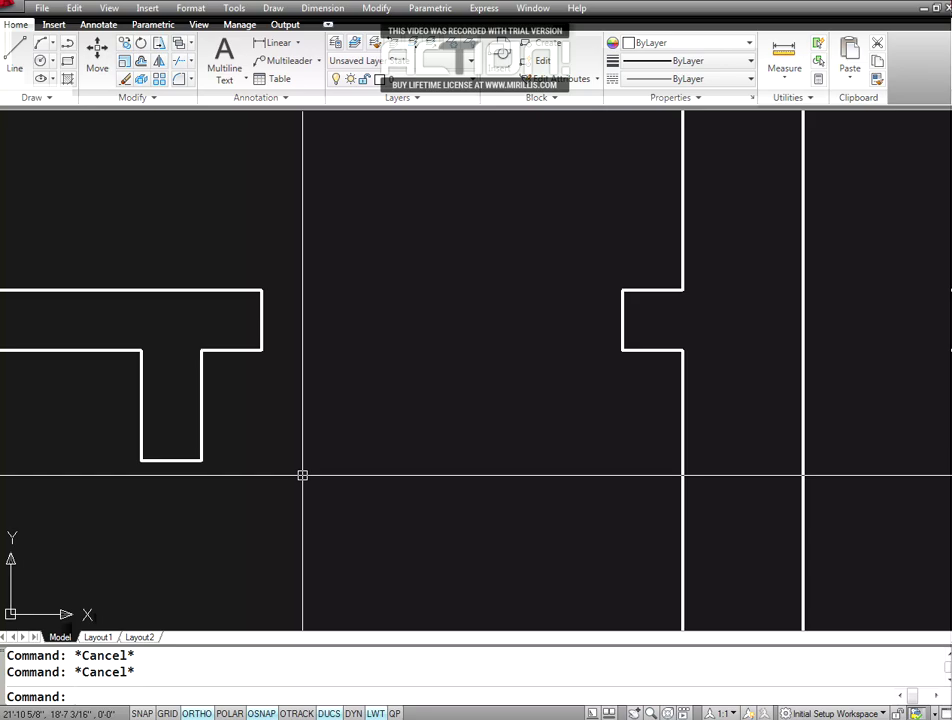
# - Insert WINDOW 4.5 THICK WALL at the opening's left corner with X scale 2.25, Y 1, rotation 0
pyautogui.write('I')
pyautogui.press('Return')
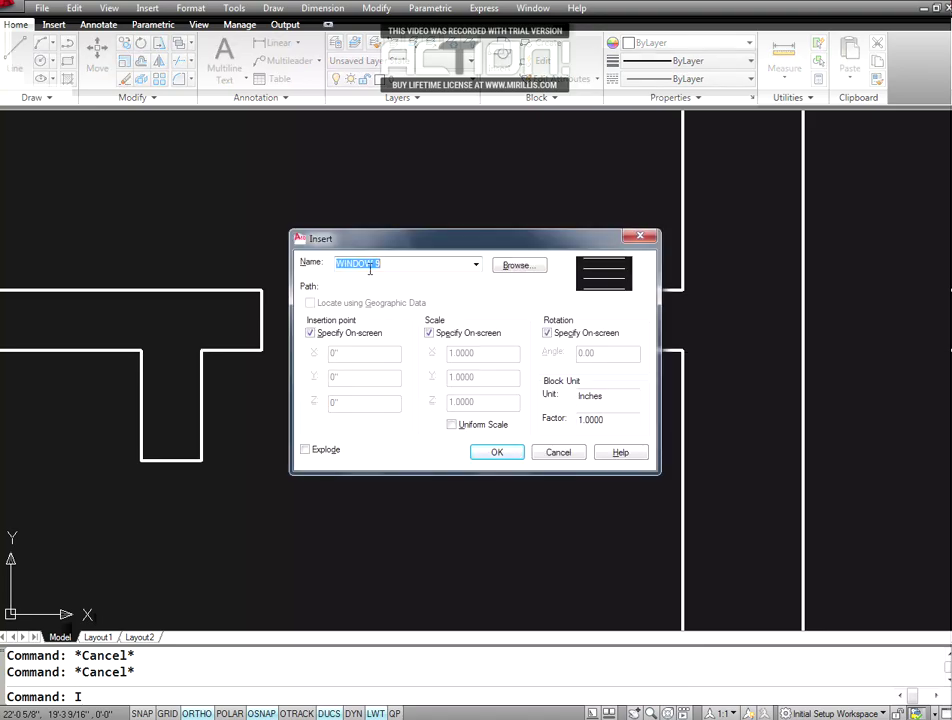
pyautogui.click(475, 265)
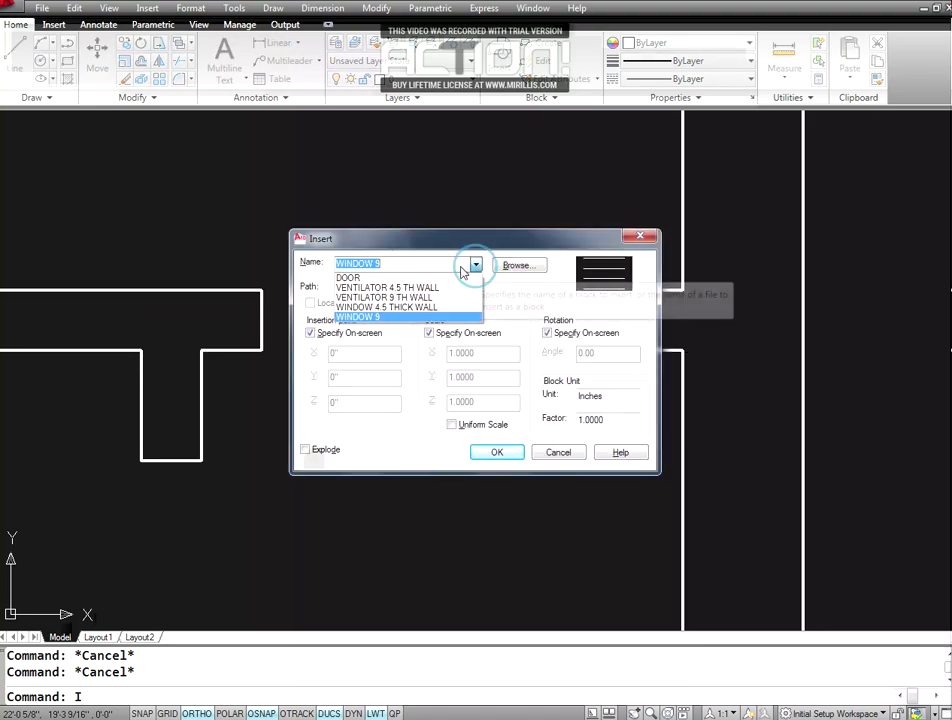
pyautogui.click(380, 307)
pyautogui.click(495, 452)
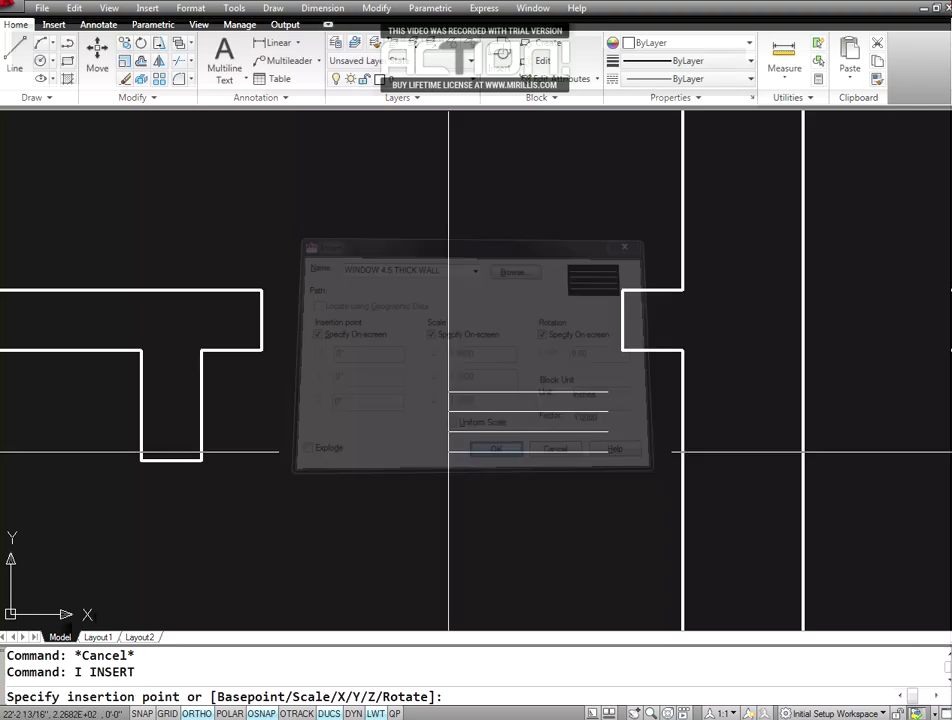
pyautogui.click(261, 350)
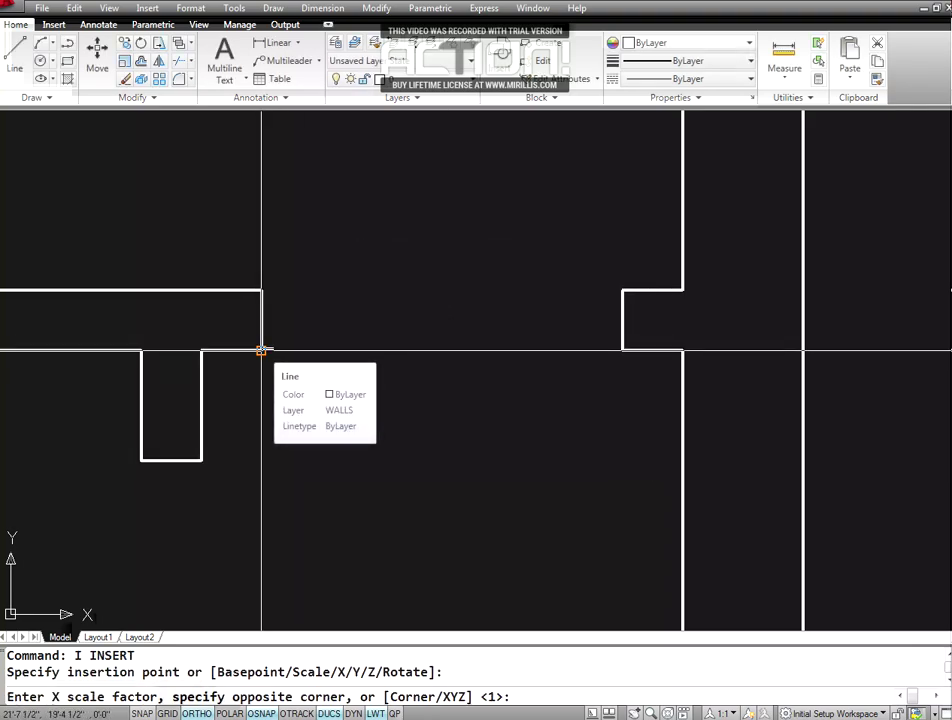
pyautogui.write('2.25')
pyautogui.press('Return')
pyautogui.write('1')
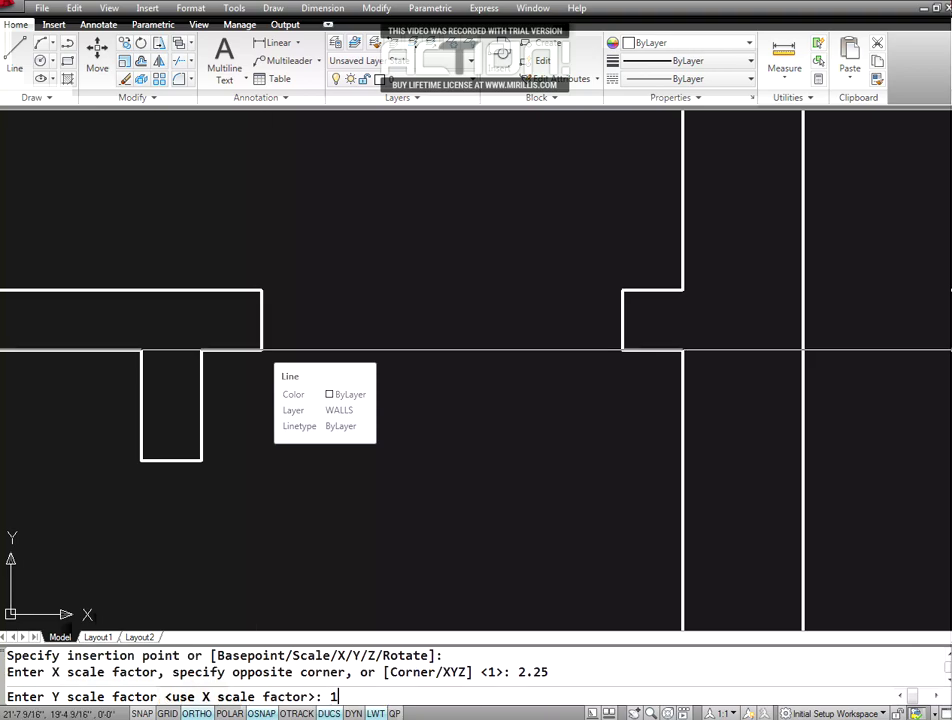
pyautogui.press('Return')
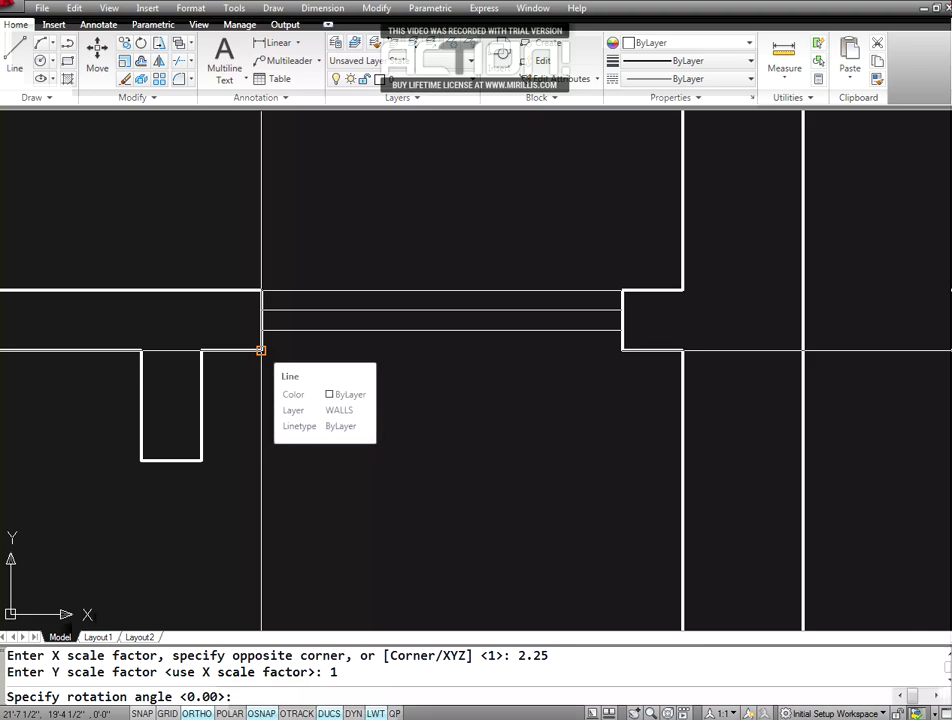
pyautogui.press('Return')
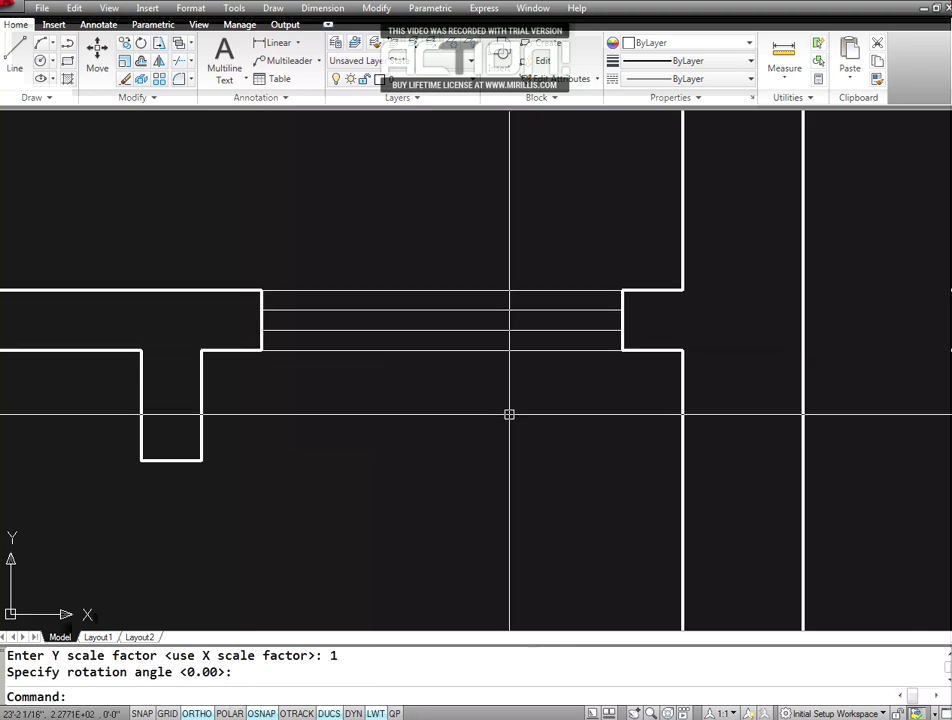
# - Save the drawing
pyautogui.hotkey('ctrl', 's')
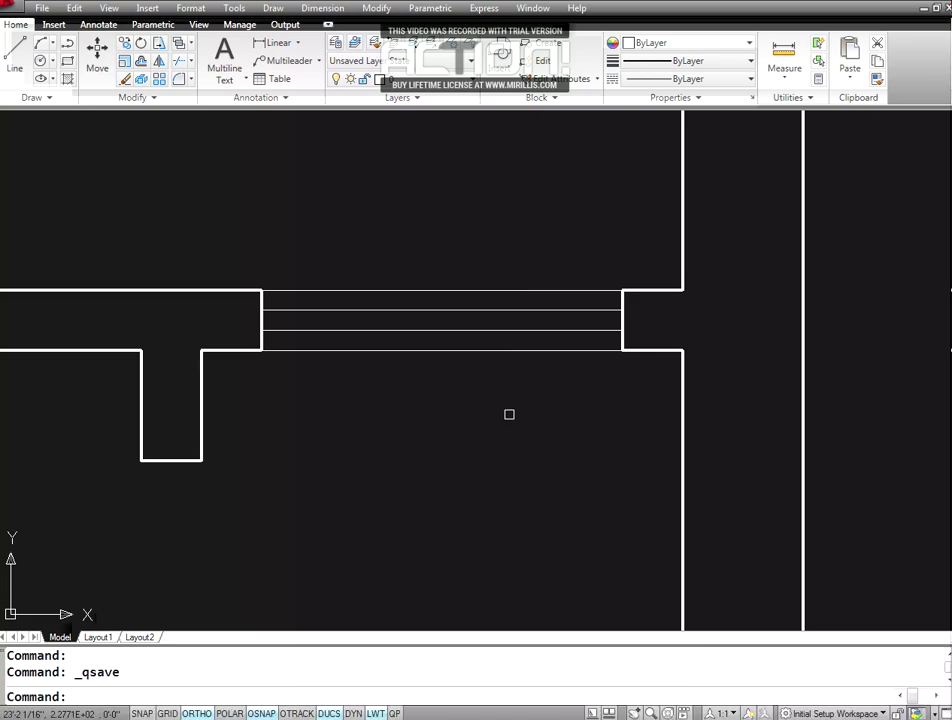
pyautogui.write('z')
pyautogui.press('Return')
pyautogui.press('Return')
# - Zoom out, shift the plan rightward, and save the drawing
pyautogui.moveTo(769, 214)
pyautogui.mouseDown()
pyautogui.moveTo(577, 272)
pyautogui.moveTo(385, 295)
pyautogui.mouseUp()
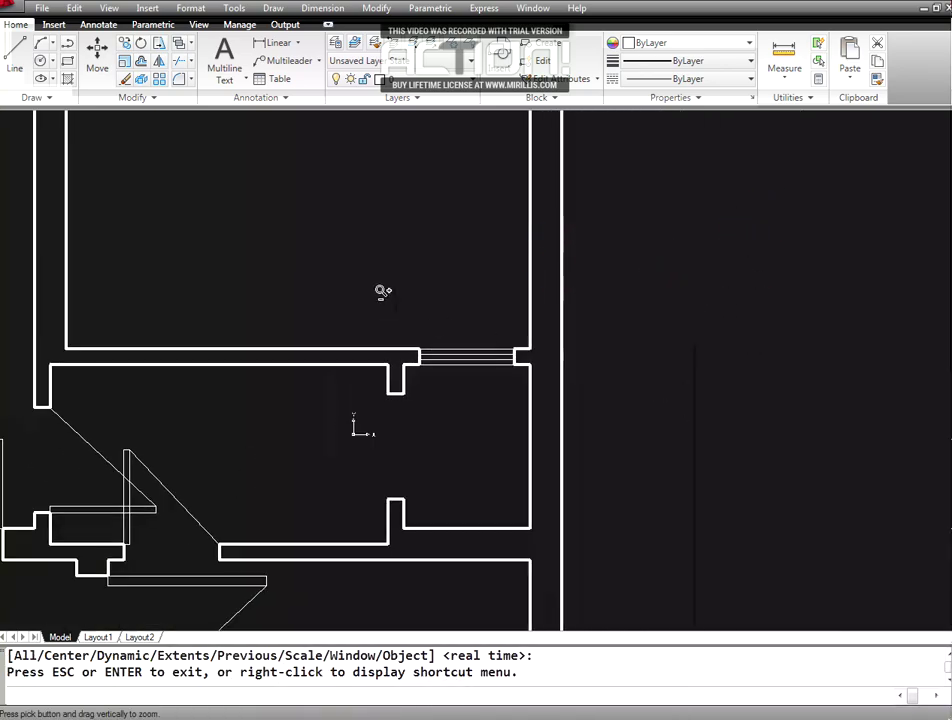
pyautogui.press('Escape')
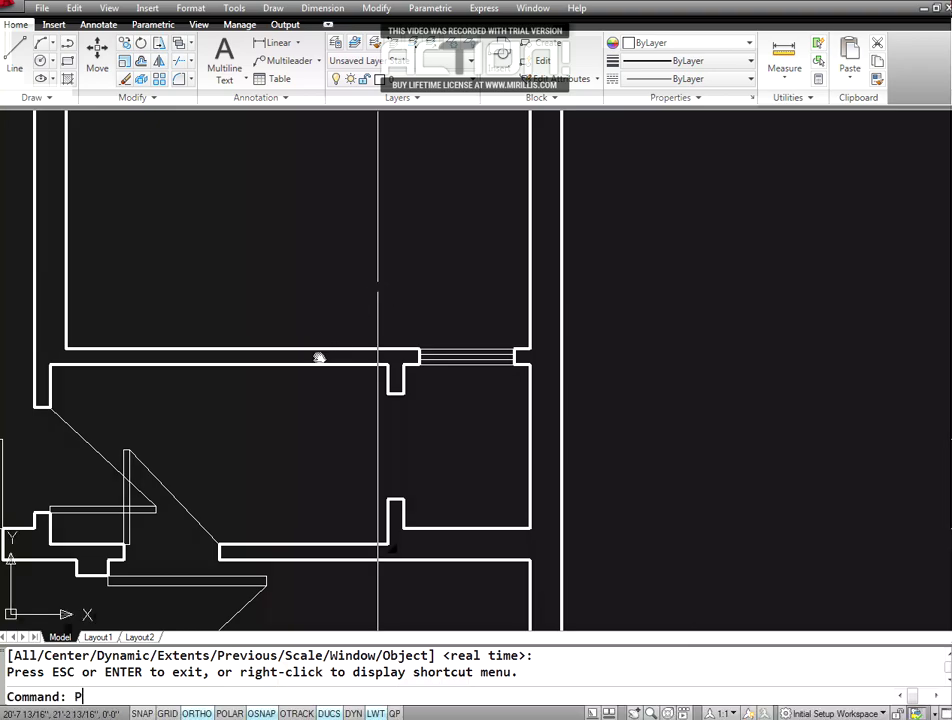
pyautogui.press('Return')
pyautogui.moveTo(317, 357); pyautogui.dragTo(593, 361)
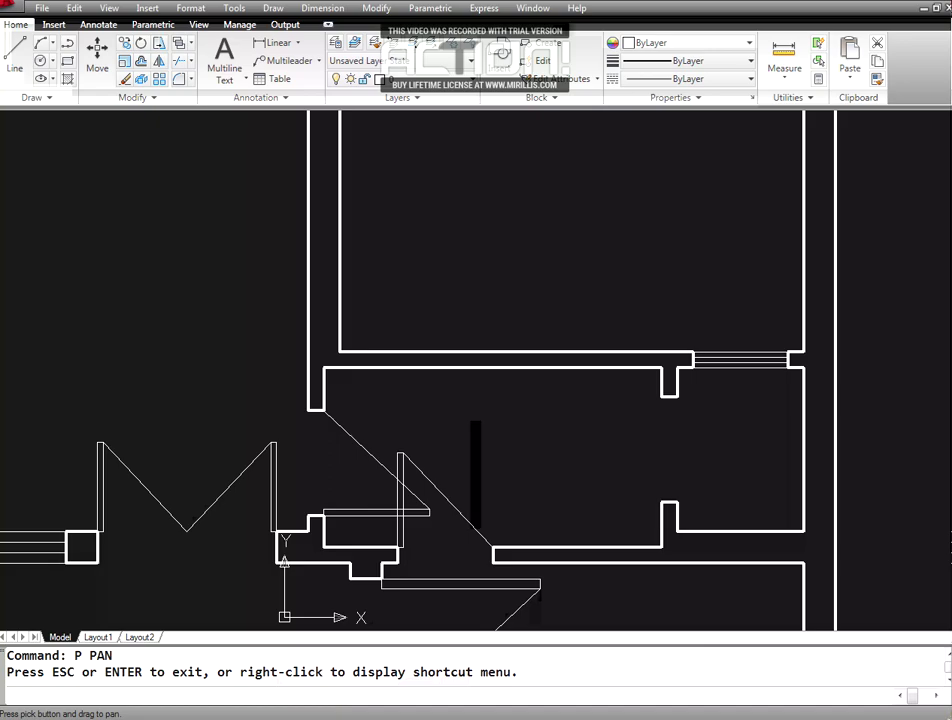
pyautogui.press('Escape')
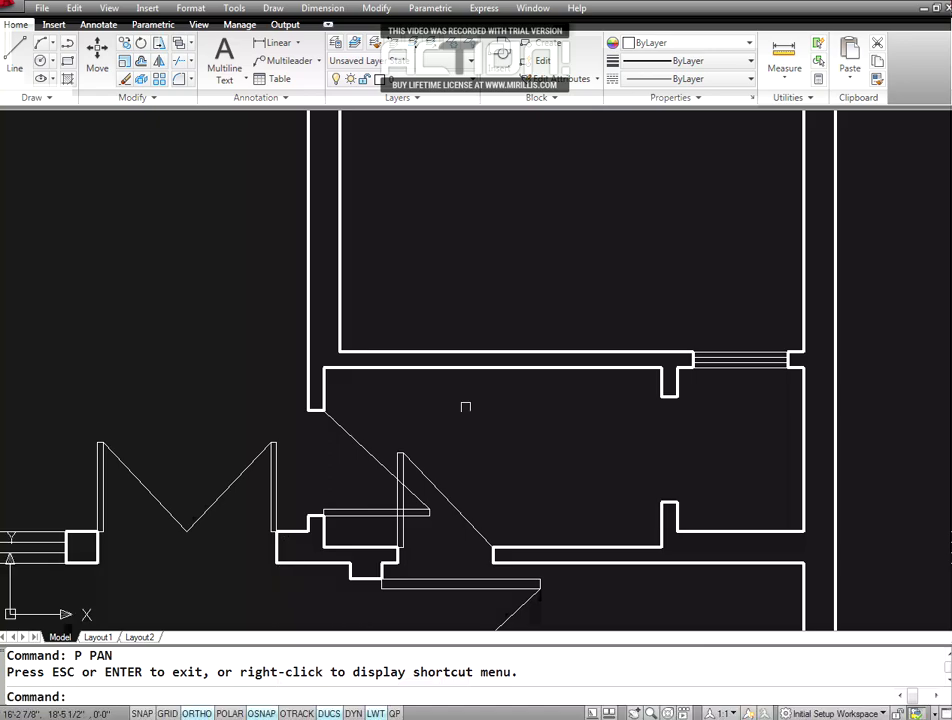
pyautogui.hotkey('ctrl', 's')
pyautogui.write('Z')
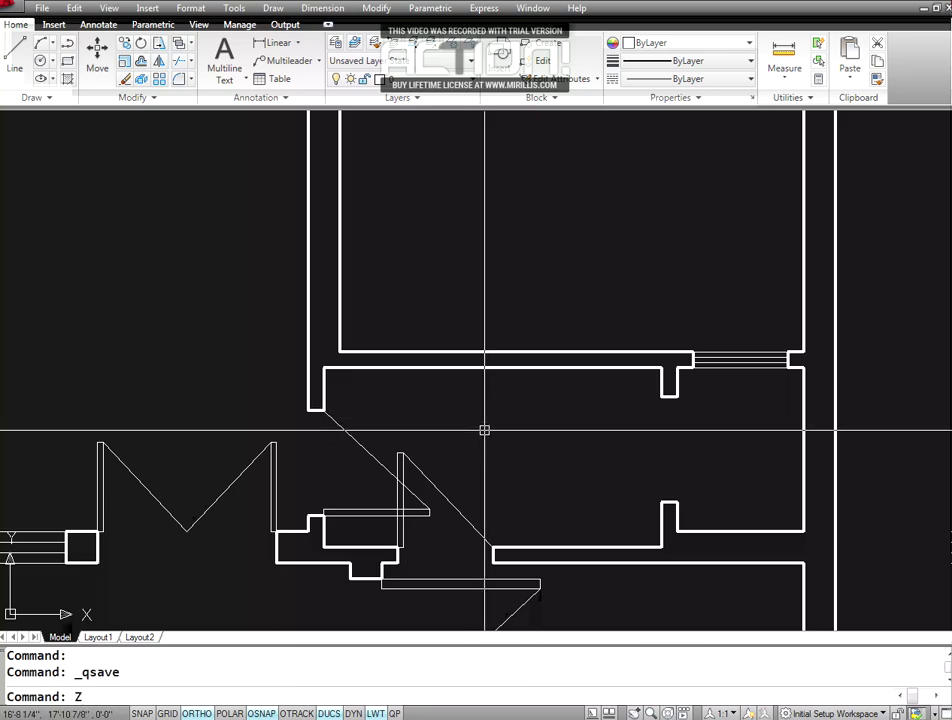
# - Show the whole plan beside the reference image and regenerate the display with RE
pyautogui.press('Return')
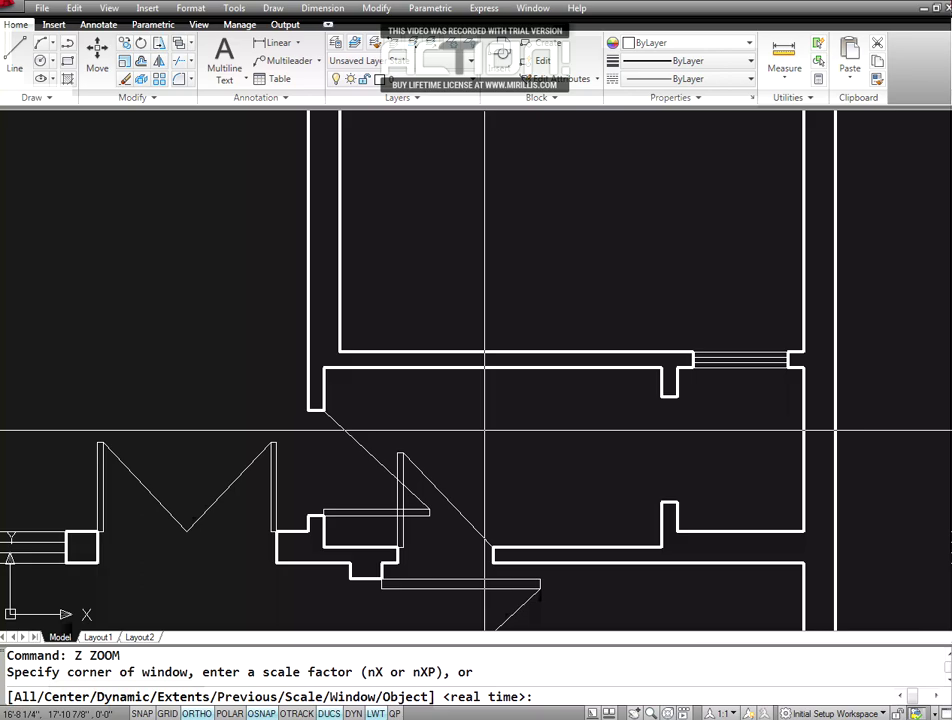
pyautogui.write('E')
pyautogui.press('Return')
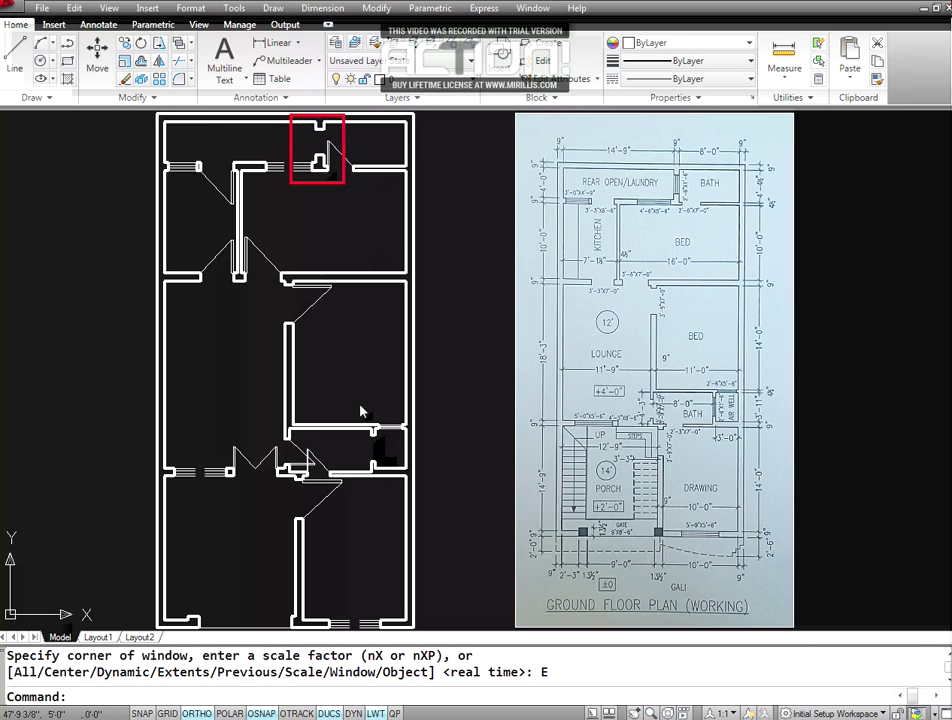
pyautogui.moveTo(355, 408); pyautogui.dragTo(393, 493)
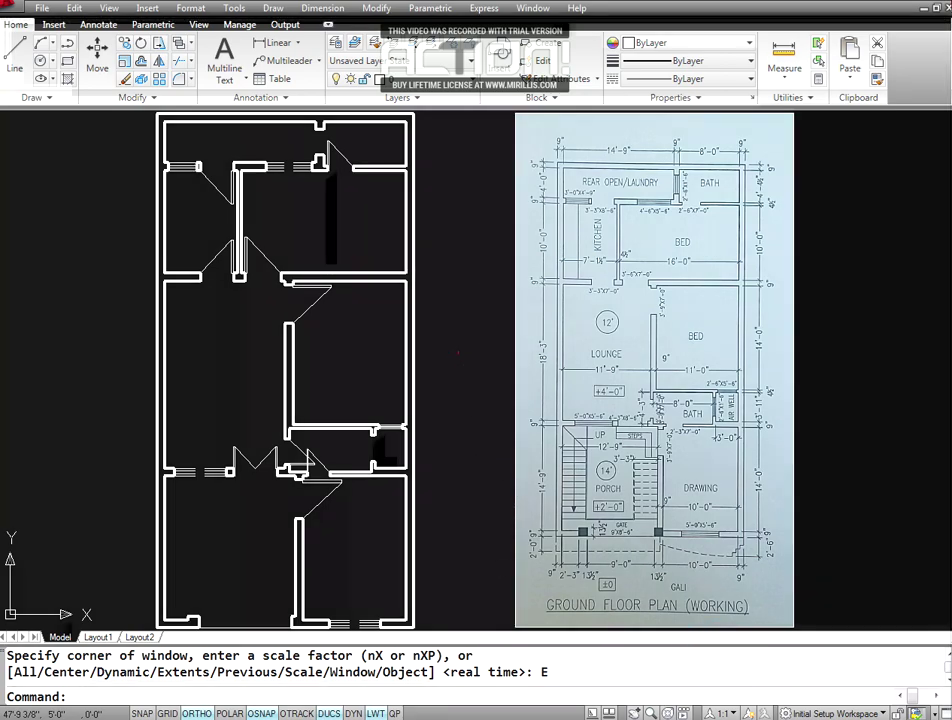
pyautogui.press('Escape')
pyautogui.press('Escape')
pyautogui.write('RE')
pyautogui.press('Return')
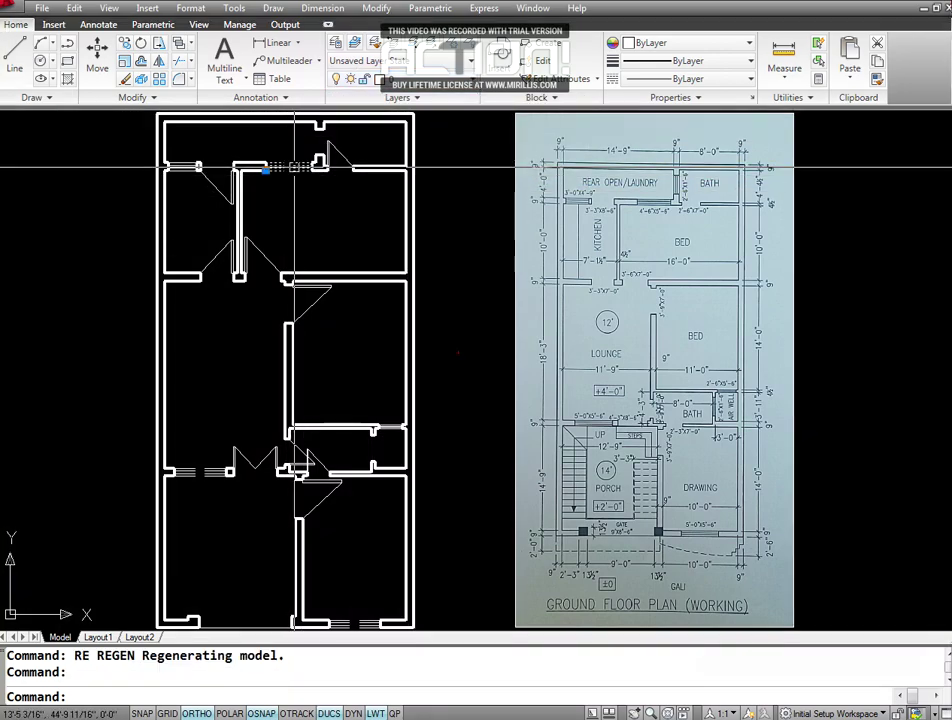
pyautogui.click(255, 167)
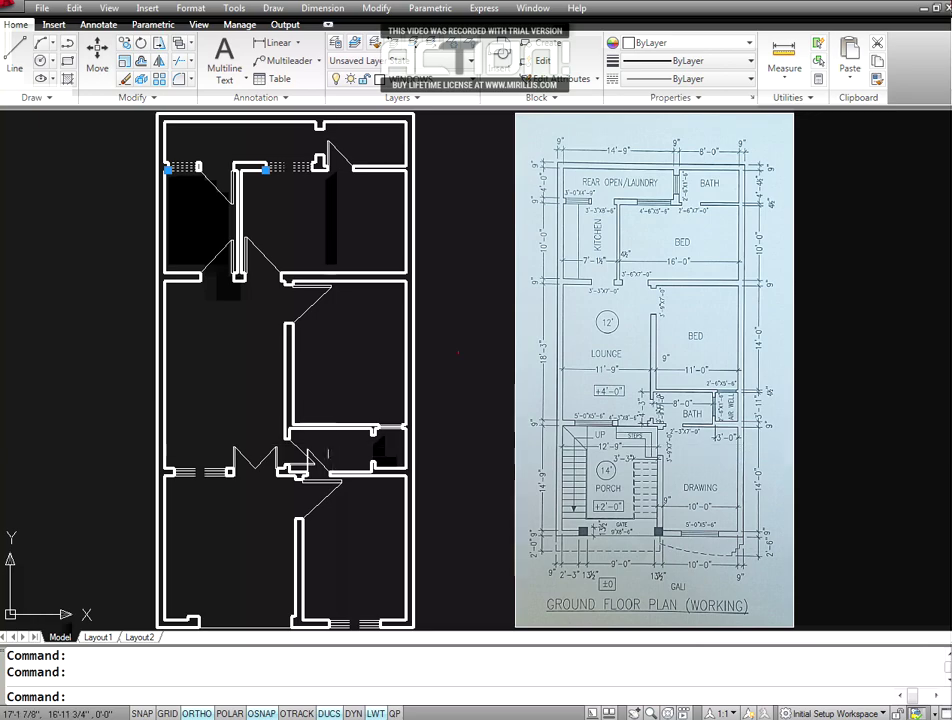
pyautogui.click(180, 471)
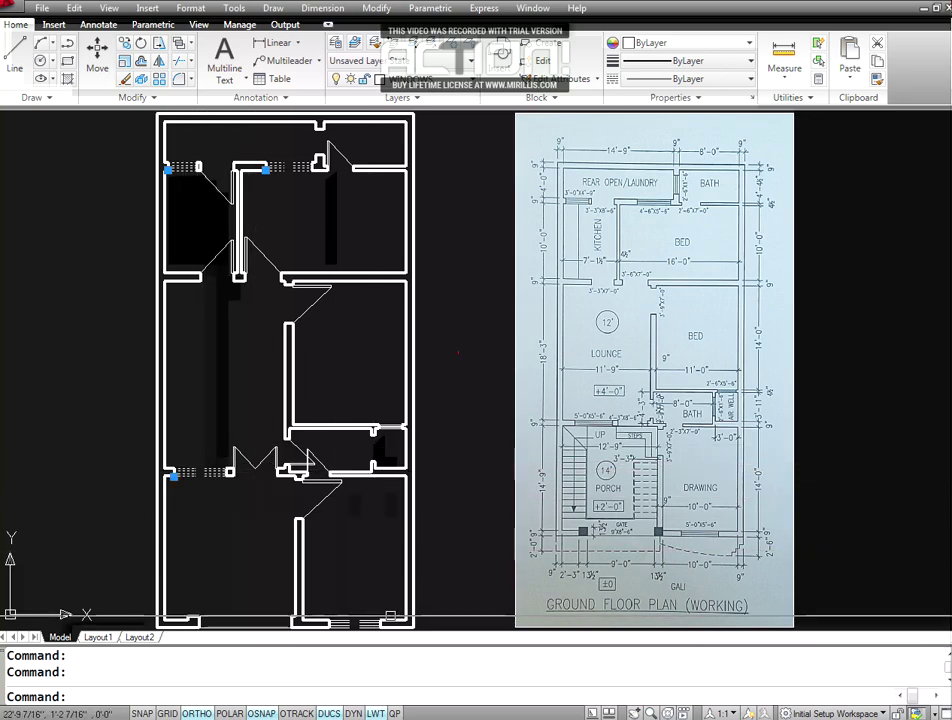
pyautogui.click(365, 623)
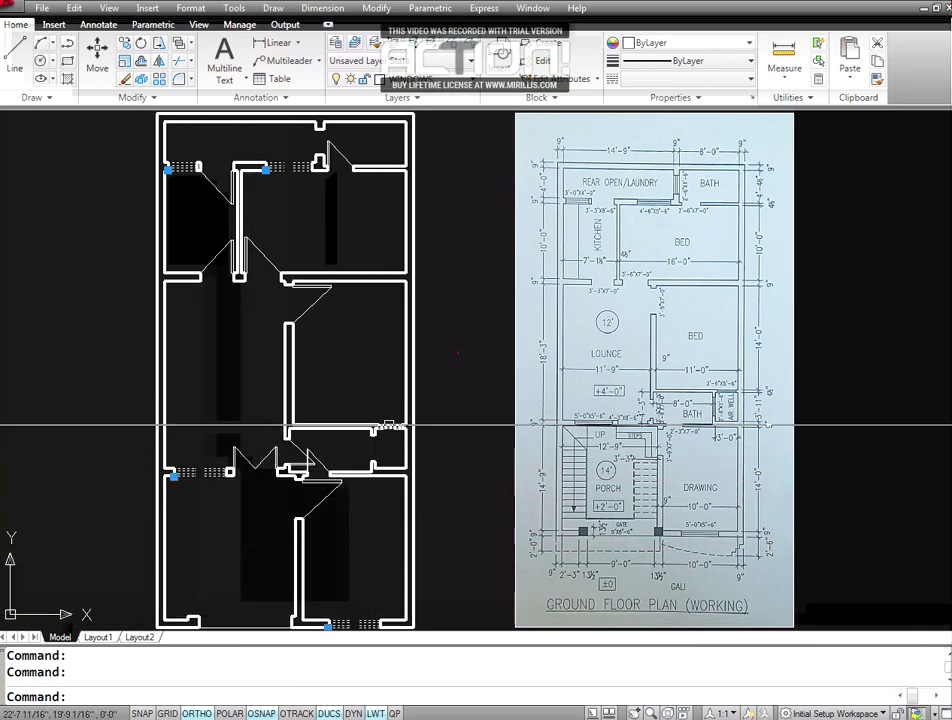
pyautogui.click(476, 82)
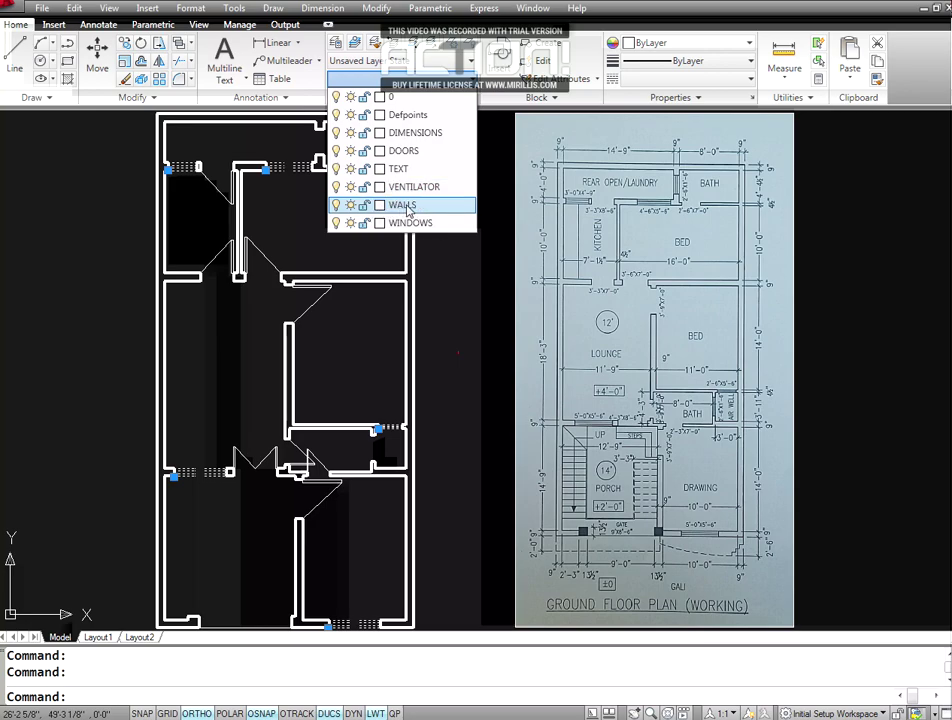
pyautogui.click(407, 207)
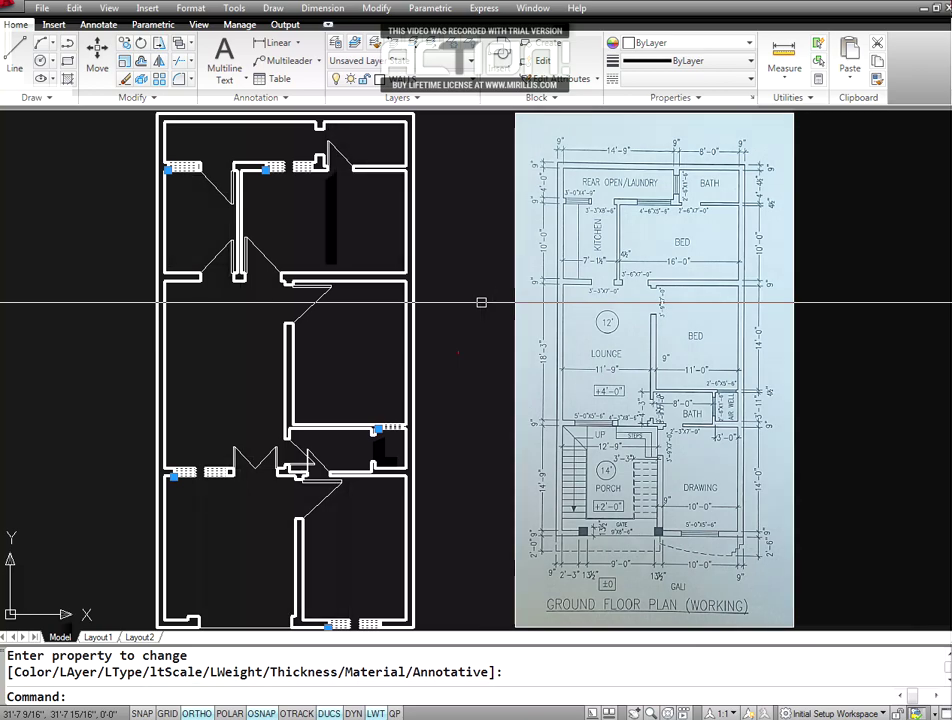
pyautogui.click(470, 80)
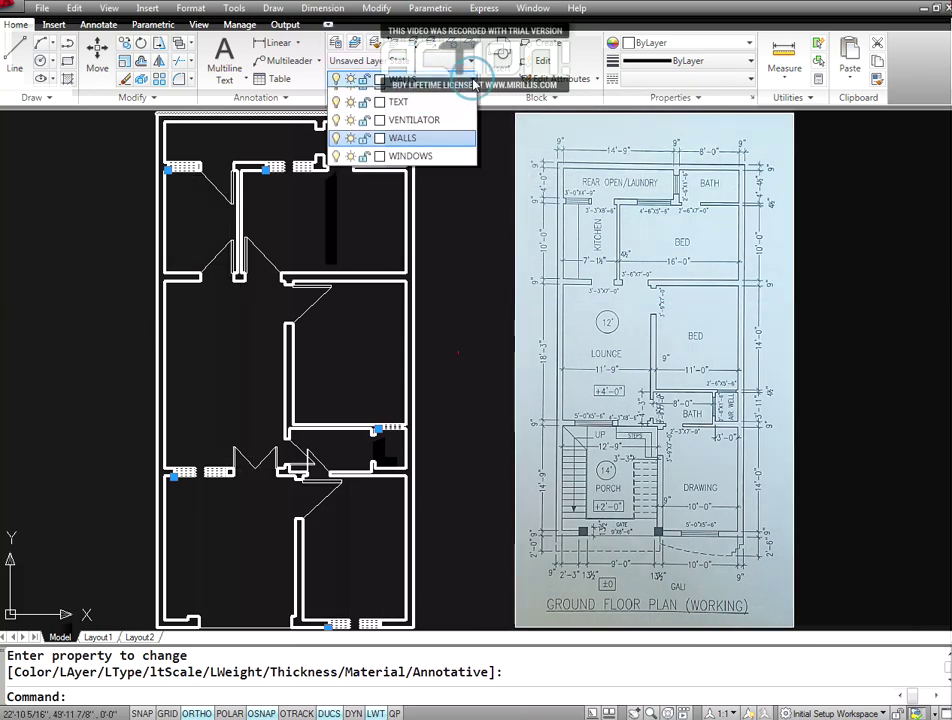
pyautogui.click(430, 207)
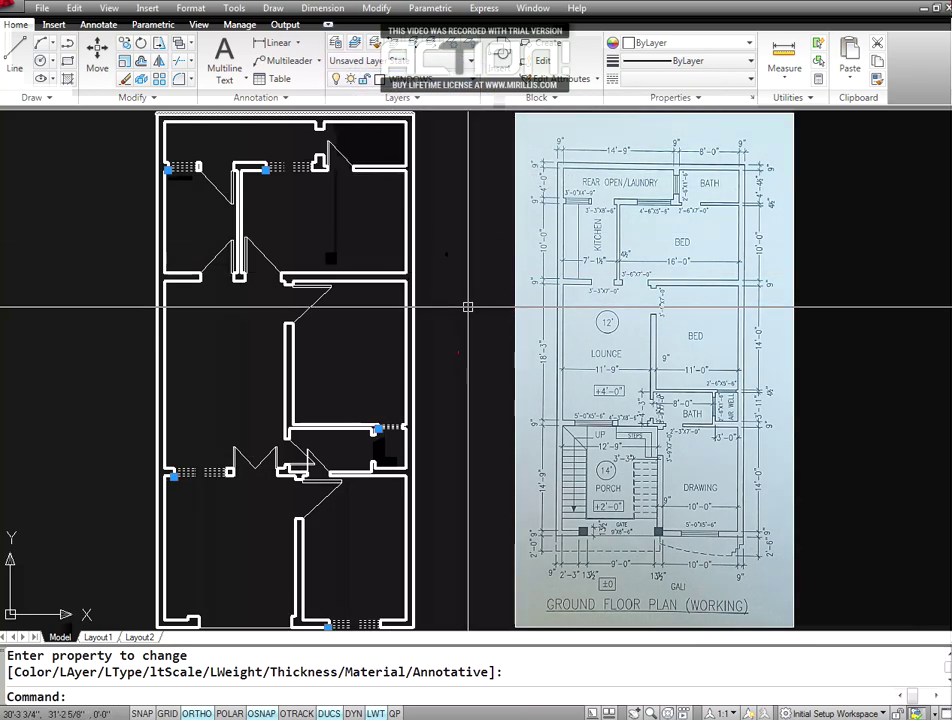
pyautogui.press('Escape')
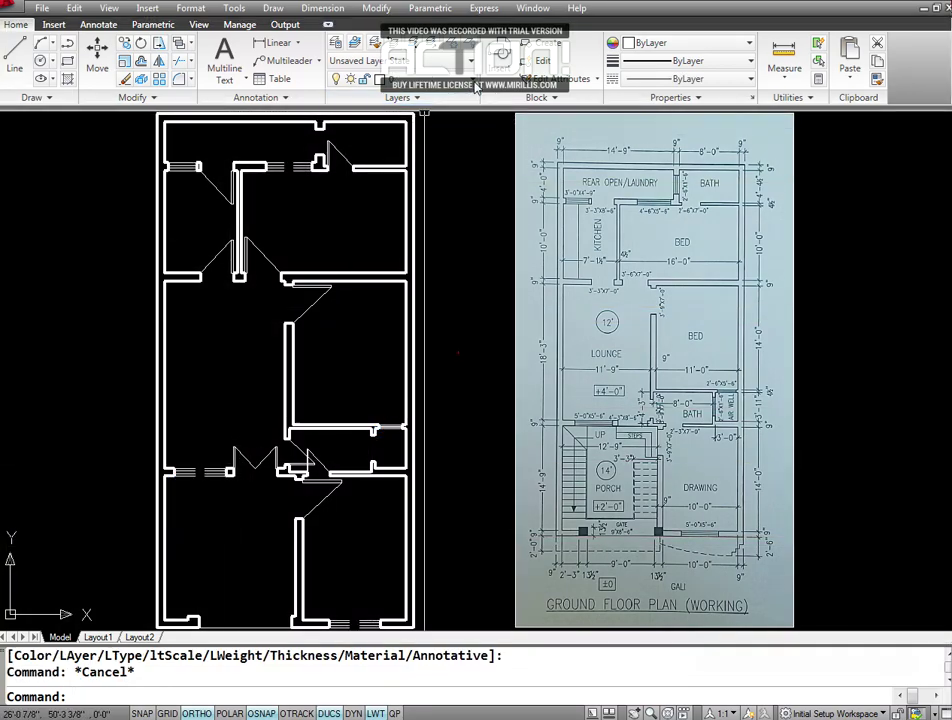
pyautogui.click(440, 61)
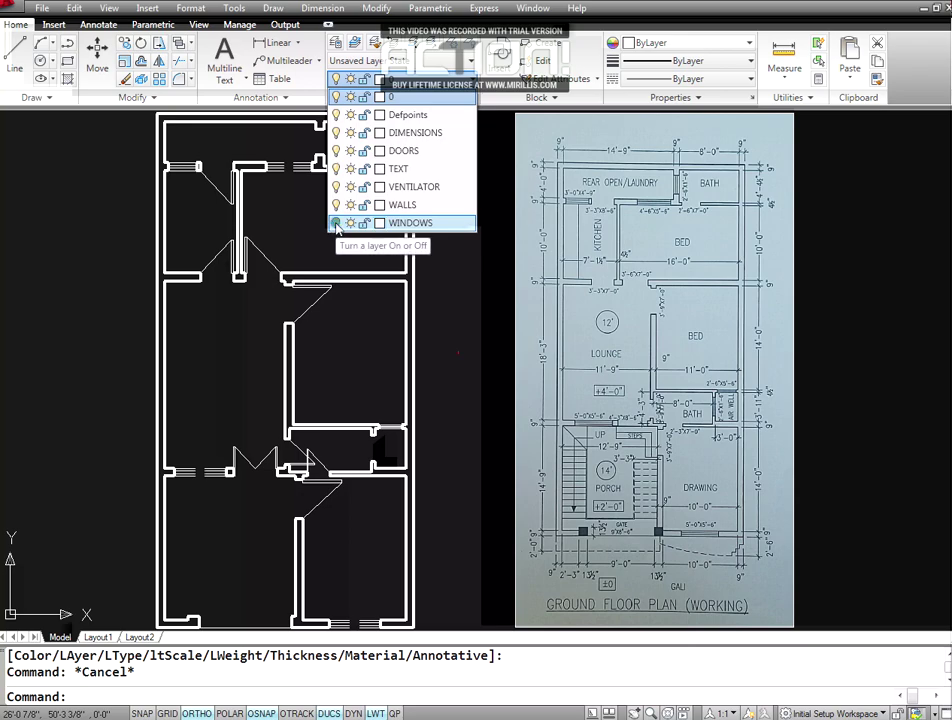
pyautogui.click(336, 223)
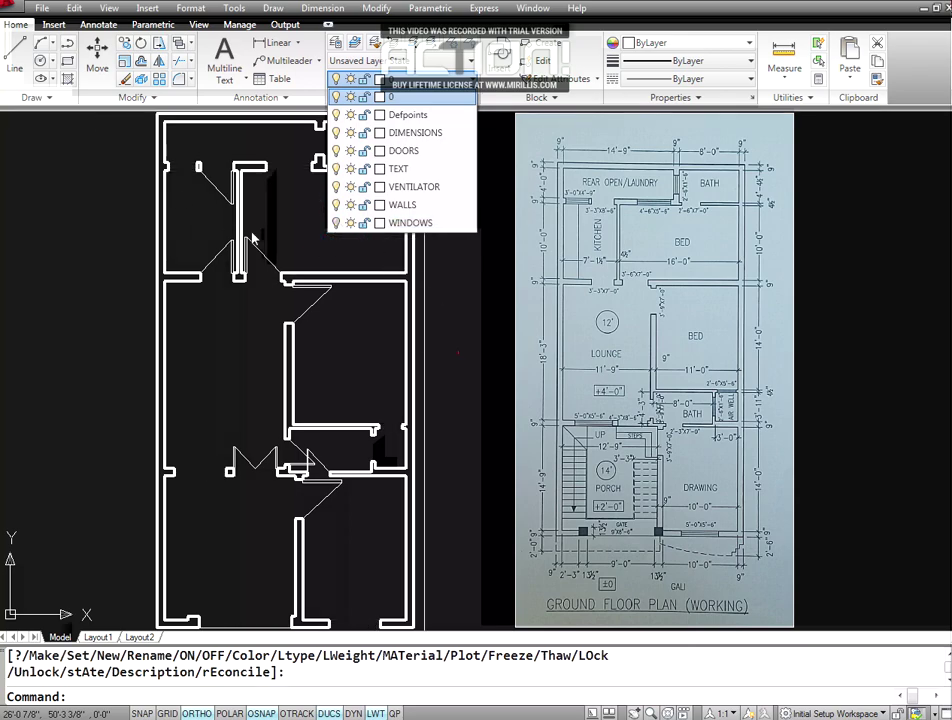
pyautogui.click(338, 225)
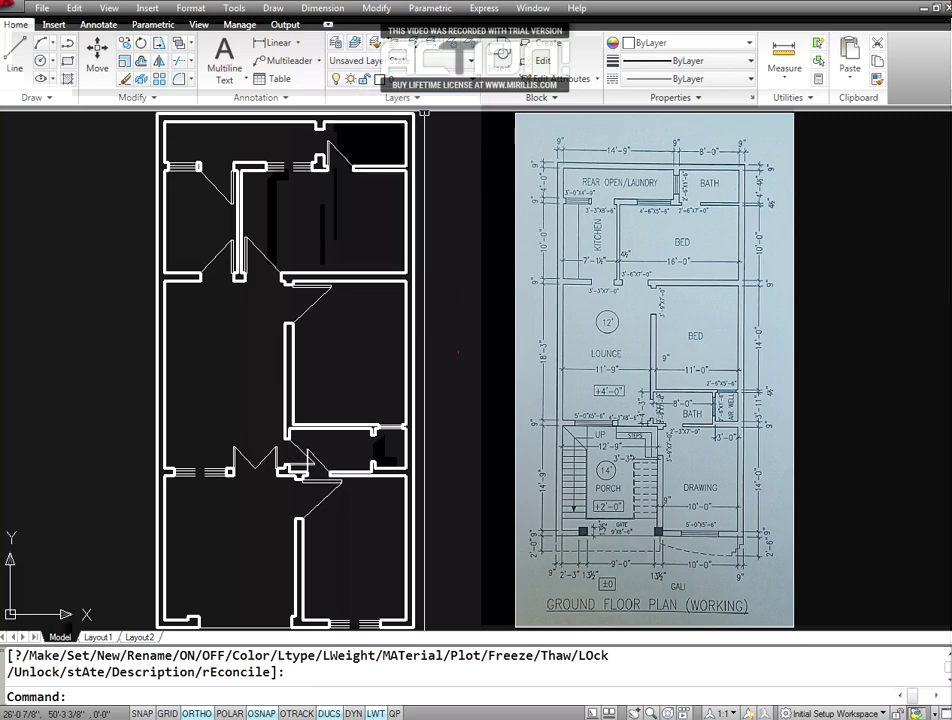
pyautogui.click(470, 336)
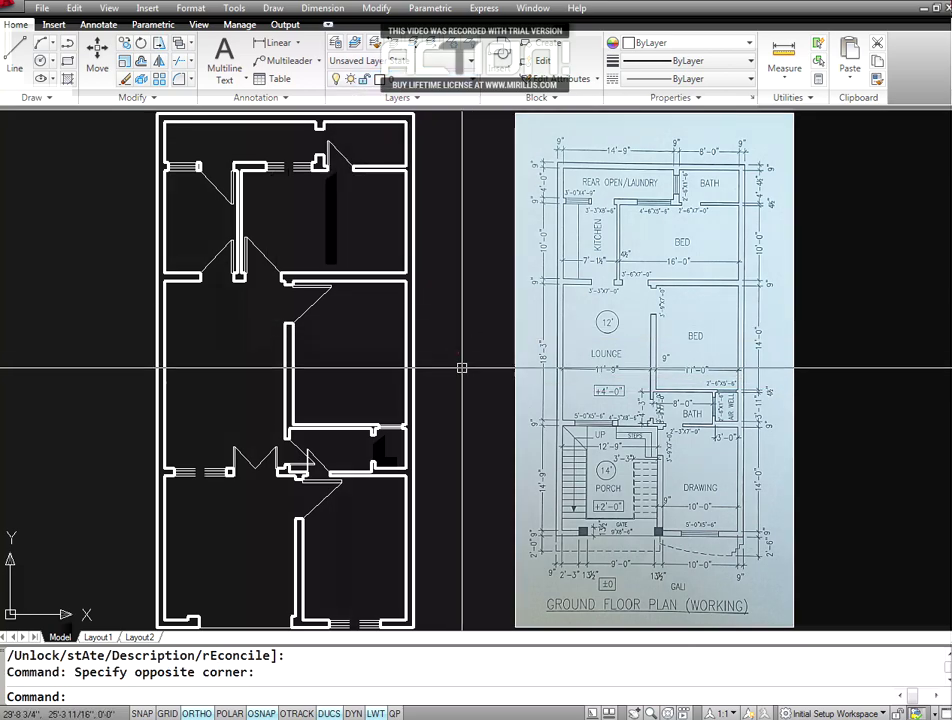
pyautogui.moveTo(457, 345); pyautogui.dragTo(458, 375)
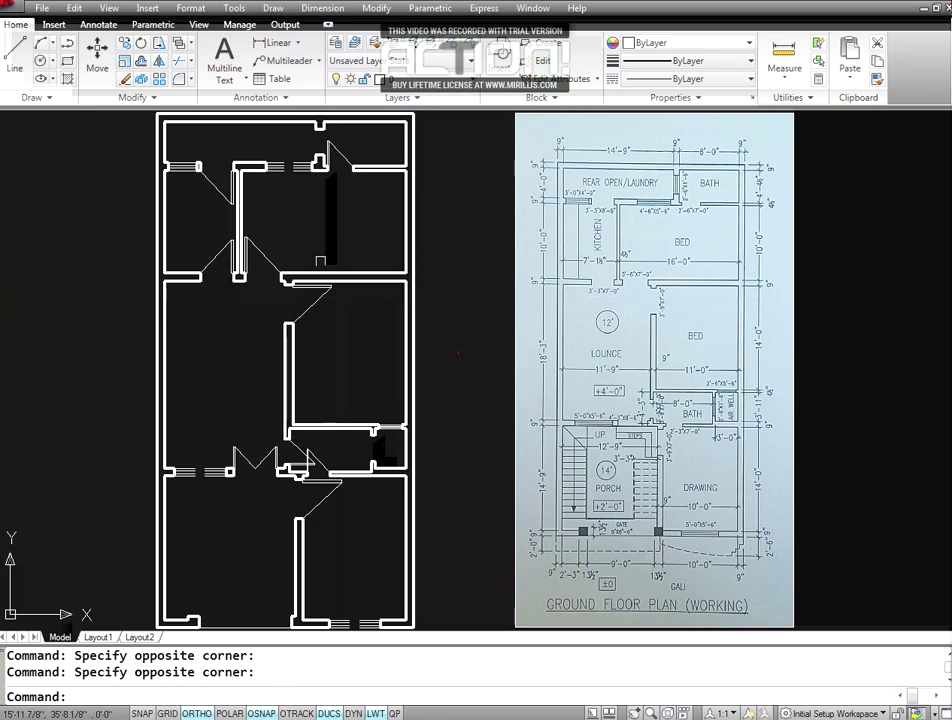
# - Pan to recentre the plan and draw a 12-inch horizontal line left of it
pyautogui.write('p')
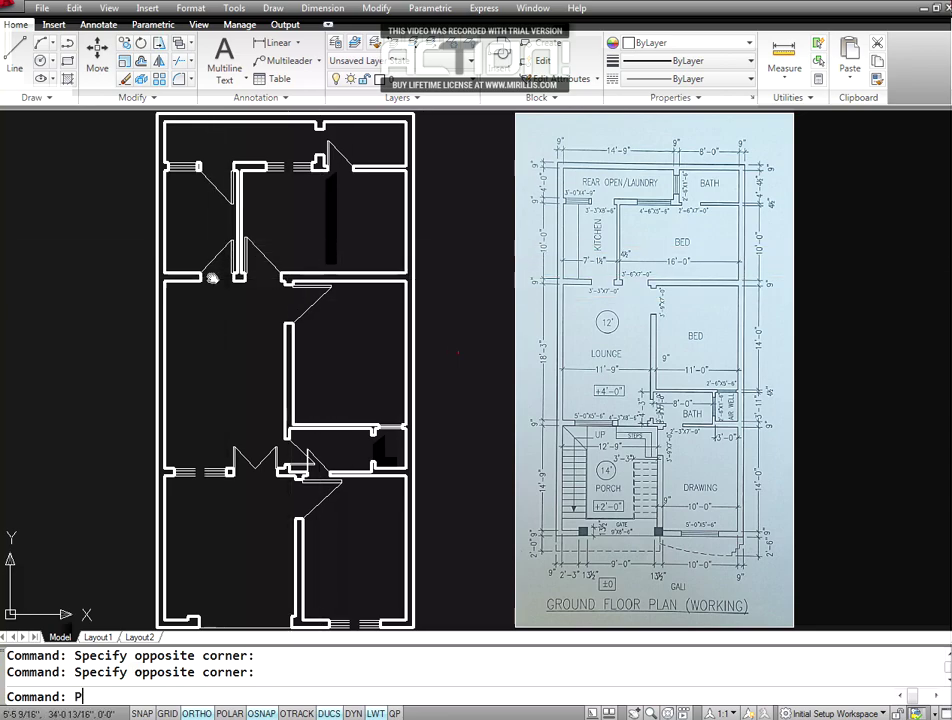
pyautogui.press('Return')
pyautogui.moveTo(177, 272); pyautogui.dragTo(411, 386)
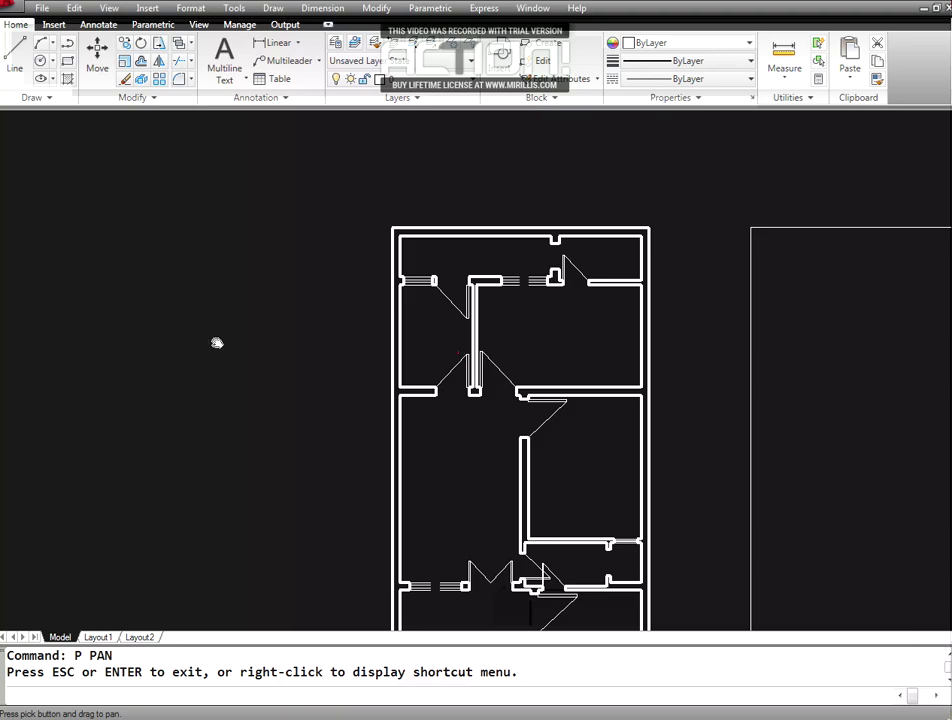
pyautogui.press('Escape')
pyautogui.write('l')
pyautogui.press('Return')
pyautogui.click(158, 313)
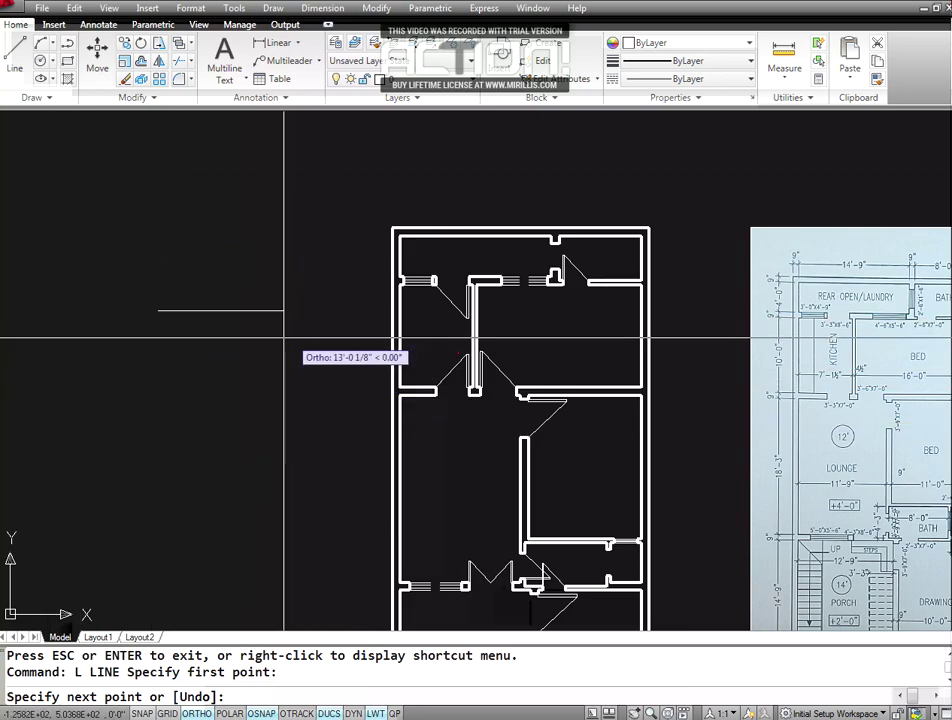
pyautogui.write('12')
pyautogui.press('Return')
pyautogui.press('Return')
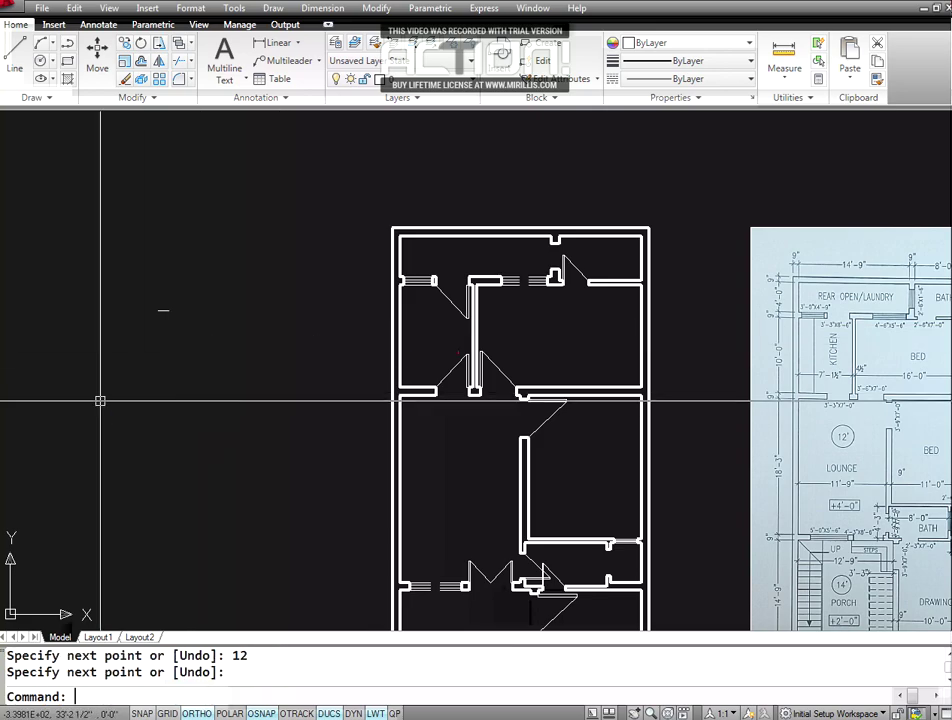
pyautogui.write('B')
pyautogui.press('Return')
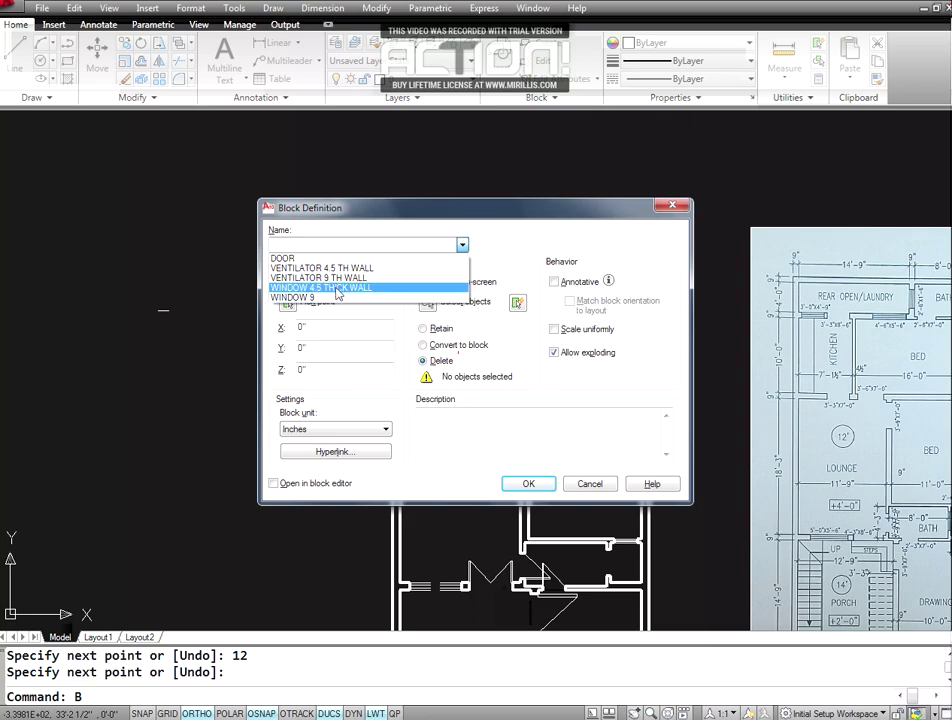
# - Dismiss the block creation dialog and zoom window tightly onto the new line
pyautogui.click(462, 245)
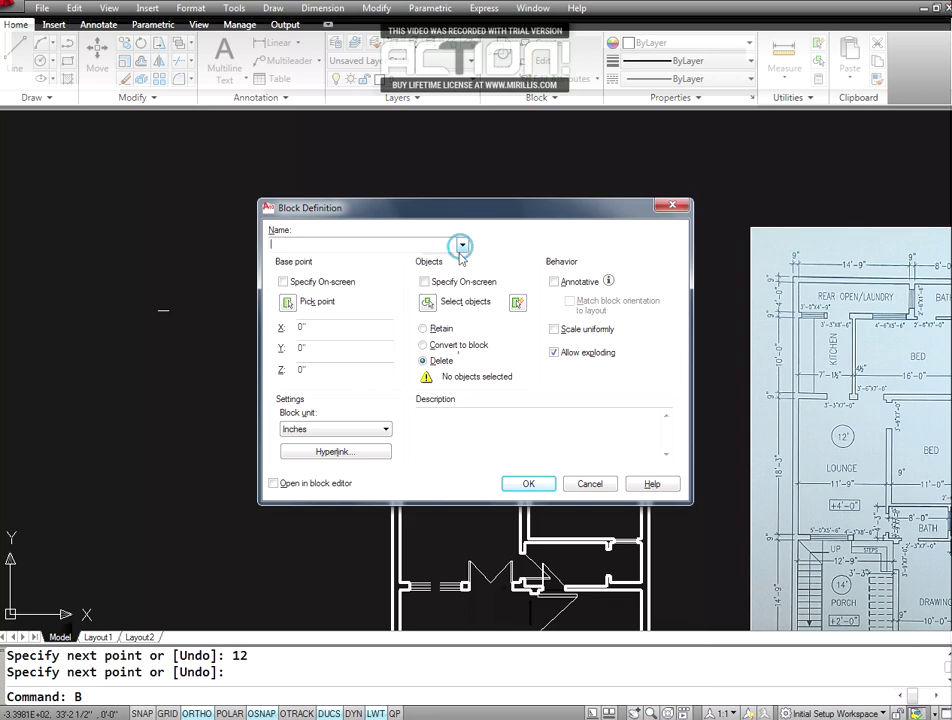
pyautogui.click(568, 486)
pyautogui.write('z')
pyautogui.press('Return')
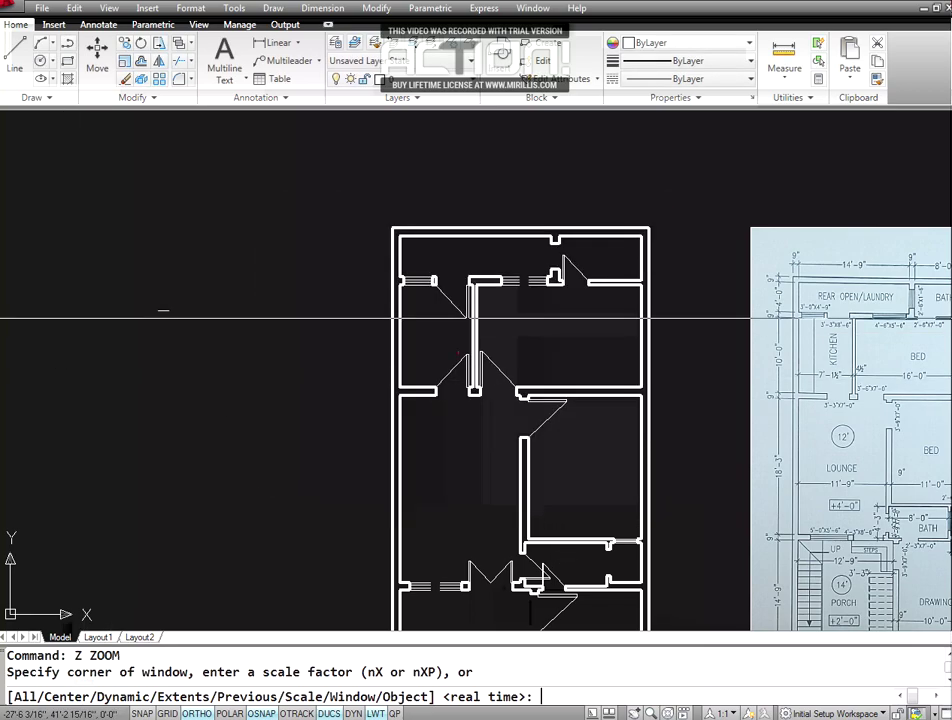
pyautogui.write('w')
pyautogui.press('Return')
pyautogui.click(161, 301)
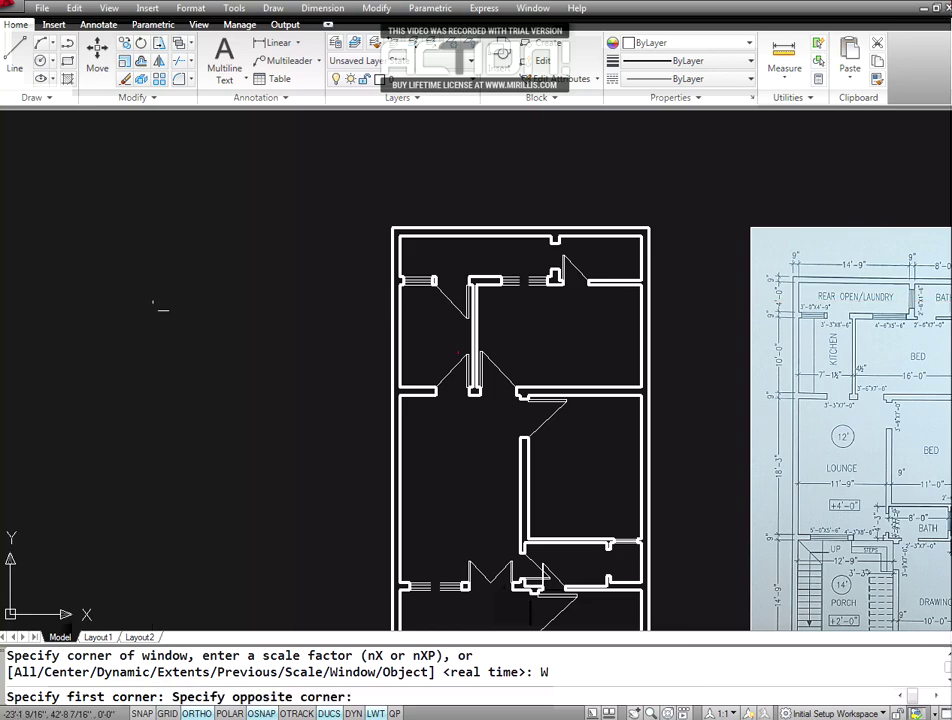
pyautogui.click(165, 309)
pyautogui.press('Escape')
pyautogui.press('Escape')
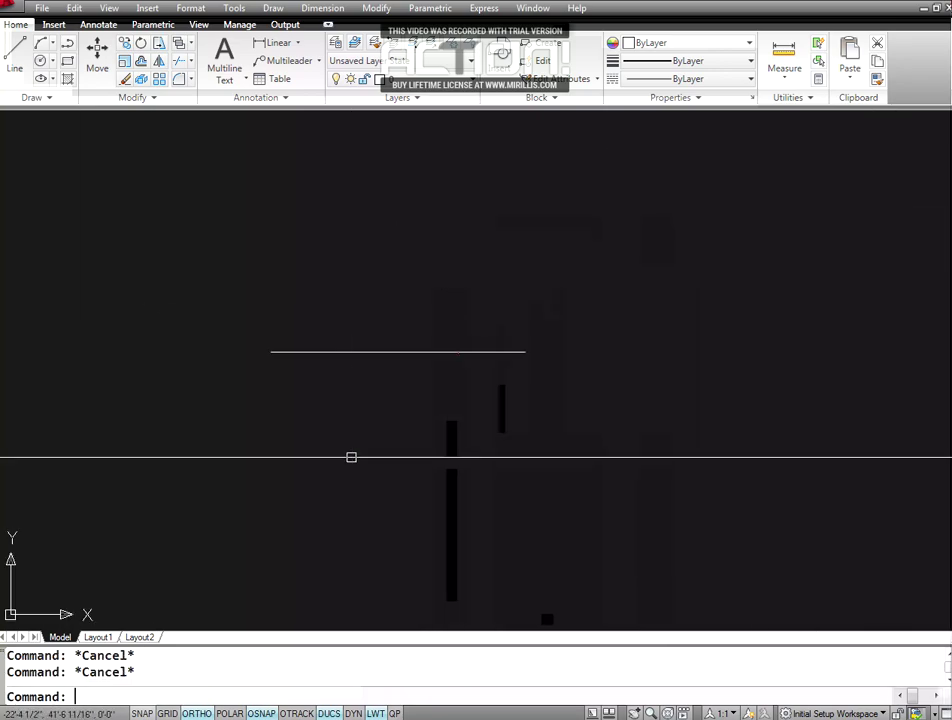
# - Offset the horizontal line 9 inches downward to make a second parallel line
pyautogui.write('o')
pyautogui.press('Return')
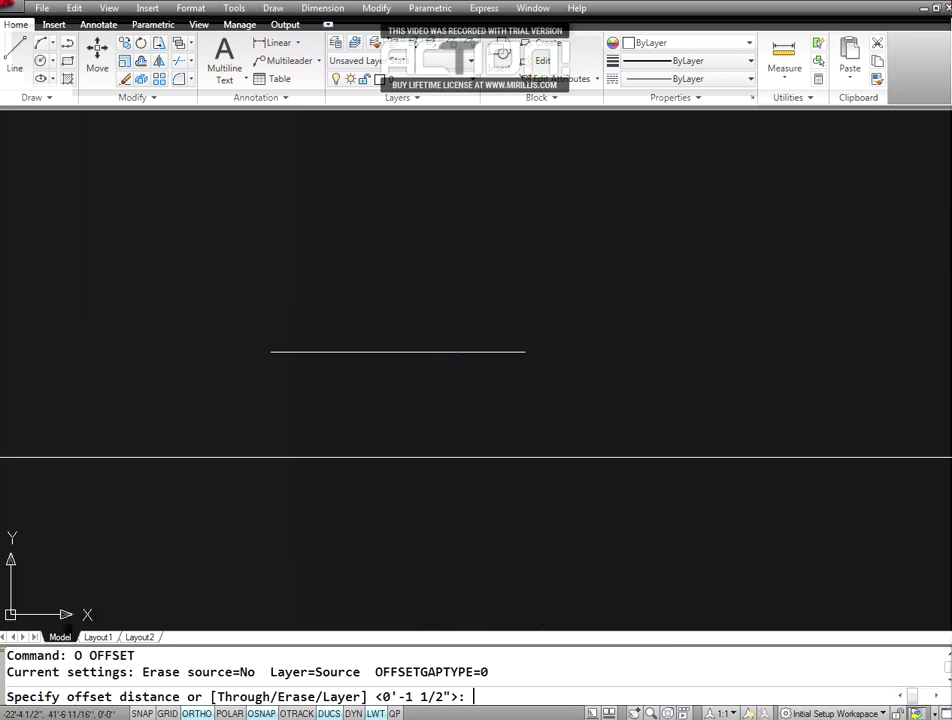
pyautogui.write('9')
pyautogui.press('Return')
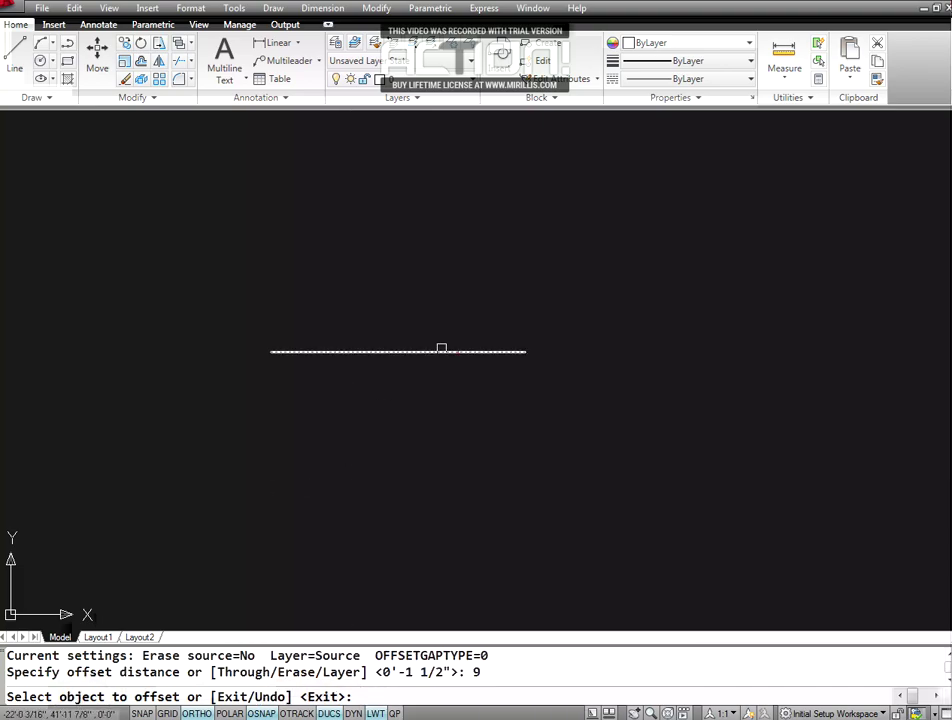
pyautogui.click(441, 351)
pyautogui.click(400, 465)
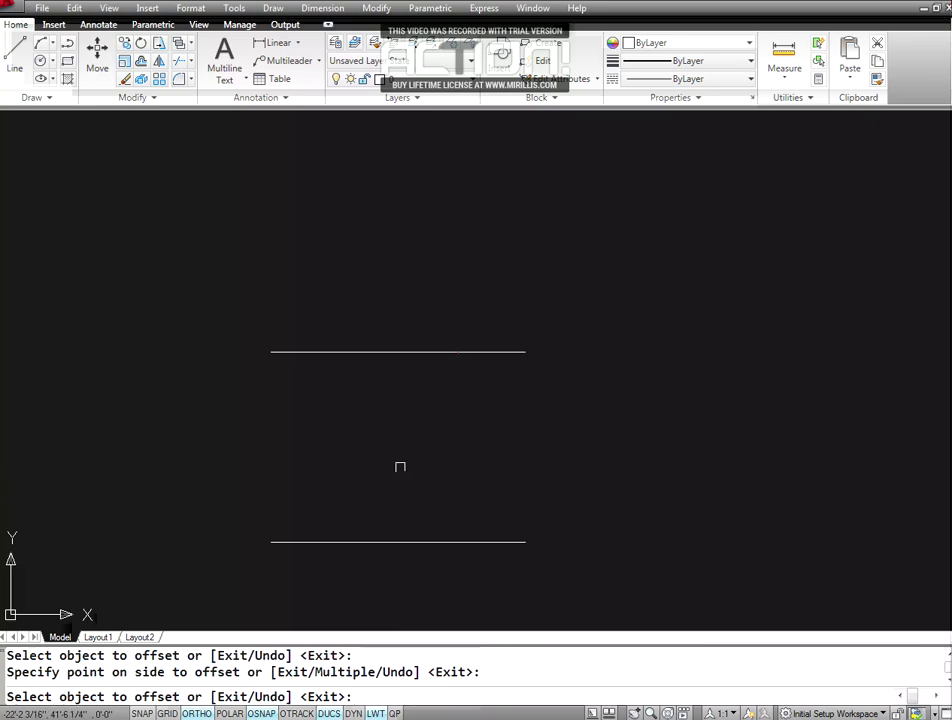
pyautogui.press('Return')
pyautogui.press('Escape')
pyautogui.press('Escape')
# - Offset the upper line twice at 3 inches (Multiple) to fill in two lines between the pair
pyautogui.write('o')
pyautogui.press('Return')
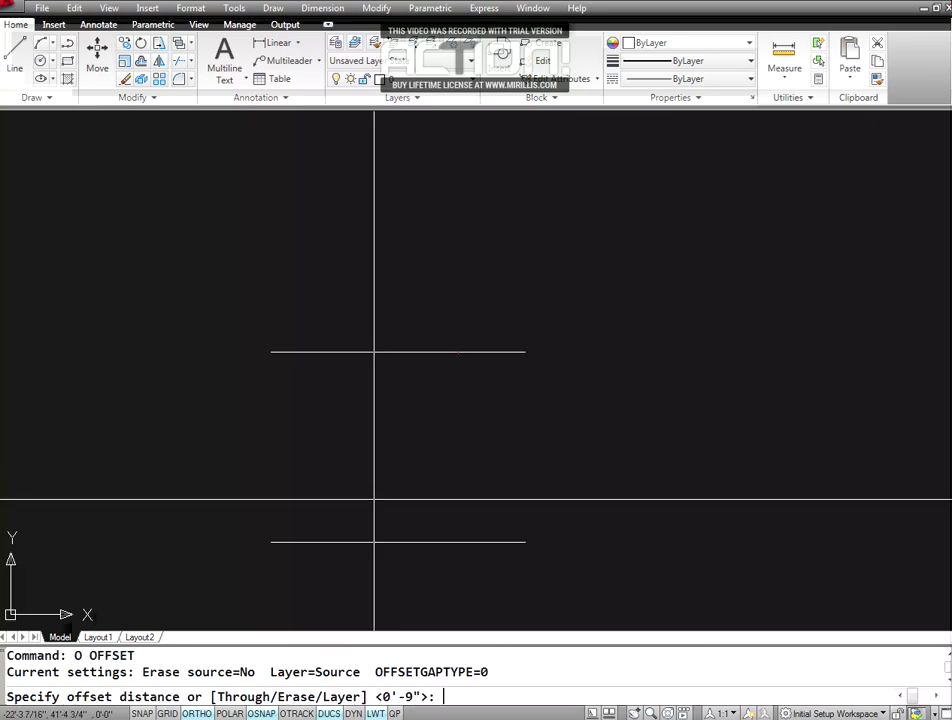
pyautogui.write('3')
pyautogui.press('Return')
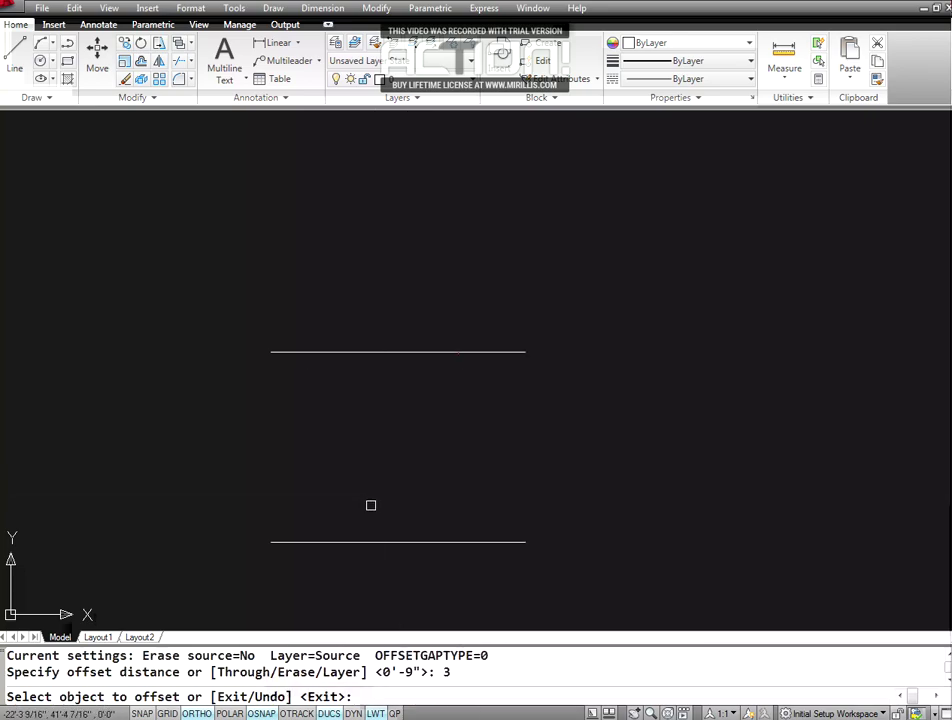
pyautogui.click(423, 351)
pyautogui.write('M')
pyautogui.press('Return')
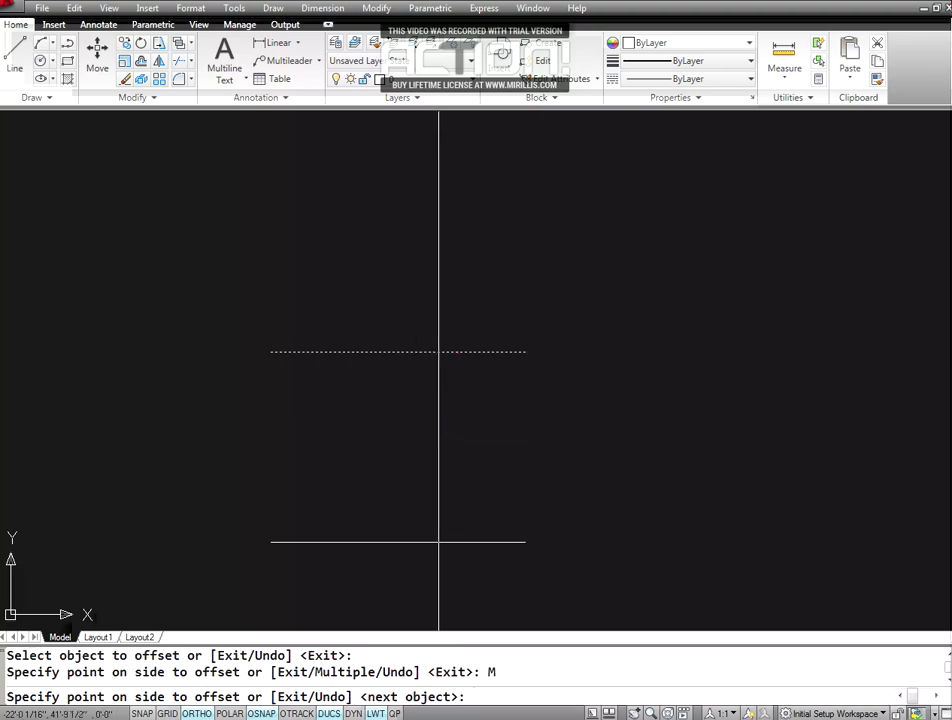
pyautogui.click(537, 465)
pyautogui.click(542, 499)
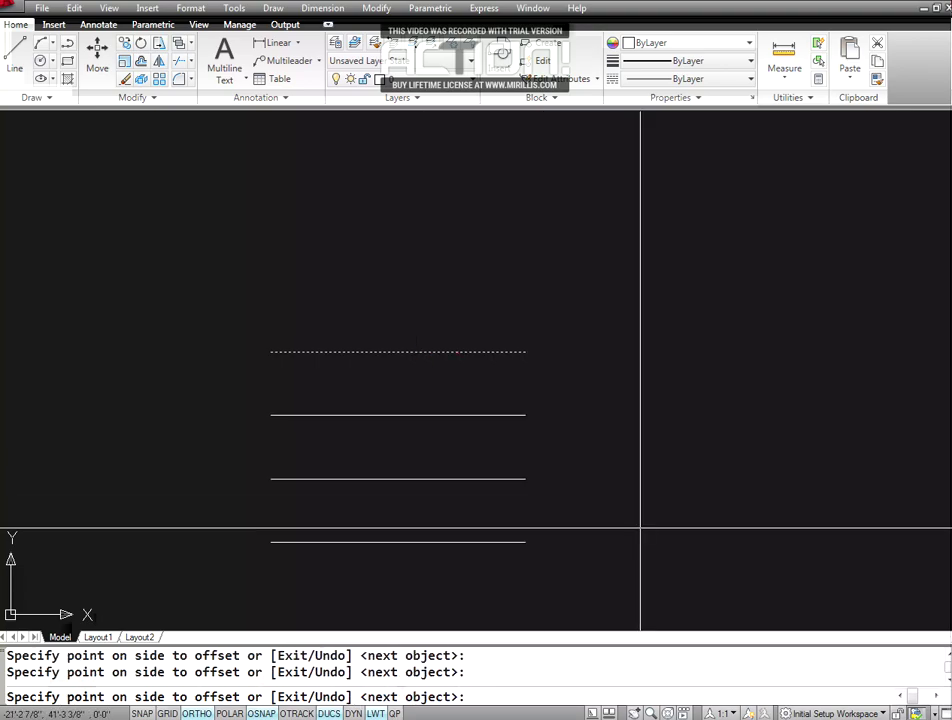
pyautogui.press('Return')
pyautogui.press('Escape')
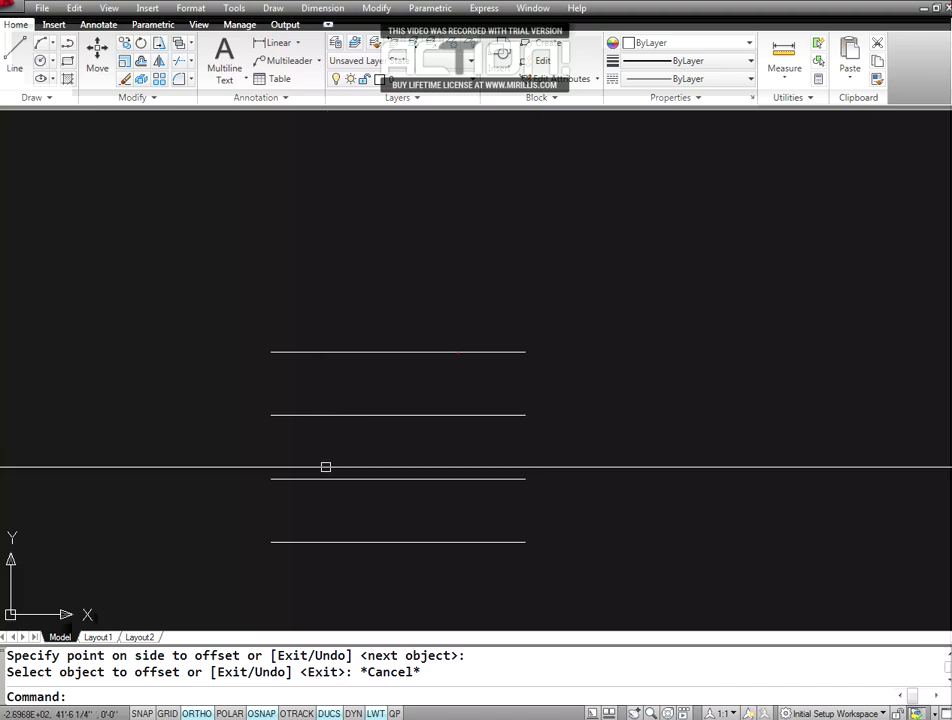
pyautogui.click(191, 9)
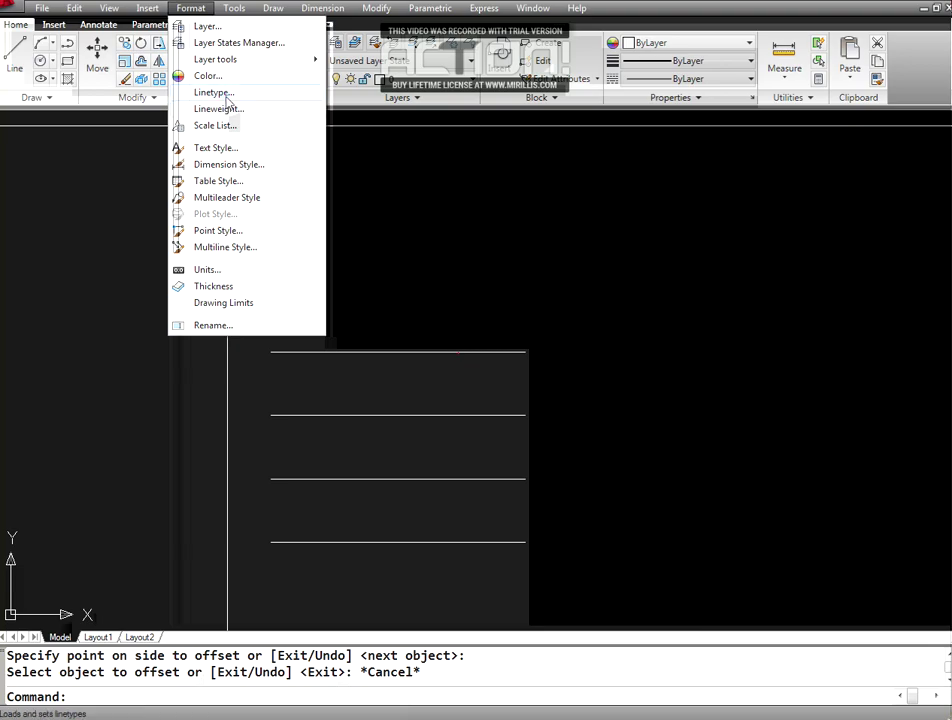
pyautogui.click(212, 92)
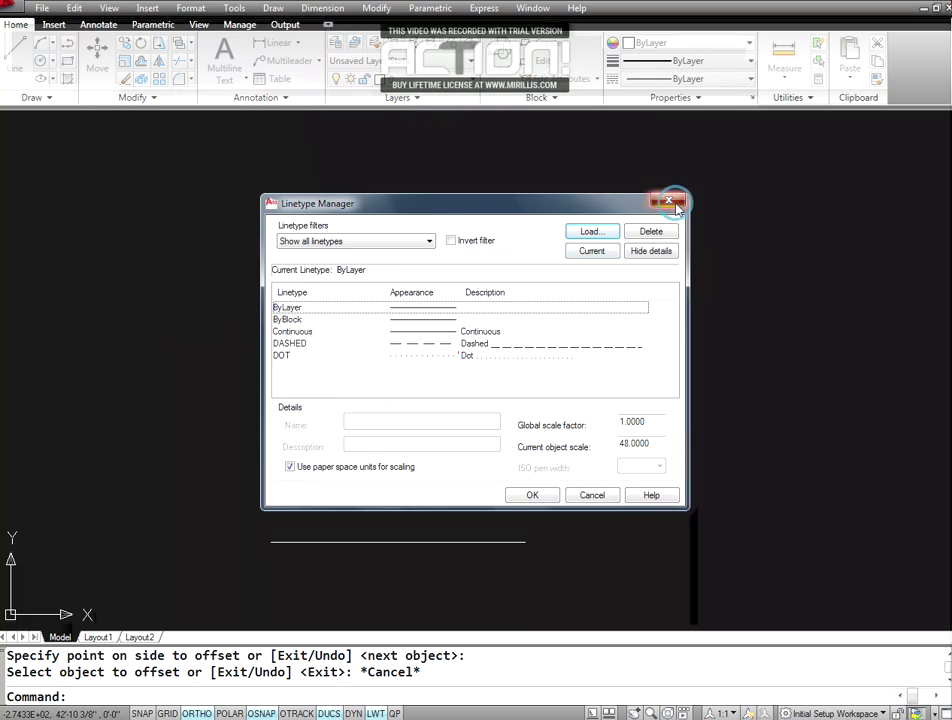
pyautogui.click(672, 203)
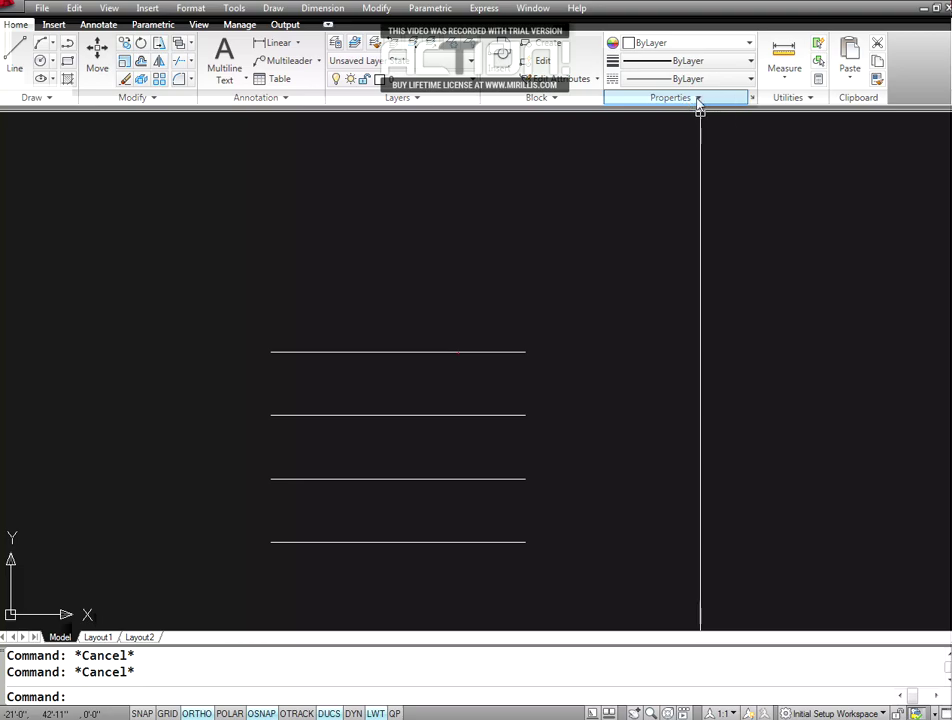
pyautogui.click(699, 101)
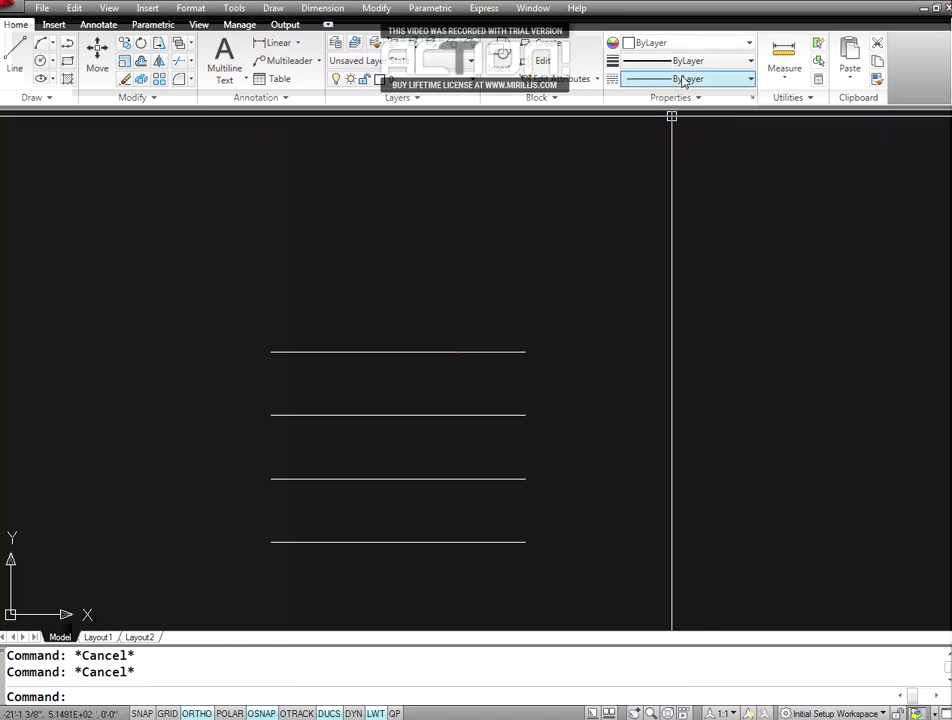
# - Check the Linetype dropdown without changing it, then open the Linetype Manager with LT
pyautogui.click(686, 80)
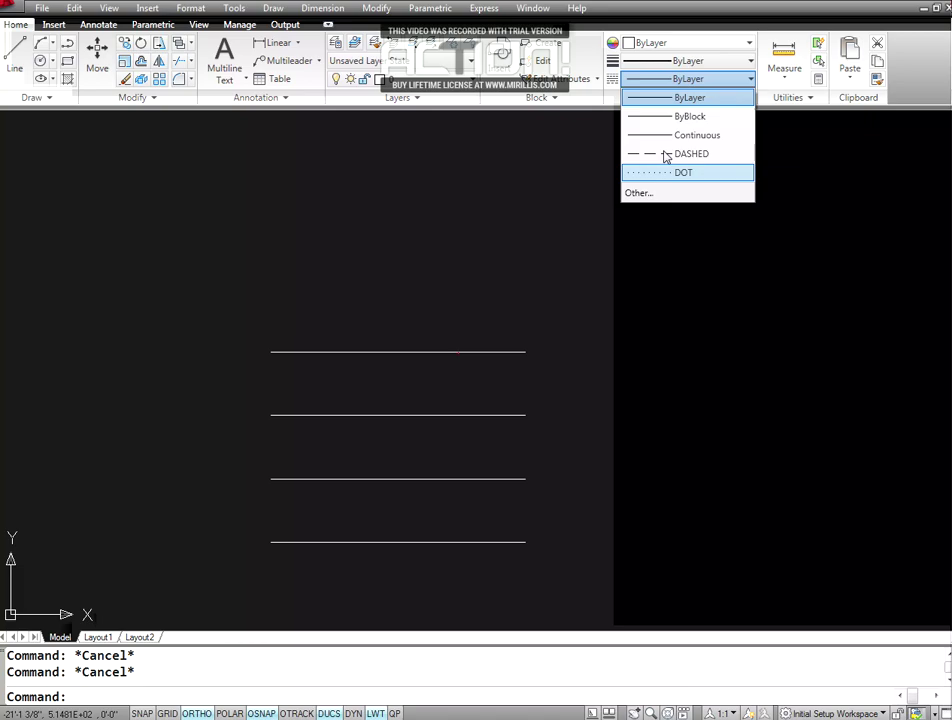
pyautogui.click(627, 238)
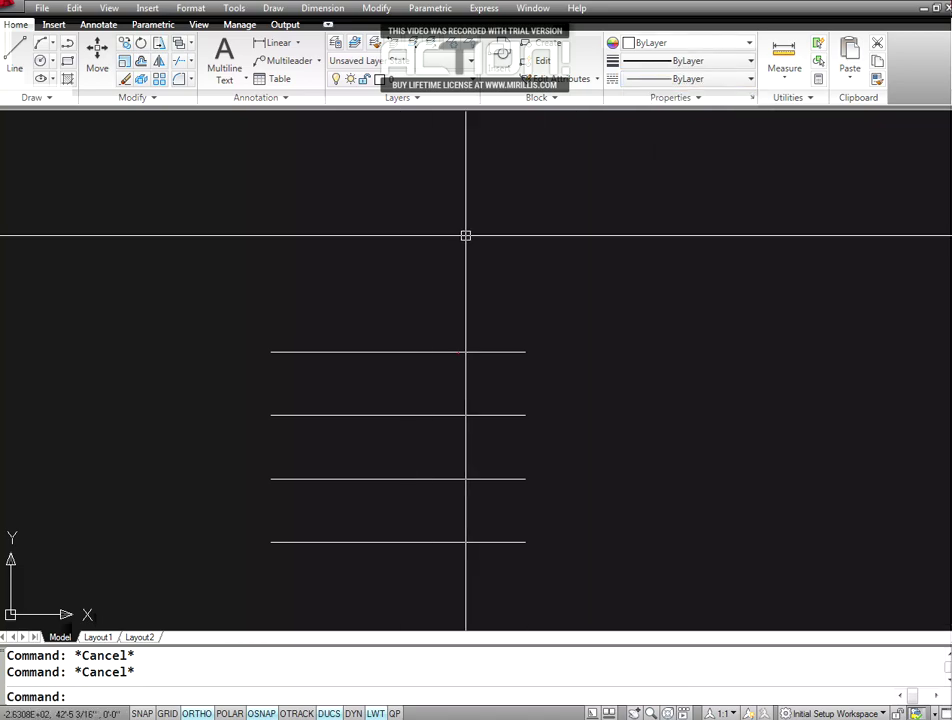
pyautogui.write('LT')
pyautogui.press('Return')
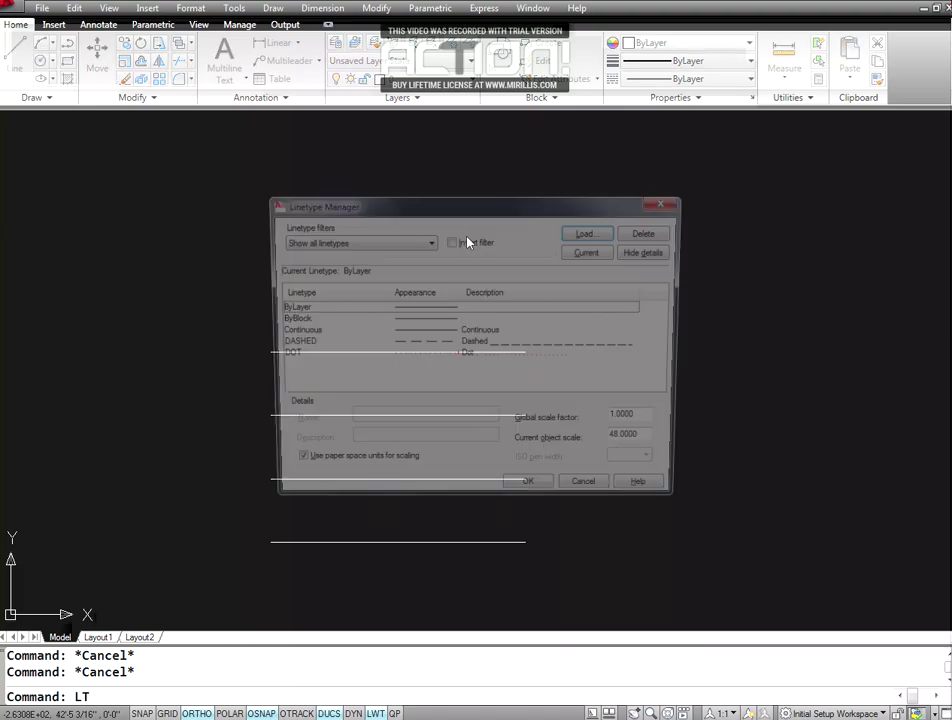
# - Try to delete the DASHED linetype, dismiss the cannot-delete warning, and close the manager
pyautogui.click(540, 344)
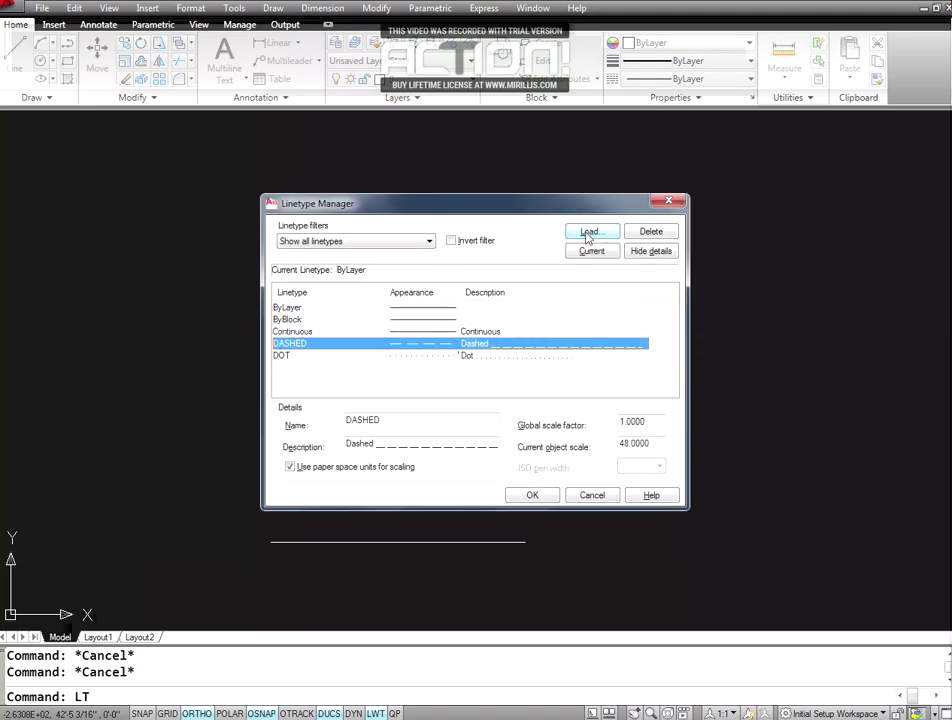
pyautogui.click(650, 231)
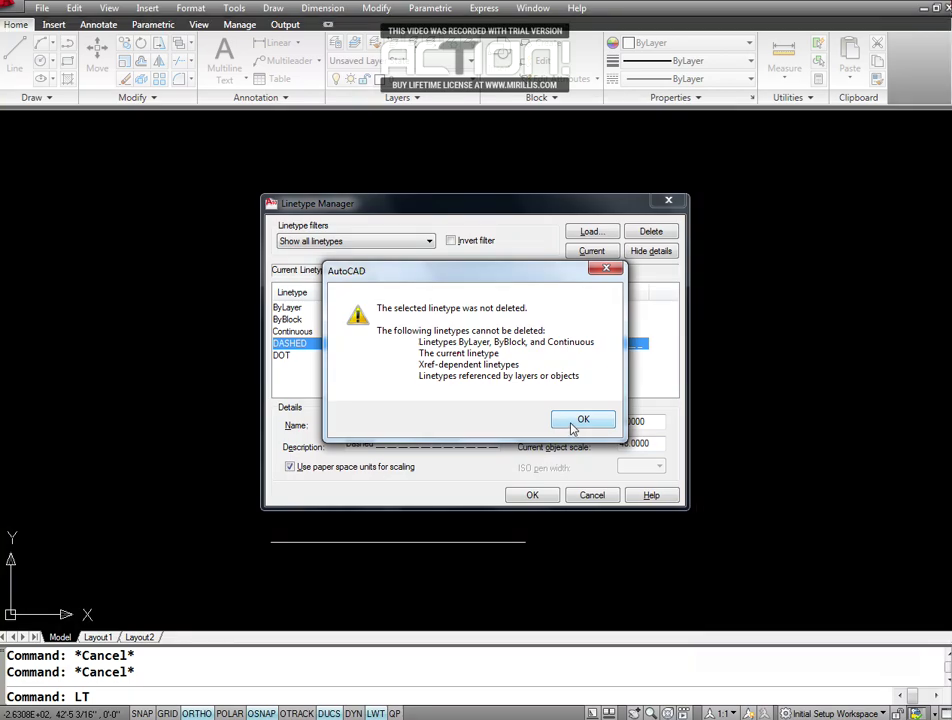
pyautogui.click(578, 420)
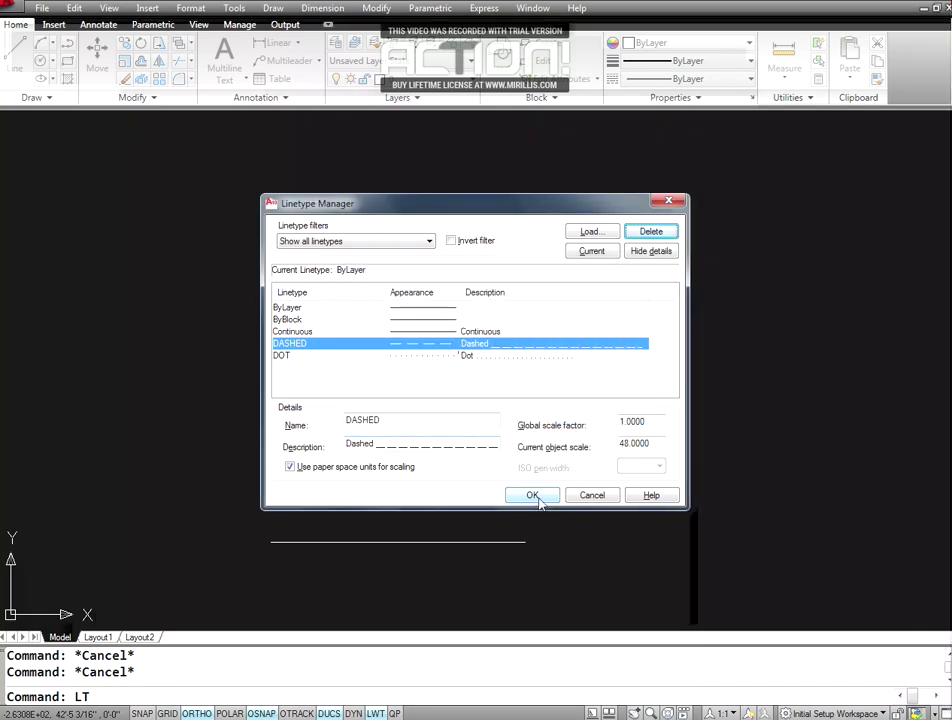
pyautogui.click(533, 495)
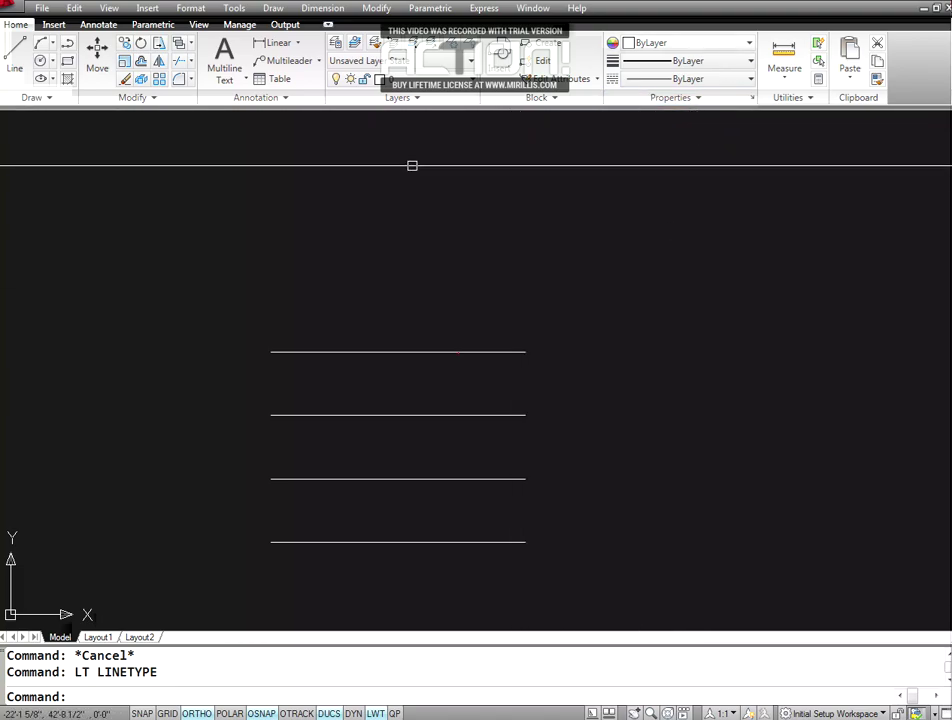
# - Reopen and close the Linetype Manager via Format menu and the dropdown's Other option
pyautogui.click(192, 8)
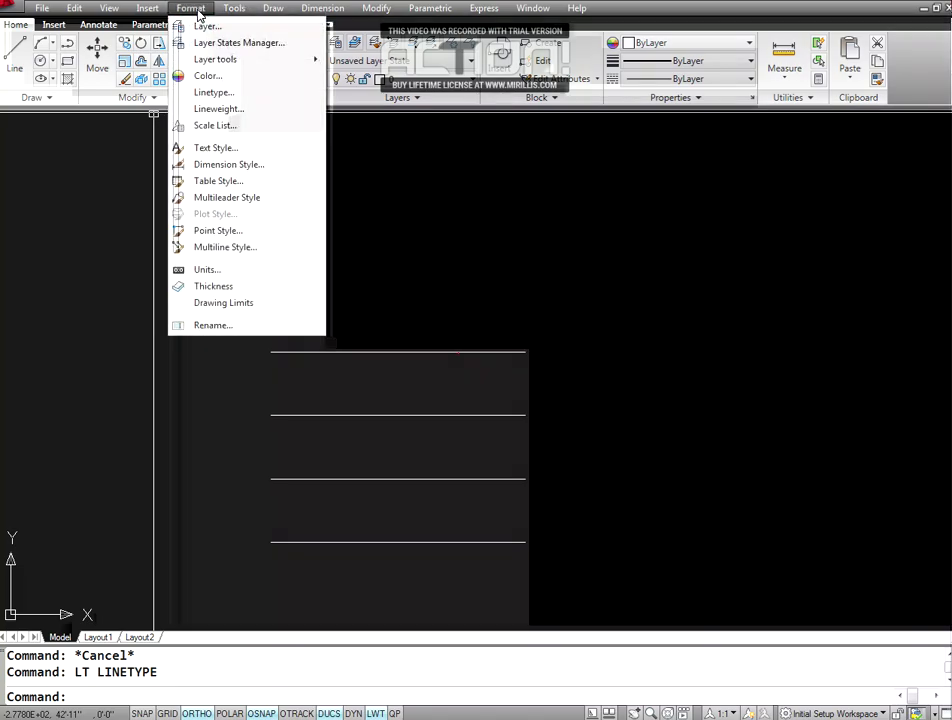
pyautogui.click(205, 92)
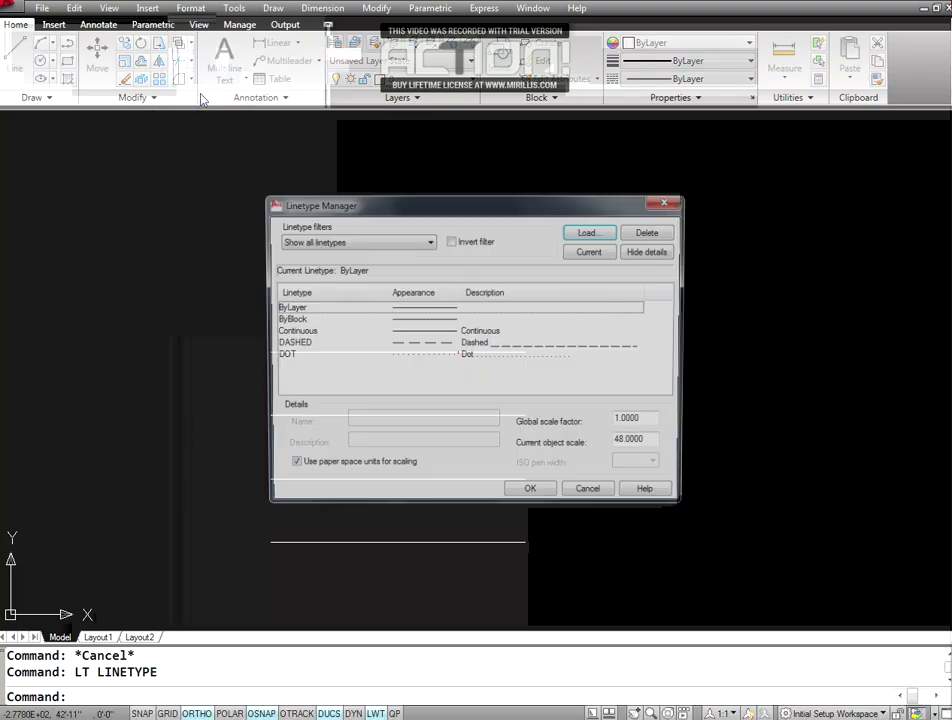
pyautogui.click(663, 203)
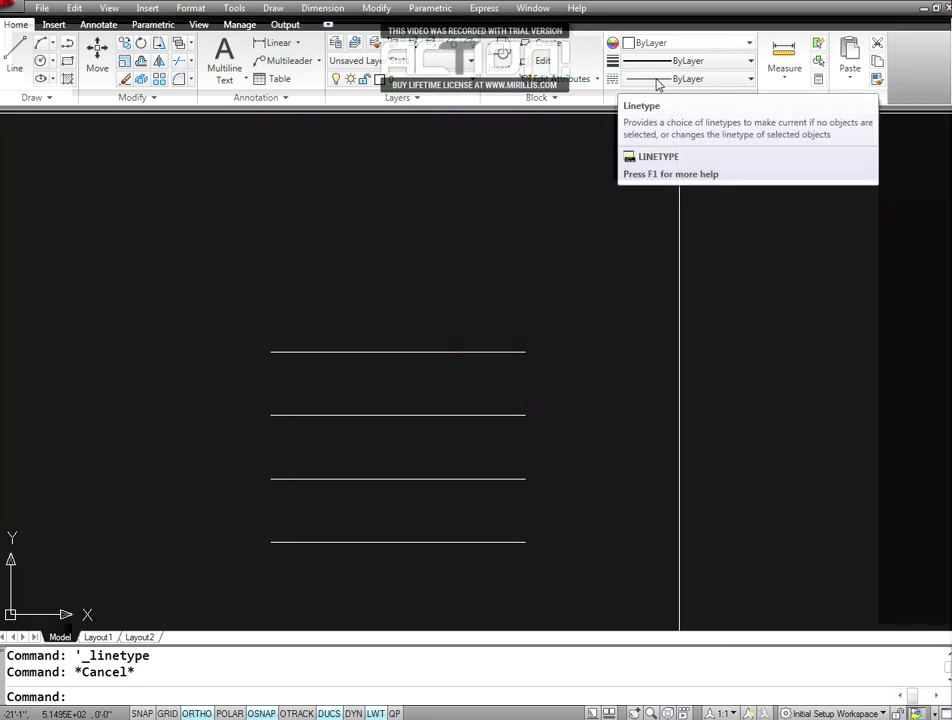
pyautogui.click(652, 78)
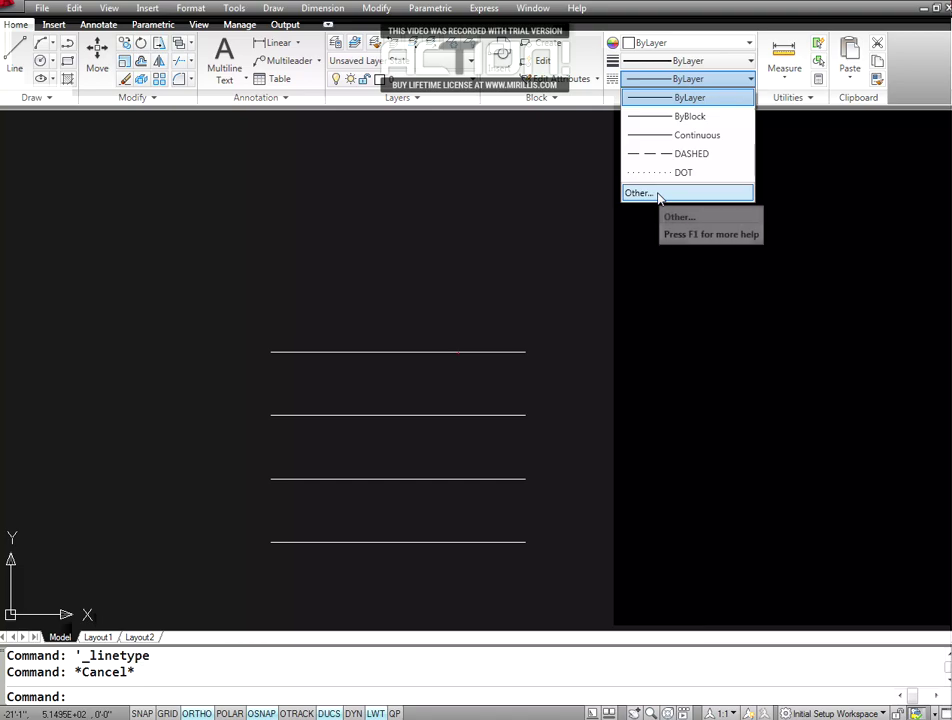
pyautogui.click(658, 198)
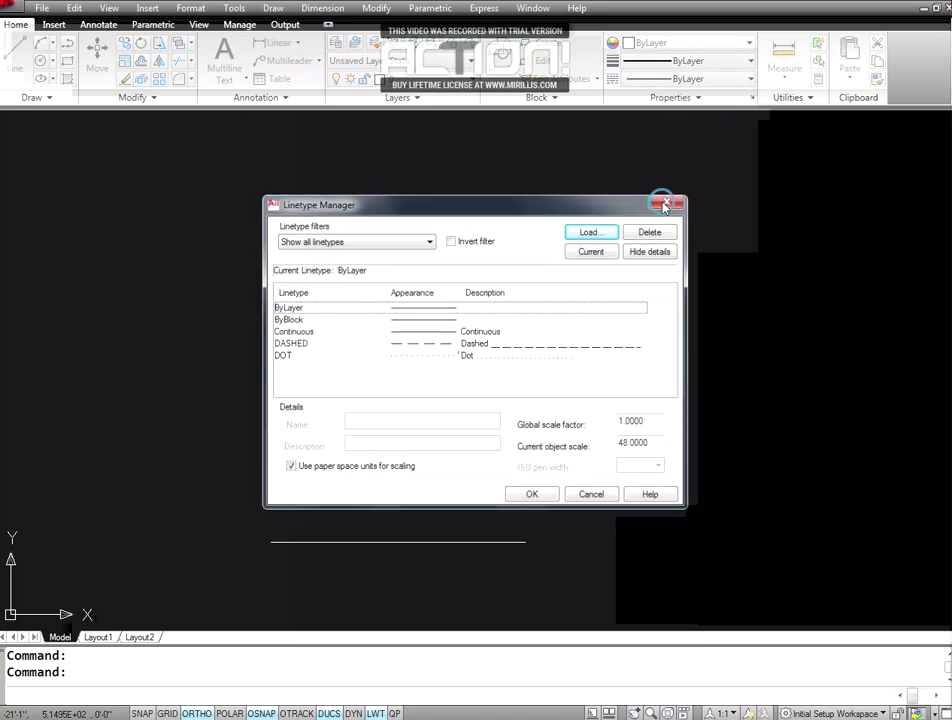
pyautogui.click(668, 202)
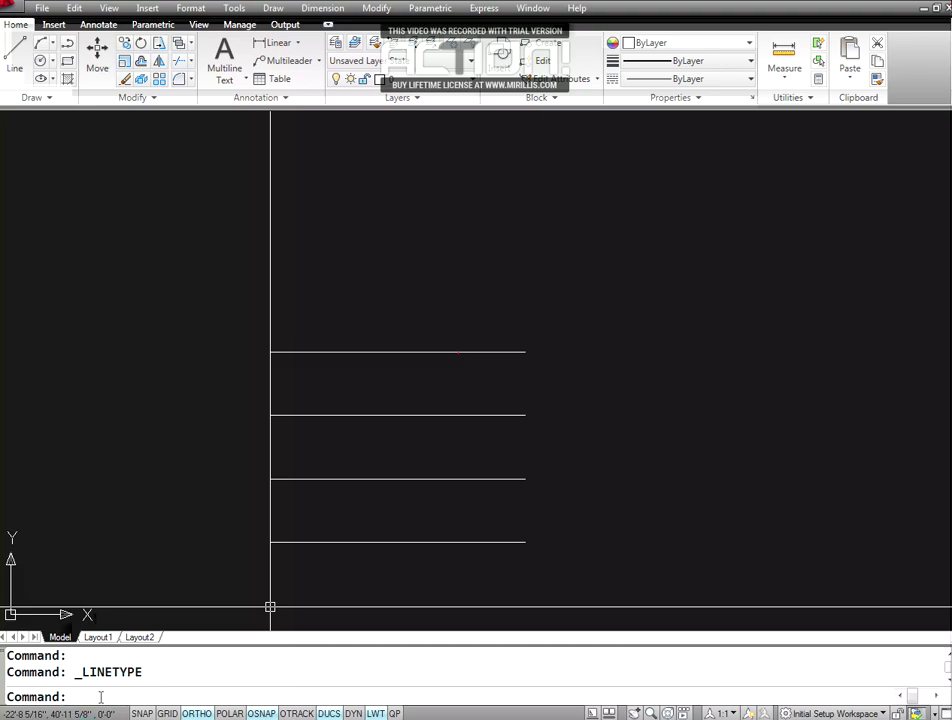
pyautogui.press('Escape')
# - Load and reload the DASHED linetype from the Linetype Manager
pyautogui.write('LT')
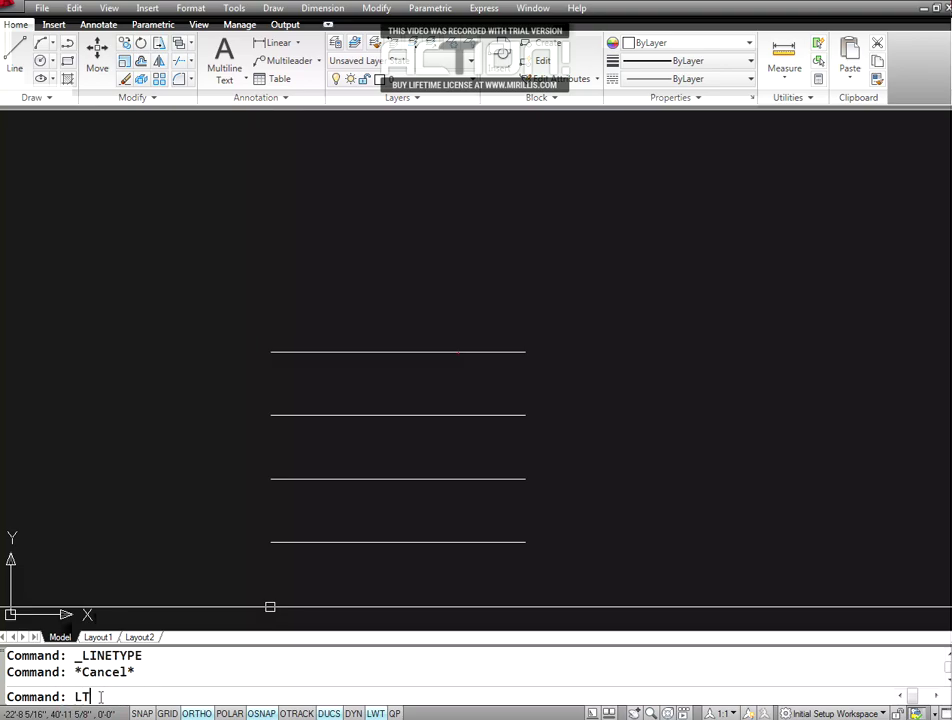
pyautogui.press('Return')
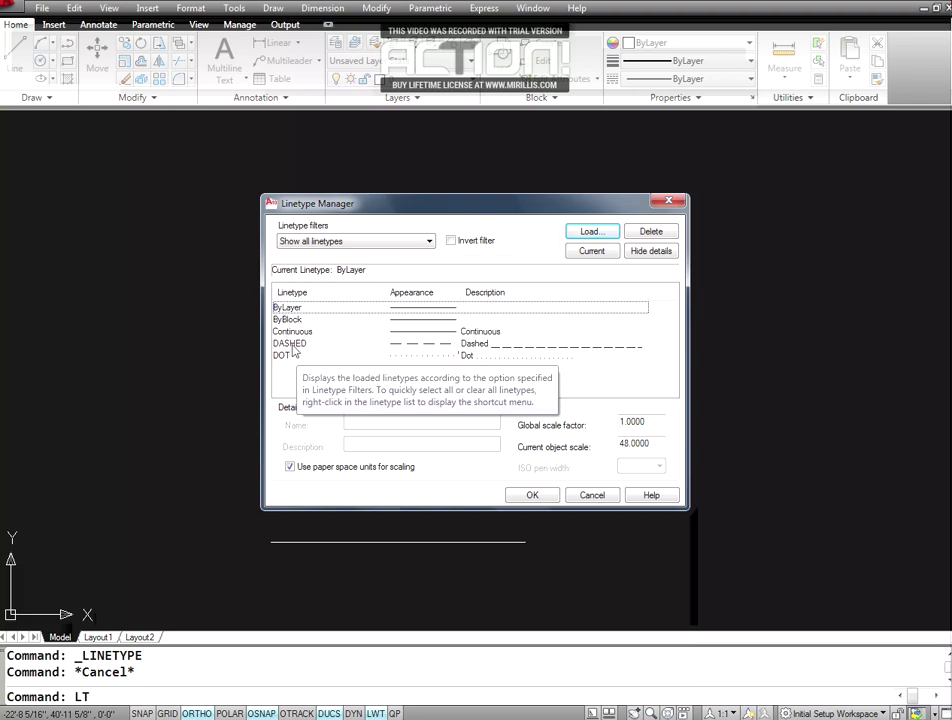
pyautogui.click(590, 233)
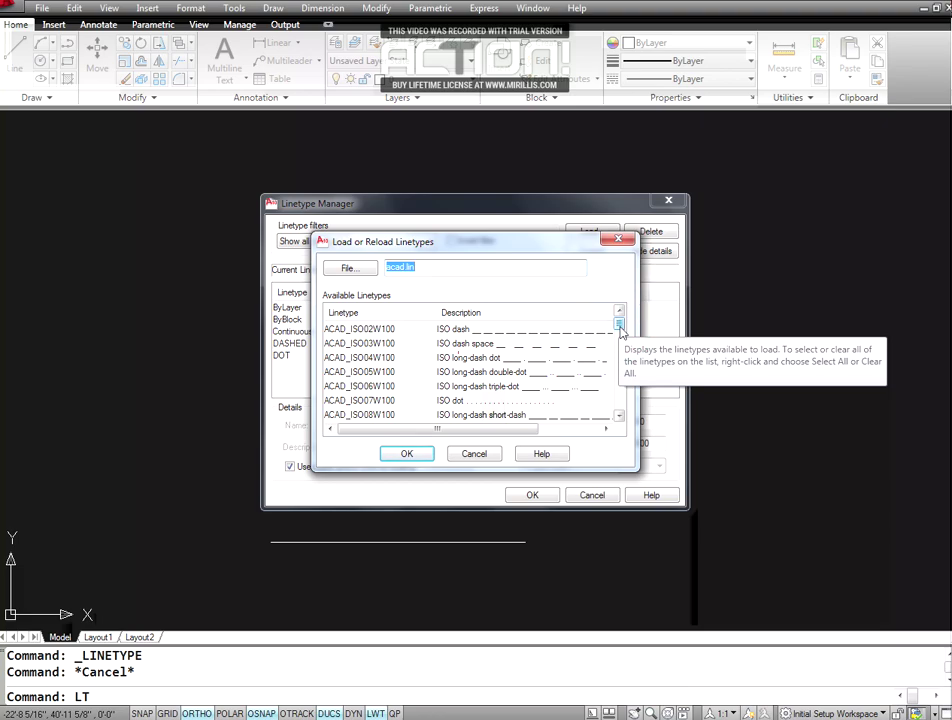
pyautogui.moveTo(620, 327); pyautogui.dragTo(619, 368)
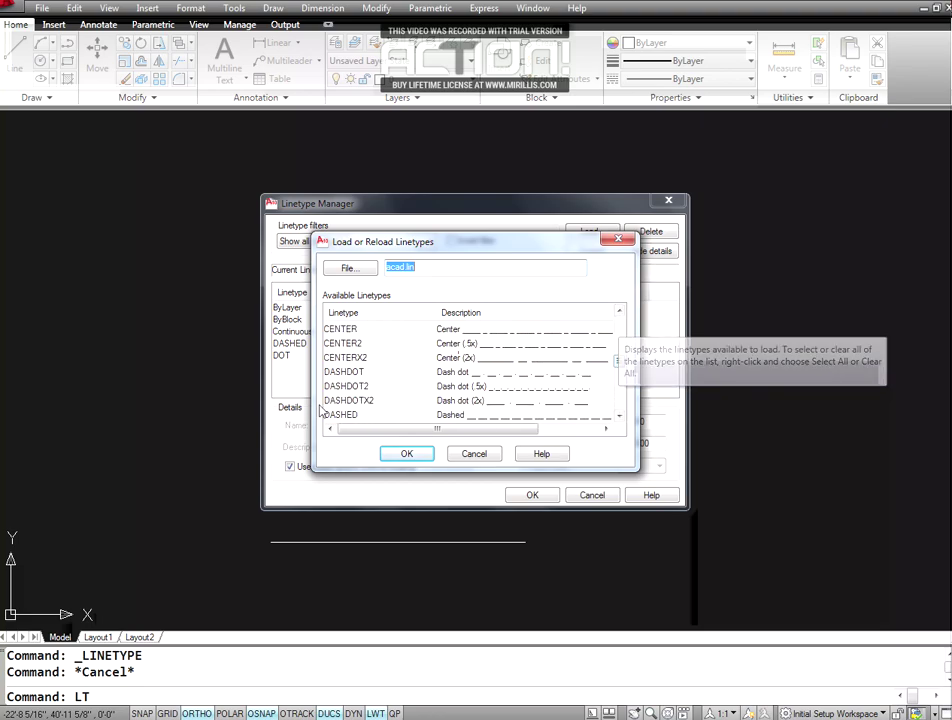
pyautogui.doubleClick(620, 421)
pyautogui.click(620, 421)
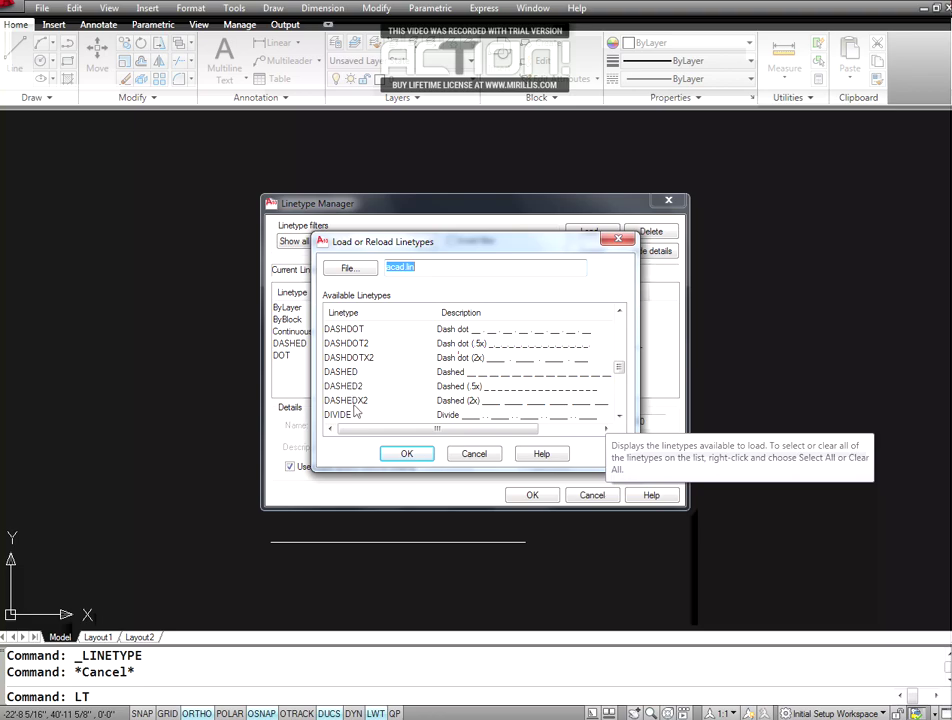
pyautogui.click(342, 371)
pyautogui.click(407, 454)
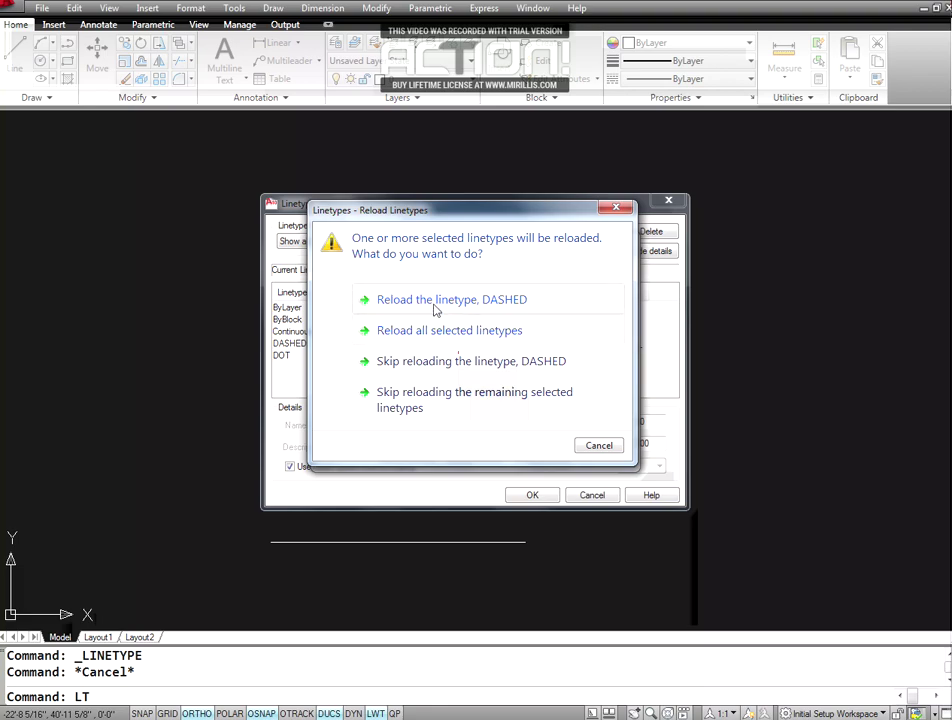
pyautogui.click(436, 302)
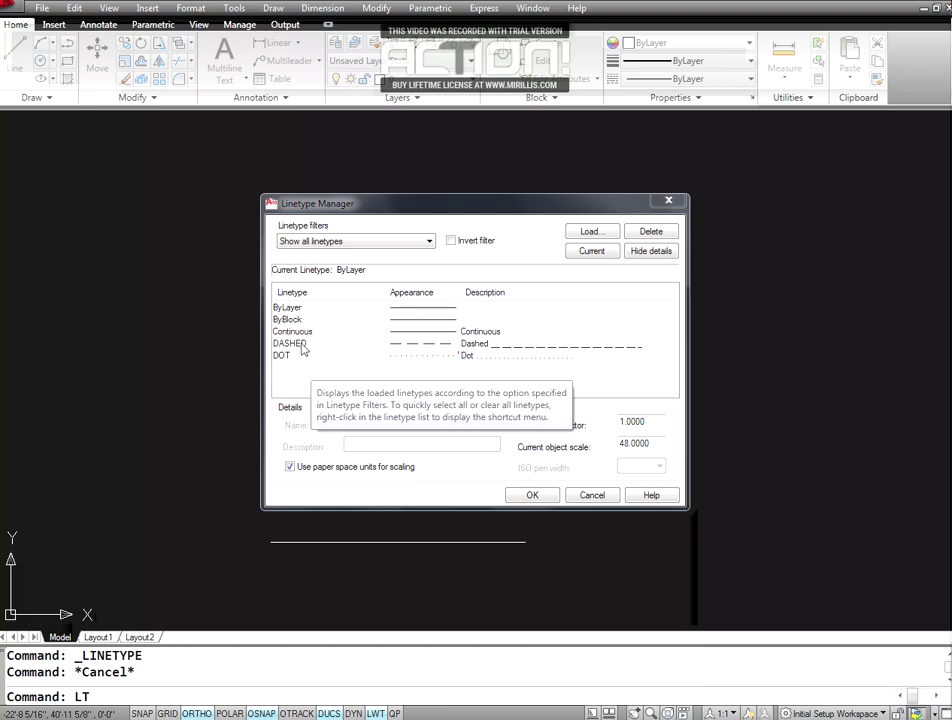
# - Set DASHED's current object scale to 2 and close the manager
pyautogui.click(302, 348)
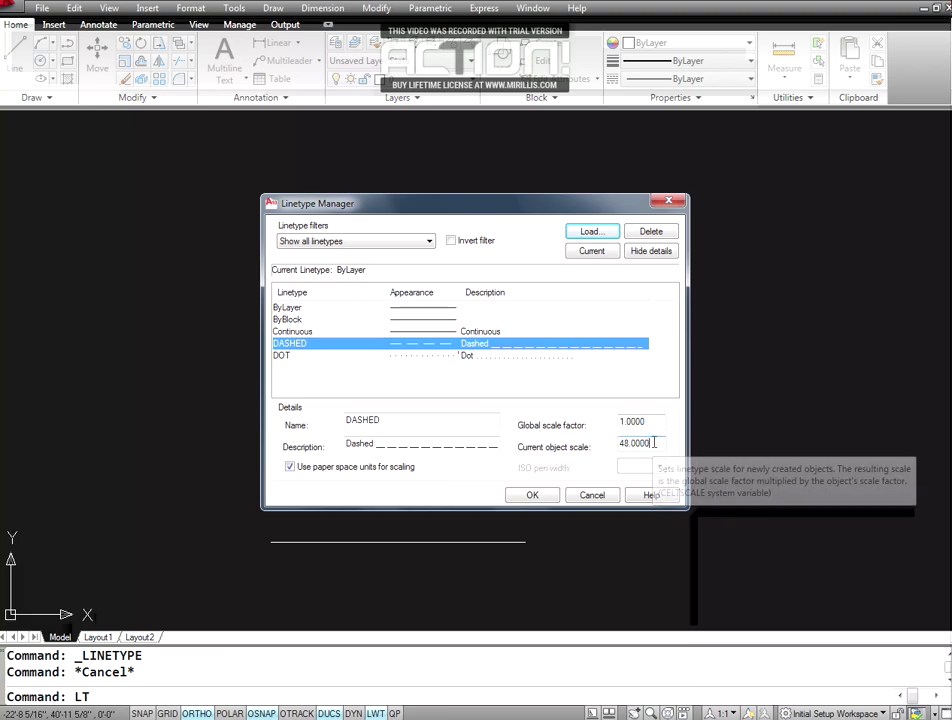
pyautogui.moveTo(654, 443); pyautogui.dragTo(569, 454)
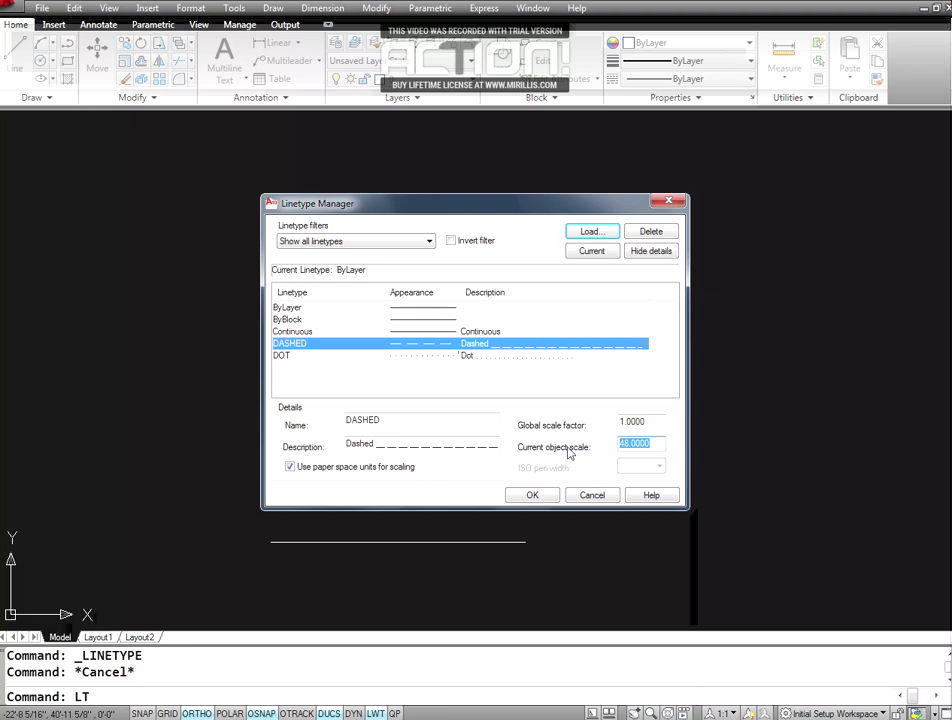
pyautogui.write('2')
pyautogui.click(544, 495)
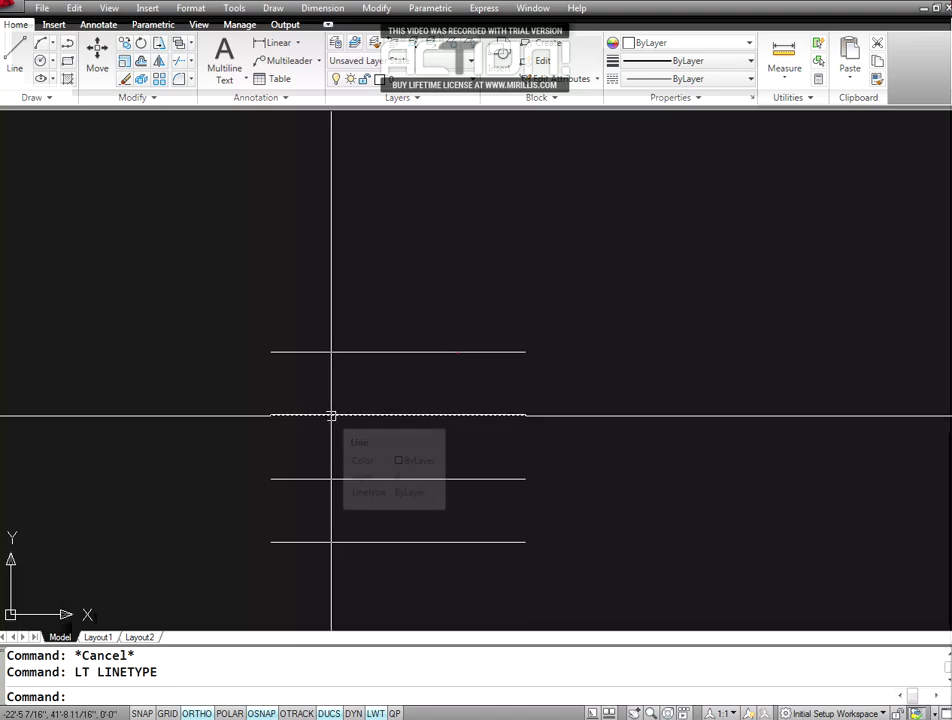
# - Give the second line from the top the DASHED linetype
pyautogui.click(331, 415)
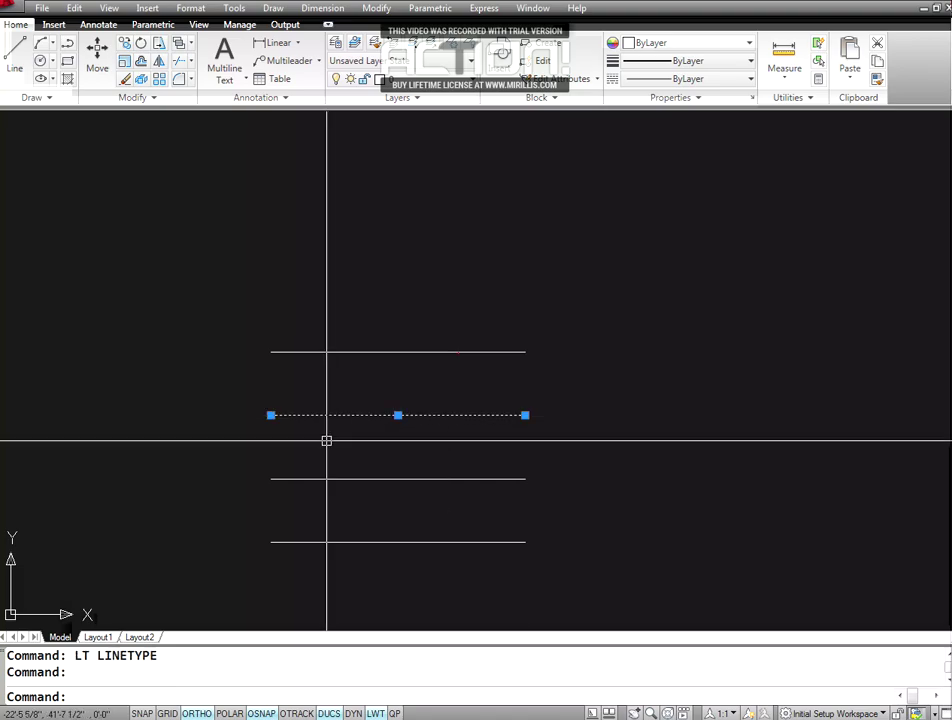
pyautogui.click(748, 80)
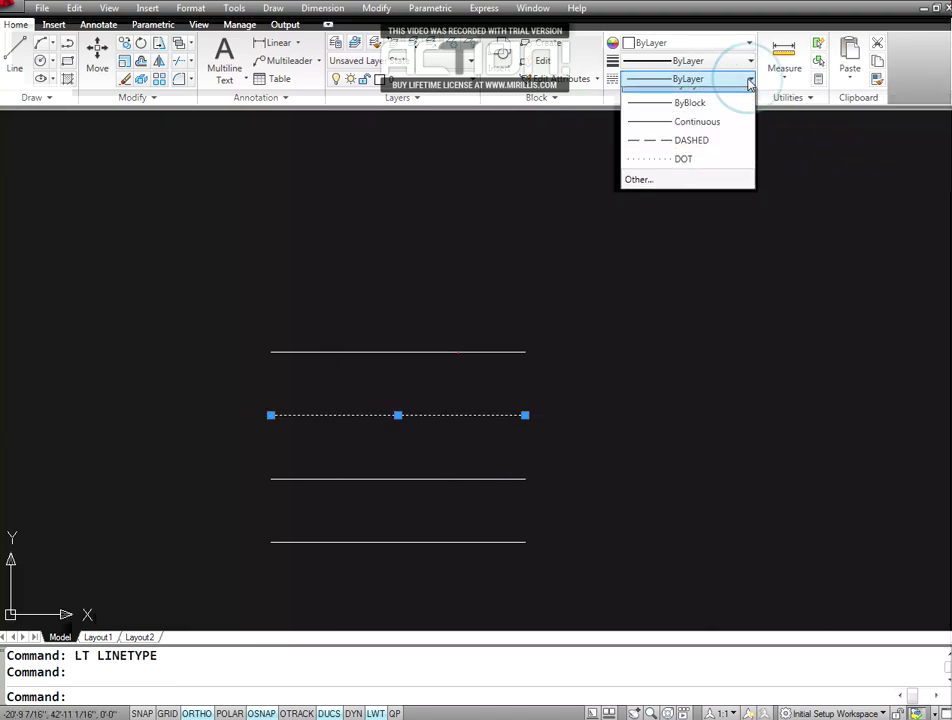
pyautogui.click(695, 154)
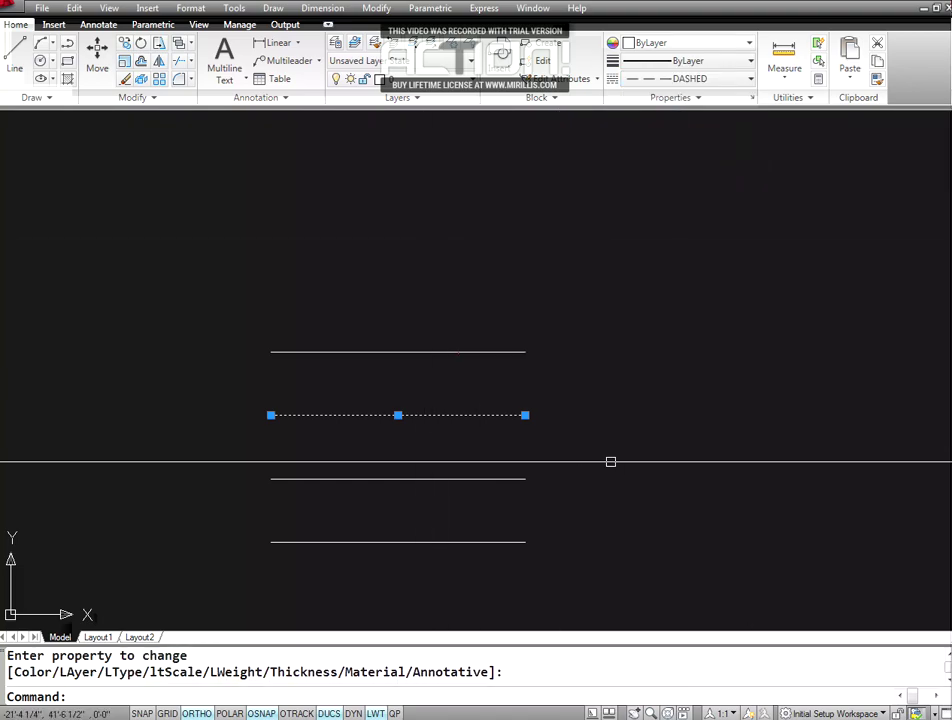
pyautogui.press('Escape')
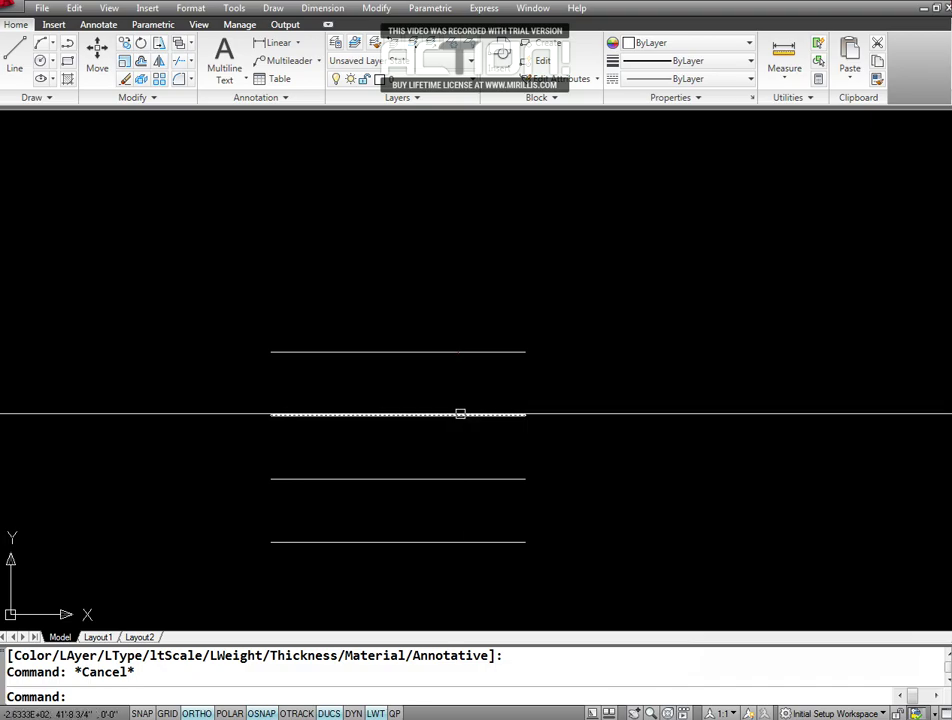
pyautogui.moveTo(463, 415)
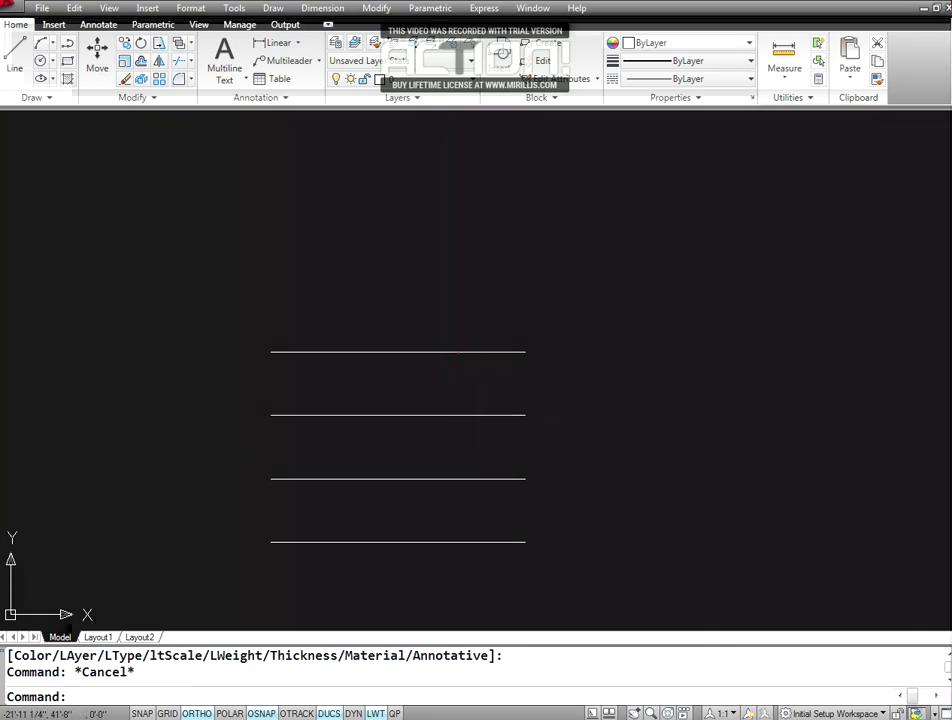
# - Open Modify > Properties for the dashed line to check its linetype scale
pyautogui.click(464, 416)
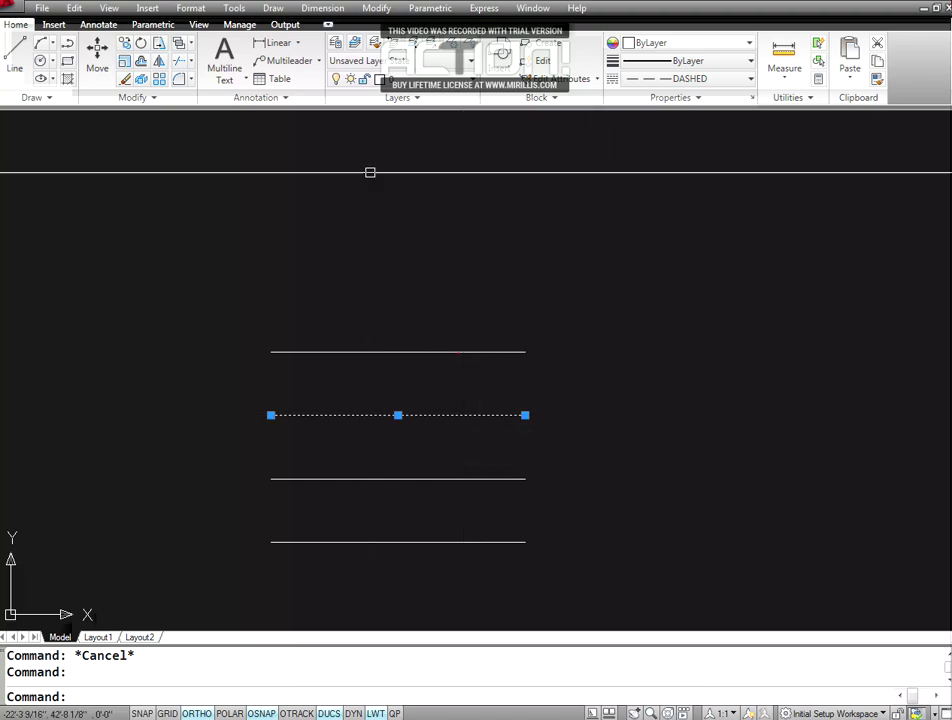
pyautogui.click(377, 8)
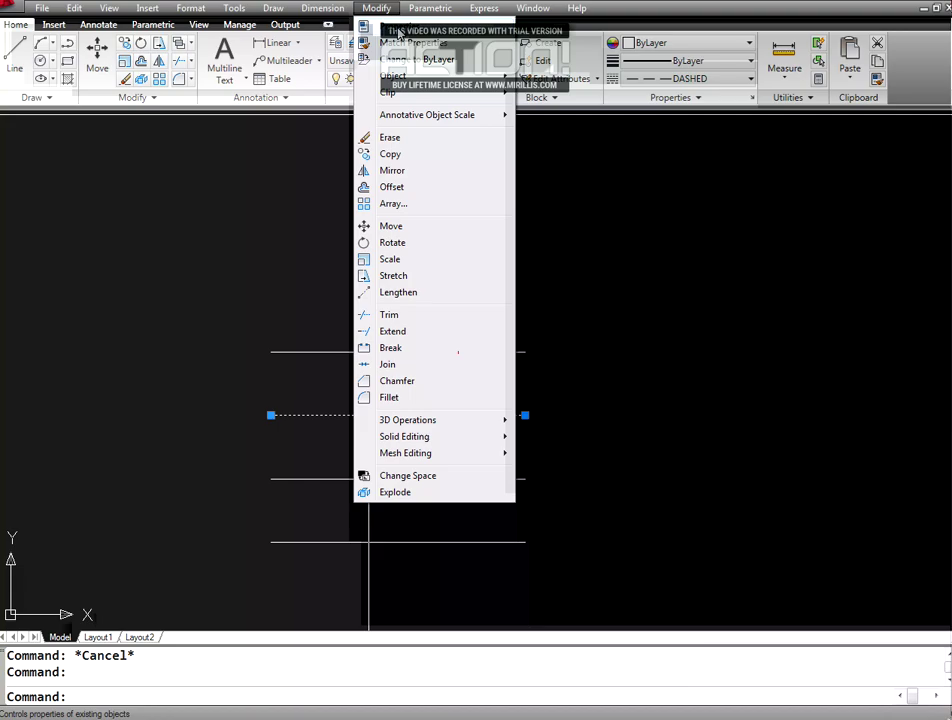
pyautogui.click(398, 33)
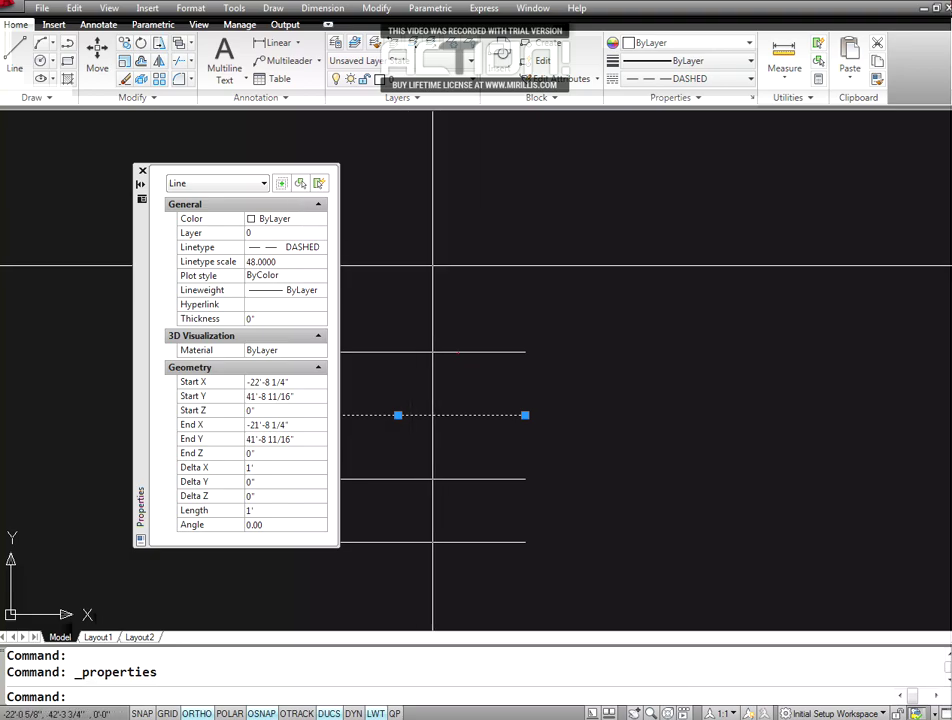
# - Change the dashed line's linetype scale from 48 to 1 in the Properties palette
pyautogui.click(143, 172)
pyautogui.press('Escape')
pyautogui.press('Escape')
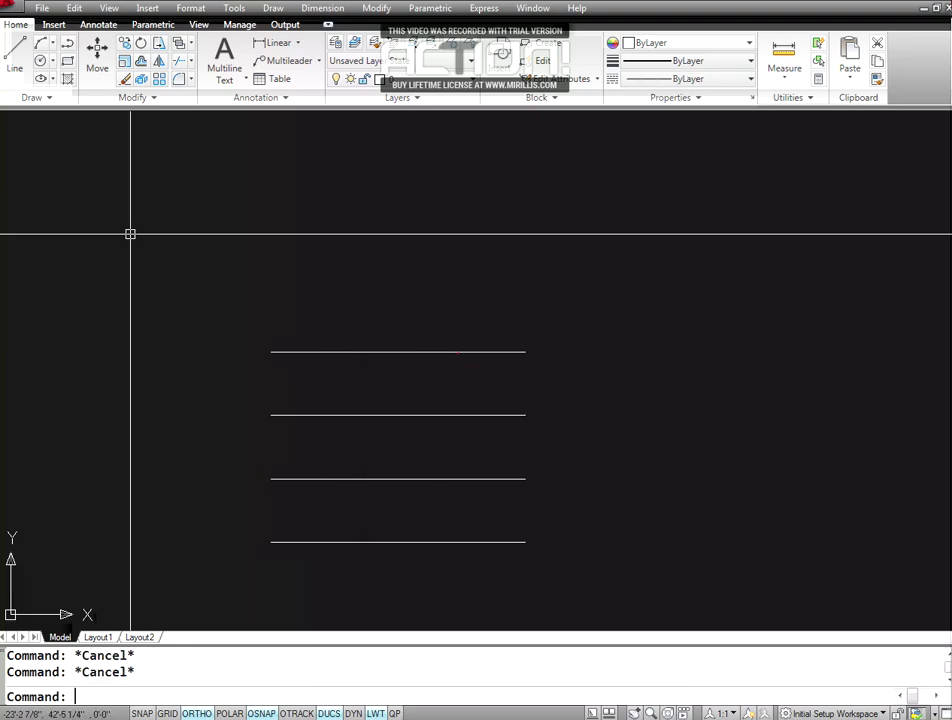
pyautogui.click(398, 414)
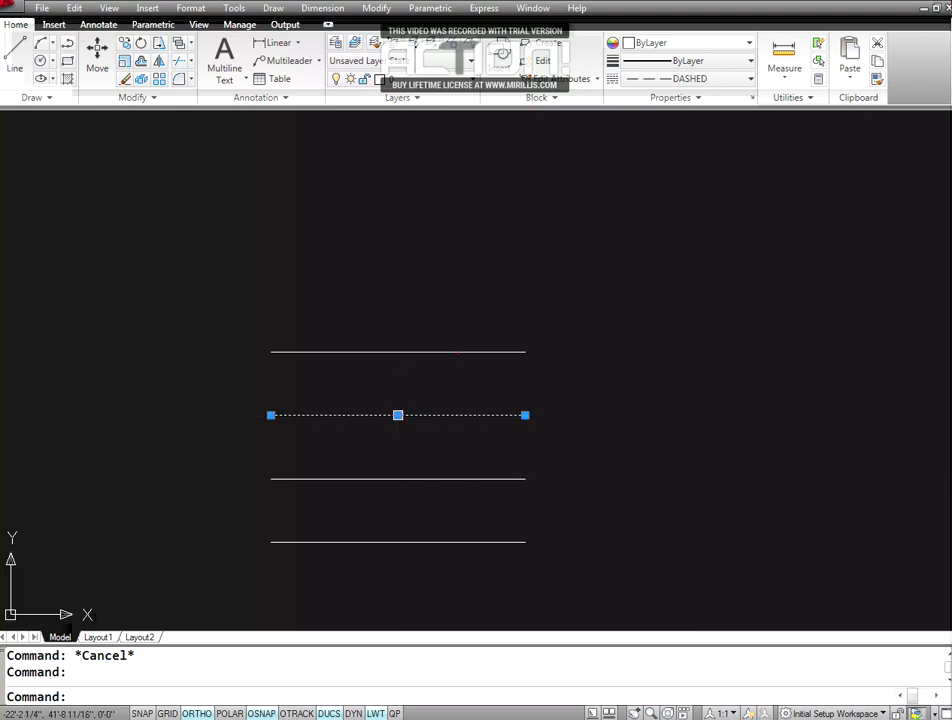
pyautogui.hotkey('ctrl', '1')
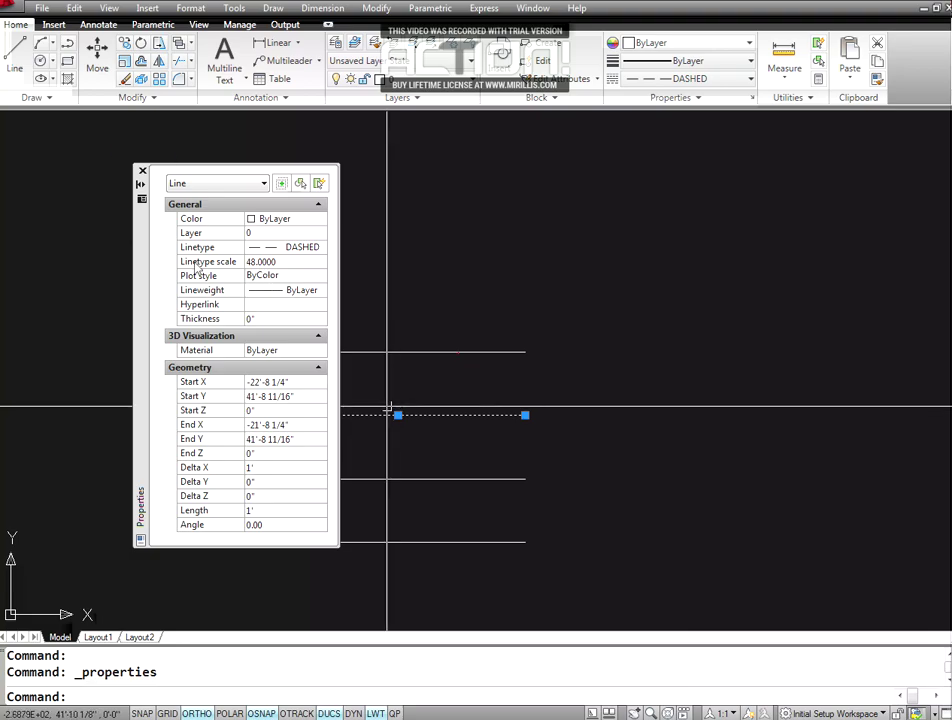
pyautogui.click(300, 262)
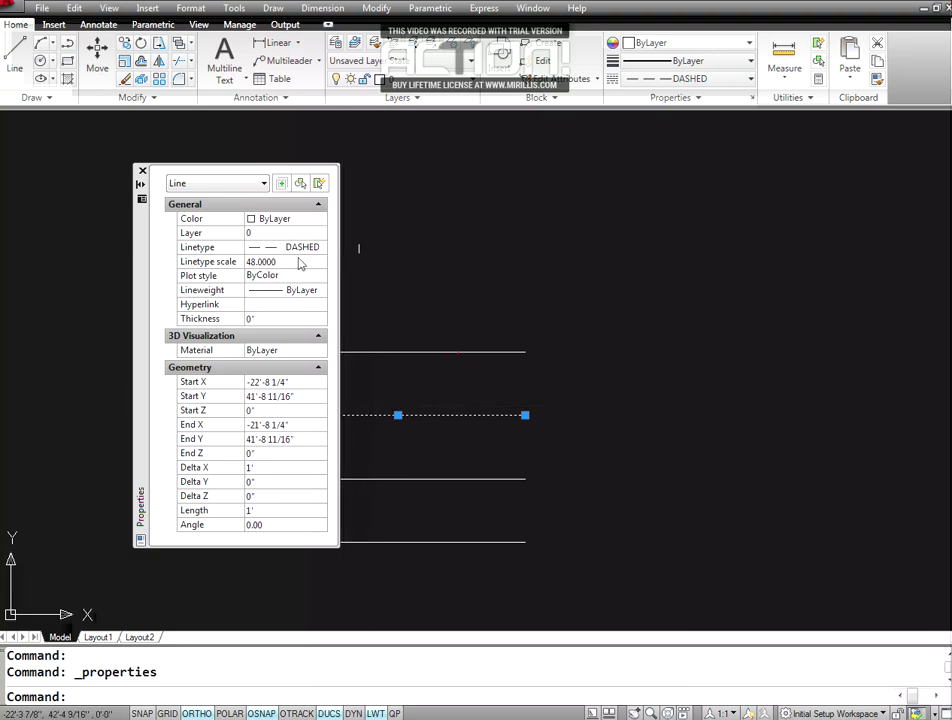
pyautogui.press('BackSpace')
pyautogui.click(282, 262)
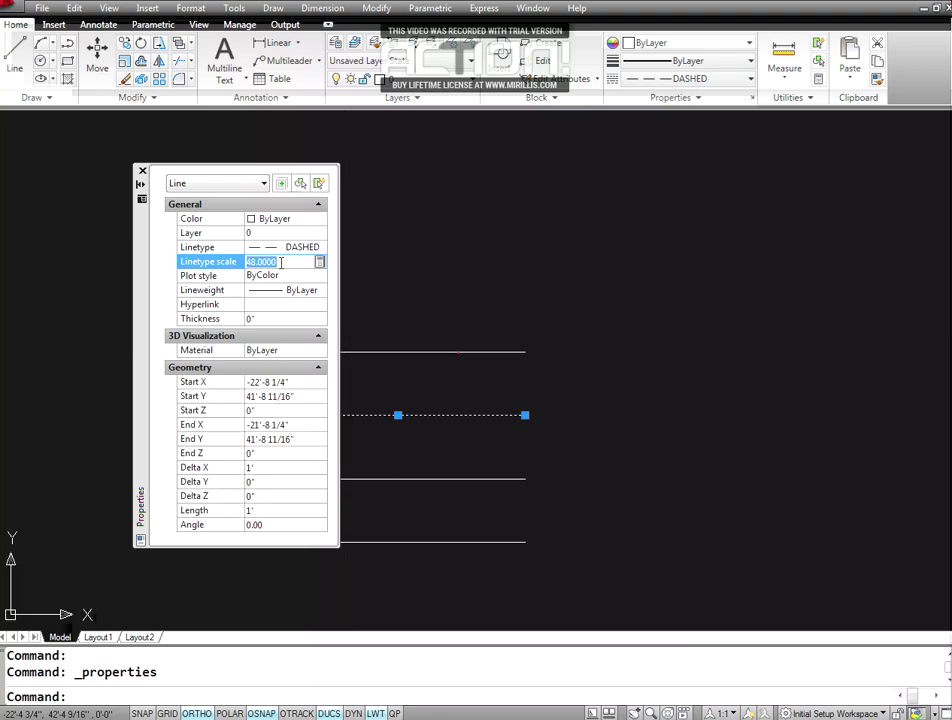
pyautogui.write('1')
pyautogui.click(142, 172)
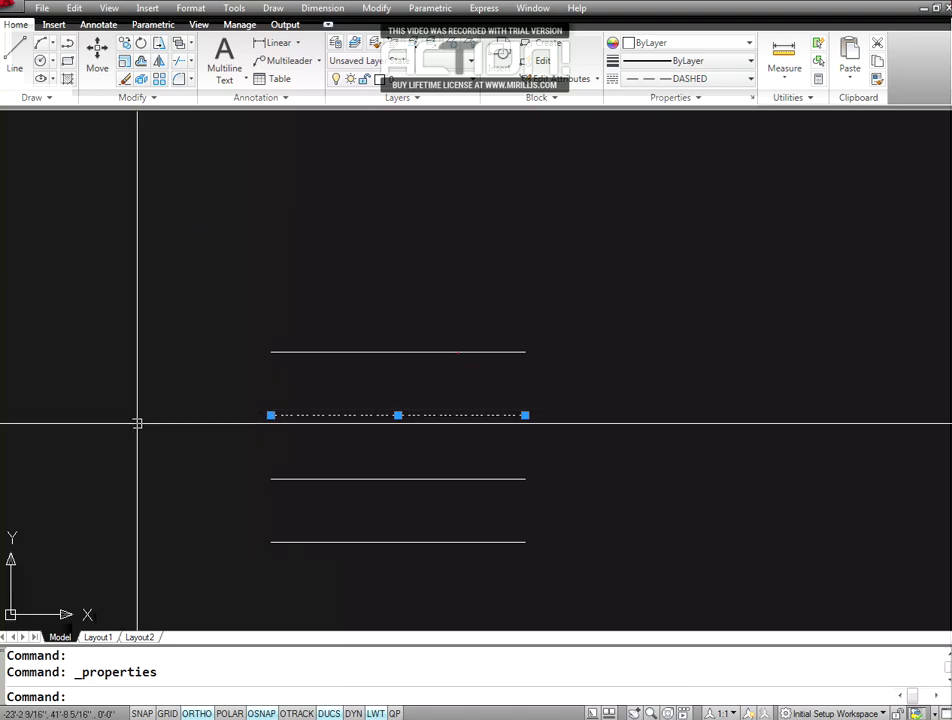
pyautogui.press('Escape')
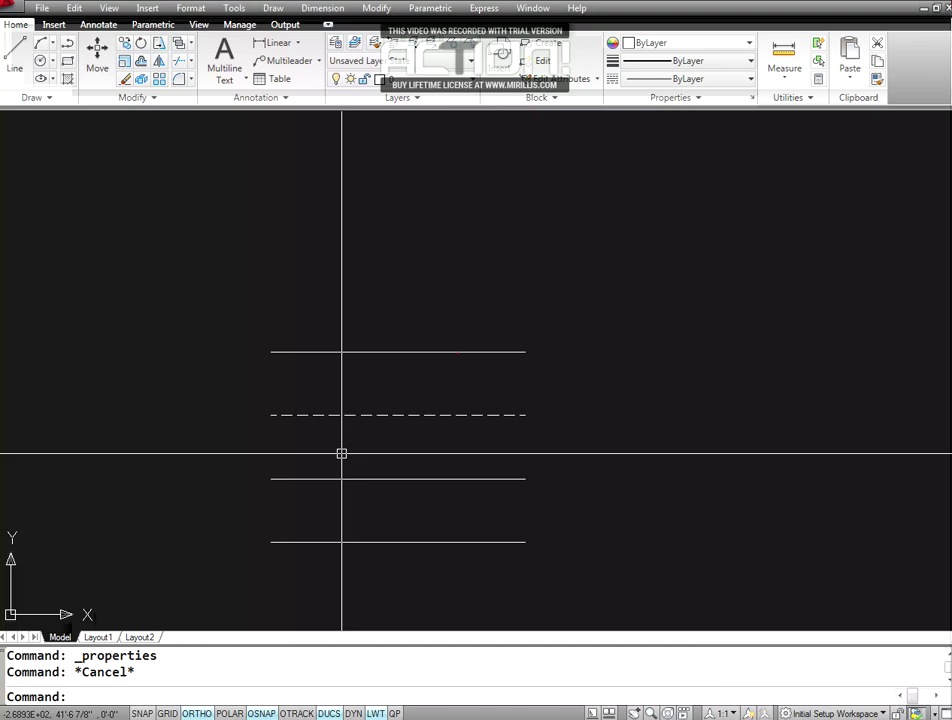
# - Make DASHED the current linetype and draw a trial line to test it
pyautogui.click(752, 86)
pyautogui.click(690, 153)
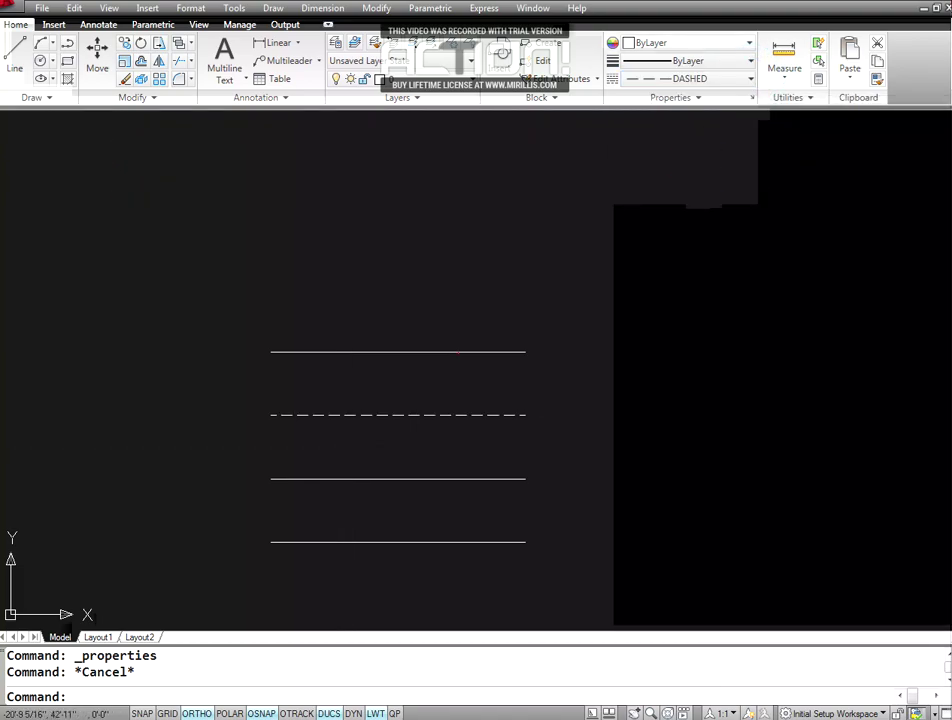
pyautogui.write('L')
pyautogui.press('Return')
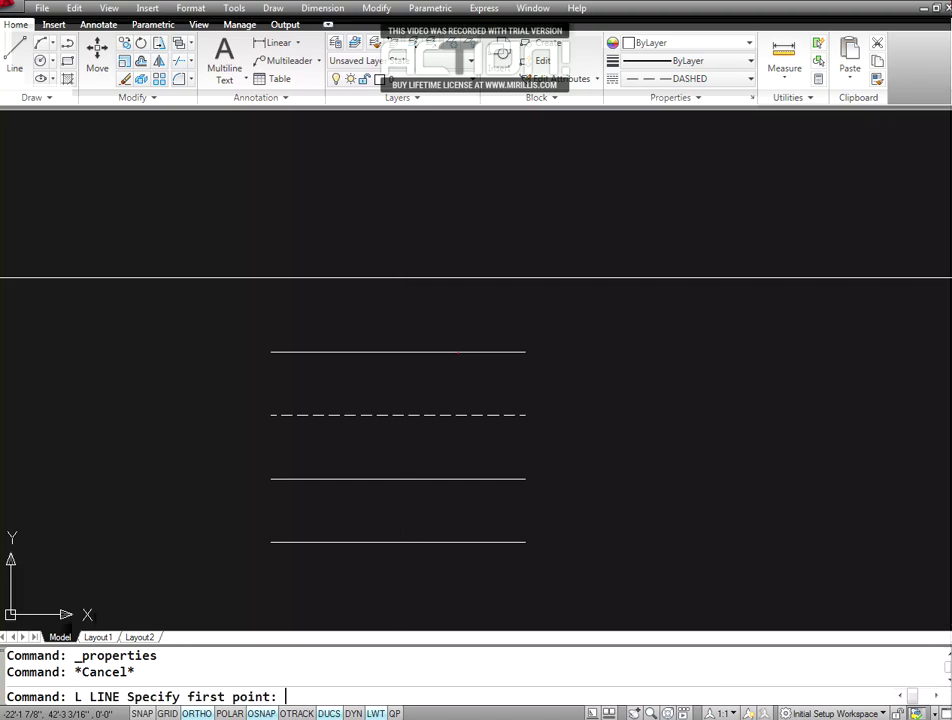
pyautogui.click(427, 245)
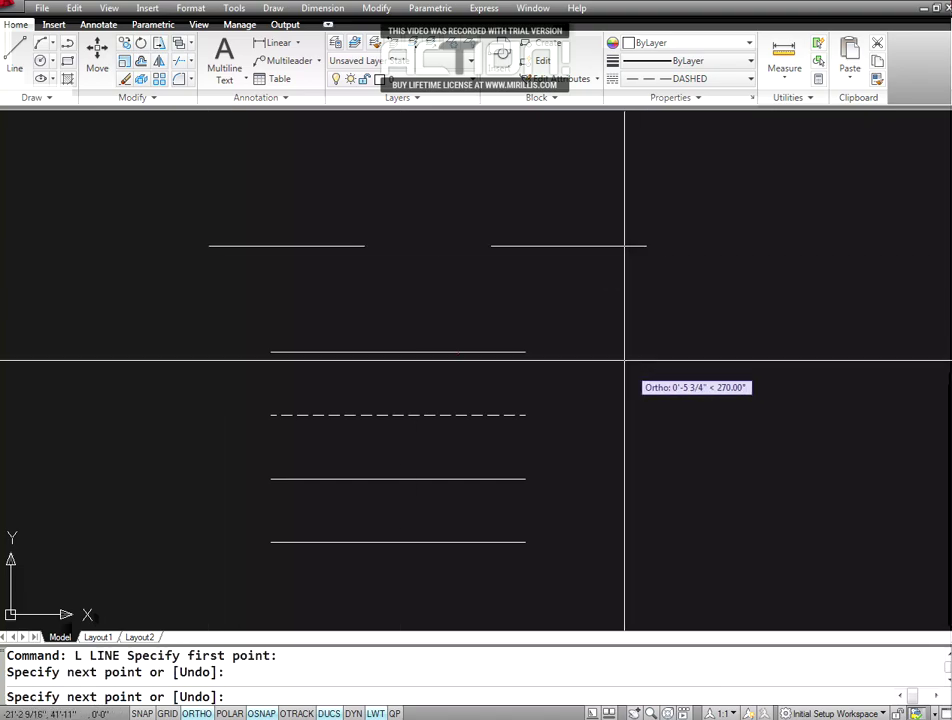
pyautogui.click(804, 245)
pyautogui.press('Return')
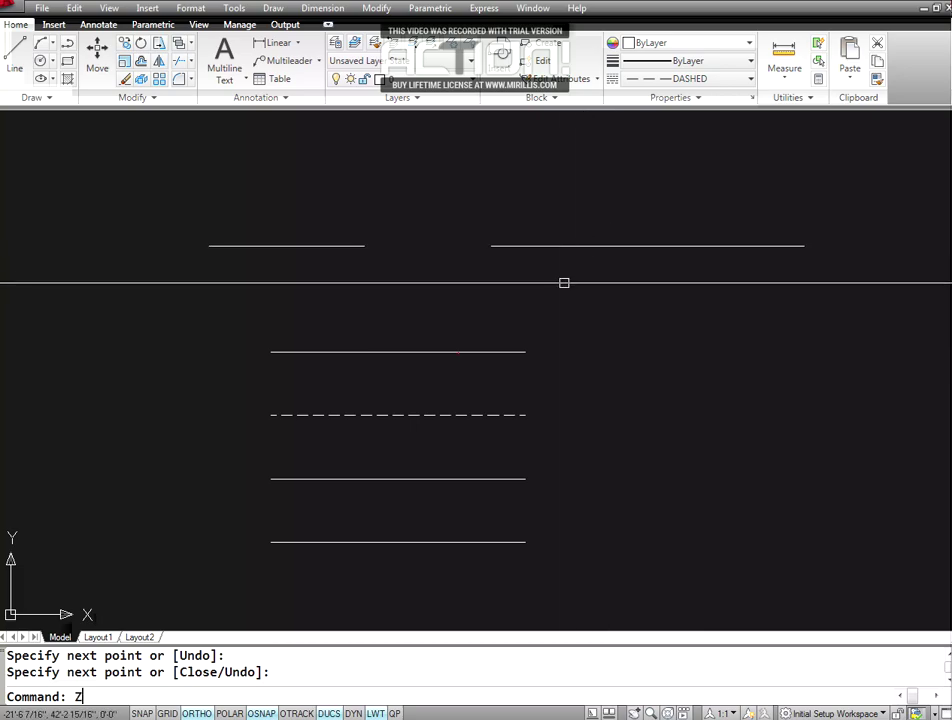
# - Zoom out and draw another trial line across the full drawing width
pyautogui.press('Return')
pyautogui.press('Return')
pyautogui.moveTo(595, 206)
pyautogui.mouseDown()
pyautogui.moveTo(586, 312)
pyautogui.moveTo(595, 339)
pyautogui.mouseUp()
pyautogui.press('Escape')
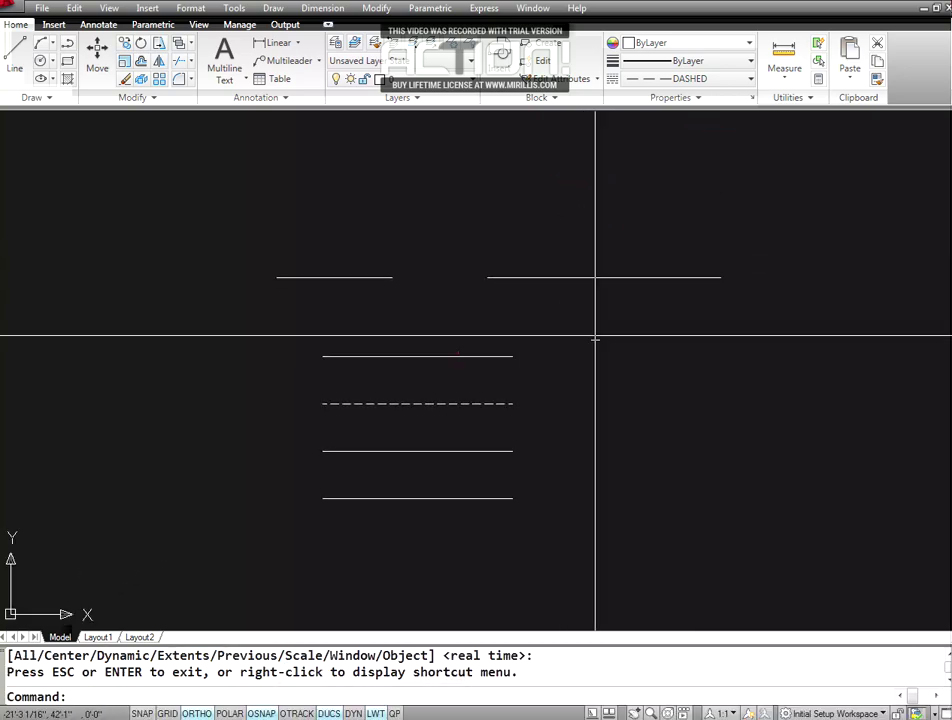
pyautogui.write('Z')
pyautogui.press('Return')
pyautogui.press('Return')
pyautogui.press('Escape')
pyautogui.write('L')
pyautogui.press('Return')
pyautogui.click(5, 196)
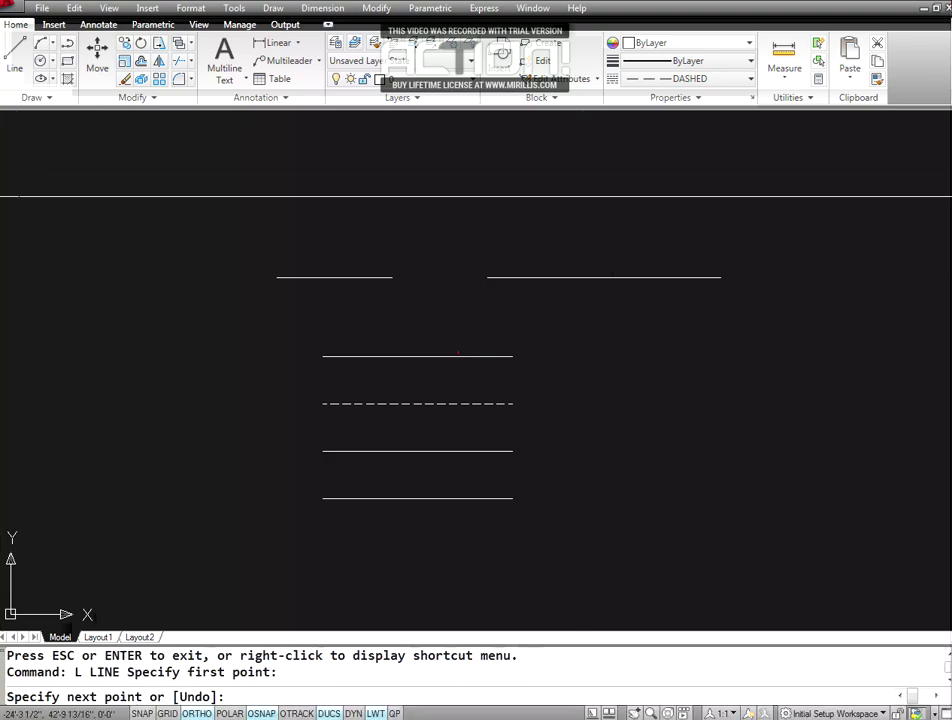
pyautogui.click(890, 196)
pyautogui.press('Return')
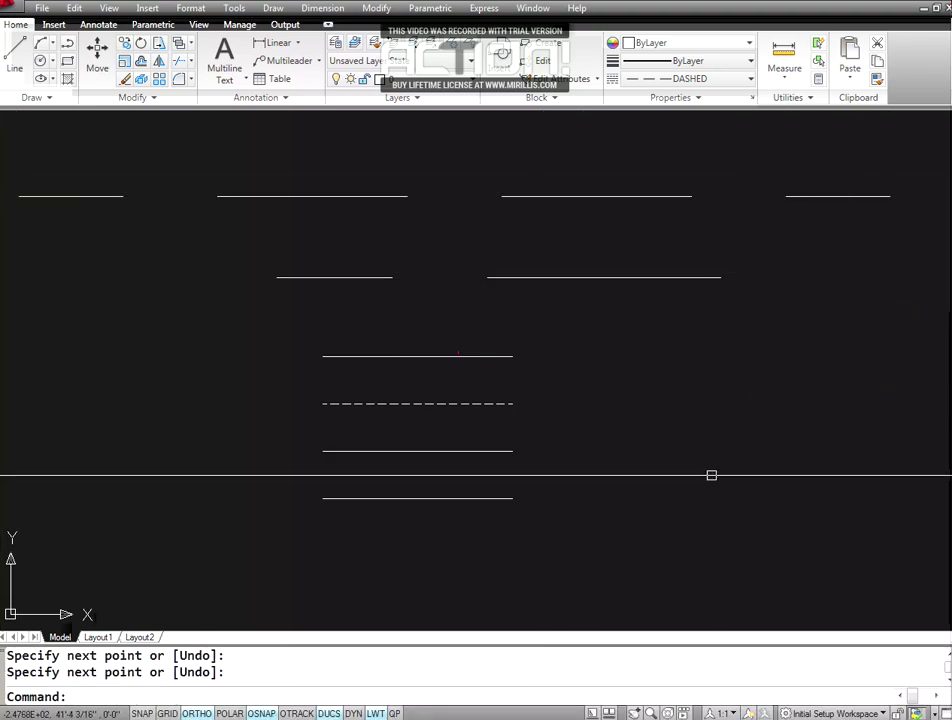
# - Erase the three trial lines above the four-line stack
pyautogui.write('E')
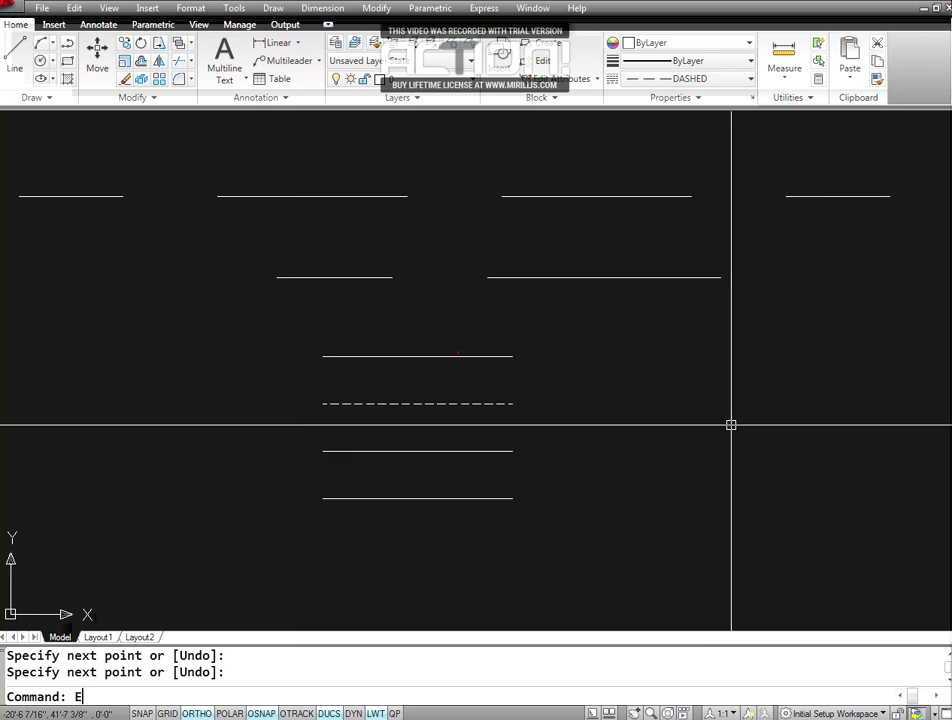
pyautogui.press('Return')
pyautogui.click(642, 196)
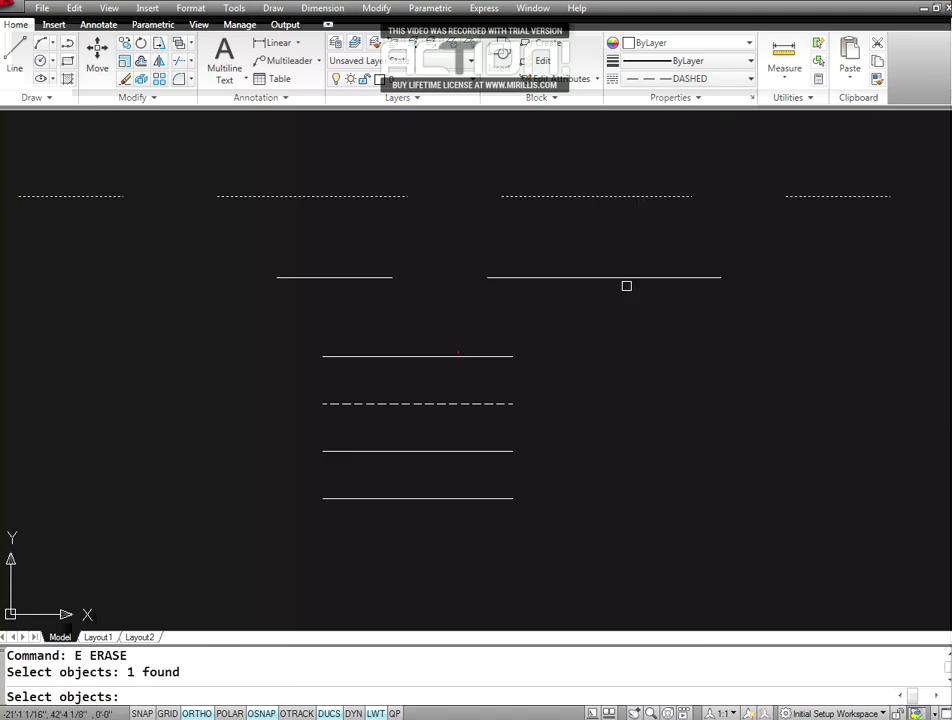
pyautogui.click(627, 276)
pyautogui.click(550, 276)
pyautogui.press('Return')
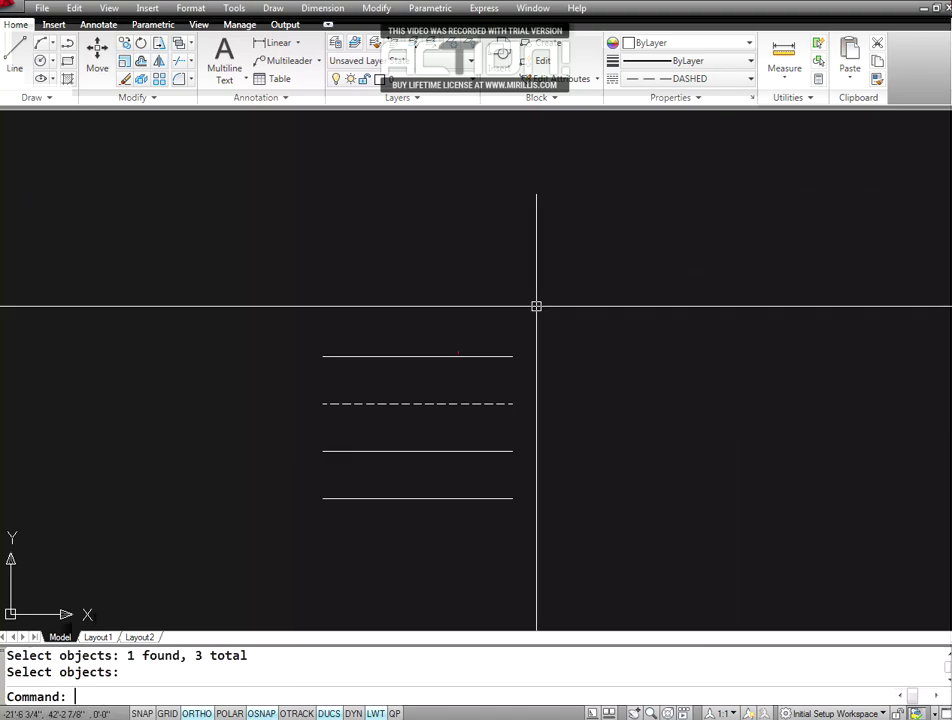
# - Select the dashed line and open the Linetype Manager from the Linetype dropdown
pyautogui.press('Escape')
pyautogui.click(440, 403)
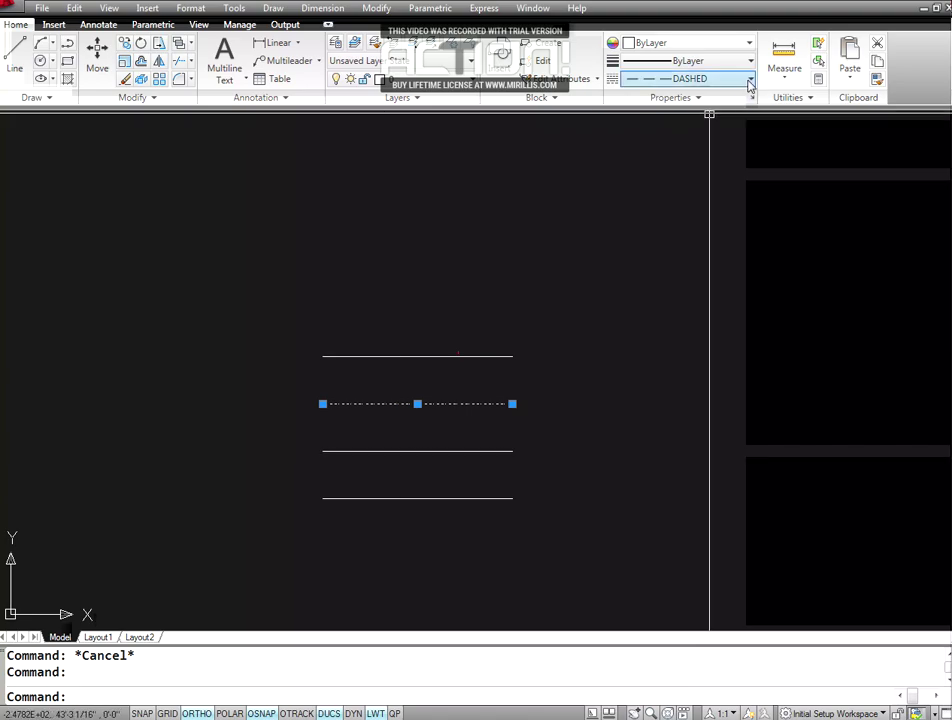
pyautogui.click(671, 80)
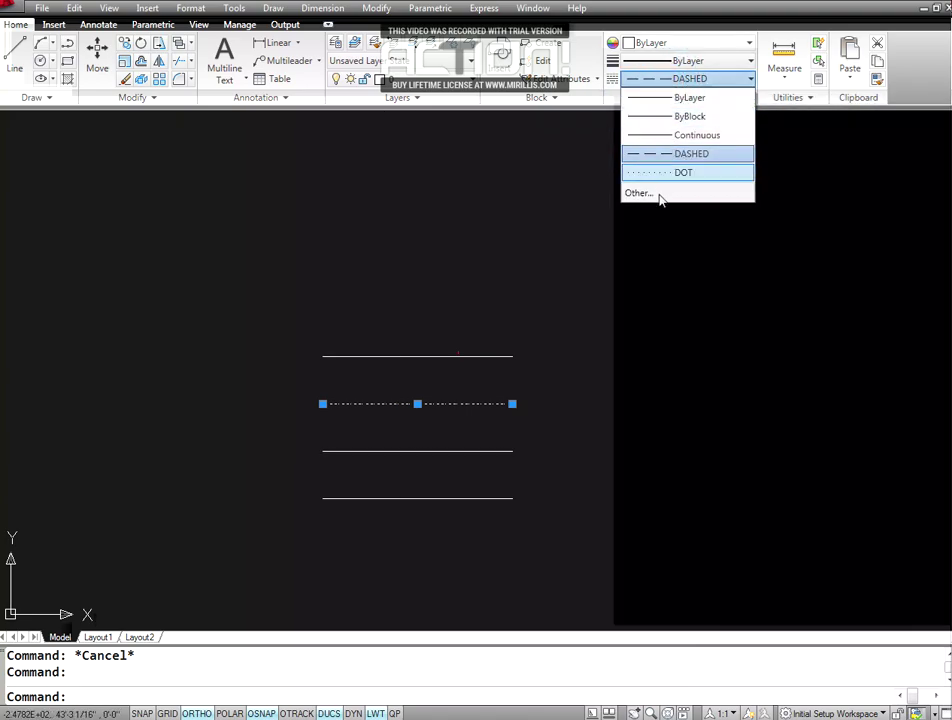
pyautogui.click(659, 197)
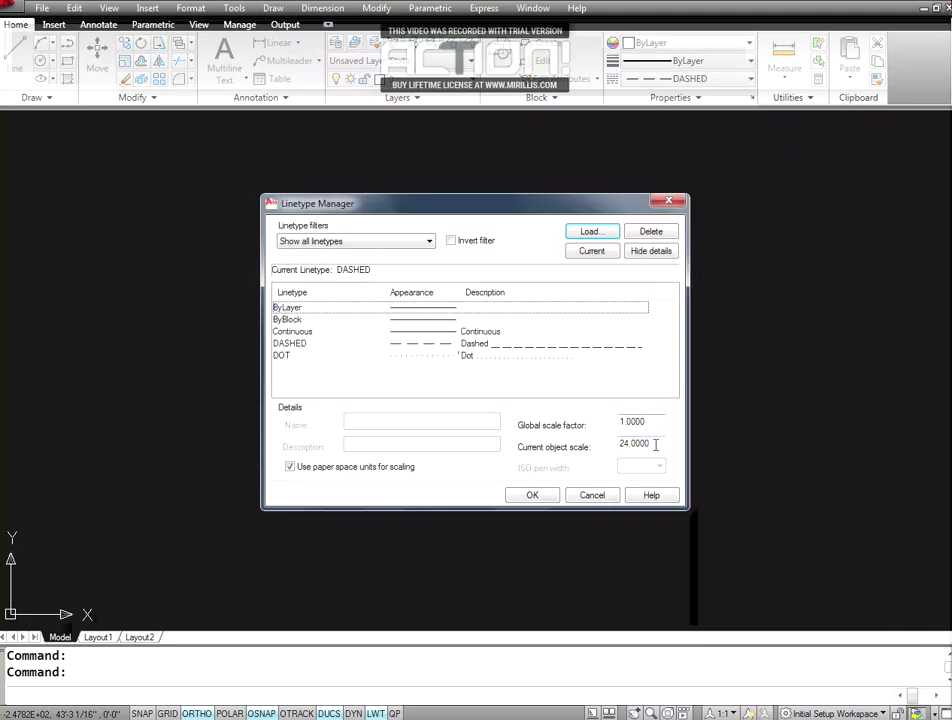
pyautogui.click(592, 232)
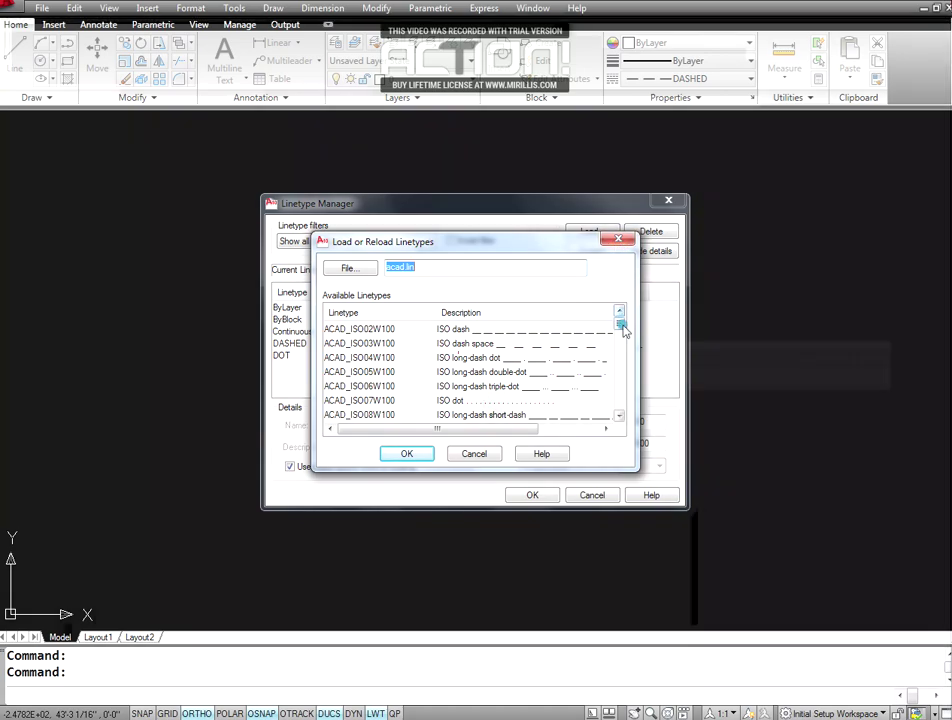
pyautogui.moveTo(619, 322); pyautogui.dragTo(620, 366)
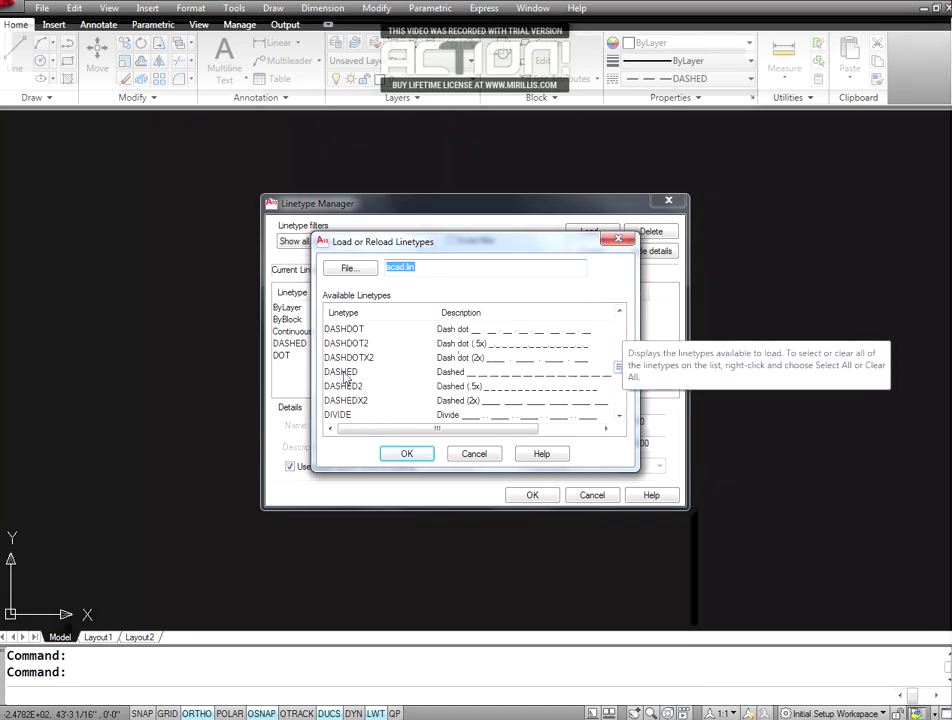
pyautogui.click(478, 456)
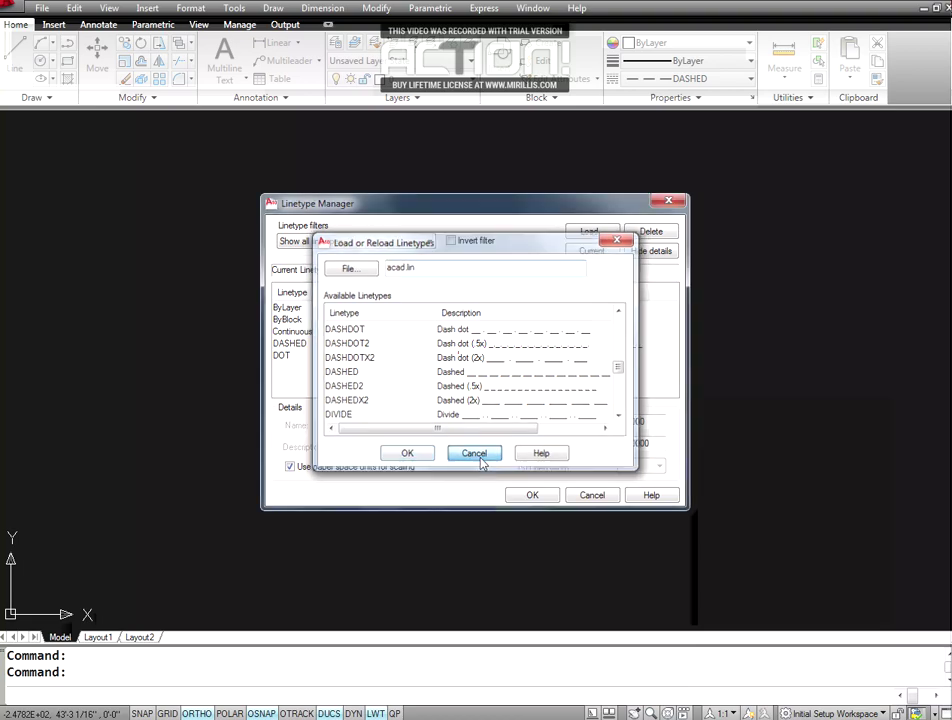
pyautogui.click(295, 343)
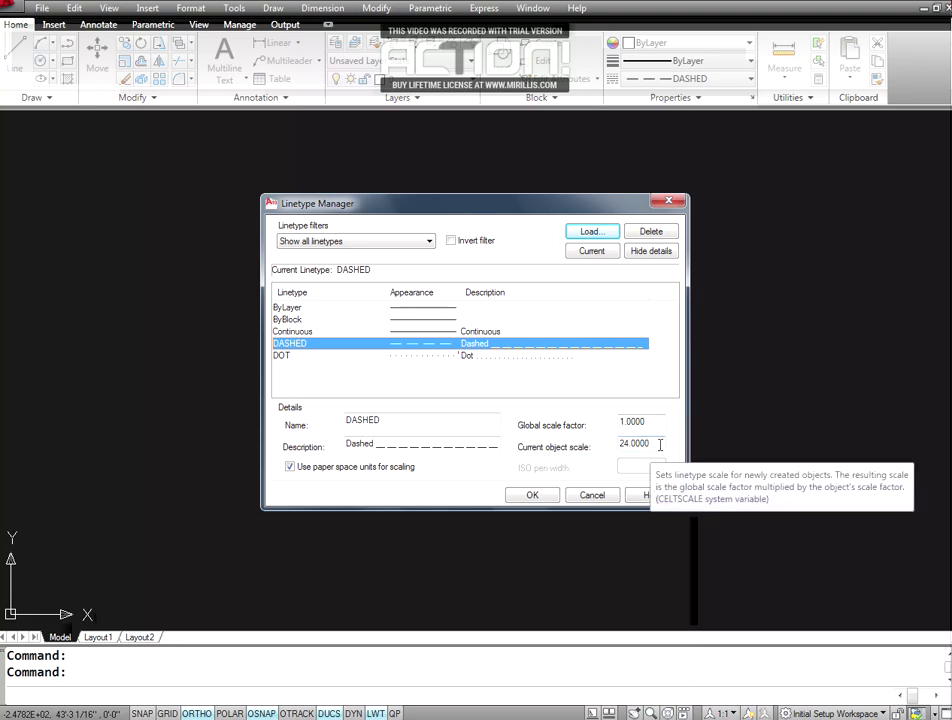
pyautogui.click(574, 495)
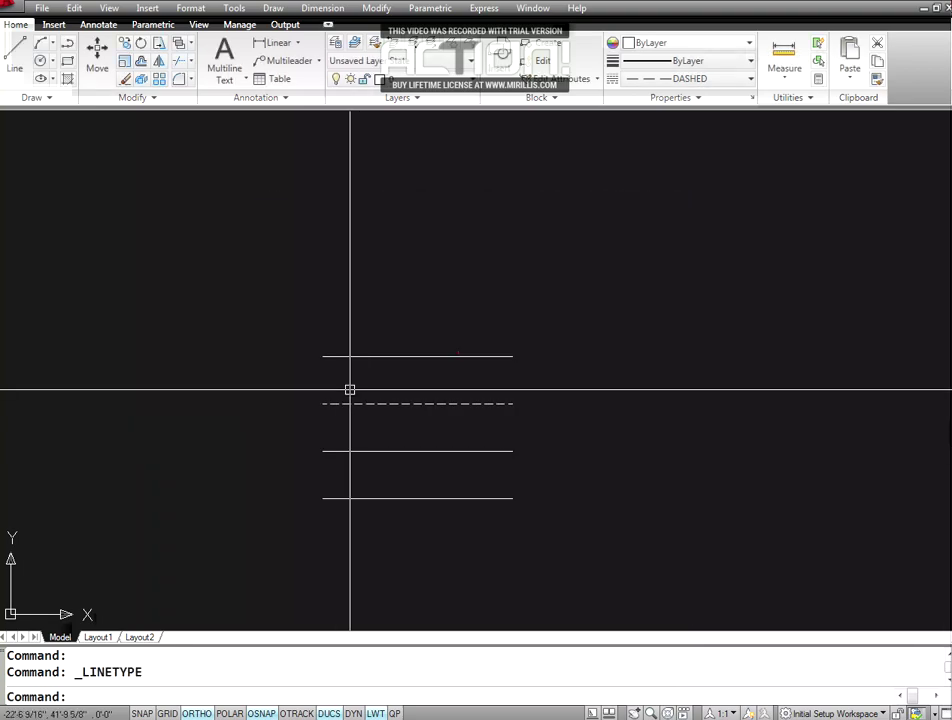
pyautogui.click(367, 402)
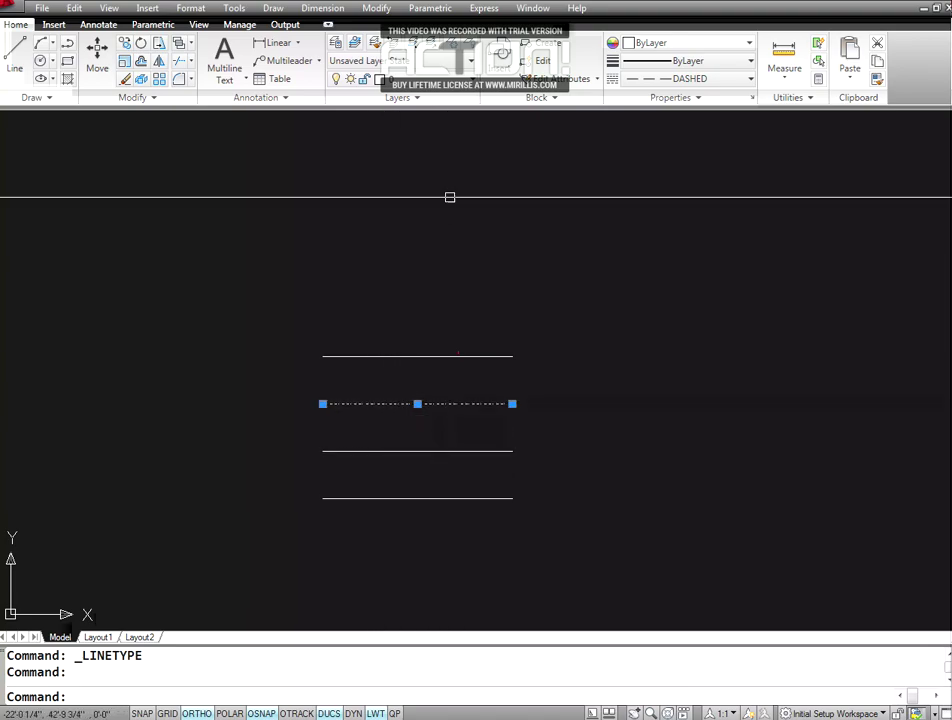
pyautogui.click(376, 8)
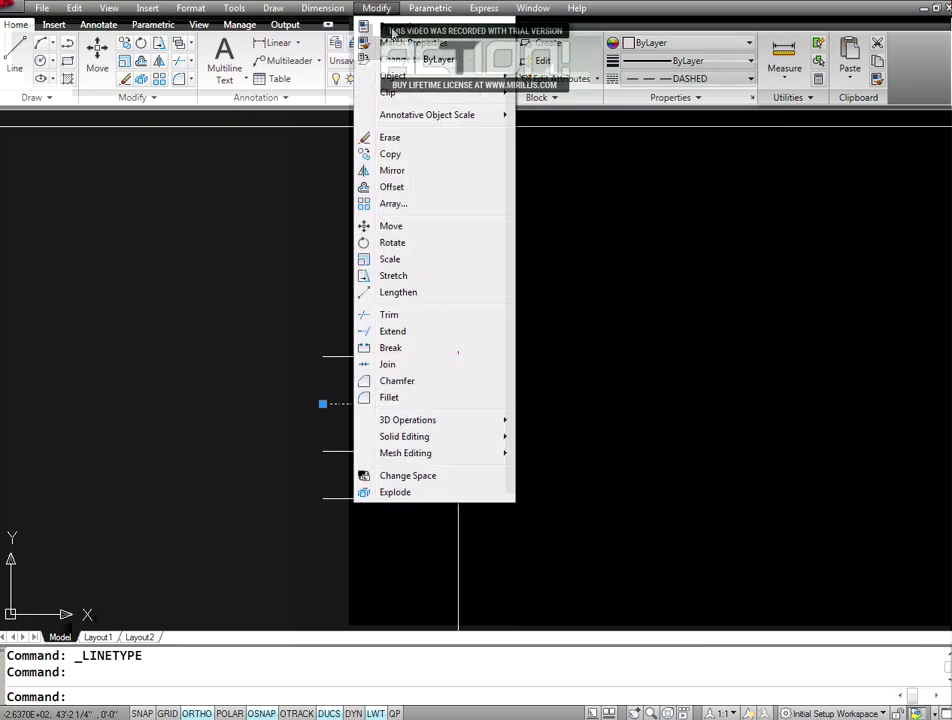
pyautogui.click(393, 28)
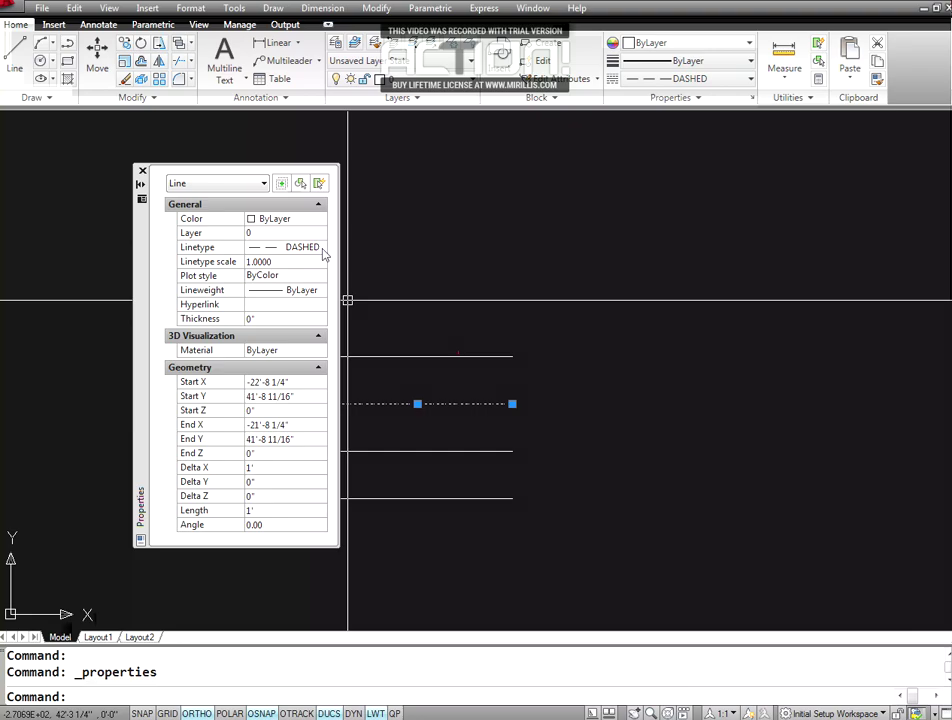
pyautogui.click(323, 255)
pyautogui.click(322, 250)
pyautogui.click(322, 250)
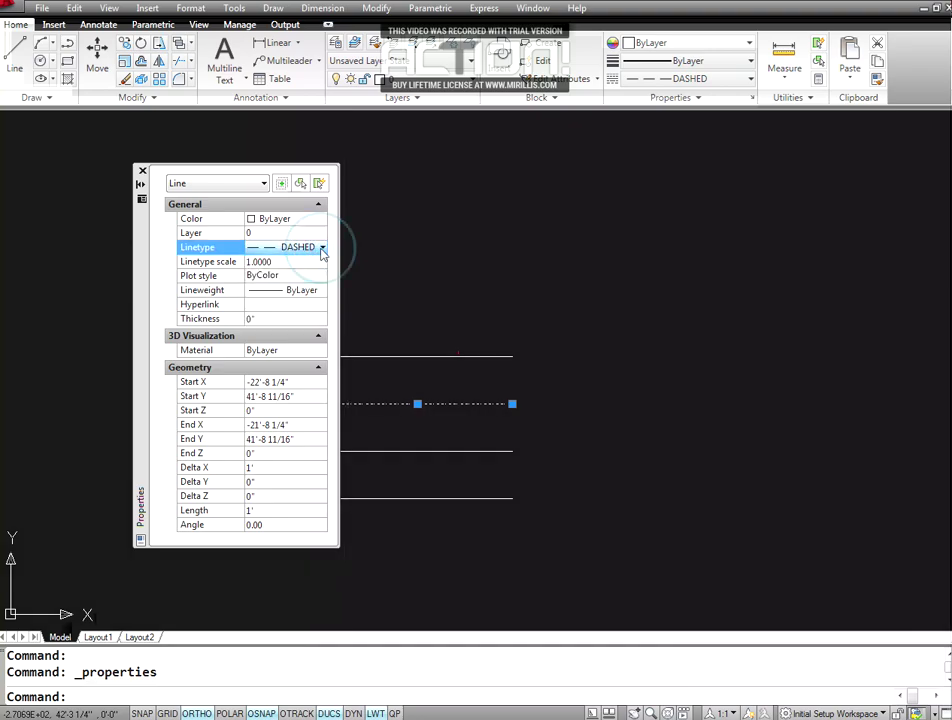
pyautogui.click(433, 286)
pyautogui.click(433, 252)
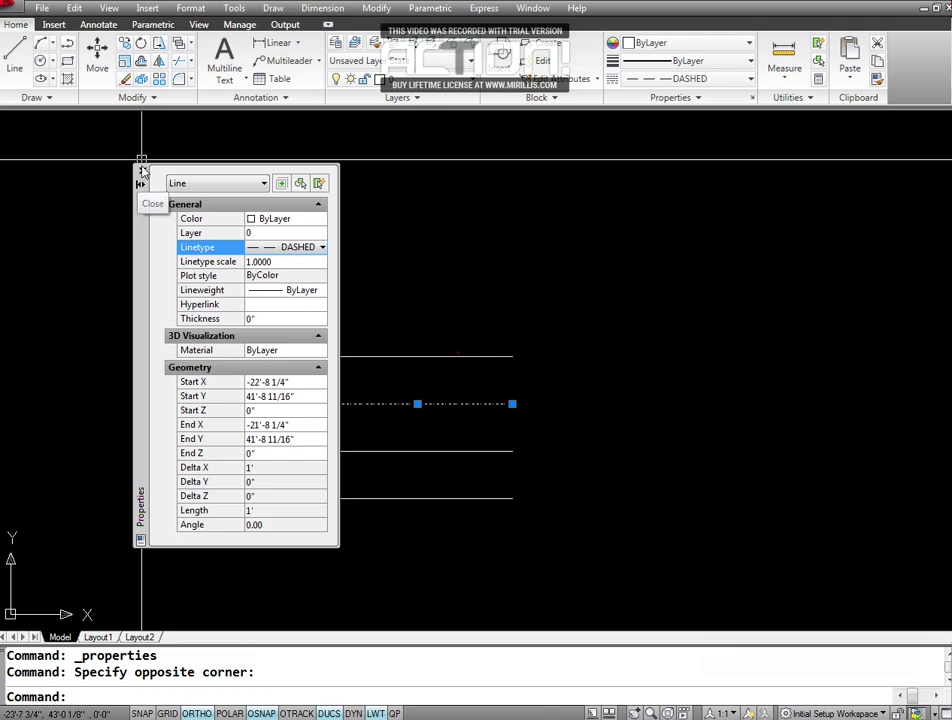
pyautogui.click(142, 173)
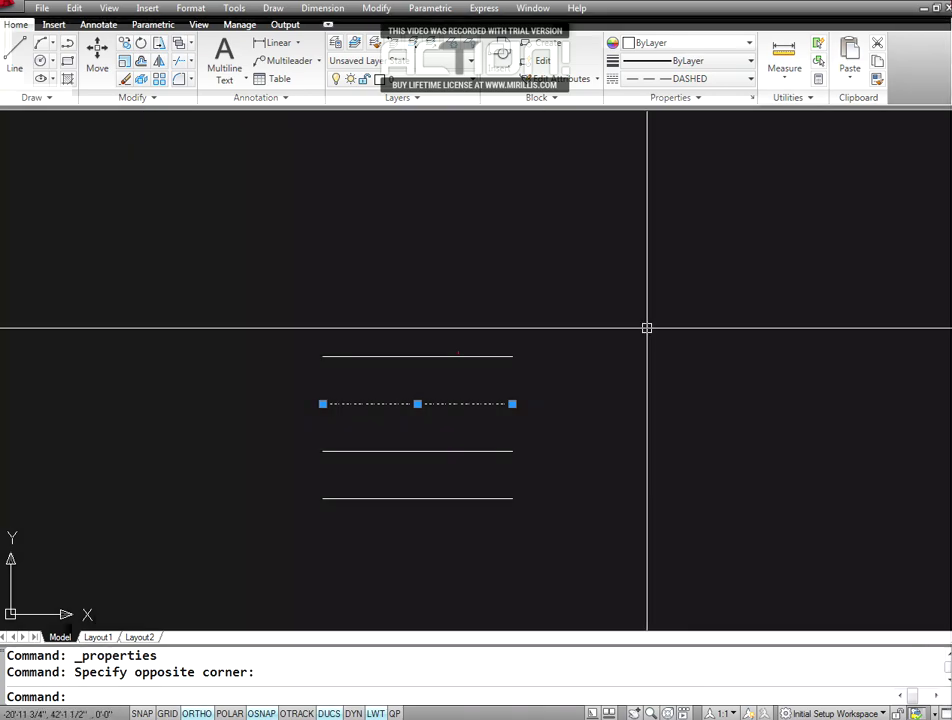
pyautogui.press('Escape')
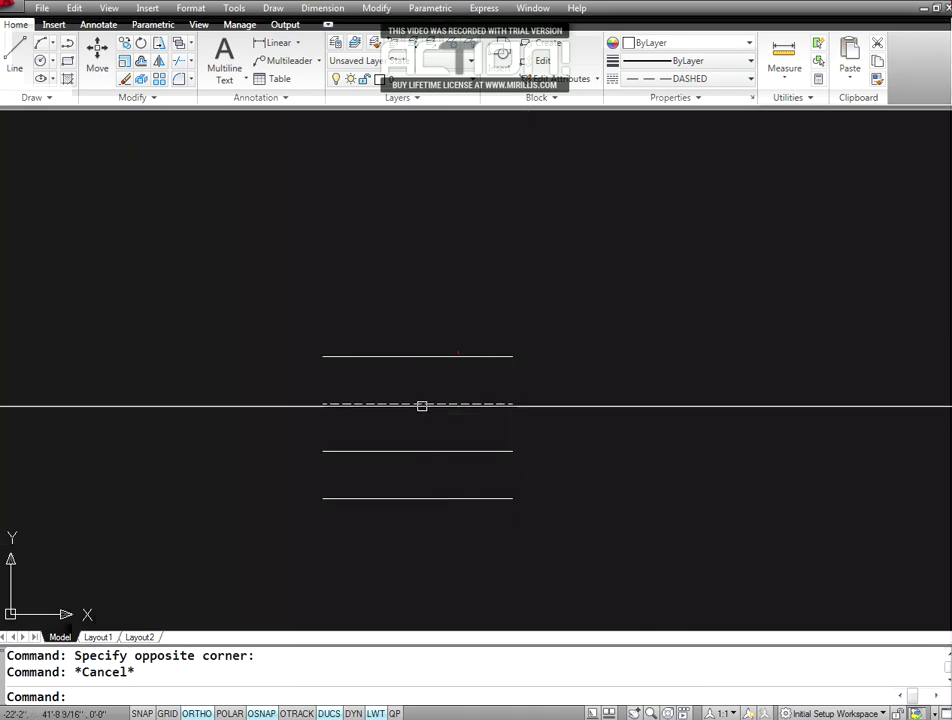
# - Match the third line to the dashed line via Modify > Match Properties, then undo it
pyautogui.click(426, 403)
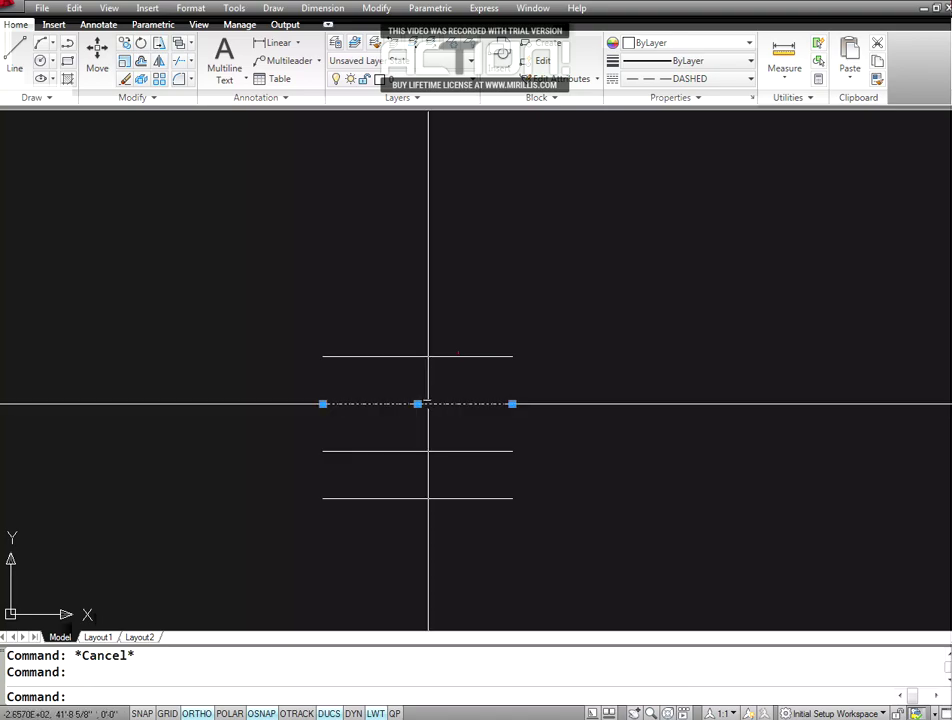
pyautogui.press('Escape')
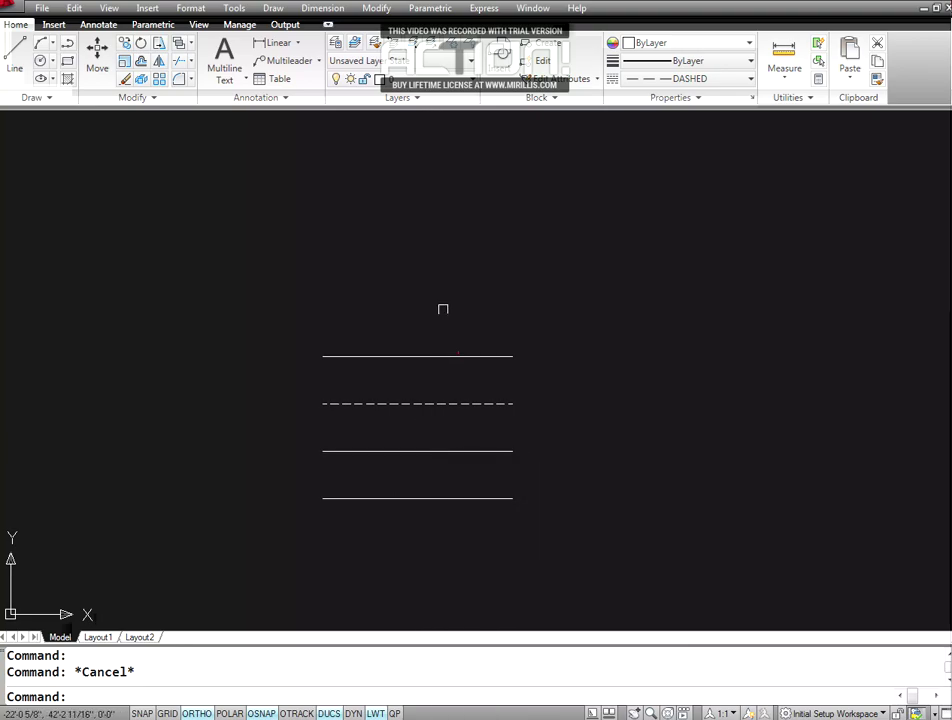
pyautogui.click(378, 8)
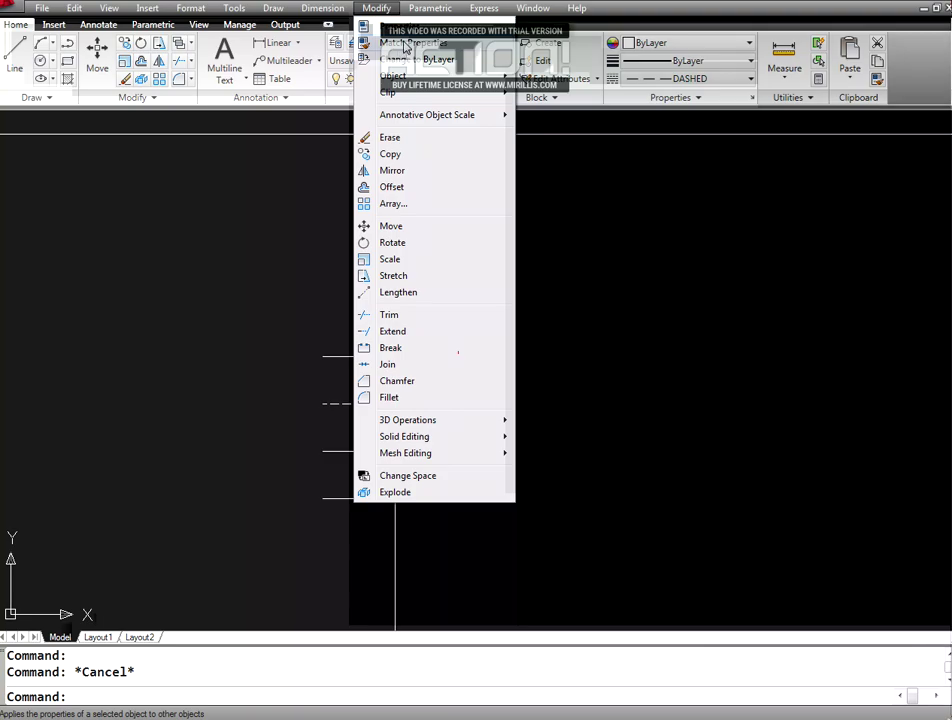
pyautogui.click(405, 47)
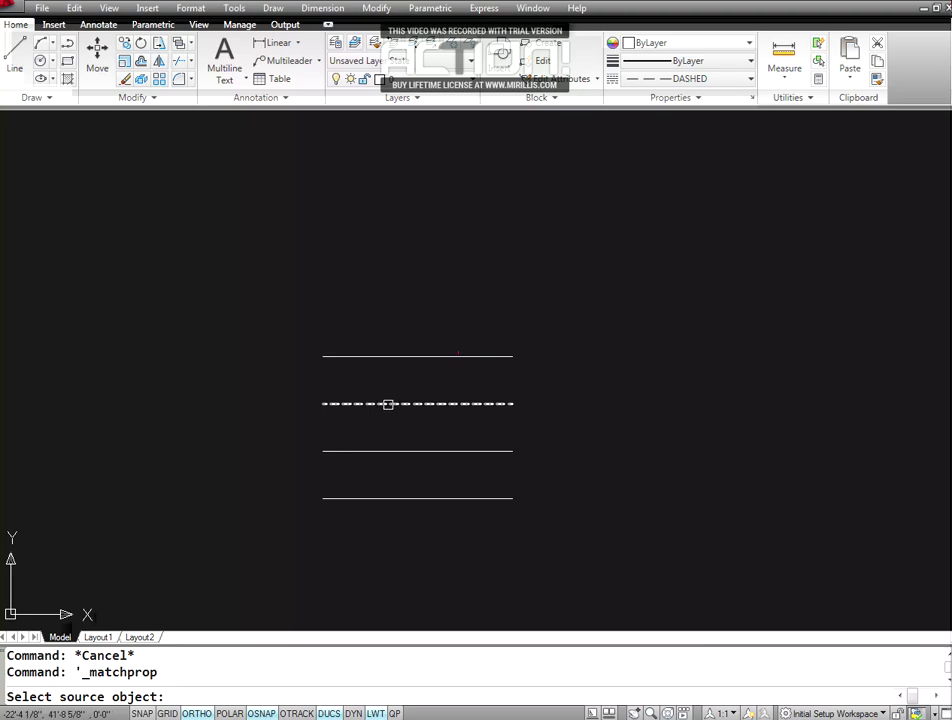
pyautogui.click(386, 404)
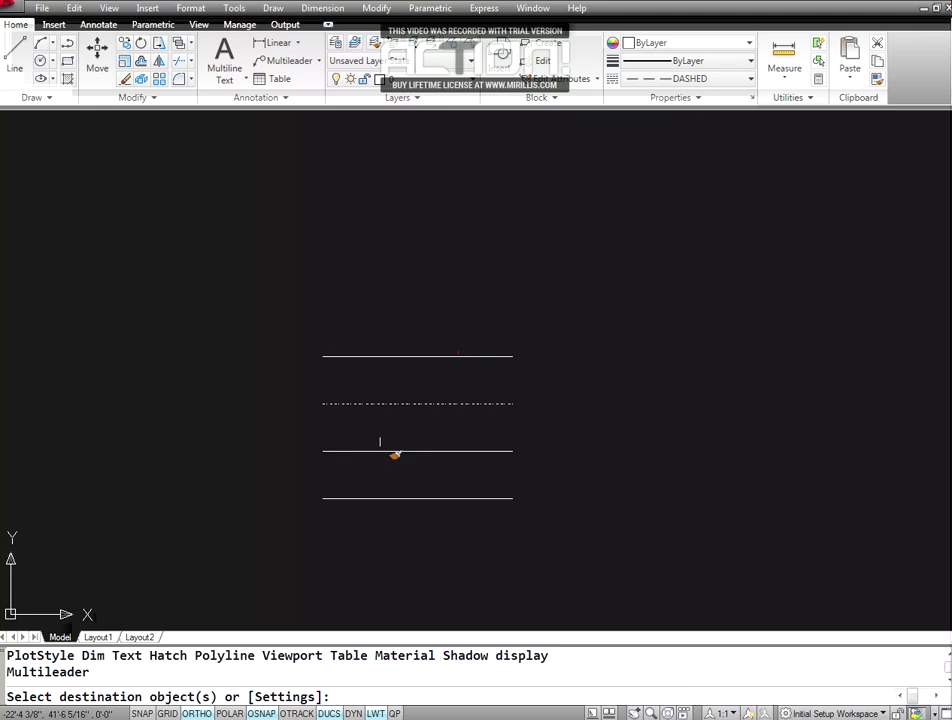
pyautogui.click(387, 450)
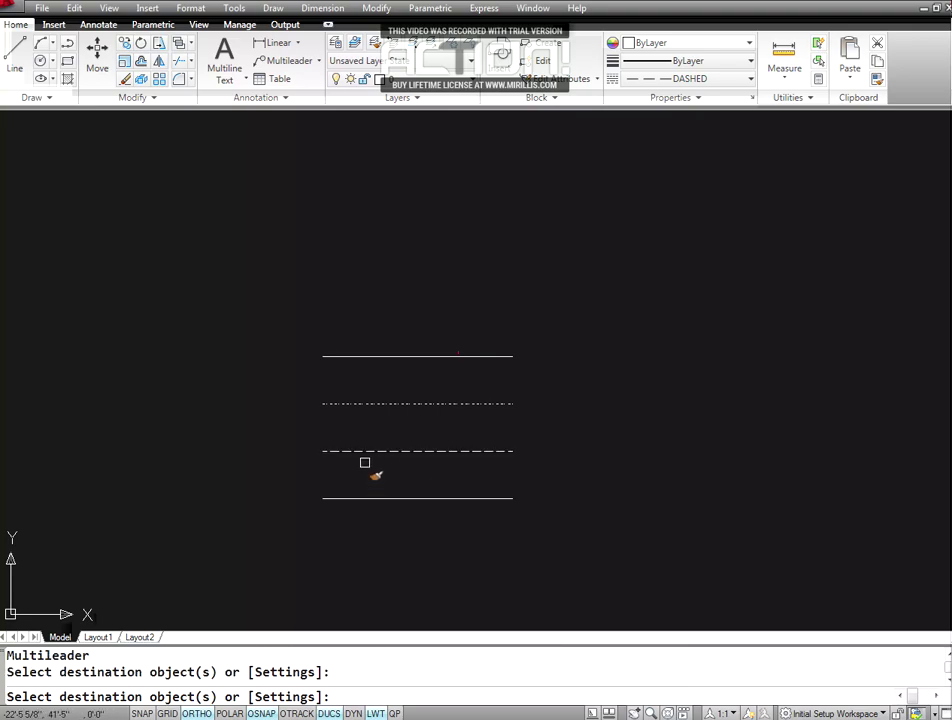
pyautogui.press('Return')
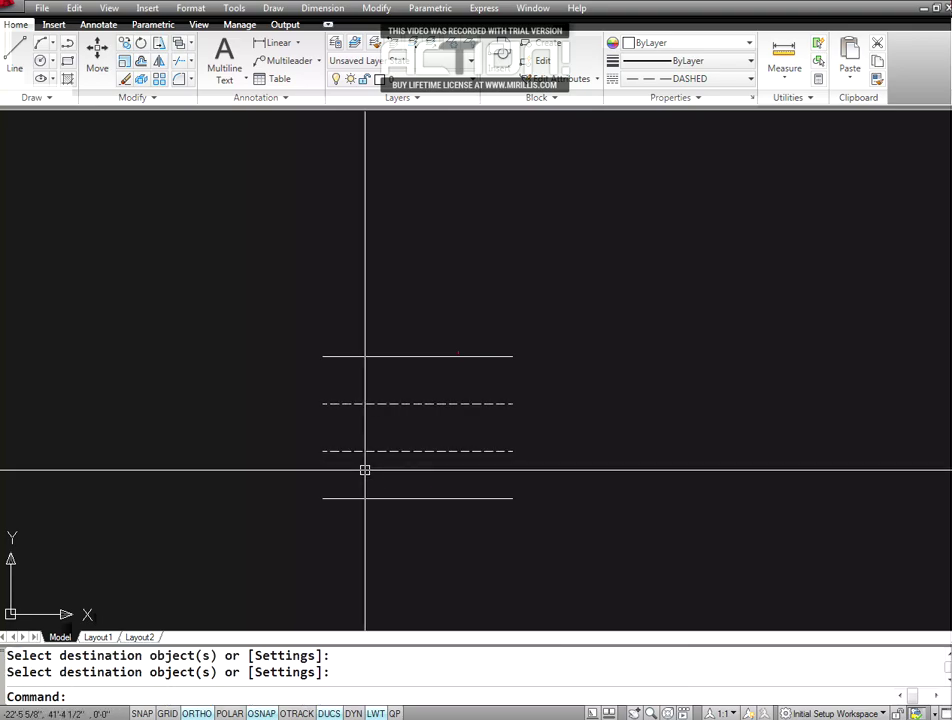
pyautogui.press('Escape')
pyautogui.press('Escape')
pyautogui.hotkey('ctrl', 'z')
pyautogui.write('M')
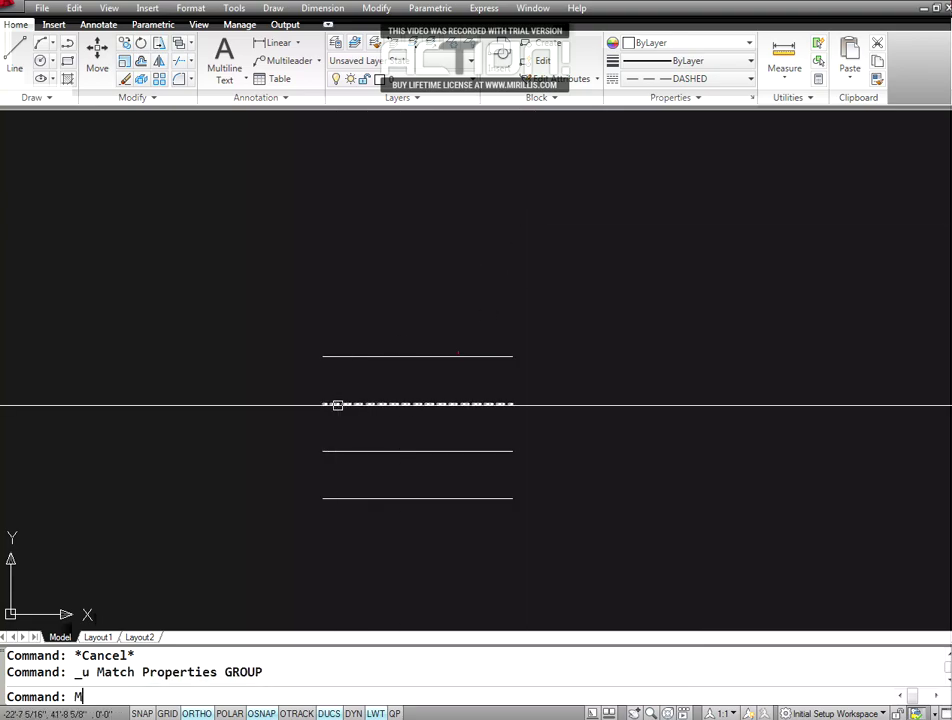
# - Match properties again from the dashed second line to make the third line dashed
pyautogui.write('A')
pyautogui.press('Return')
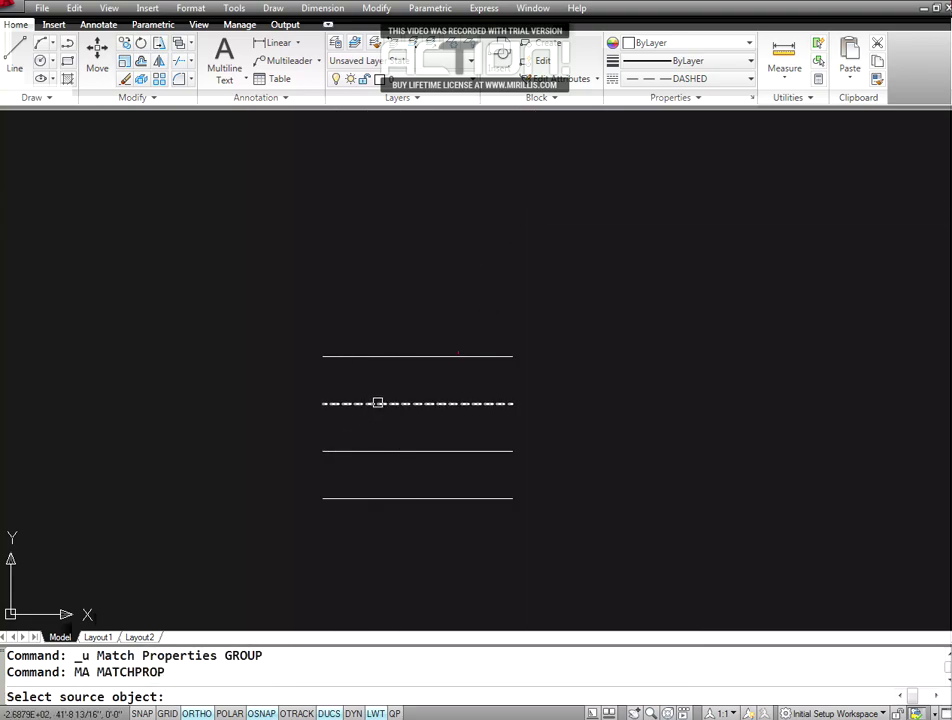
pyautogui.click(379, 404)
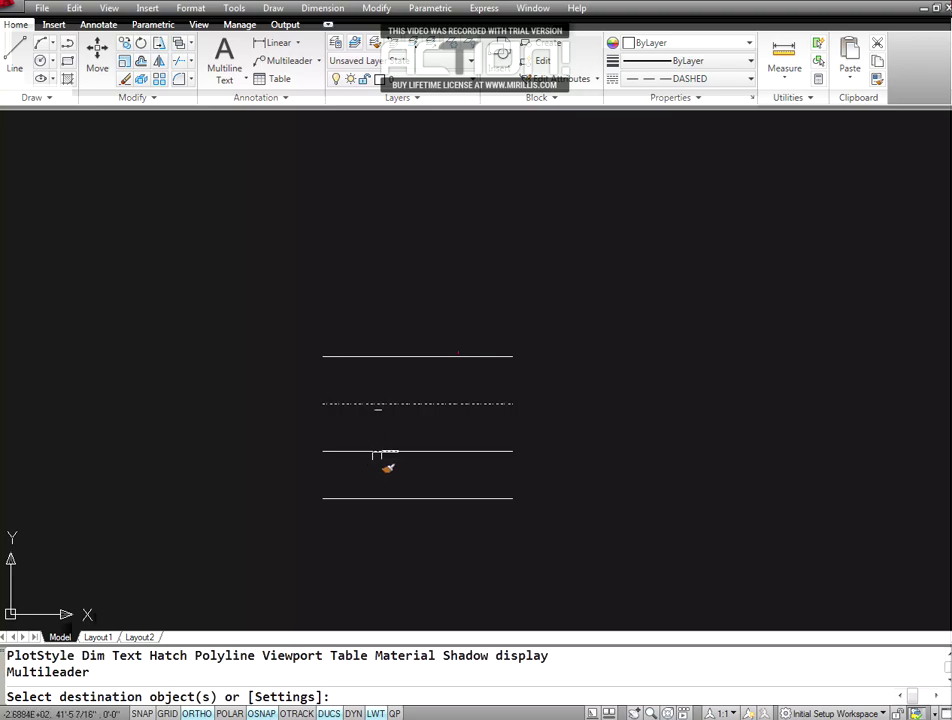
pyautogui.click(377, 450)
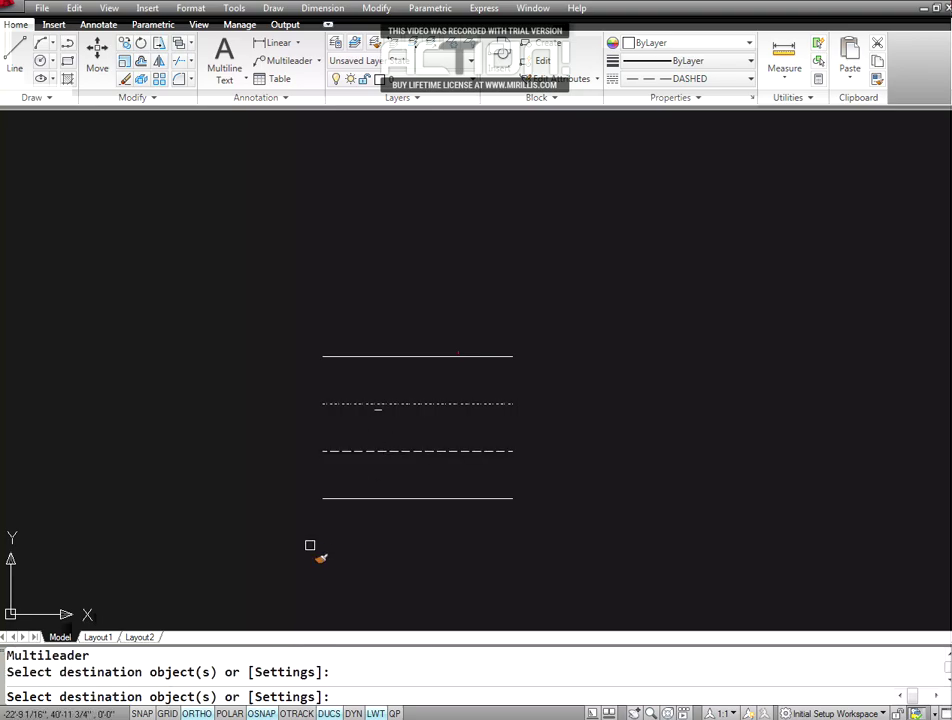
pyautogui.press('Return')
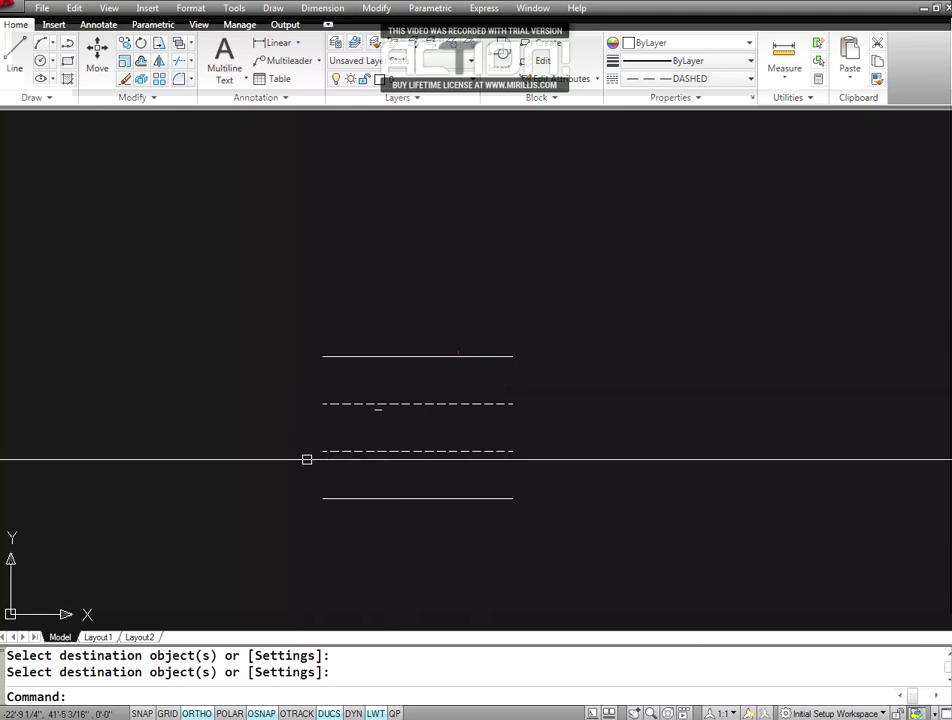
# - Regenerate the drawing to clear stray marks
pyautogui.write('z')
pyautogui.press('Return')
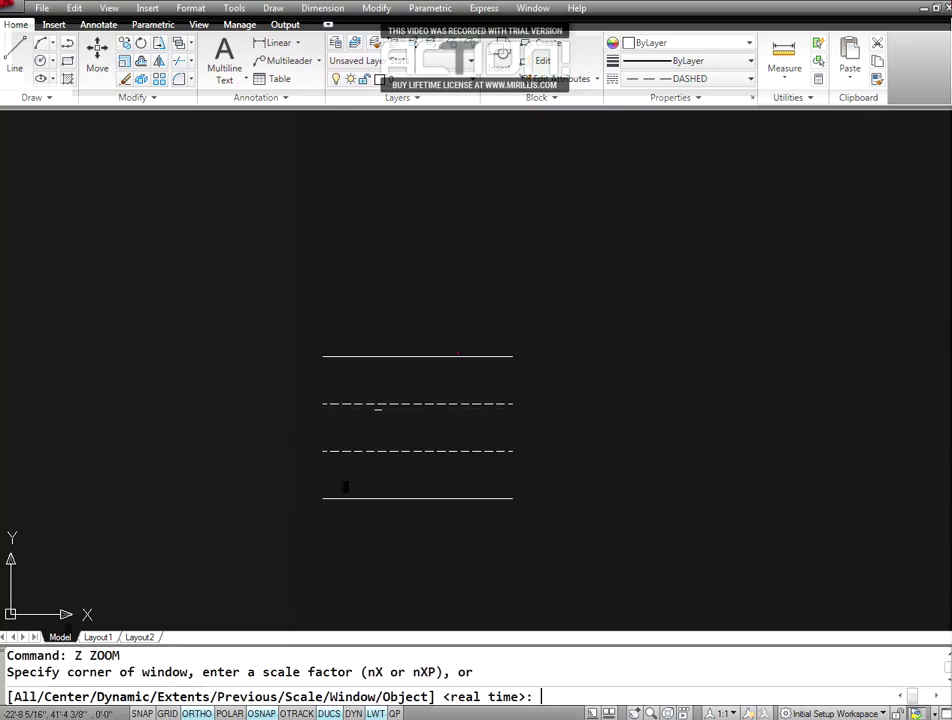
pyautogui.press('Return')
pyautogui.press('Escape')
pyautogui.press('Return')
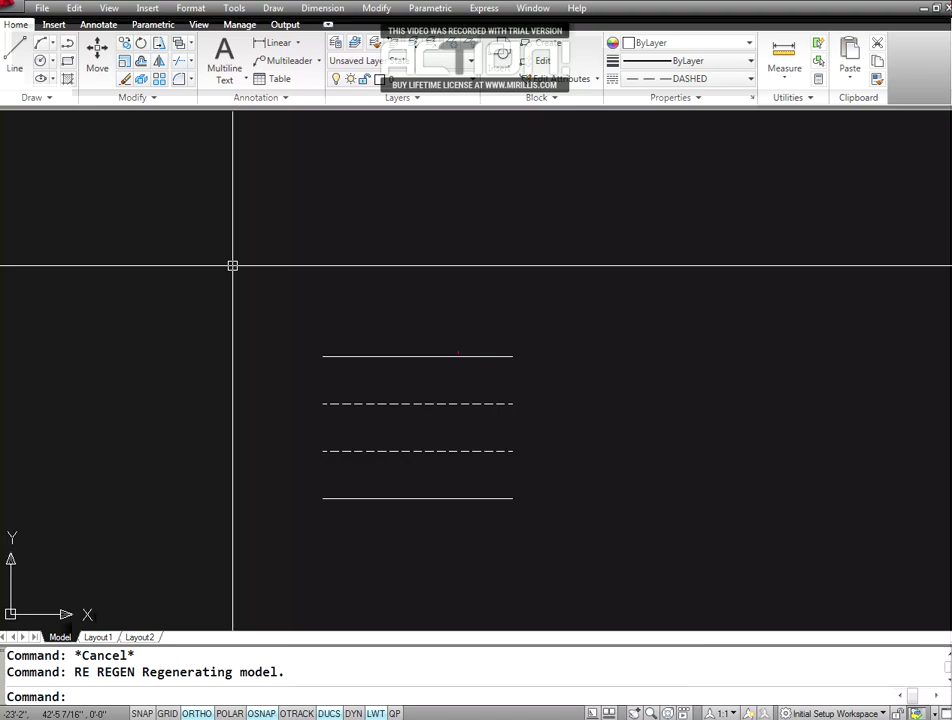
pyautogui.click(273, 8)
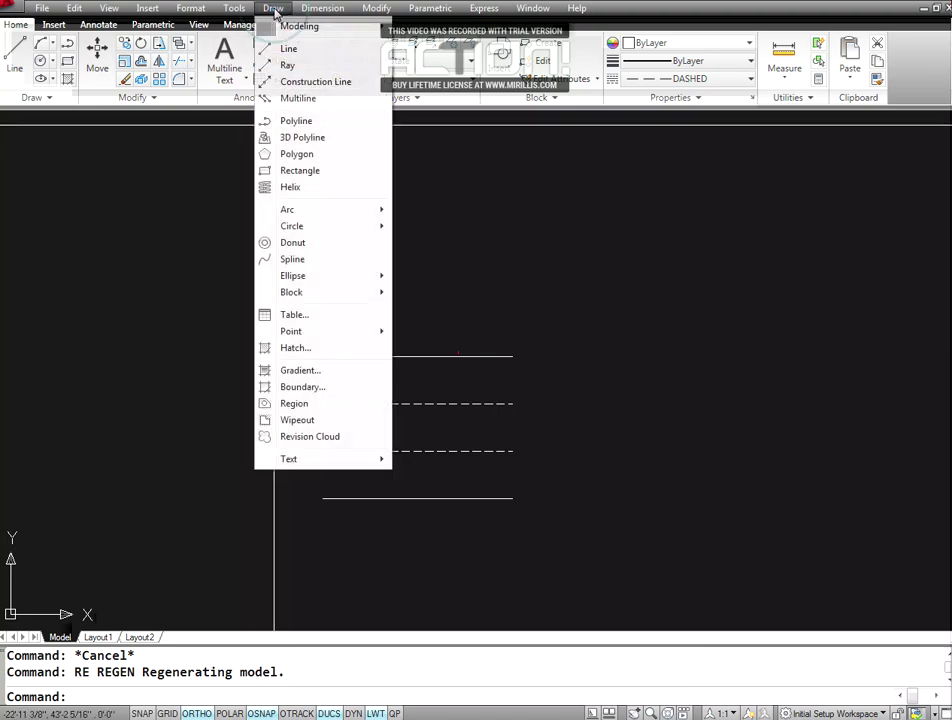
pyautogui.moveTo(292, 292)
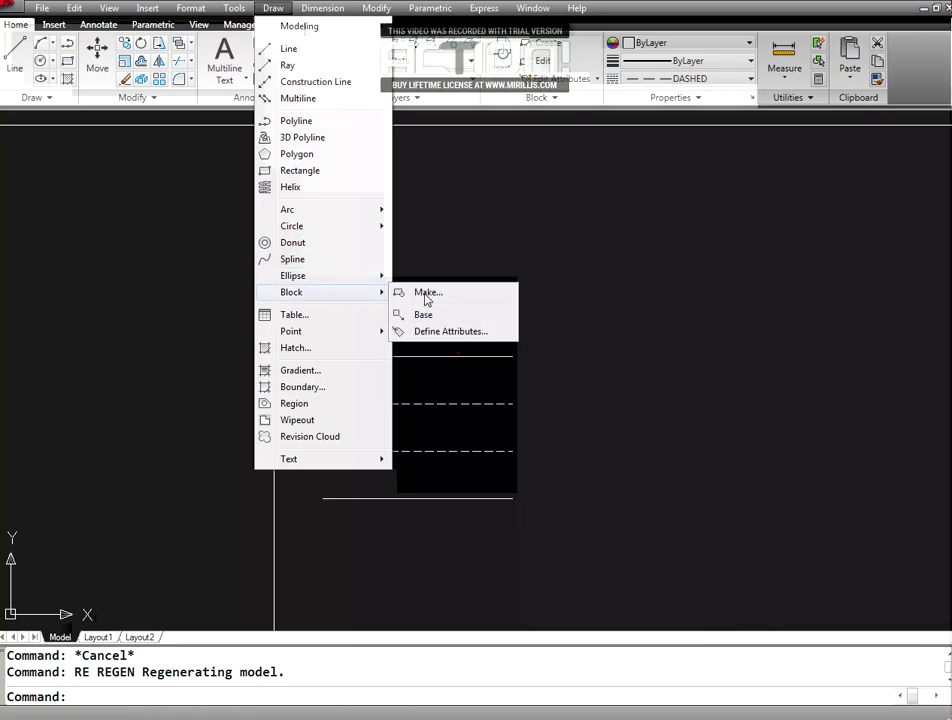
pyautogui.click(427, 293)
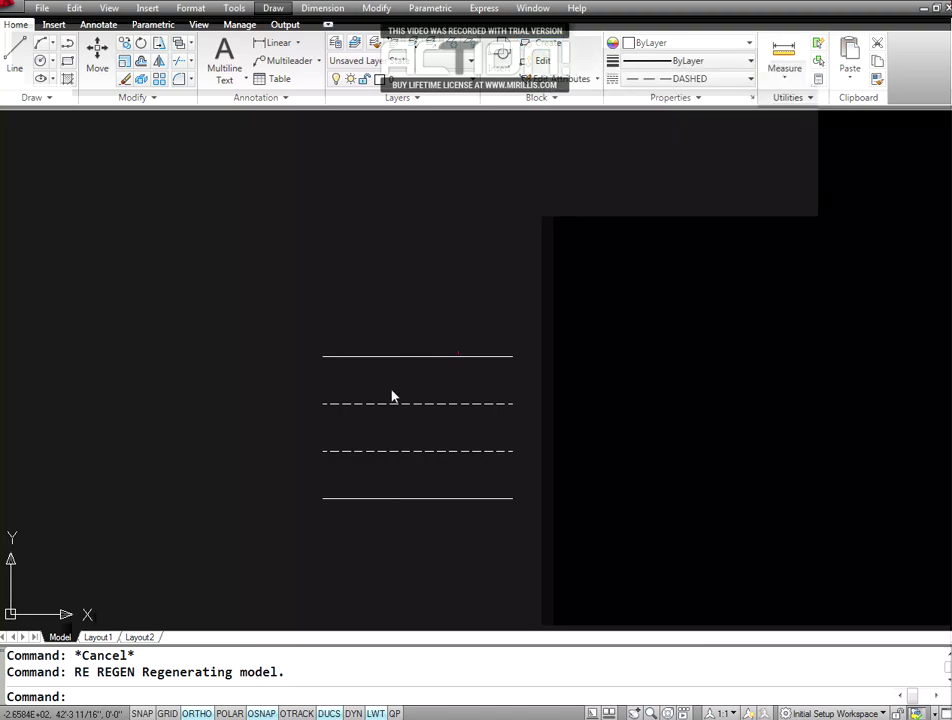
pyautogui.press('Escape')
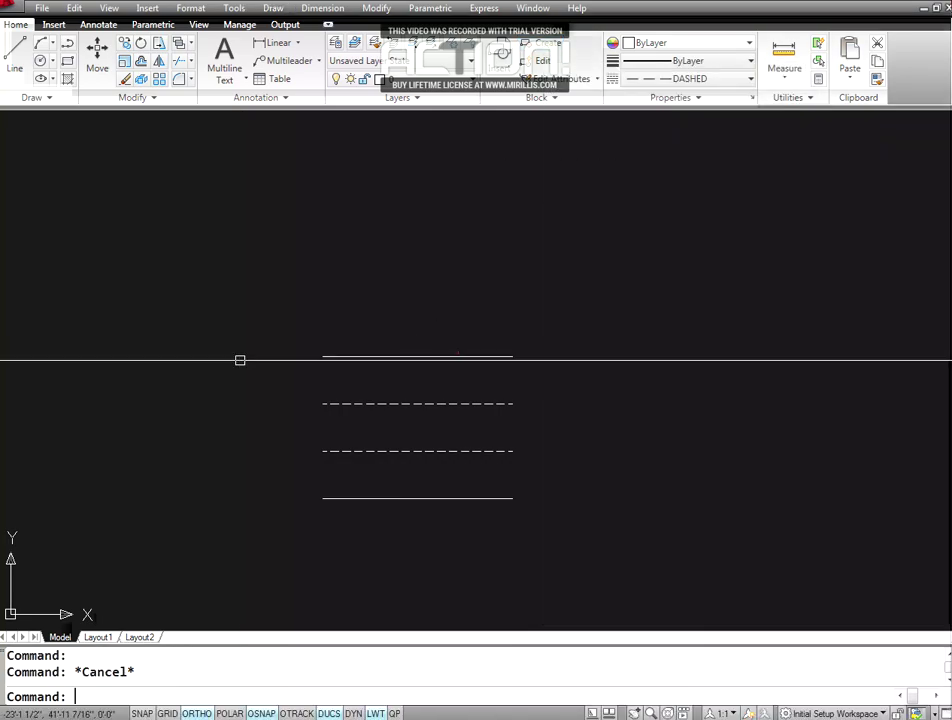
pyautogui.write('B')
# - In Block Definition, choose the VENTILATOR 9 TH WALL name and window-select all four lines
pyautogui.press('Return')
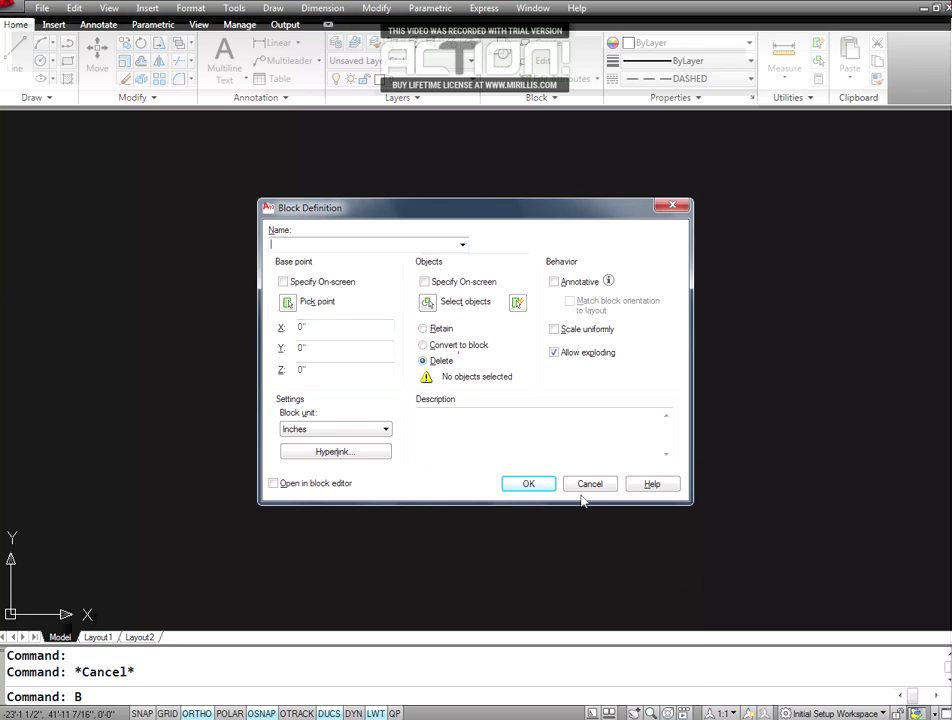
pyautogui.click(462, 245)
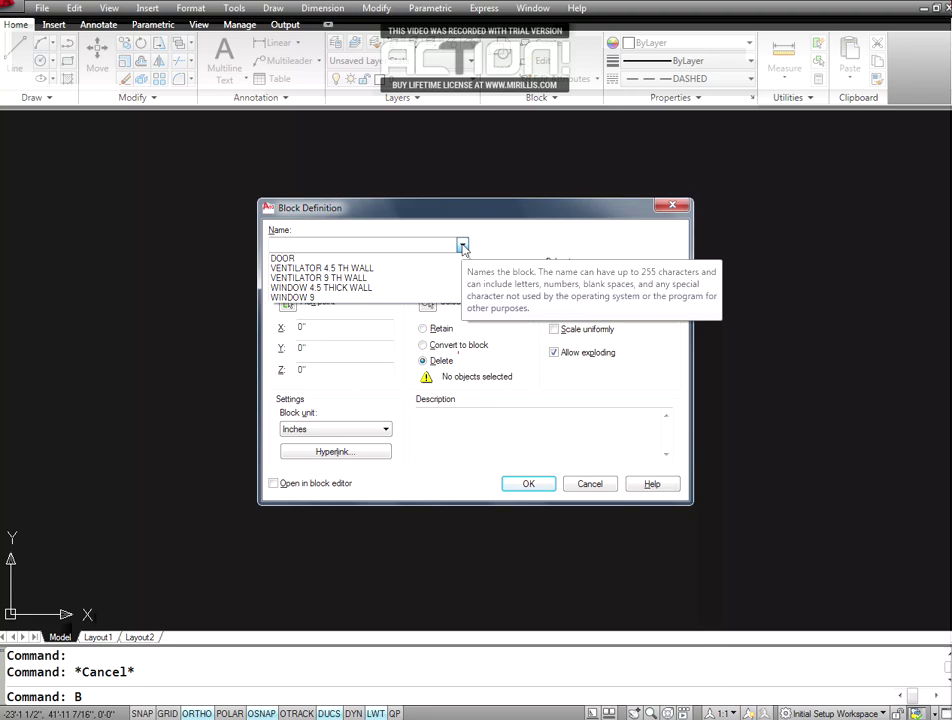
pyautogui.click(462, 245)
pyautogui.write('VENTILATOR 9 TH')
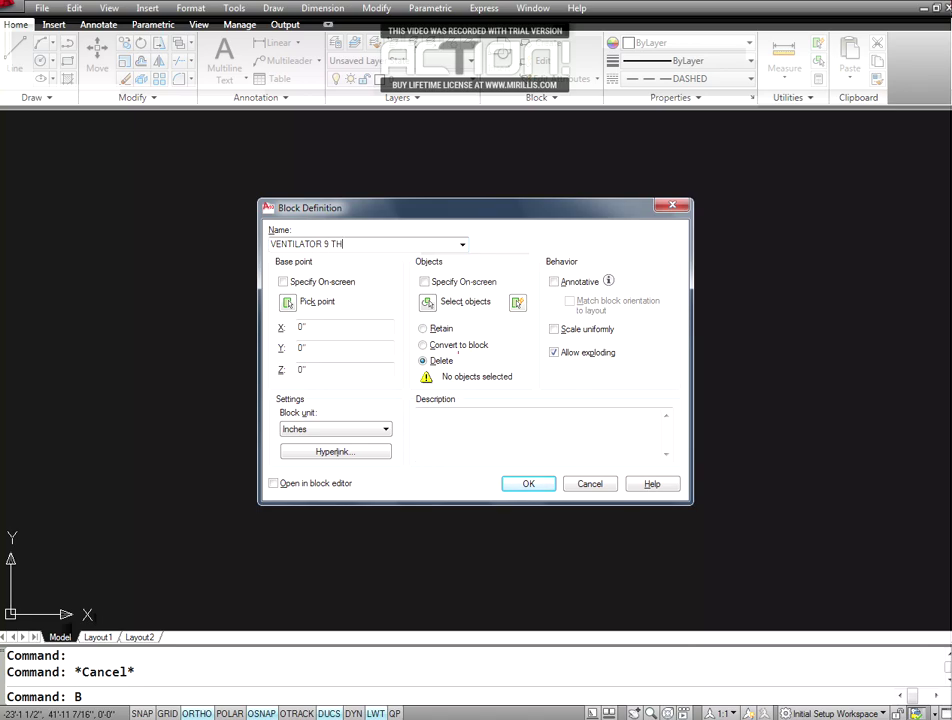
pyautogui.write('WALL')
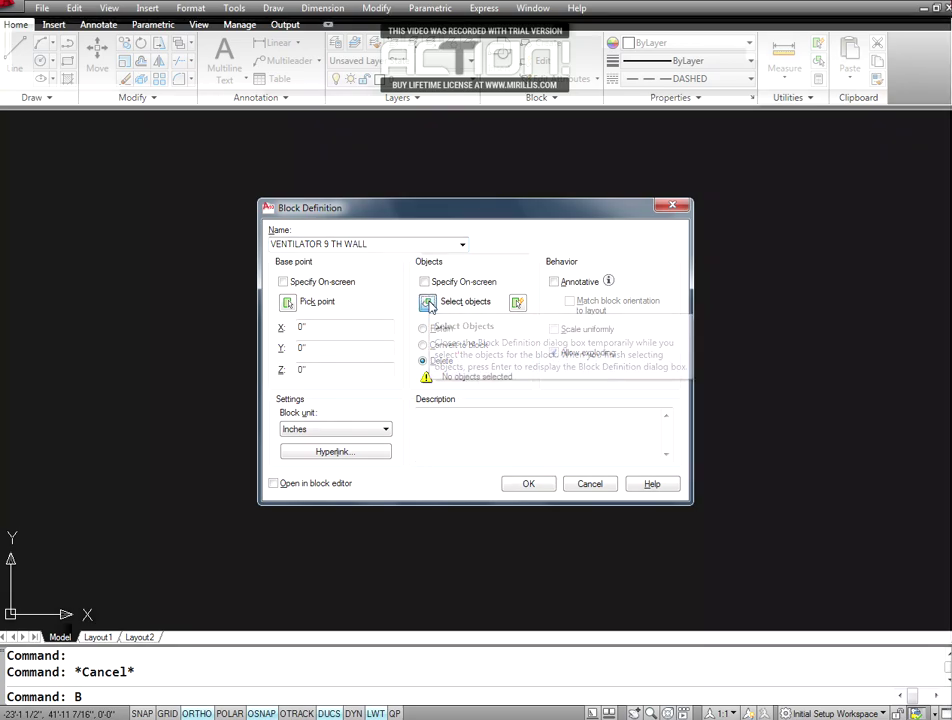
pyautogui.click(427, 302)
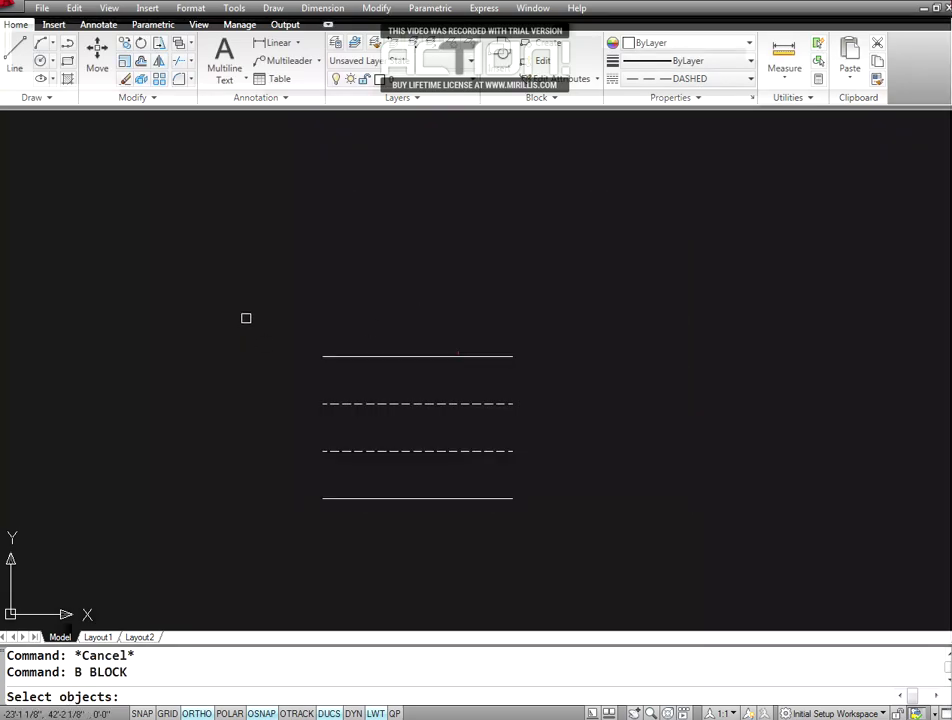
pyautogui.click(571, 317)
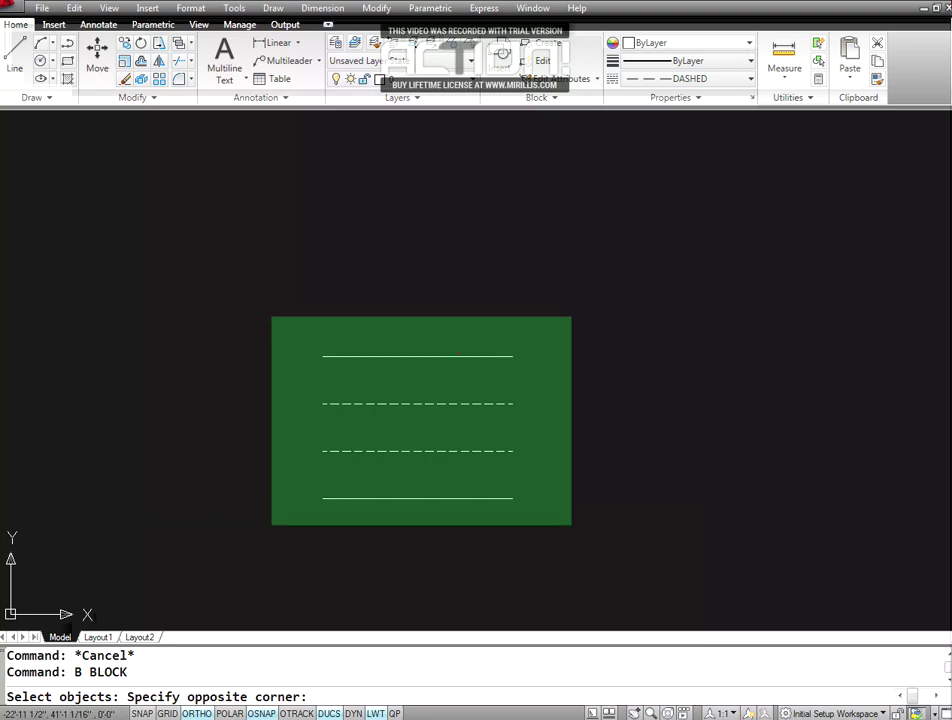
pyautogui.click(271, 524)
pyautogui.press('Return')
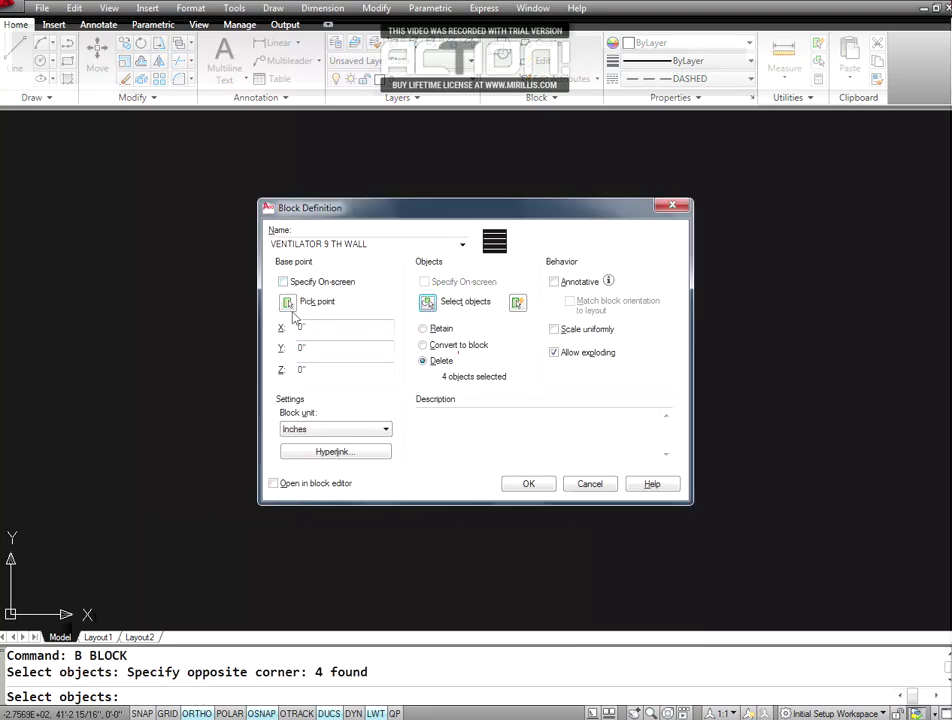
# - Set the base point at the bottom line's left end and redefine the existing block
pyautogui.click(289, 301)
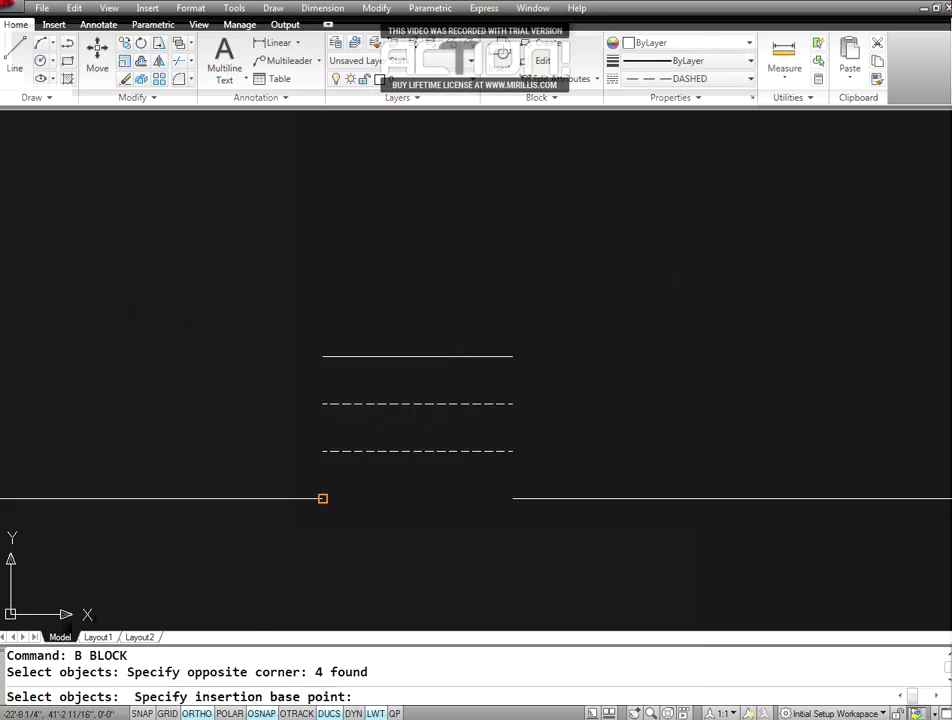
pyautogui.click(322, 497)
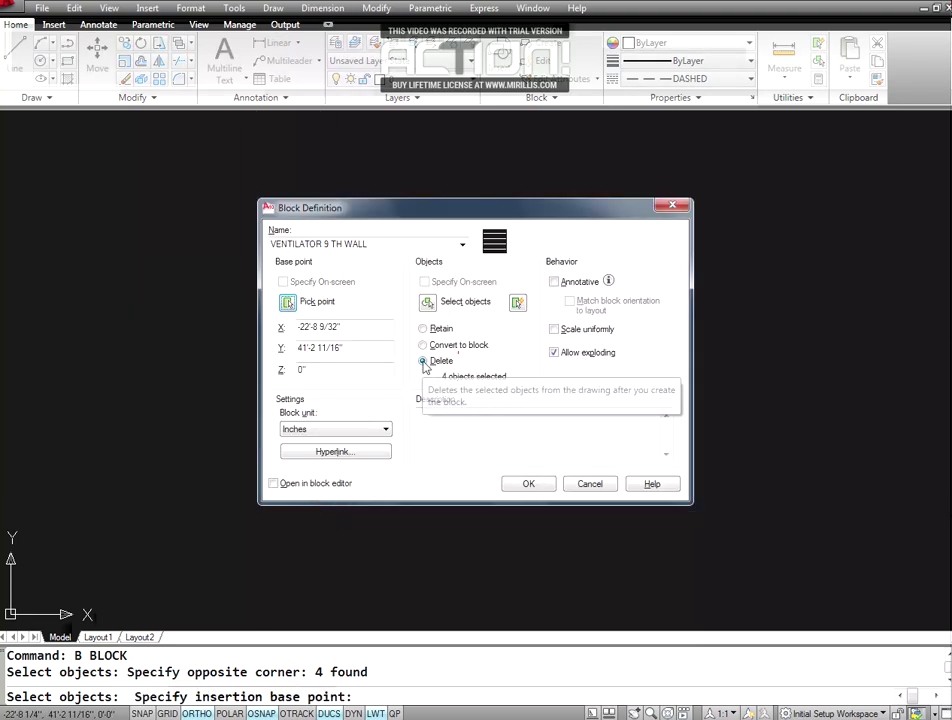
pyautogui.click(529, 484)
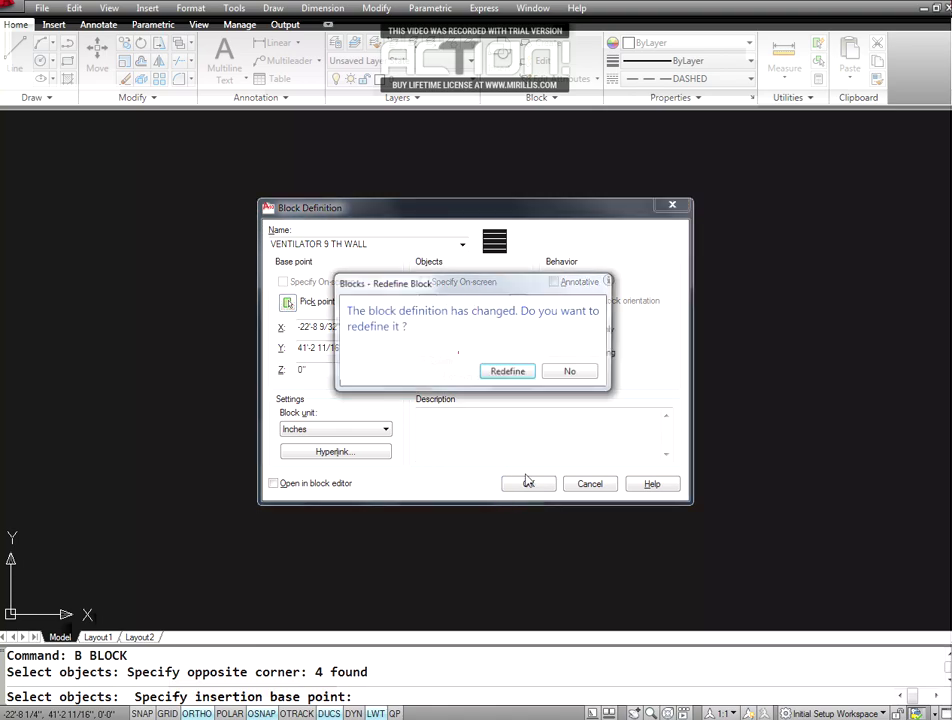
pyautogui.click(508, 372)
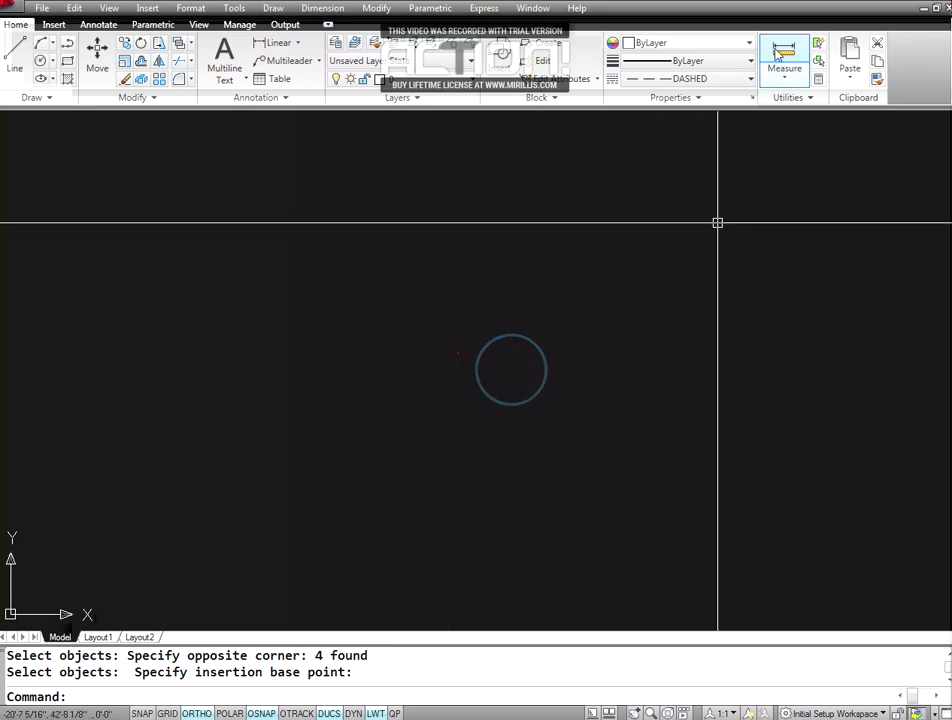
pyautogui.click(747, 80)
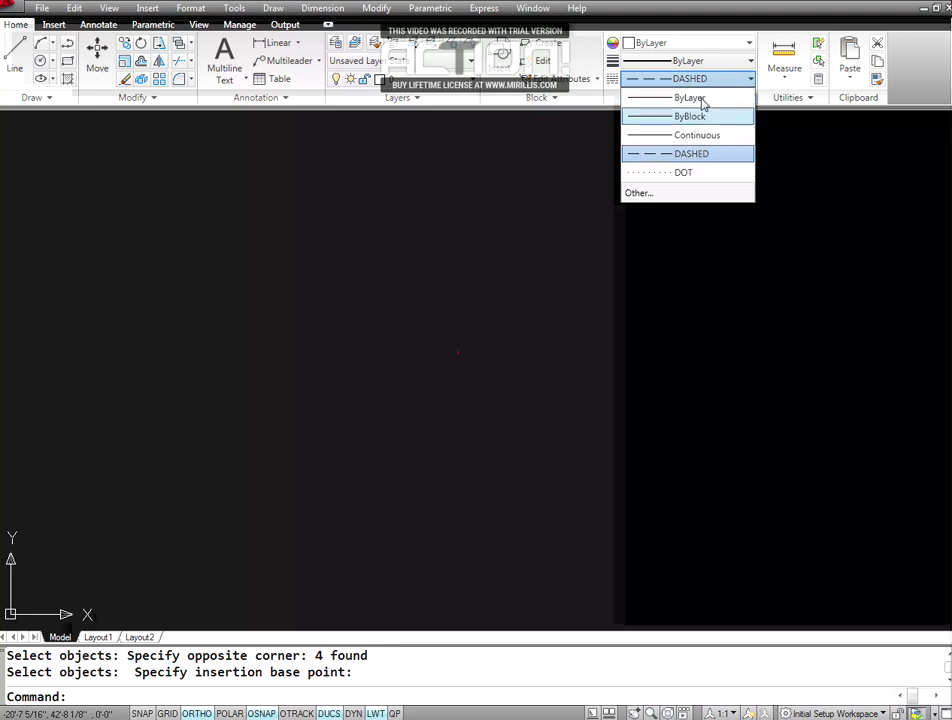
# - Switch the current linetype from DASHED back to ByLayer, then zoom the view out
pyautogui.click(703, 98)
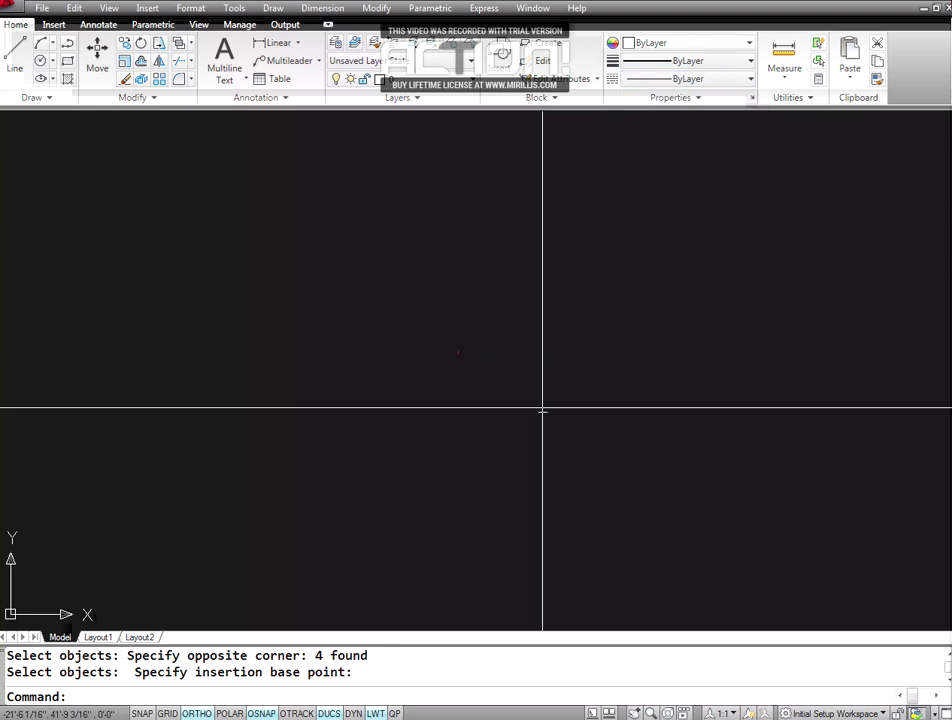
pyautogui.write('z')
pyautogui.press('Return')
pyautogui.press('Return')
pyautogui.moveTo(323, 290); pyautogui.dragTo(312, 378)
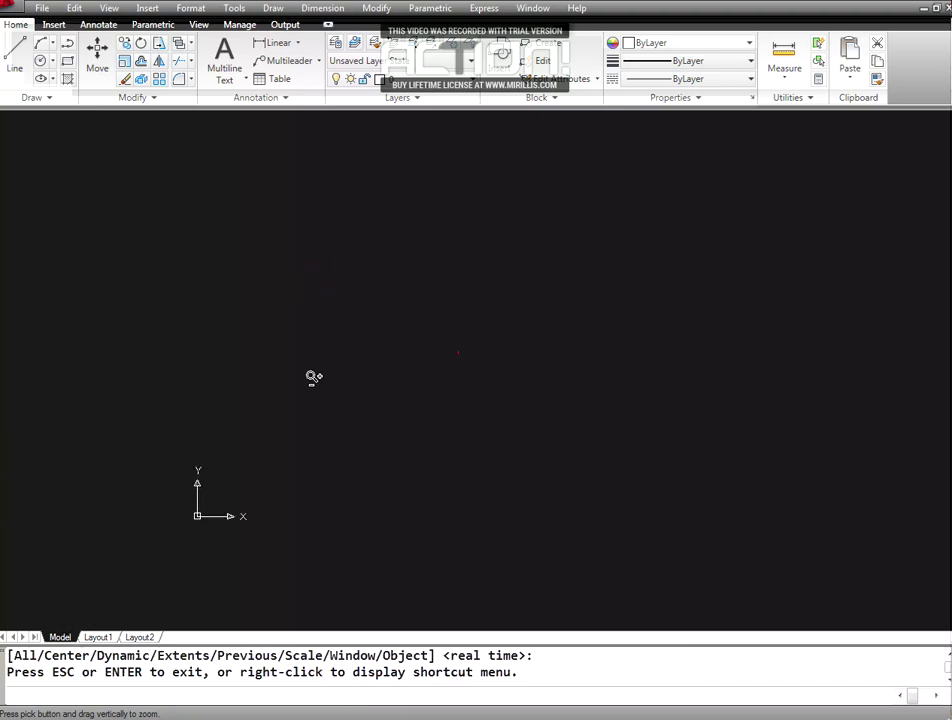
pyautogui.moveTo(325, 329)
pyautogui.mouseDown()
pyautogui.moveTo(329, 456)
pyautogui.moveTo(342, 385)
pyautogui.moveTo(331, 501)
pyautogui.moveTo(329, 408)
pyautogui.moveTo(741, 420)
pyautogui.mouseUp()
pyautogui.press('Escape')
# - Pan the plan left to reveal the reference blueprint
pyautogui.write('P')
pyautogui.press('Return')
pyautogui.moveTo(803, 419); pyautogui.dragTo(283, 408)
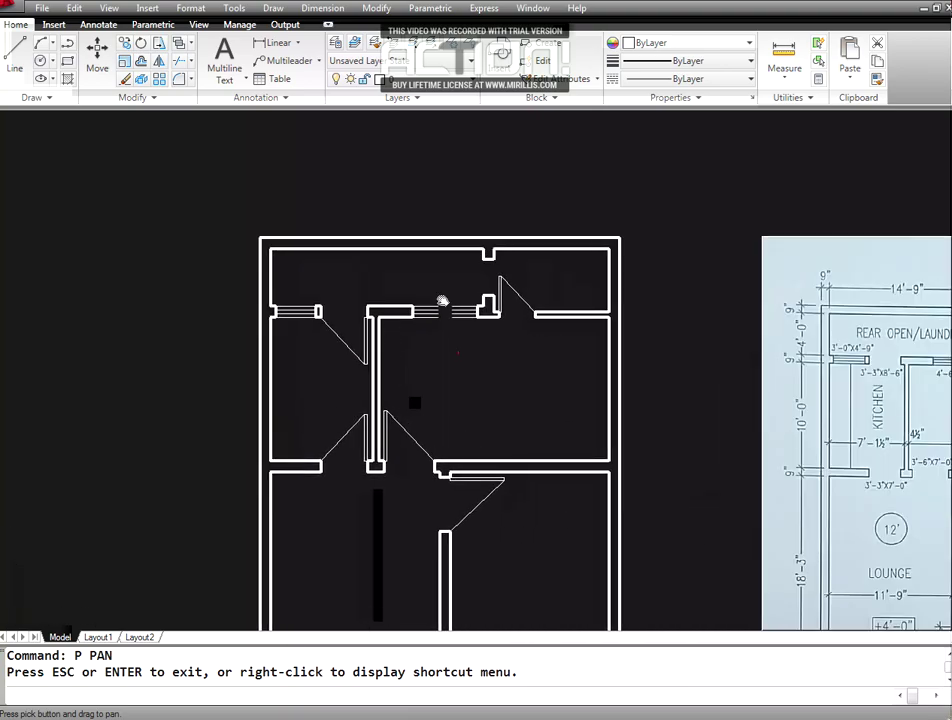
pyautogui.press('Escape')
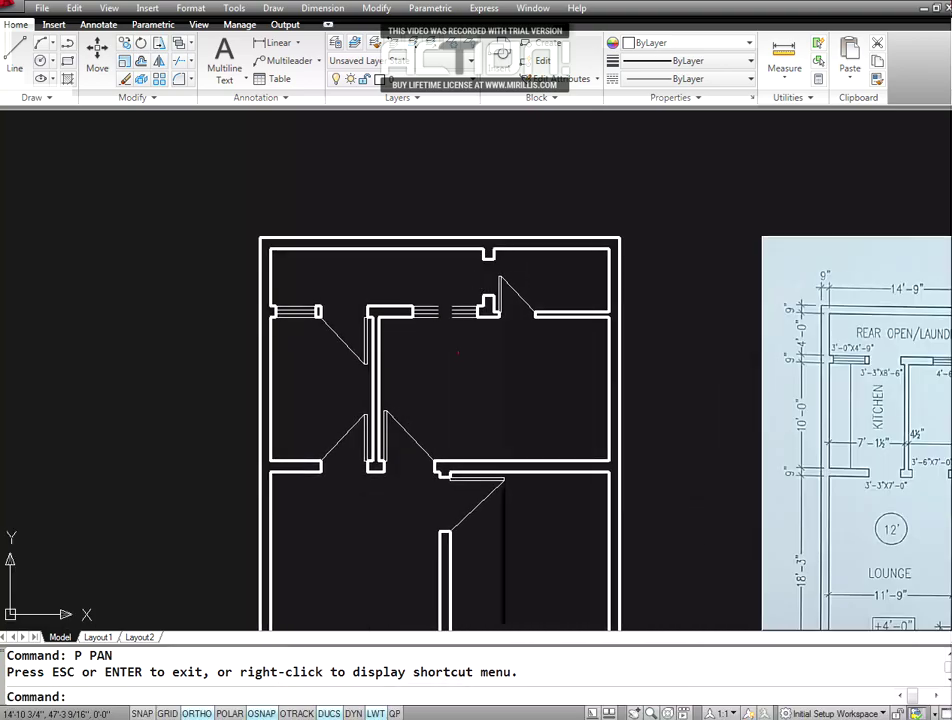
# - Browse the Insert dialog's block list, then cancel without inserting anything
pyautogui.write('I')
pyautogui.press('Return')
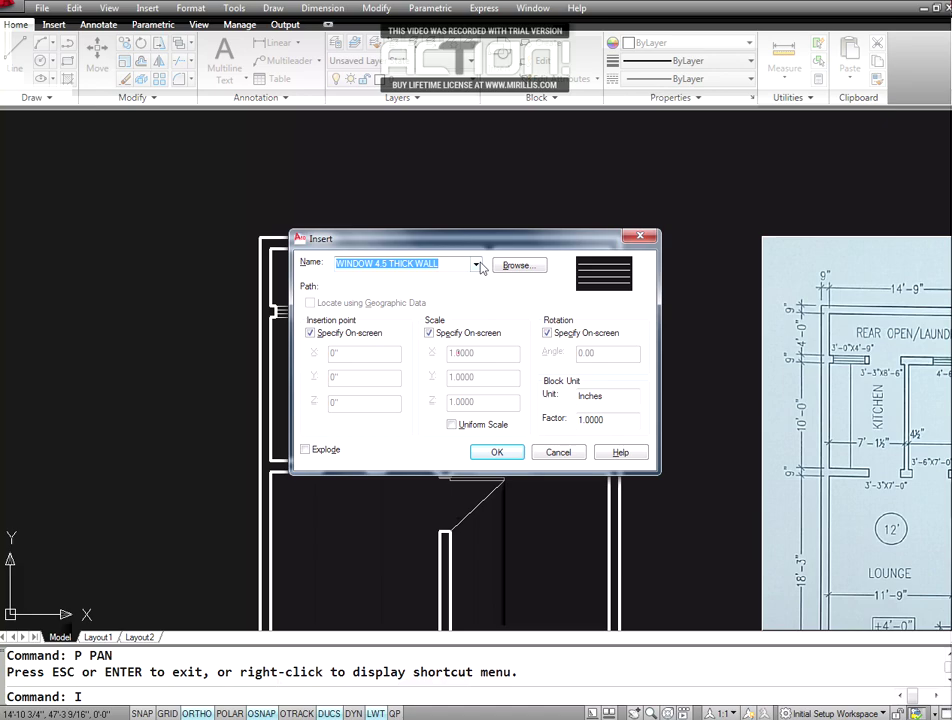
pyautogui.click(477, 265)
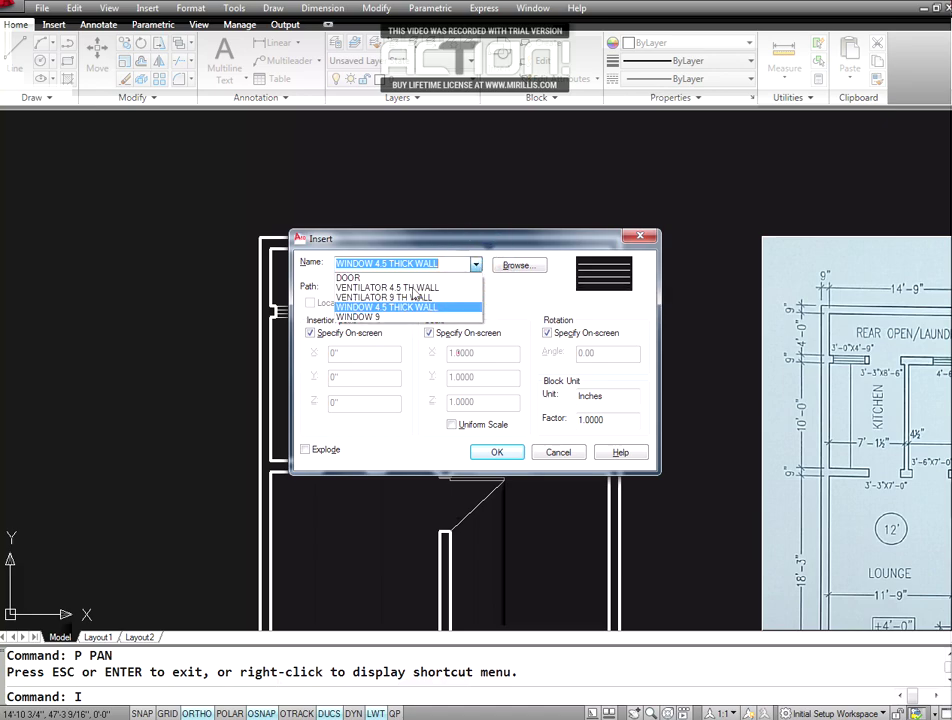
pyautogui.click(625, 192)
pyautogui.click(575, 187)
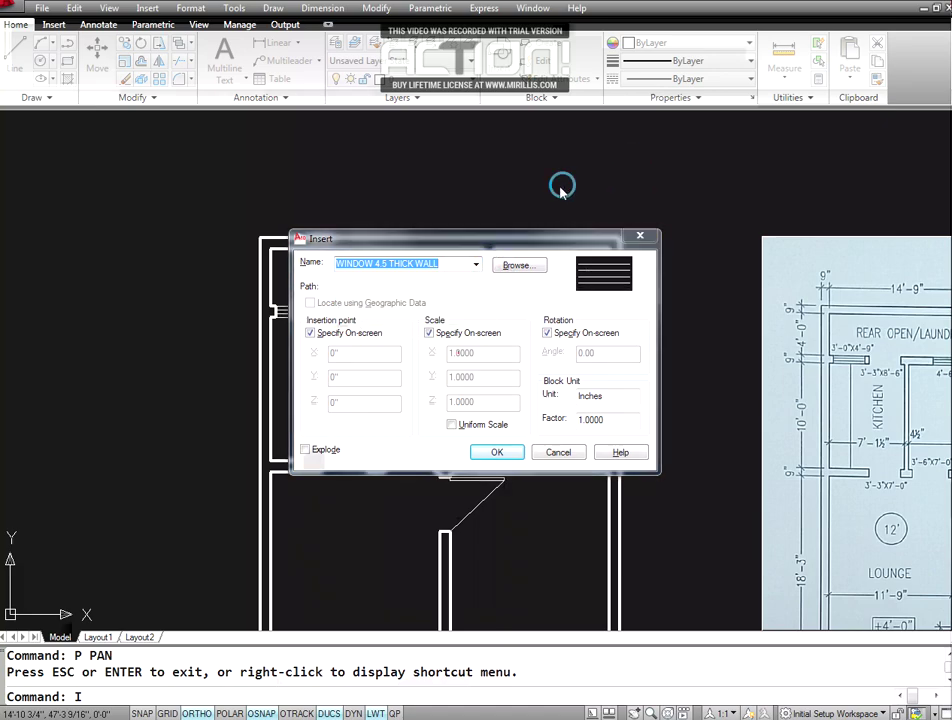
pyautogui.click(641, 237)
pyautogui.press('Escape')
pyautogui.press('Escape')
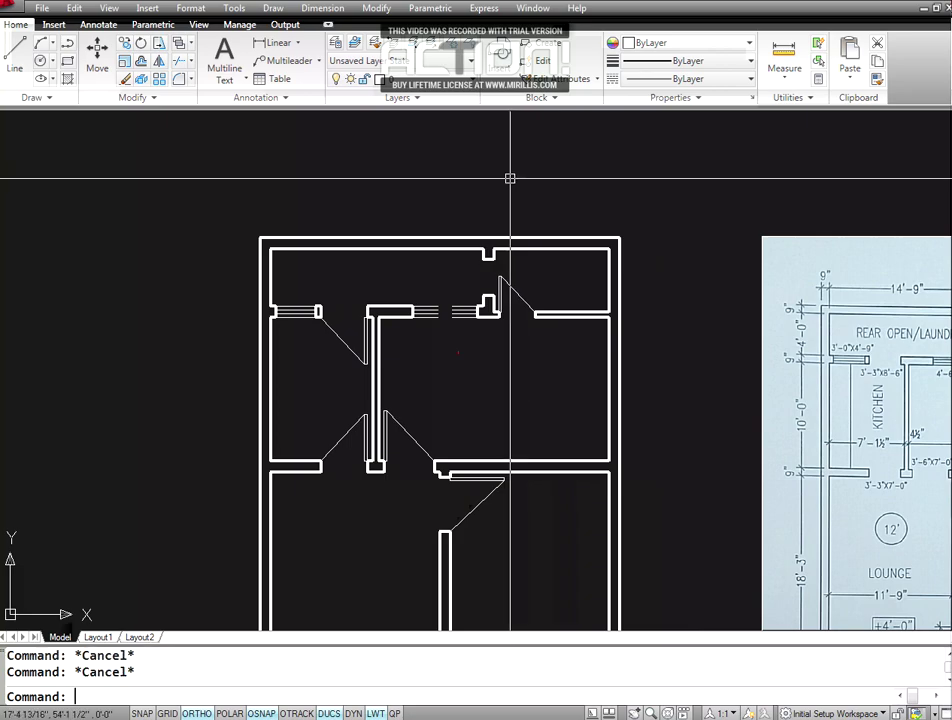
# - Make VENTILATOR the current layer and reopen the Insert dialog with I
pyautogui.click(470, 80)
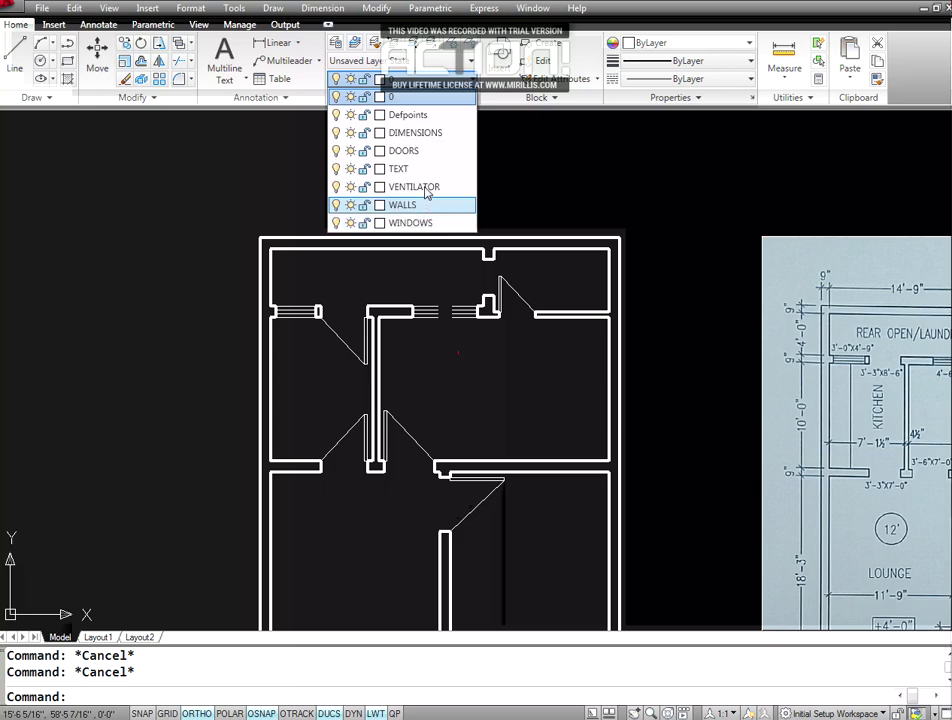
pyautogui.click(425, 188)
pyautogui.write('i')
pyautogui.press('Return')
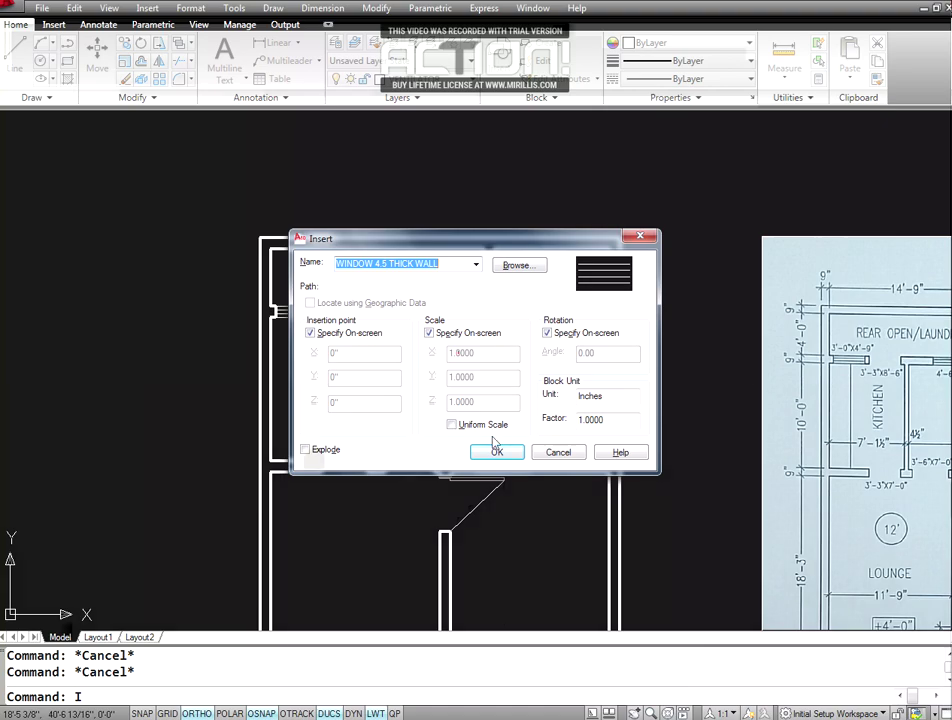
# - Insert the VENTILATOR 9 TH WALL block beside the top wall opening
pyautogui.click(478, 264)
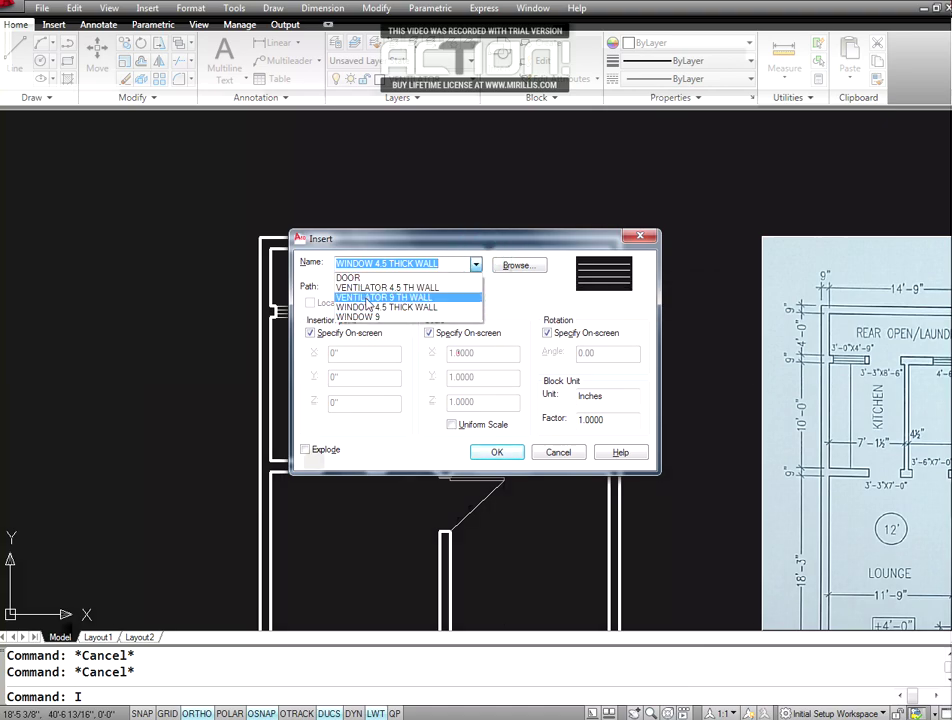
pyautogui.click(370, 296)
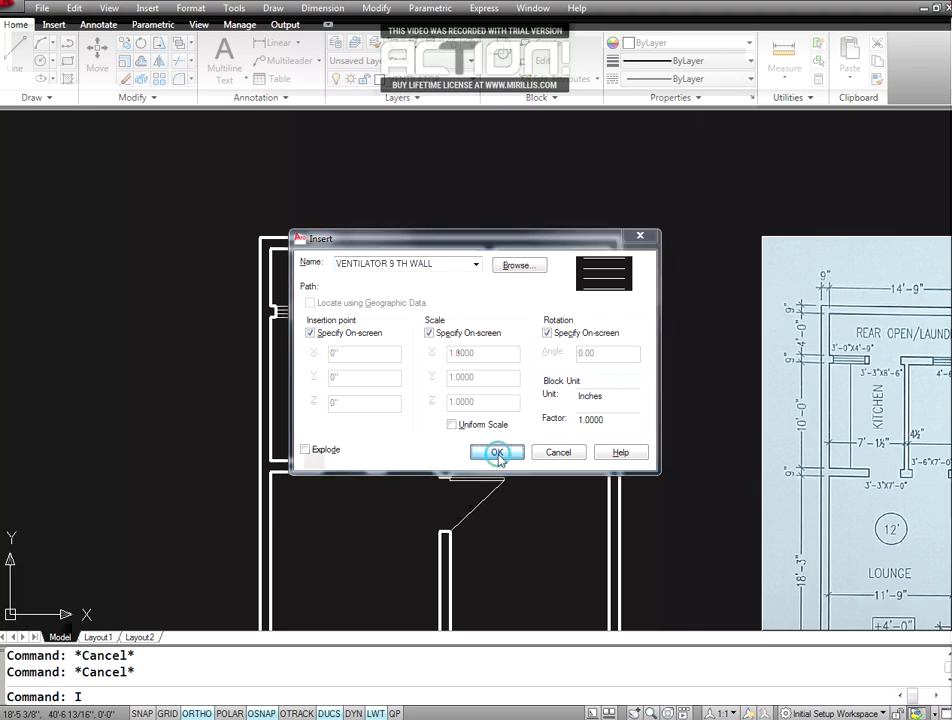
pyautogui.click(497, 453)
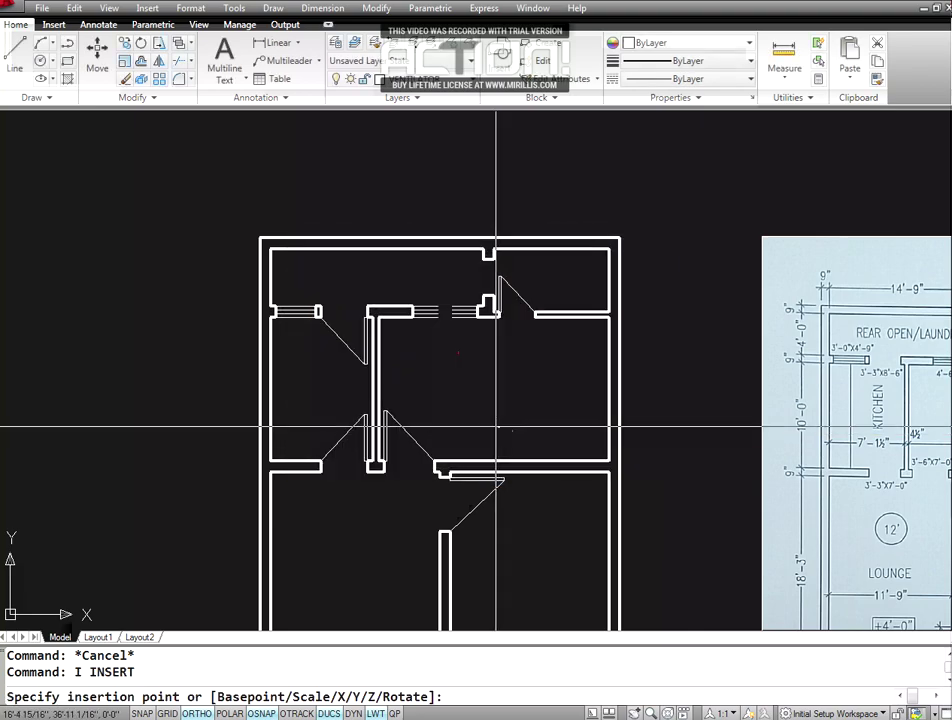
pyautogui.click(483, 296)
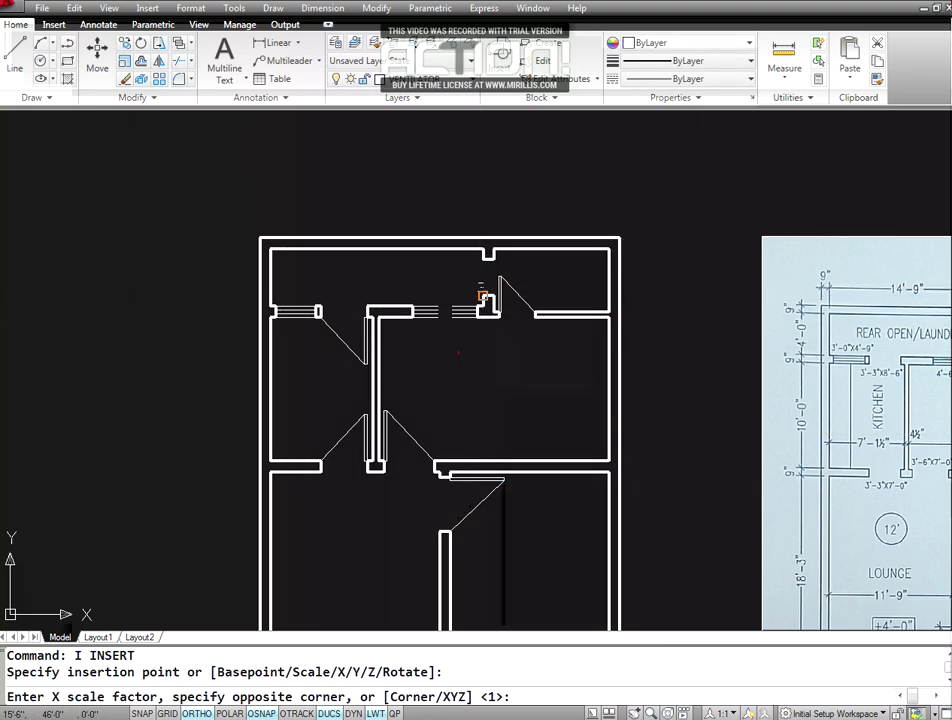
pyautogui.moveTo(483, 296)
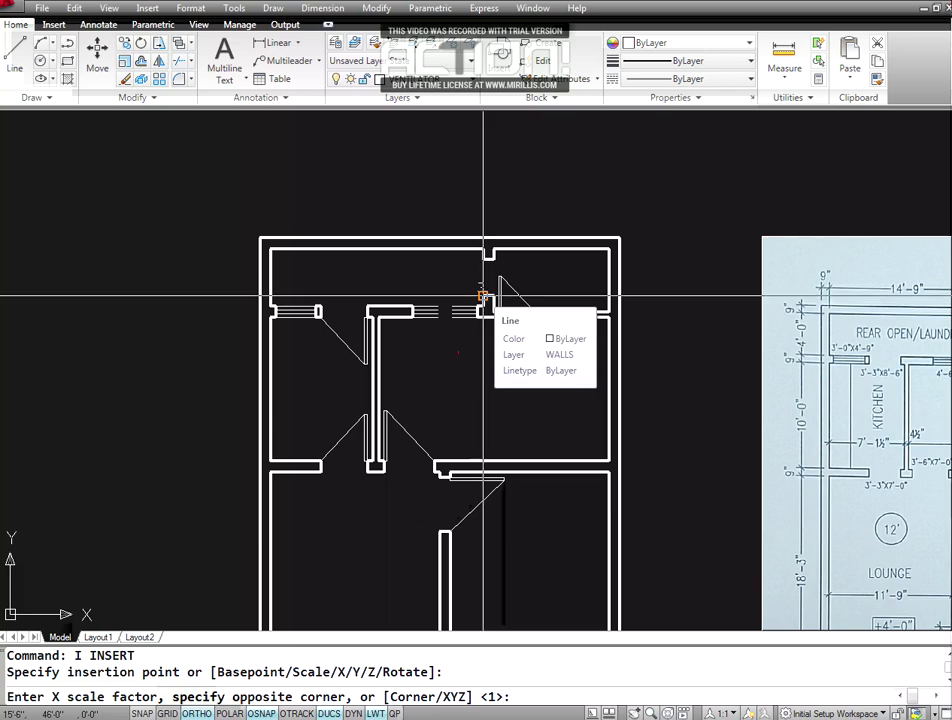
# - Give the ventilator X scale 2.5, Y scale 1 and 90° rotation
pyautogui.write('2.5')
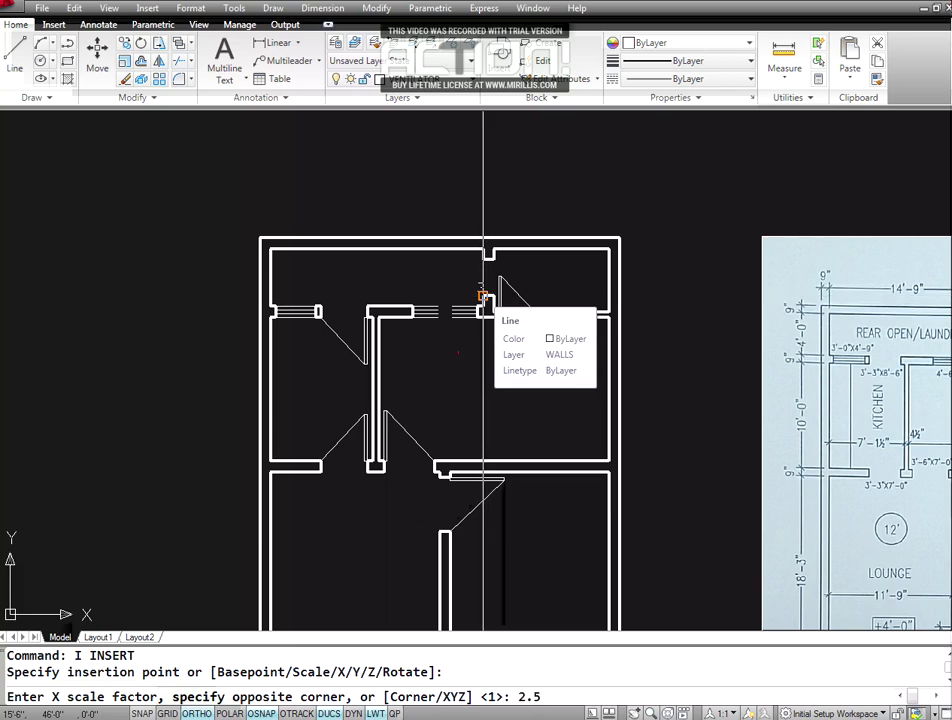
pyautogui.press('Return')
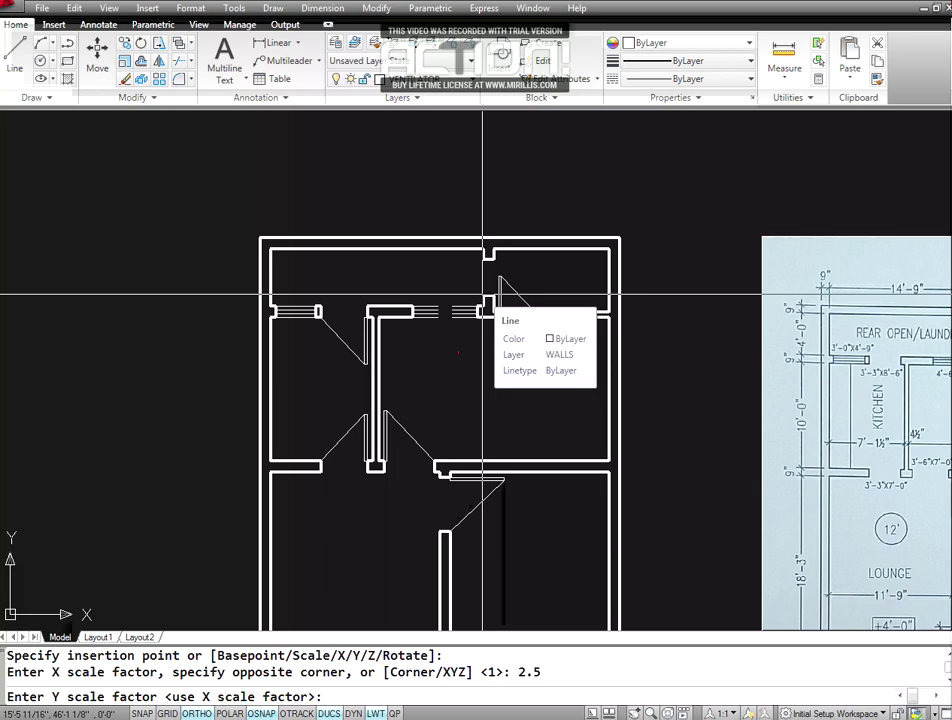
pyautogui.write('1')
pyautogui.press('Return')
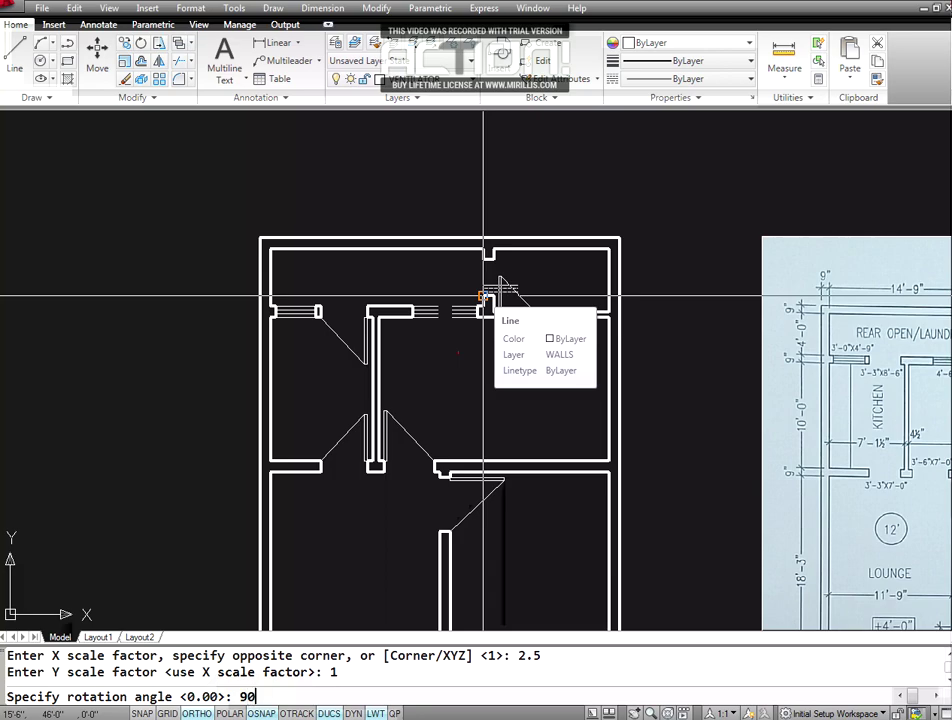
pyautogui.press('Return')
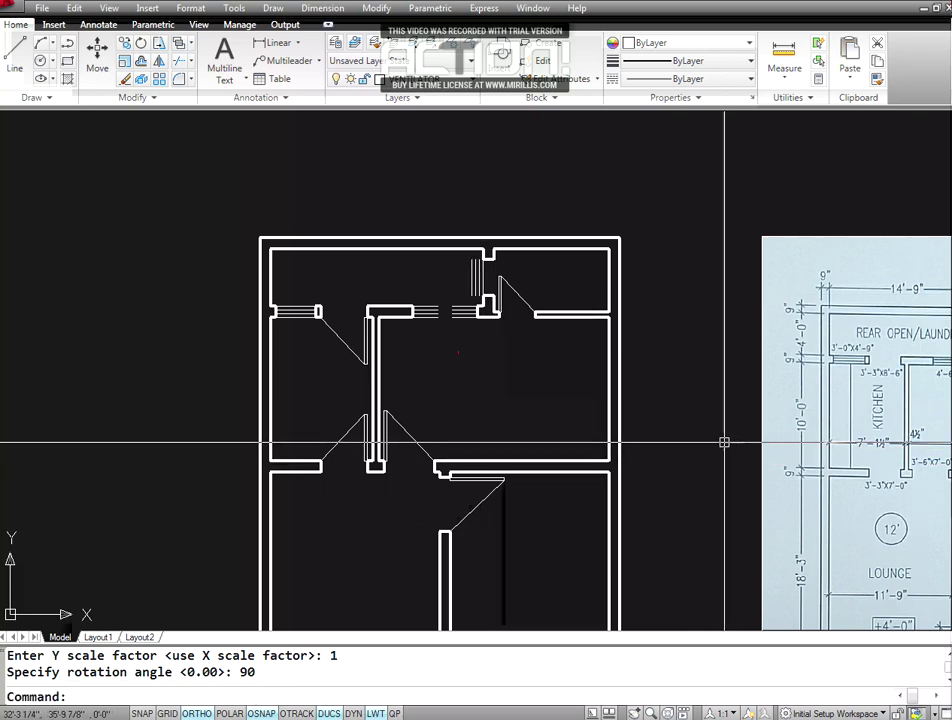
pyautogui.write('z')
pyautogui.press('Return')
pyautogui.write('w')
pyautogui.press('Return')
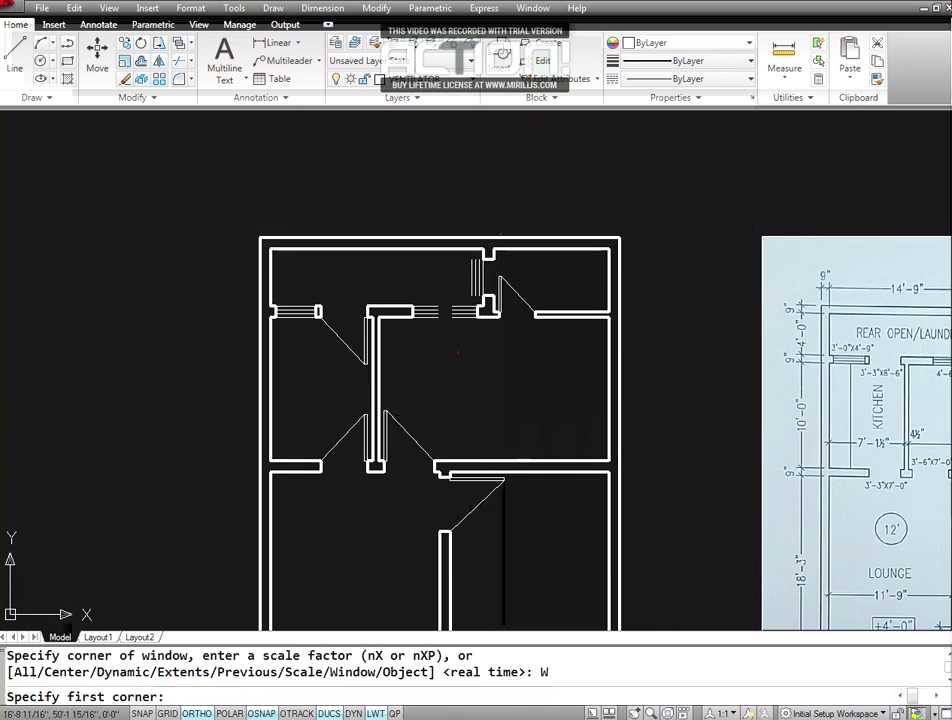
# - Move the new ventilator from its bottom corner into the top wall opening and save
pyautogui.click(442, 233)
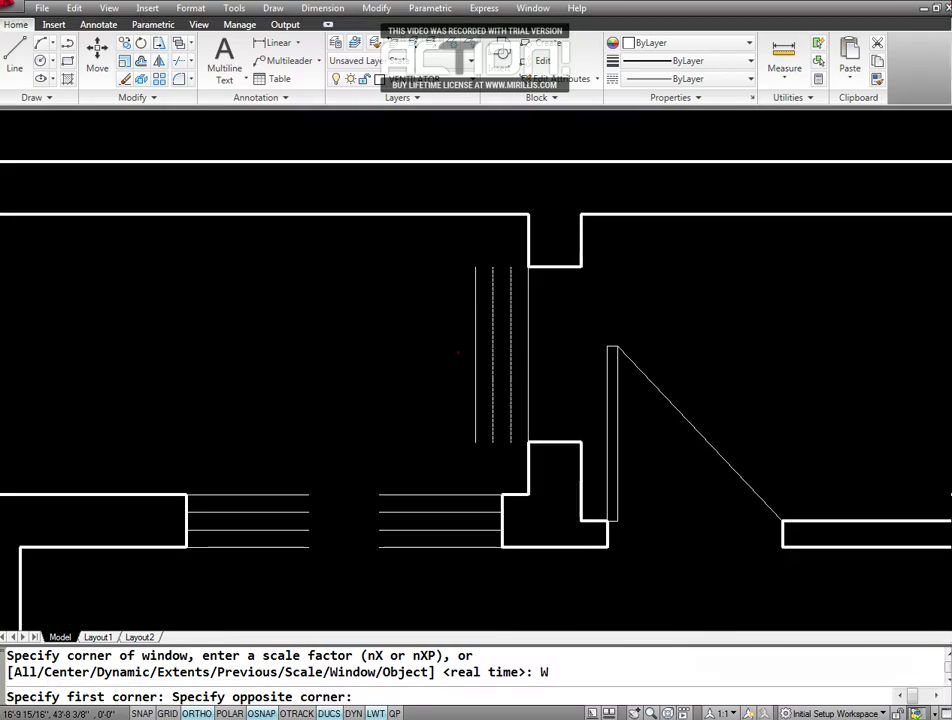
pyautogui.press('Escape')
pyautogui.press('Escape')
pyautogui.press('Return')
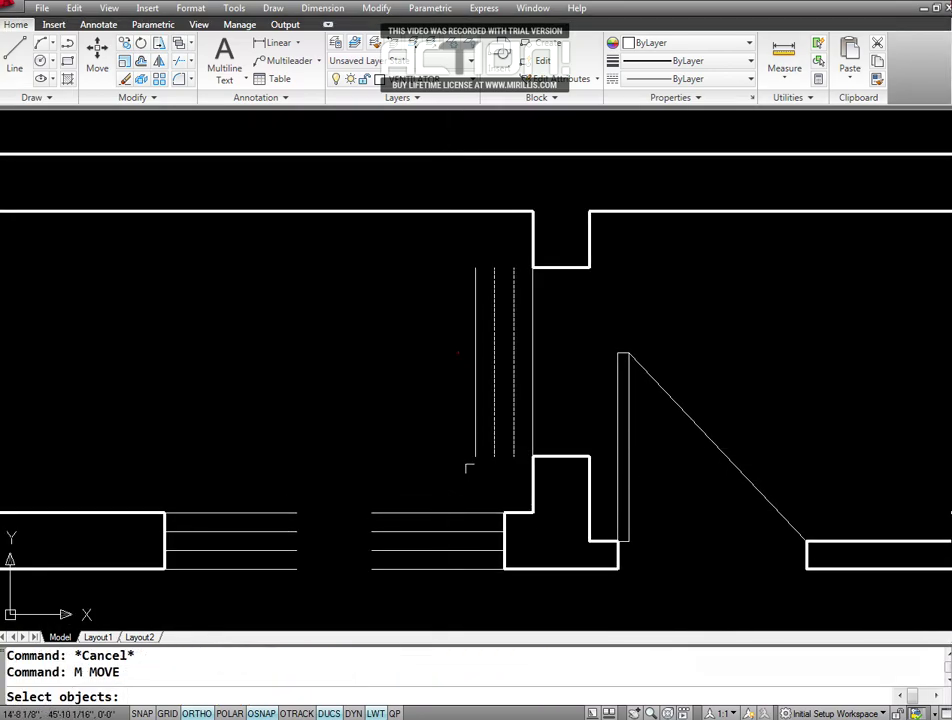
pyautogui.click(476, 446)
pyautogui.press('Return')
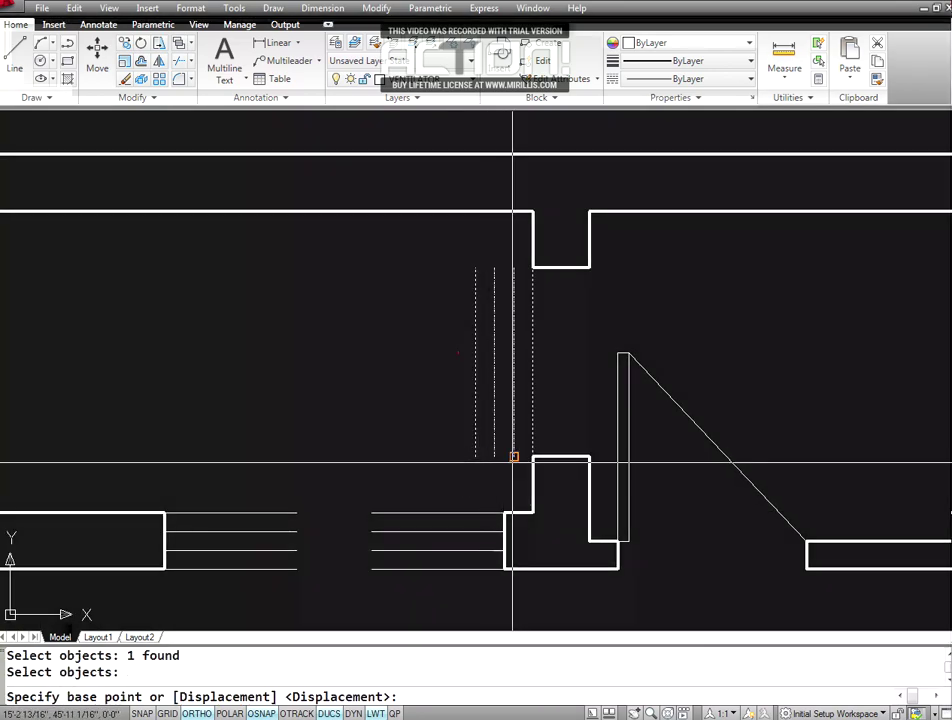
pyautogui.click(475, 456)
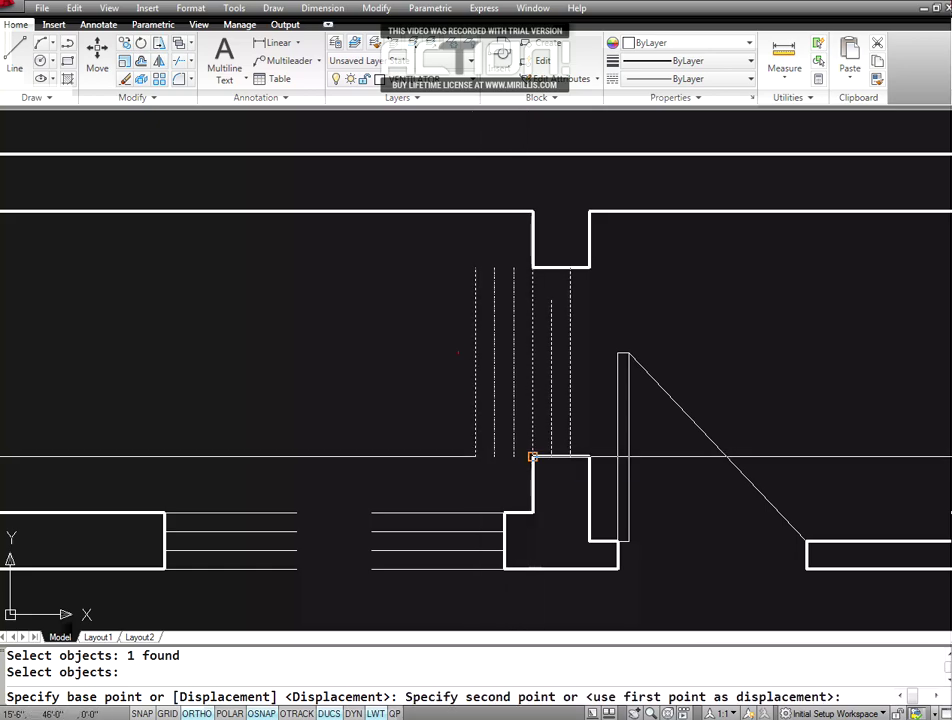
pyautogui.click(532, 456)
pyautogui.press('Escape')
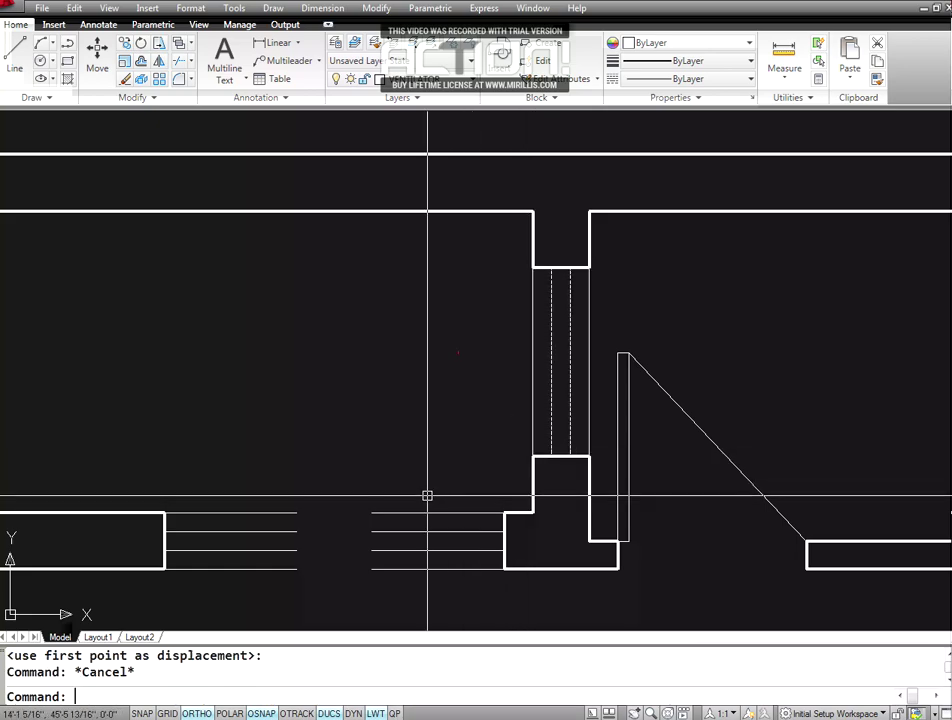
pyautogui.hotkey('ctrl', 's')
# - Zoom in on the door opening, then back out to show the whole room outline
pyautogui.write('Z')
pyautogui.press('Return')
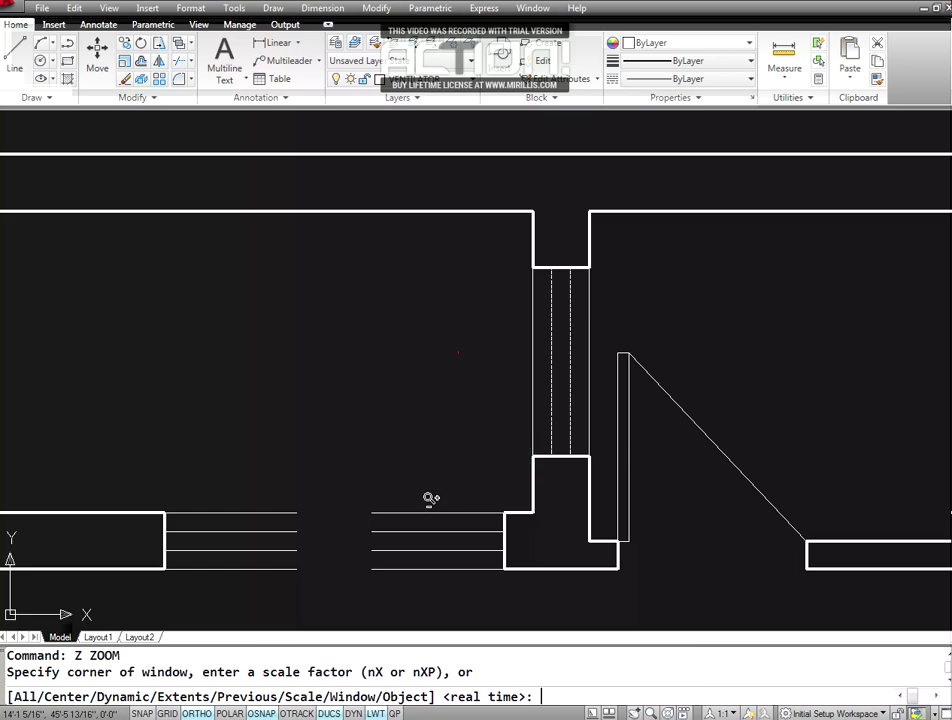
pyautogui.moveTo(468, 237)
pyautogui.mouseDown()
pyautogui.moveTo(467, 458)
pyautogui.moveTo(544, 376)
pyautogui.moveTo(563, 240)
pyautogui.mouseUp()
pyautogui.moveTo(600, 420); pyautogui.dragTo(618, 240)
pyautogui.moveTo(622, 485); pyautogui.dragTo(623, 312)
pyautogui.moveTo(476, 185); pyautogui.dragTo(459, 399)
pyautogui.moveTo(450, 219); pyautogui.dragTo(459, 334)
pyautogui.moveTo(487, 231); pyautogui.dragTo(482, 425)
pyautogui.moveTo(474, 193)
pyautogui.mouseDown()
pyautogui.moveTo(448, 514)
pyautogui.moveTo(491, 285)
pyautogui.mouseUp()
pyautogui.moveTo(451, 511)
pyautogui.mouseDown()
pyautogui.moveTo(482, 363)
pyautogui.moveTo(440, 304)
pyautogui.mouseUp()
pyautogui.moveTo(439, 251); pyautogui.dragTo(451, 530)
pyautogui.press('Escape')
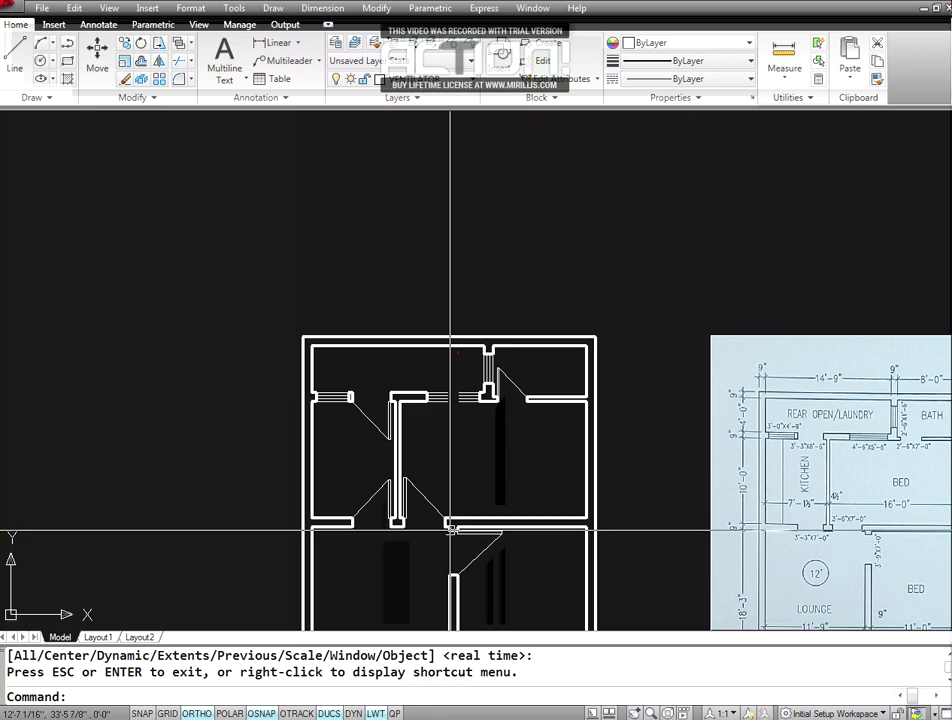
pyautogui.write('P')
# - Pan the plan upward to reveal the lower rooms beside the reference plan
pyautogui.press('Return')
pyautogui.moveTo(502, 630); pyautogui.dragTo(508, 412)
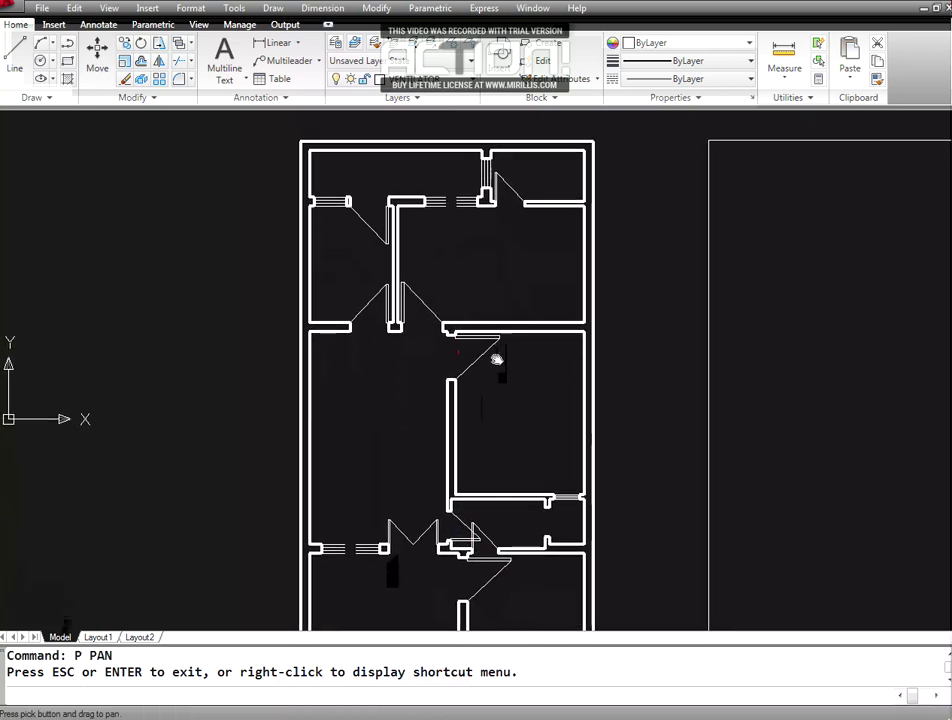
pyautogui.moveTo(540, 494); pyautogui.dragTo(539, 404)
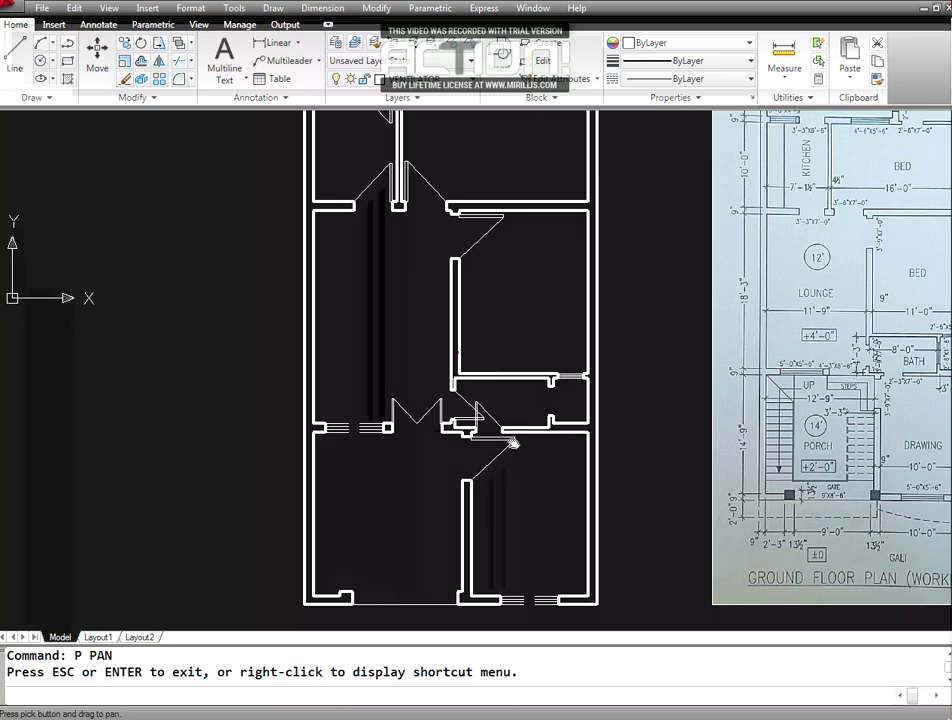
pyautogui.press('Escape')
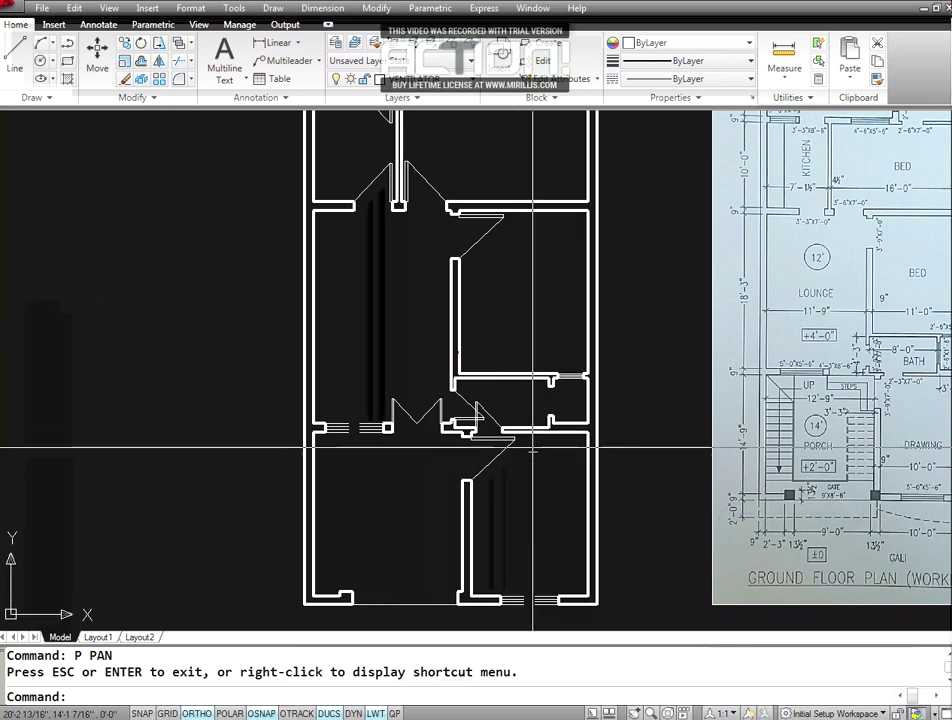
pyautogui.write('z')
pyautogui.press('Return')
# - Zoom onto the vertical opening and insert the ventilator block at its wall corner
pyautogui.write('w')
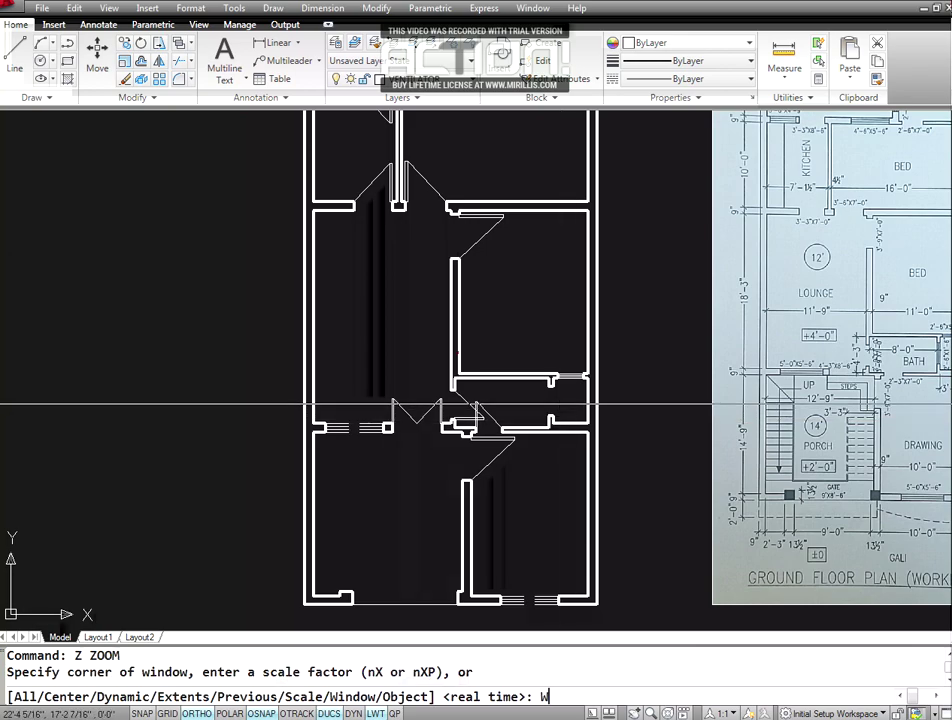
pyautogui.press('Return')
pyautogui.click(528, 368)
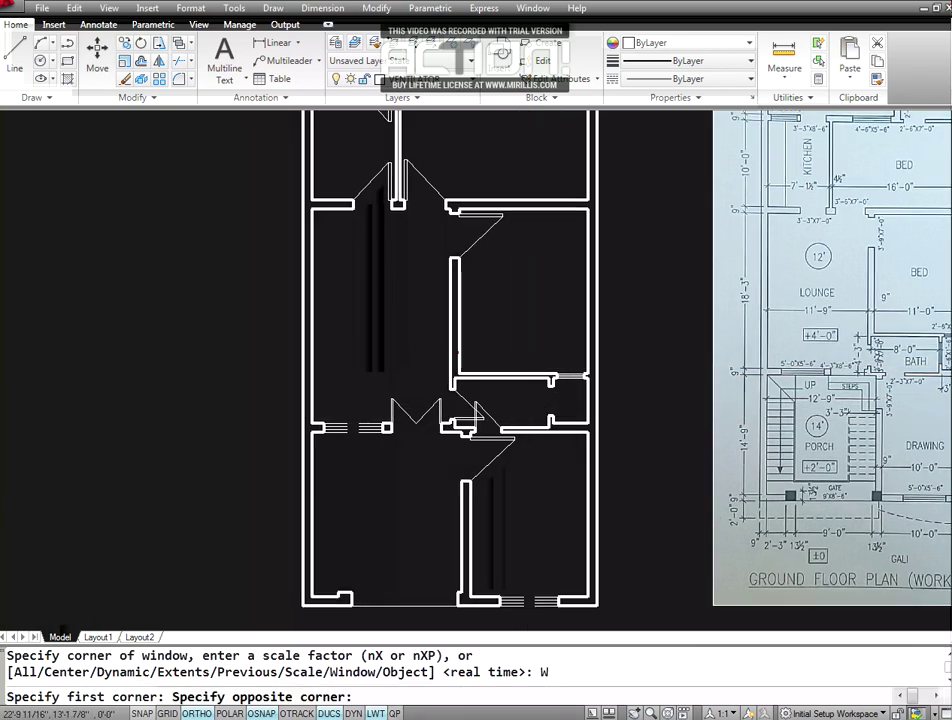
pyautogui.click(506, 464)
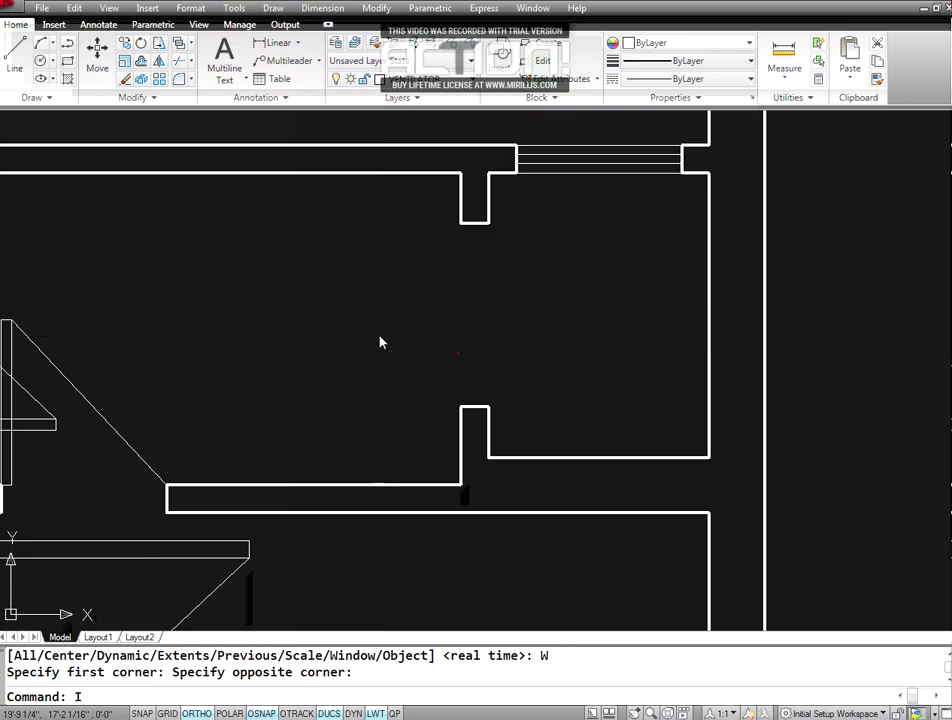
pyautogui.press('Return')
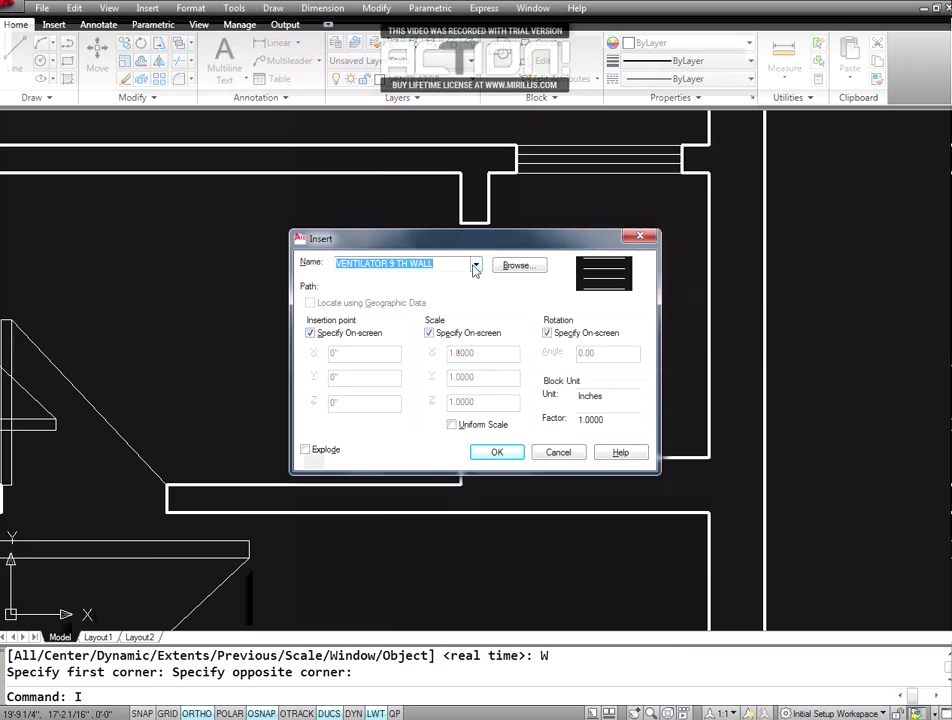
pyautogui.click(492, 453)
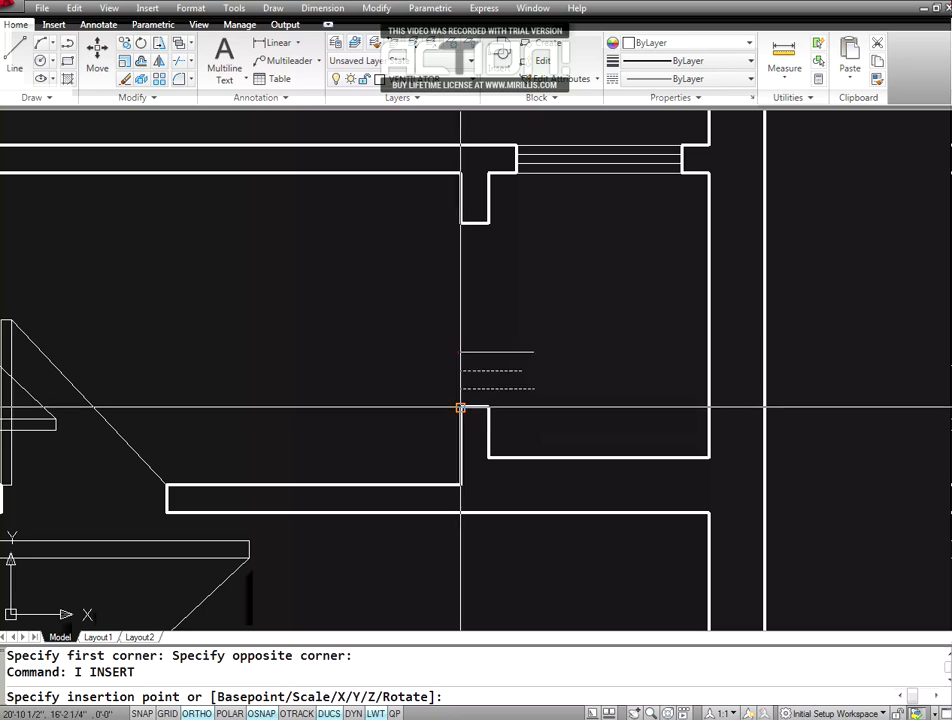
pyautogui.click(460, 408)
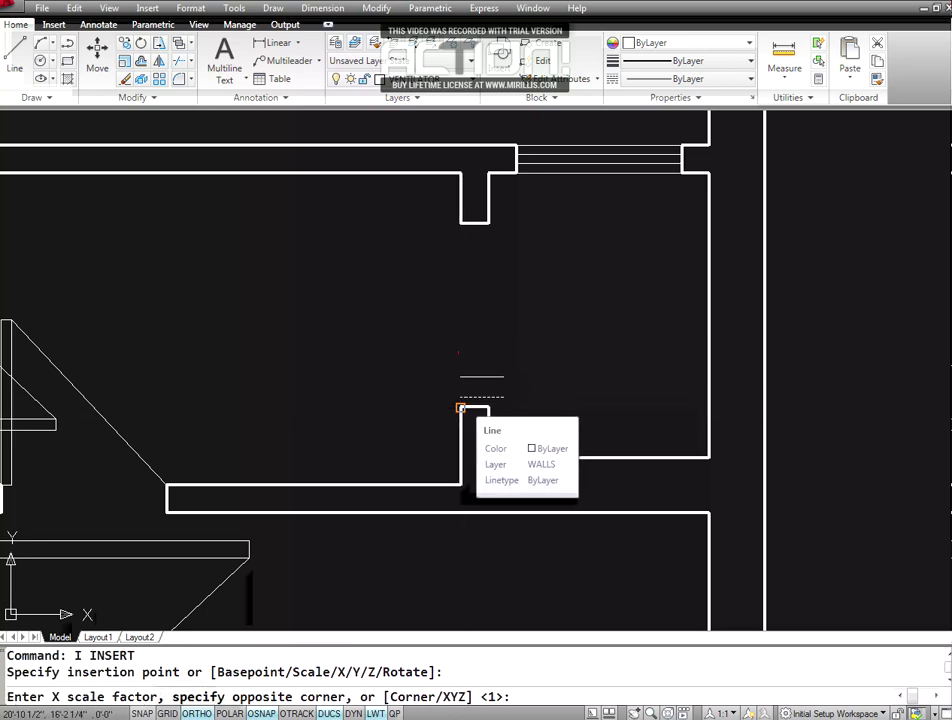
# - Scale the ventilator 2.5 in X and 0.5 in Y, rotated 90°
pyautogui.write('2.5')
pyautogui.press('Return')
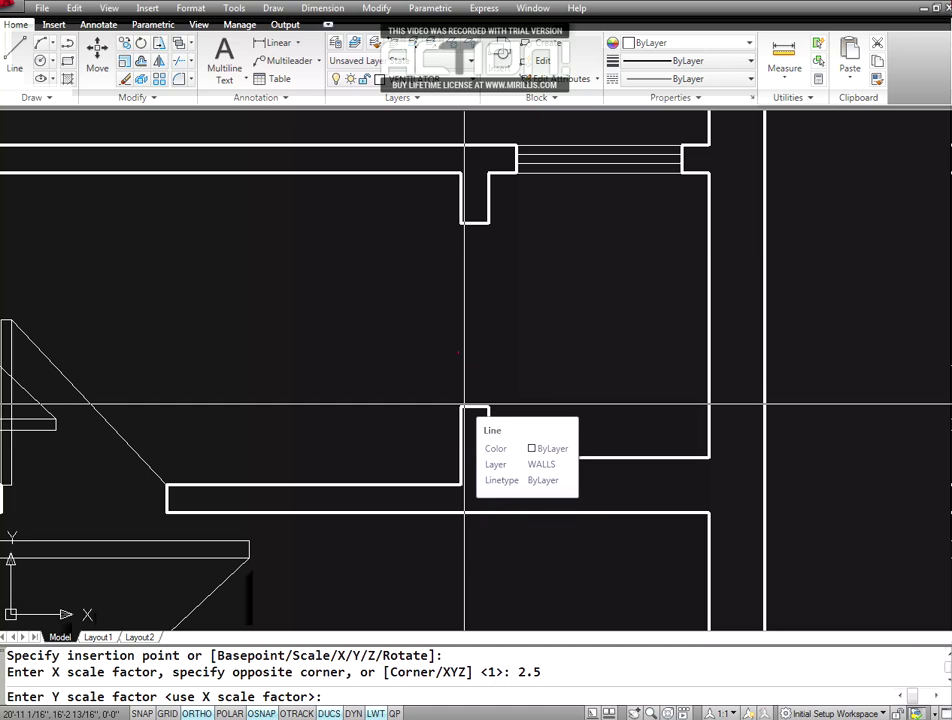
pyautogui.write('.5')
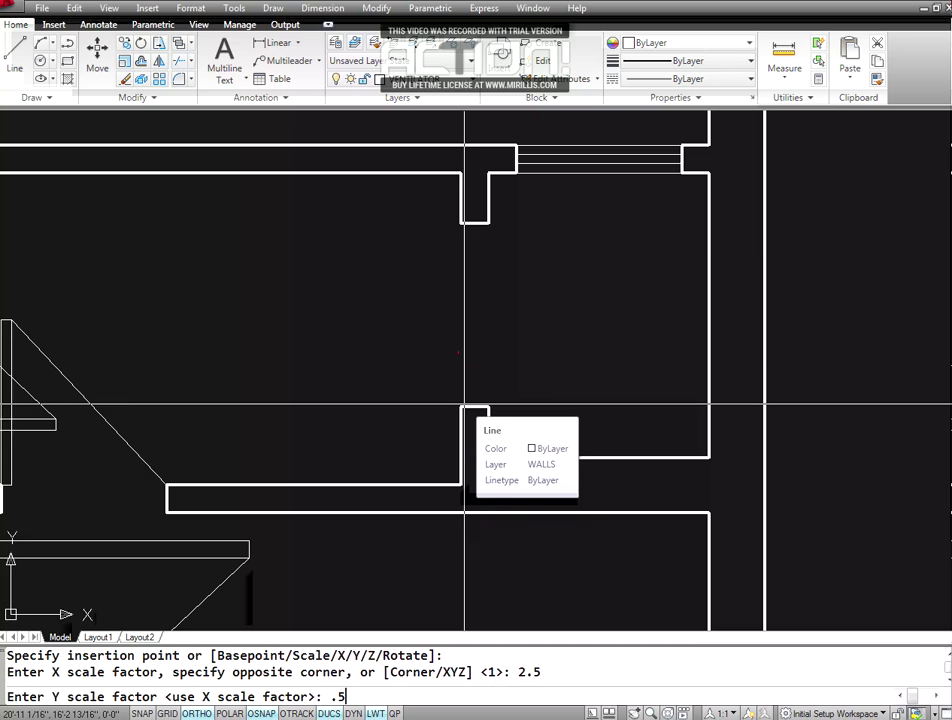
pyautogui.press('Return')
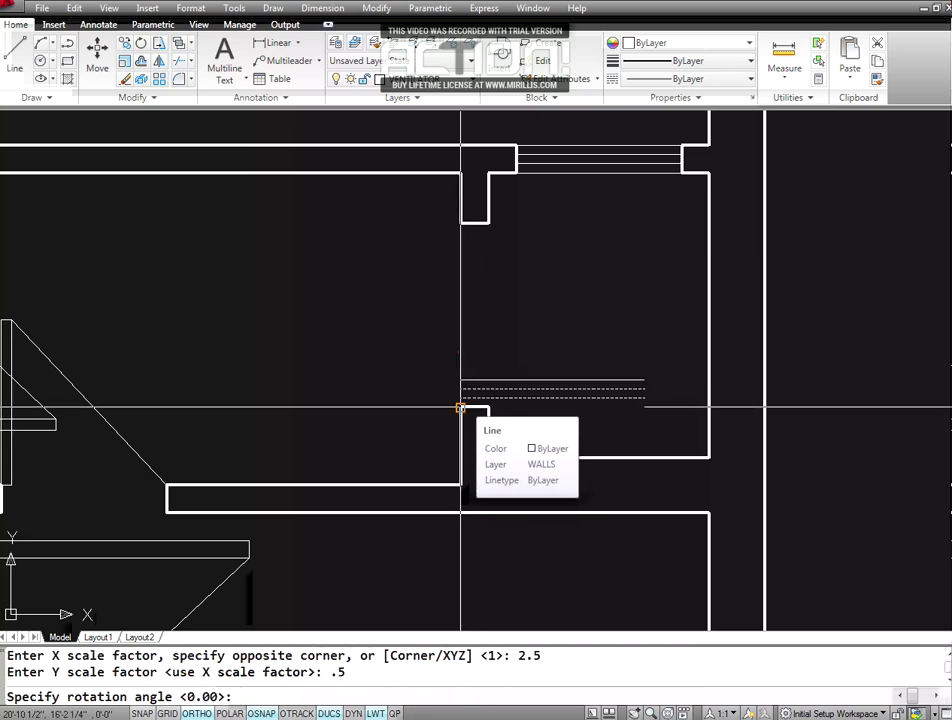
pyautogui.write('90')
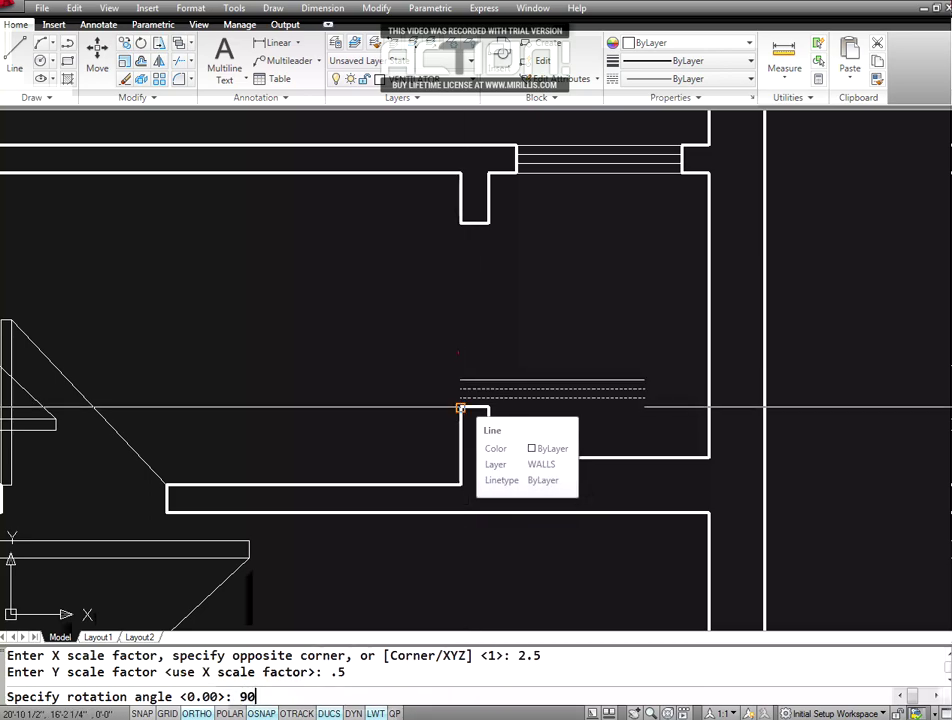
pyautogui.press('Return')
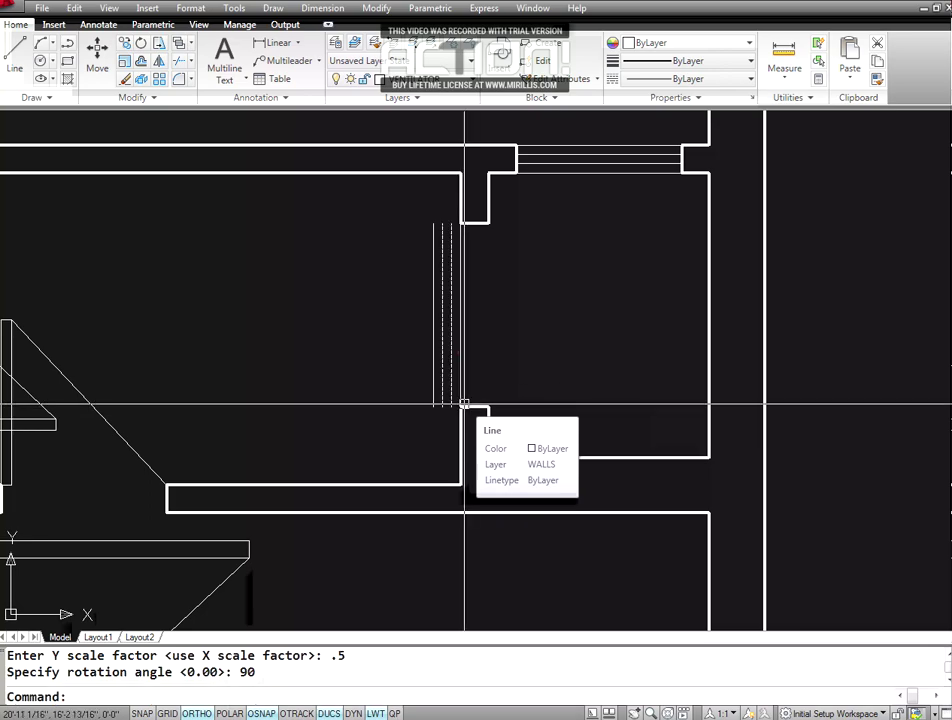
# - Move the ventilator sideways so it sits inside the wall opening
pyautogui.write('M')
pyautogui.press('Return')
pyautogui.click(455, 342)
pyautogui.click(459, 352)
pyautogui.press('Return')
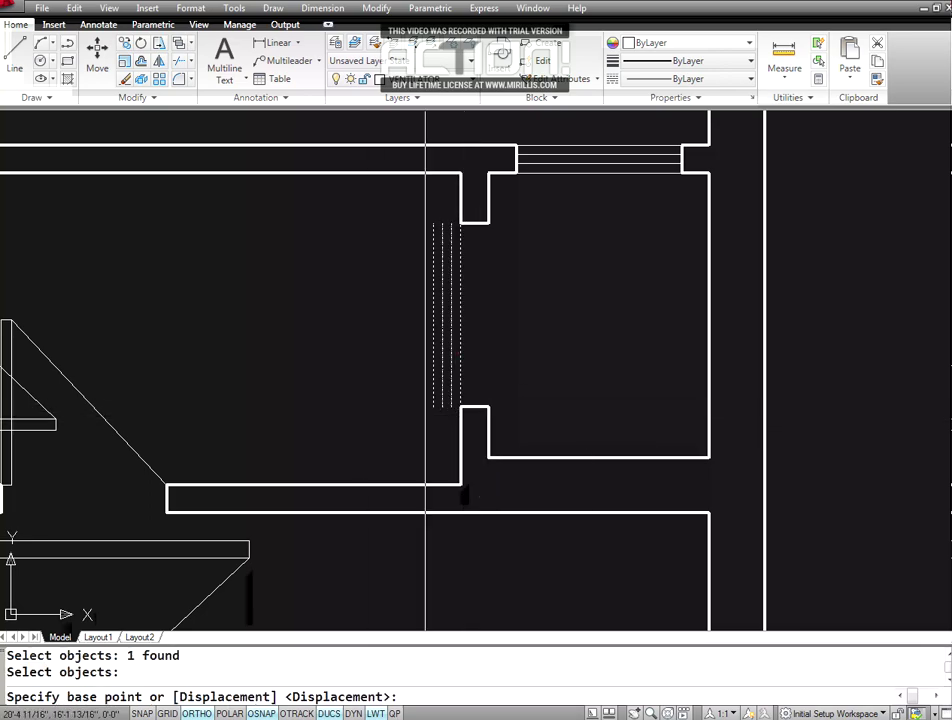
pyautogui.click(433, 406)
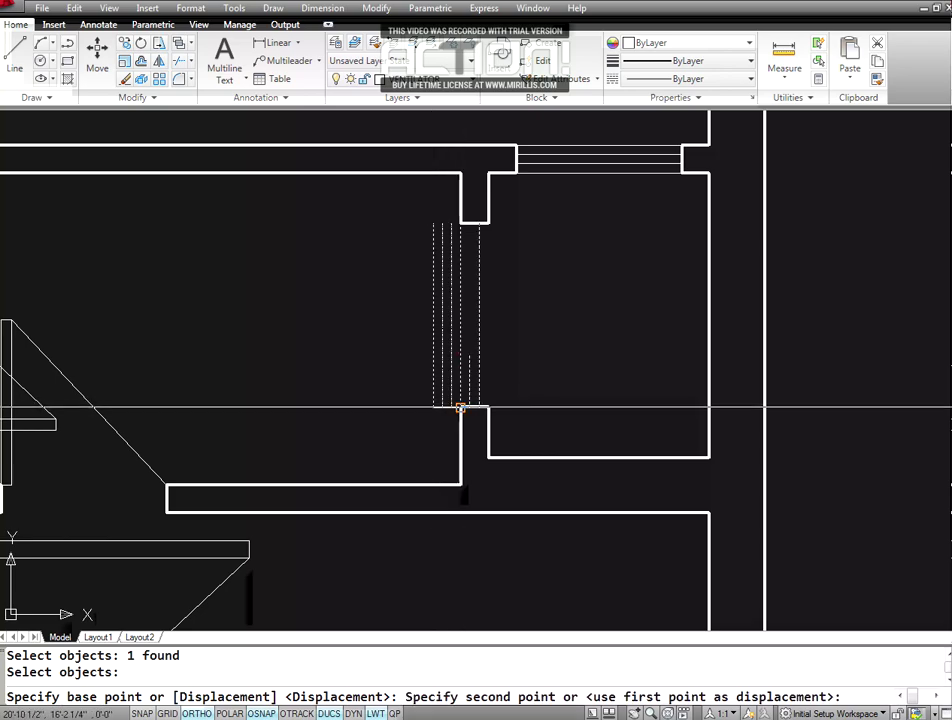
pyautogui.click(461, 406)
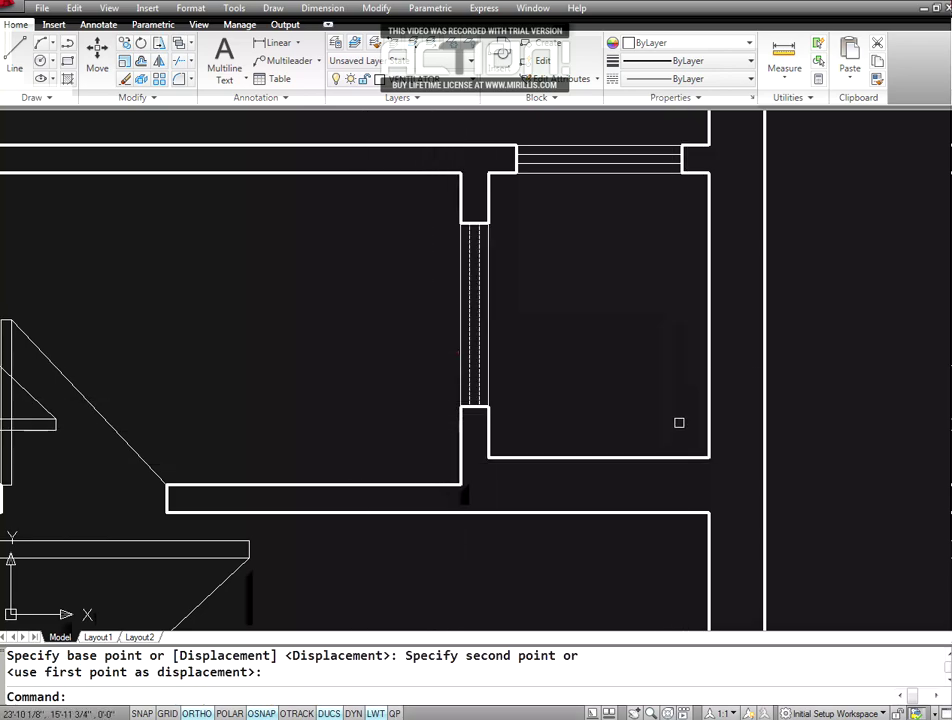
pyautogui.press('Escape')
# - Zoom out to see the floor plan and save the drawing
pyautogui.write('z')
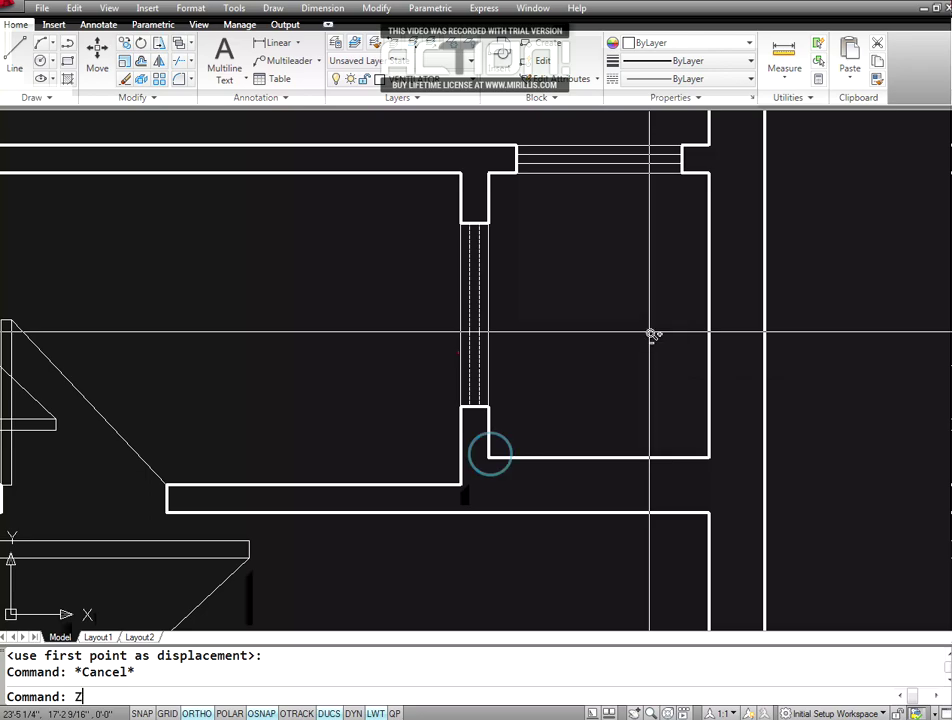
pyautogui.press('Return')
pyautogui.moveTo(627, 351)
pyautogui.mouseDown()
pyautogui.moveTo(569, 325)
pyautogui.moveTo(522, 283)
pyautogui.moveTo(504, 336)
pyautogui.mouseUp()
pyautogui.press('Escape')
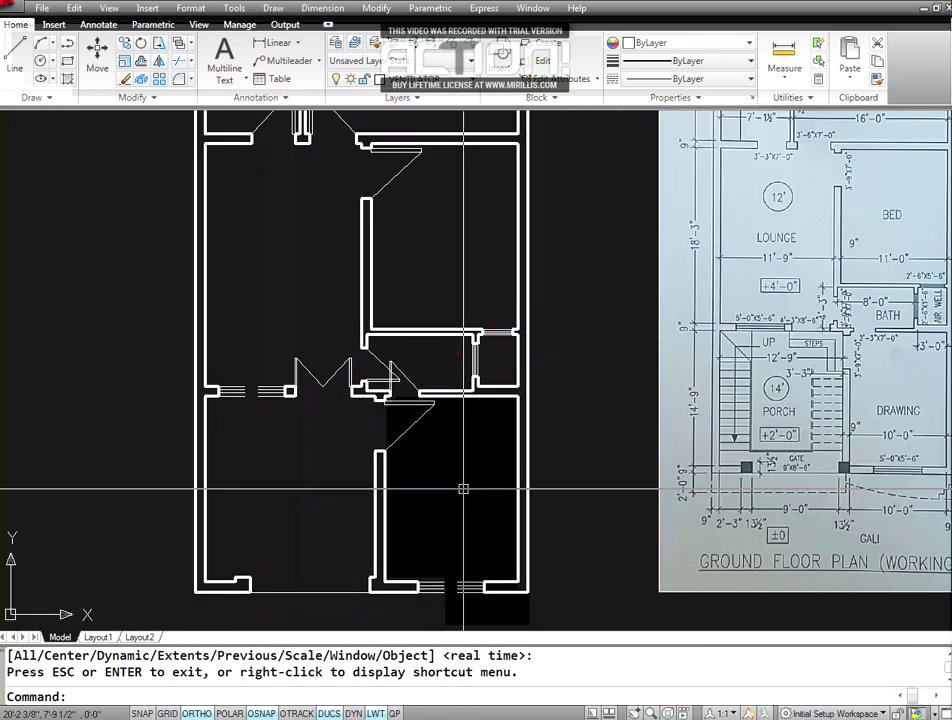
pyautogui.hotkey('ctrl', 's')
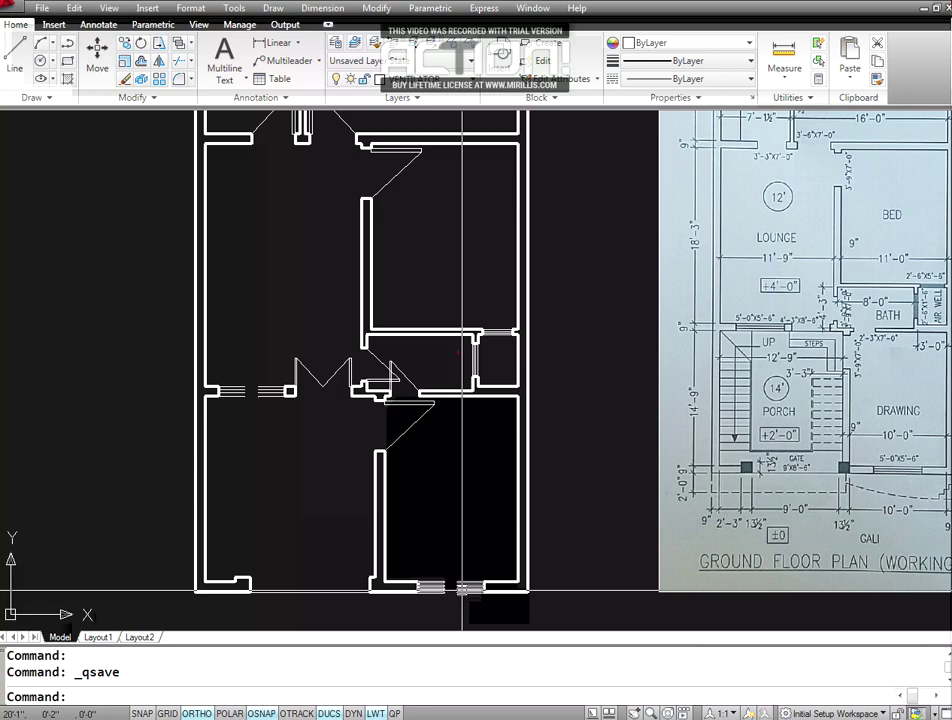
# - Zoom to extents to show the whole plan beside the reference ground floor plan
pyautogui.write('Z')
pyautogui.press('Return')
pyautogui.write('E')
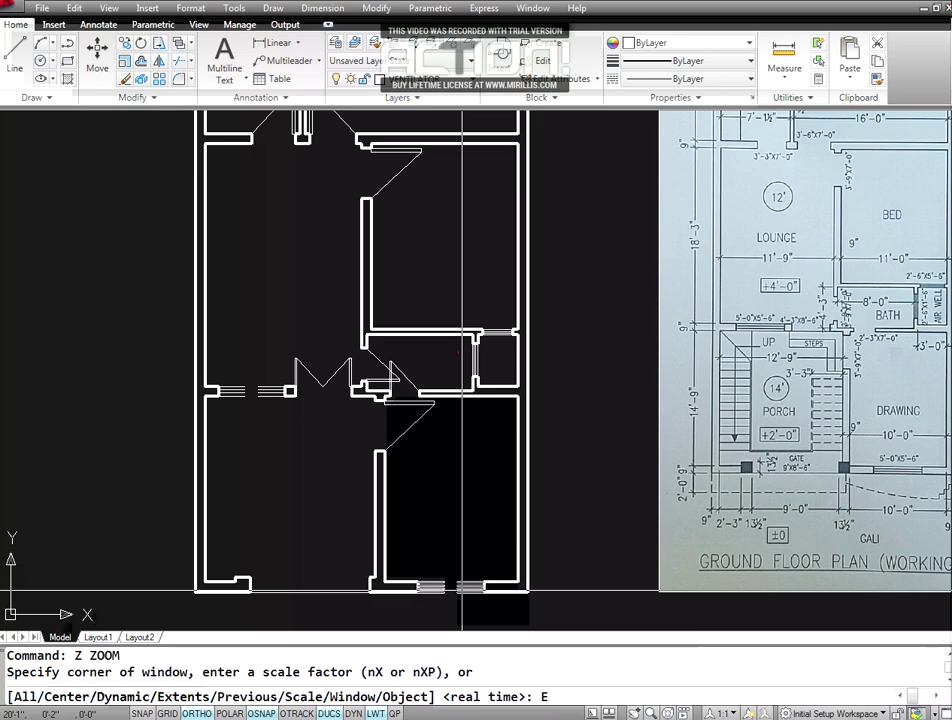
pyautogui.press('Return')
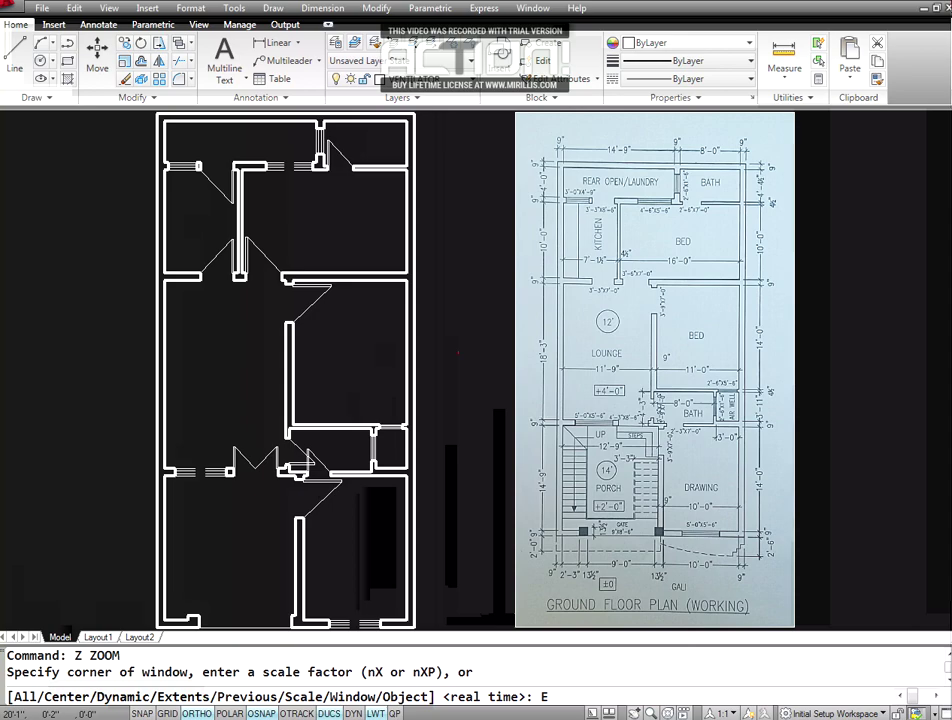